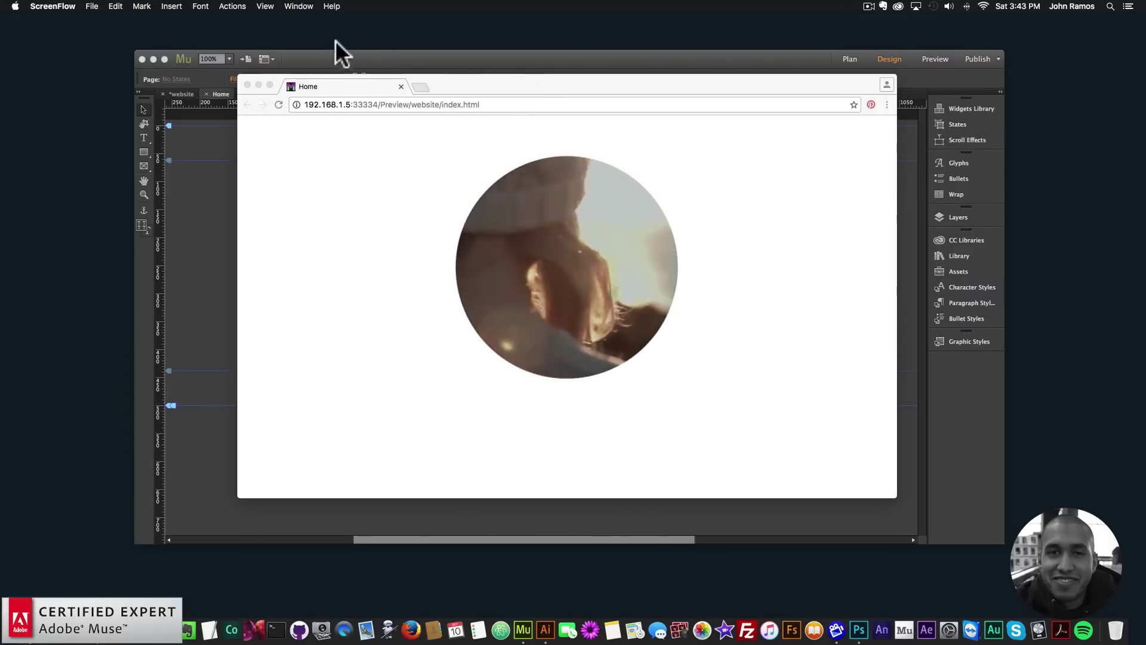
Close the browser preview, create a new site with the default settings and open its Home page for design.
click(247, 85)
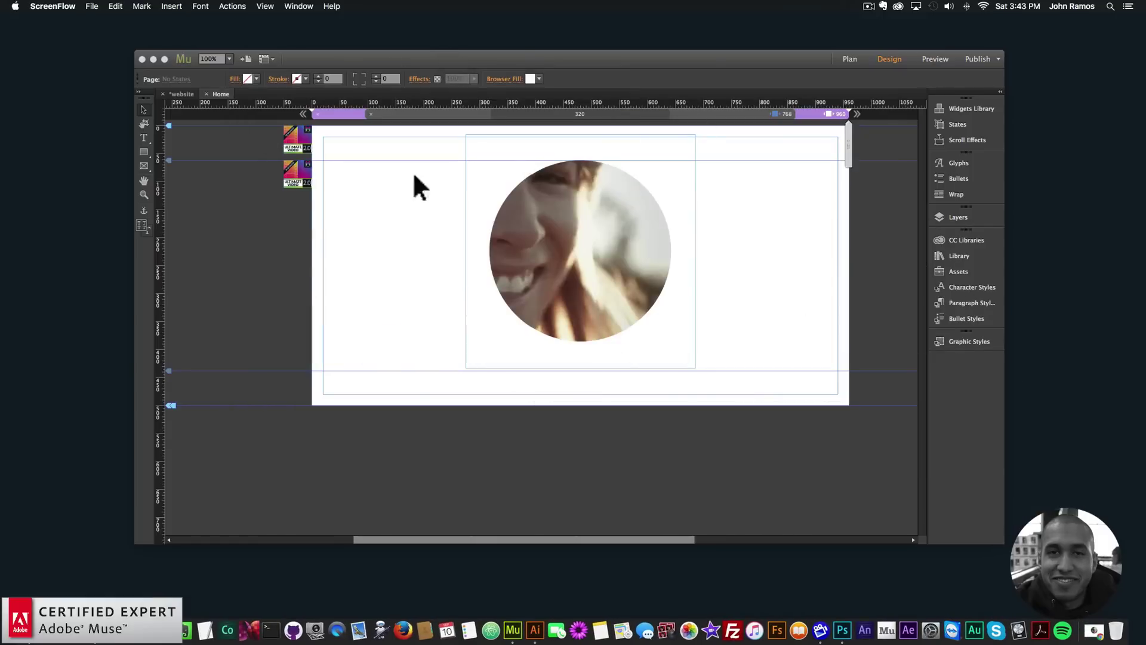
click(424, 241)
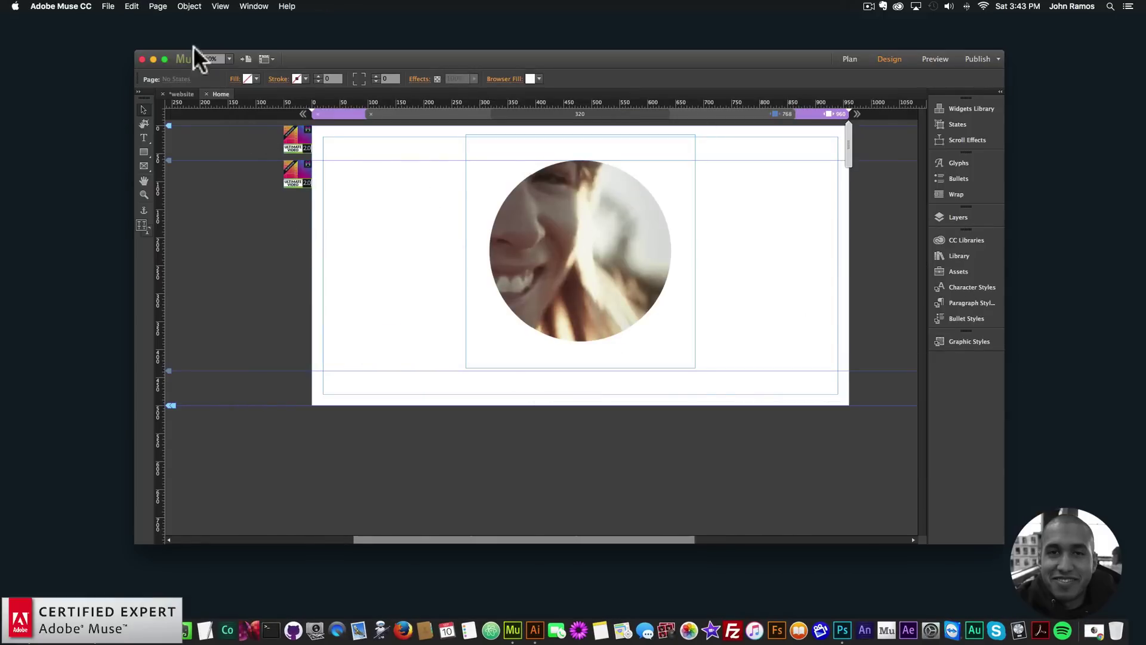
click(108, 6)
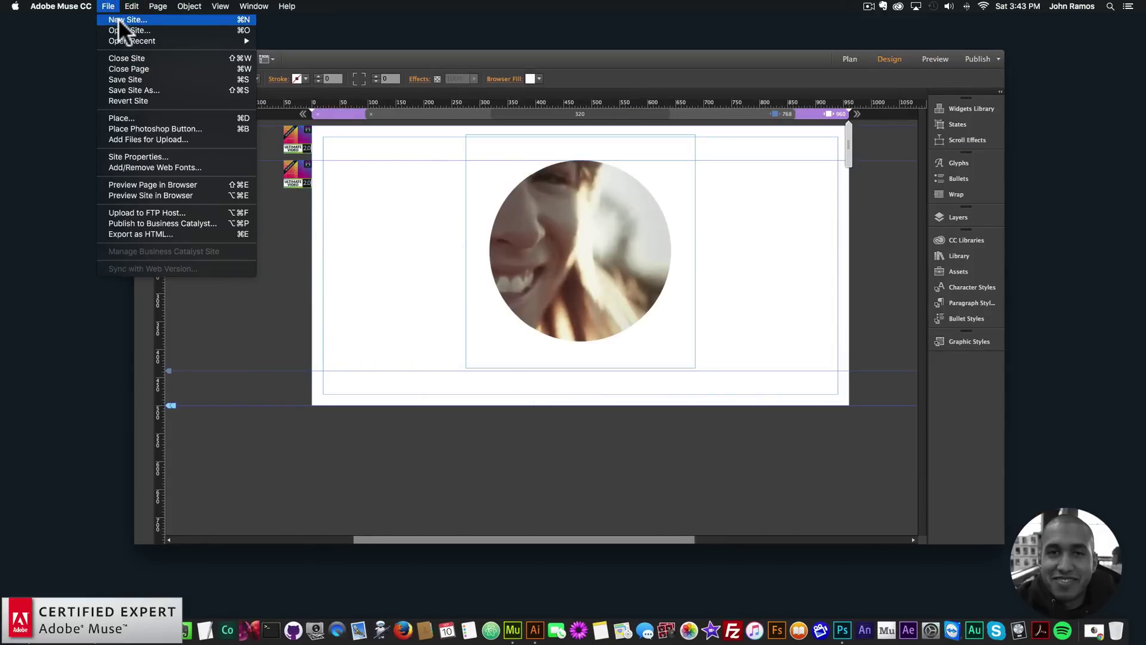
click(119, 19)
click(676, 361)
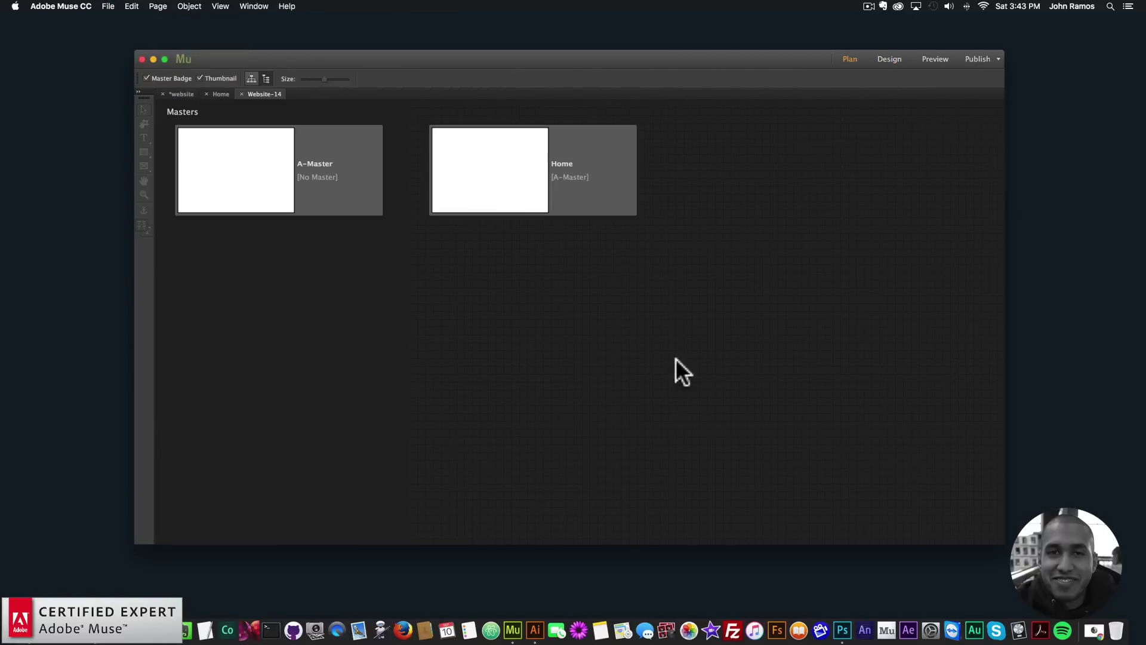
double_click(517, 181)
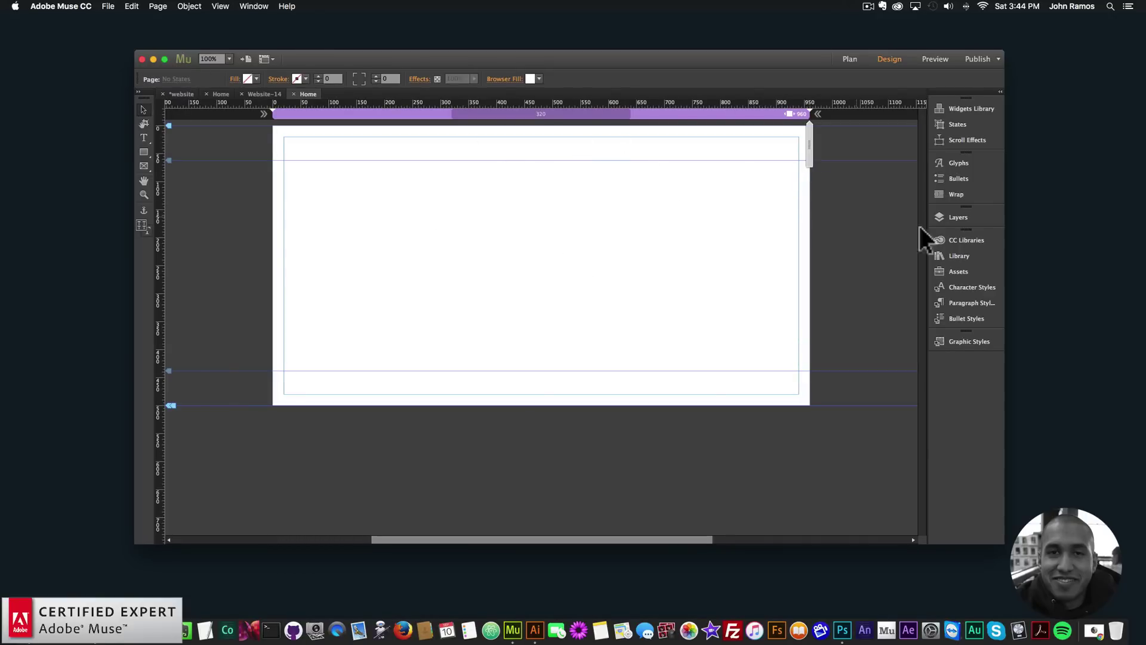
Filter the library widgets by "uvw".
click(957, 253)
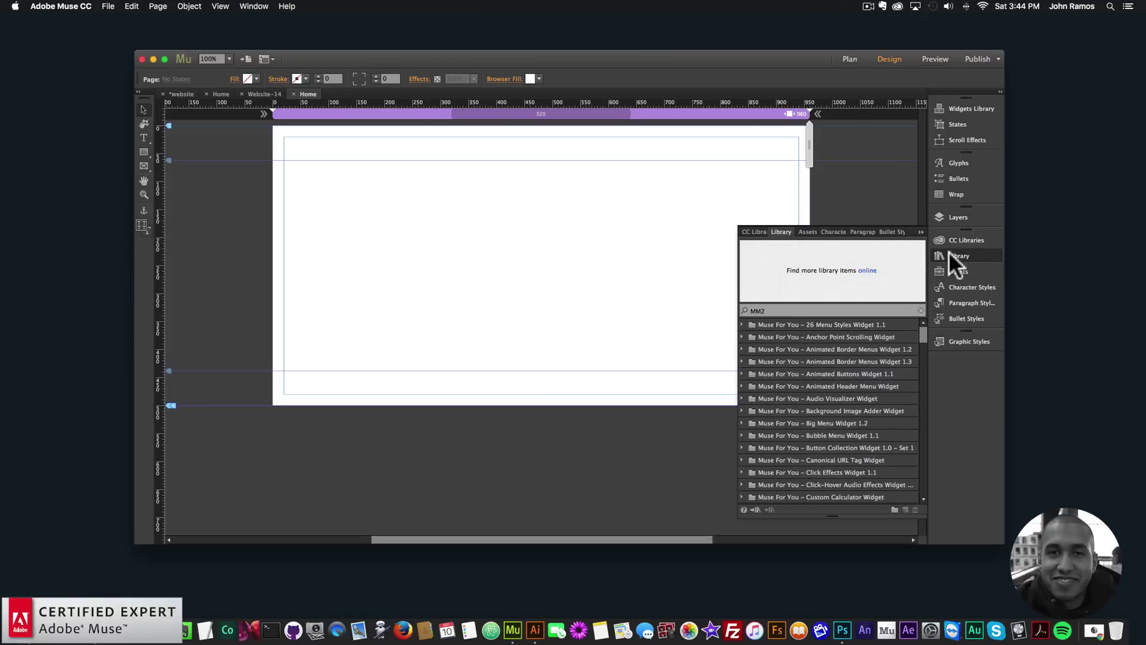
click(256, 6)
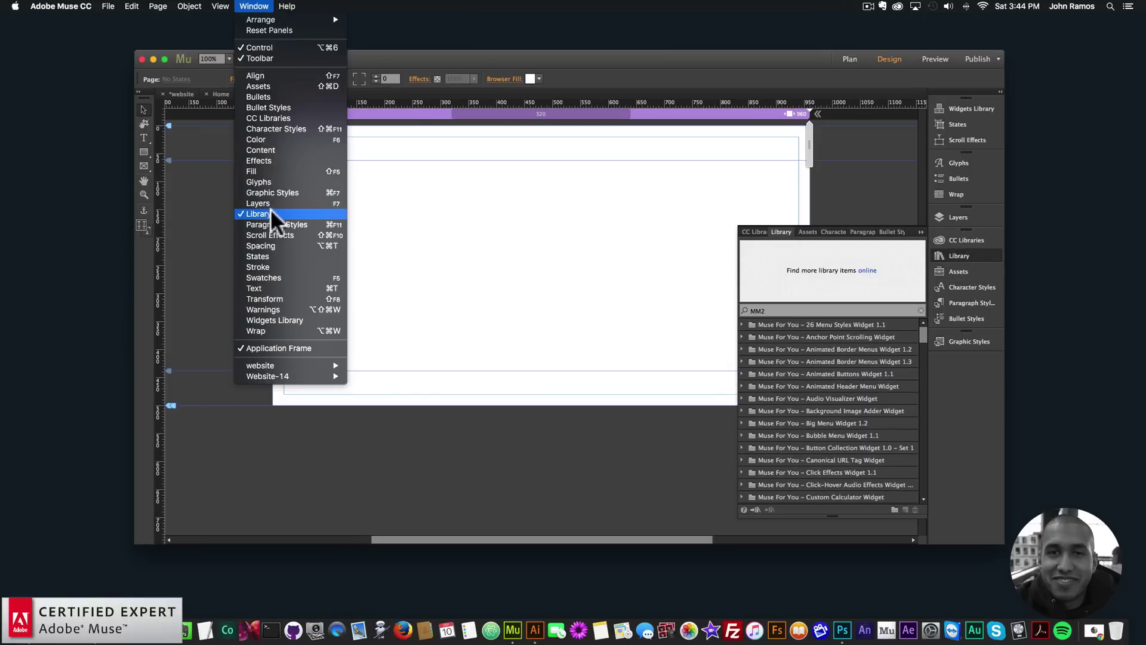
click(776, 305)
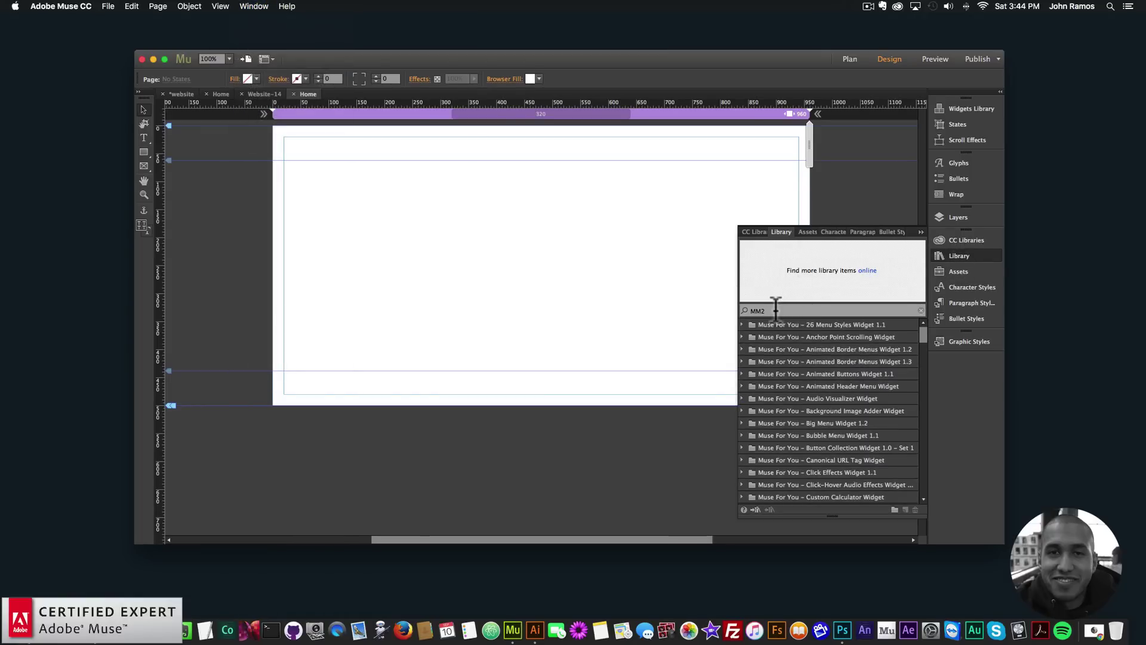
click(776, 311)
text(uvw)
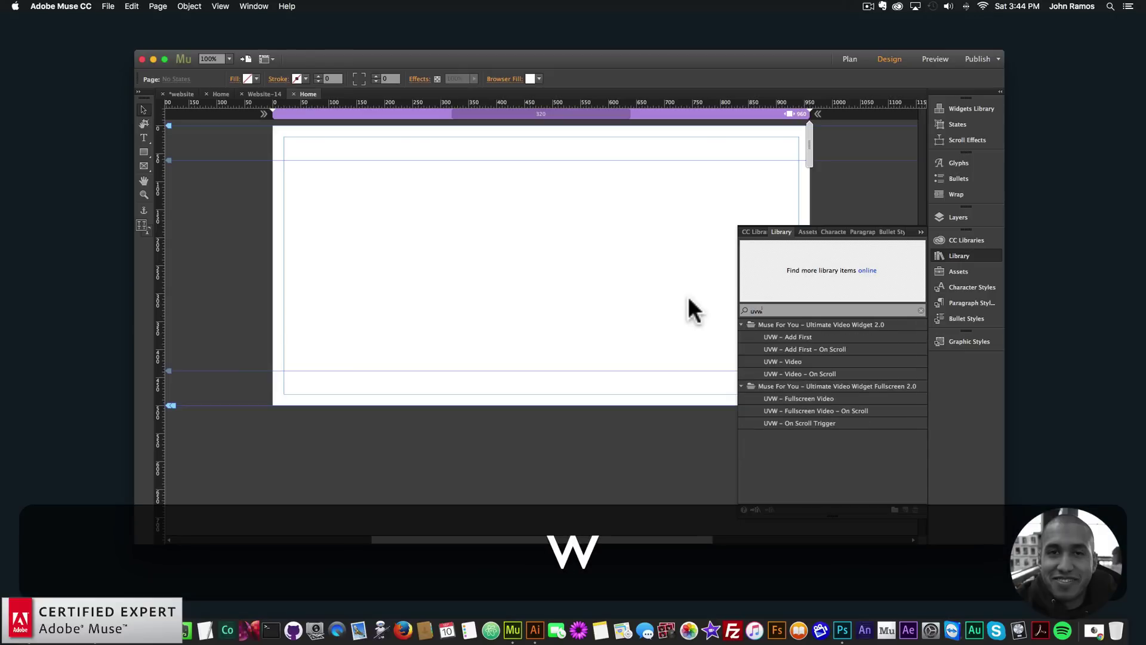
Place the UVW – Add First widget just outside the page's top-left corner and the UVW – Video widget directly below it.
click(780, 335)
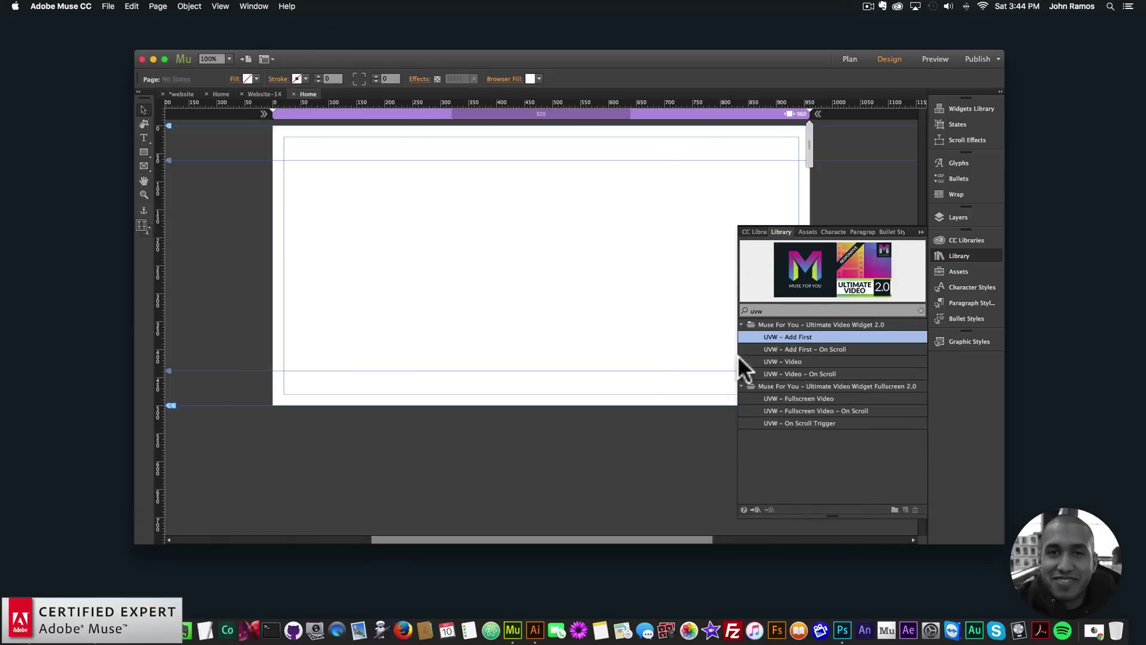
drag(772, 334, 258, 144)
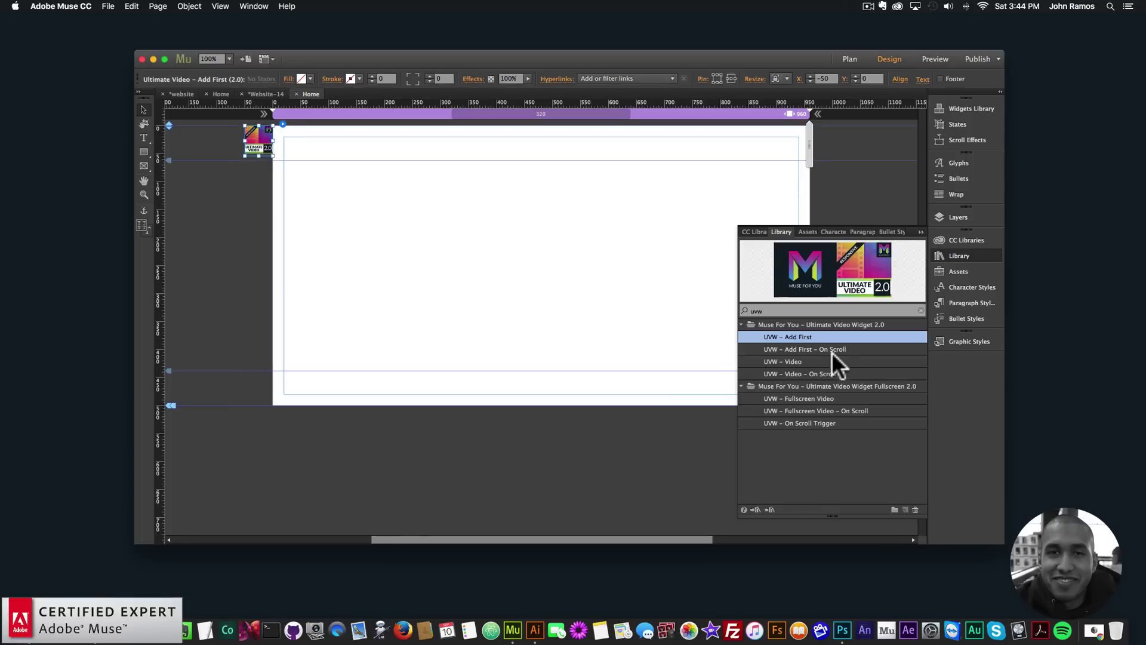
click(767, 362)
drag(792, 360, 258, 176)
click(302, 185)
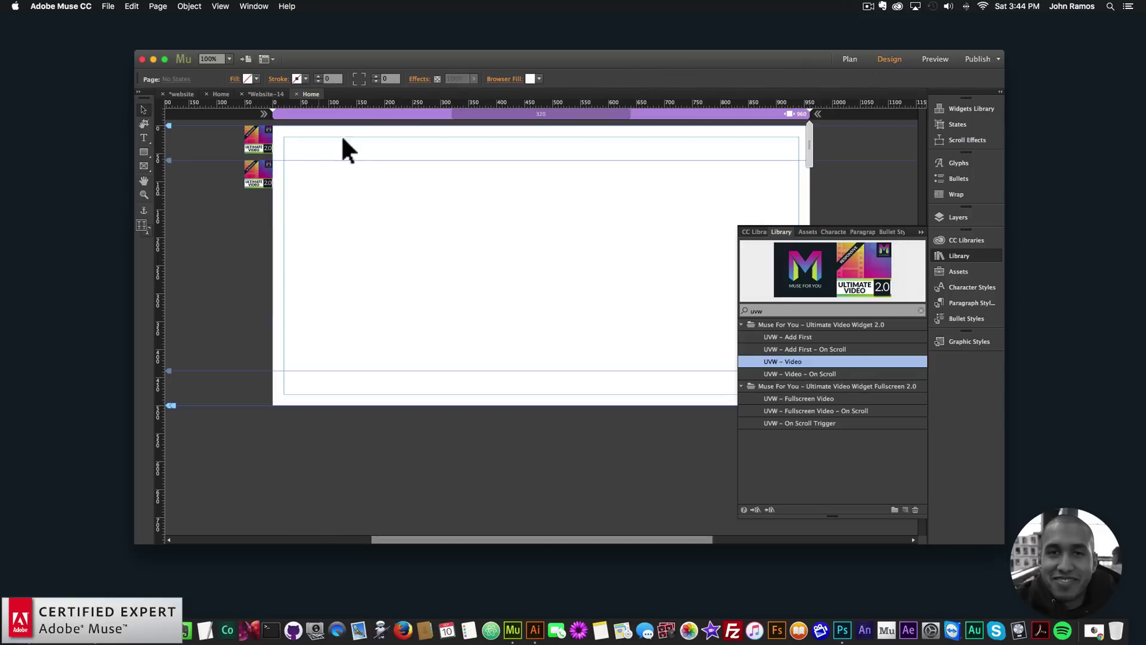
click(970, 254)
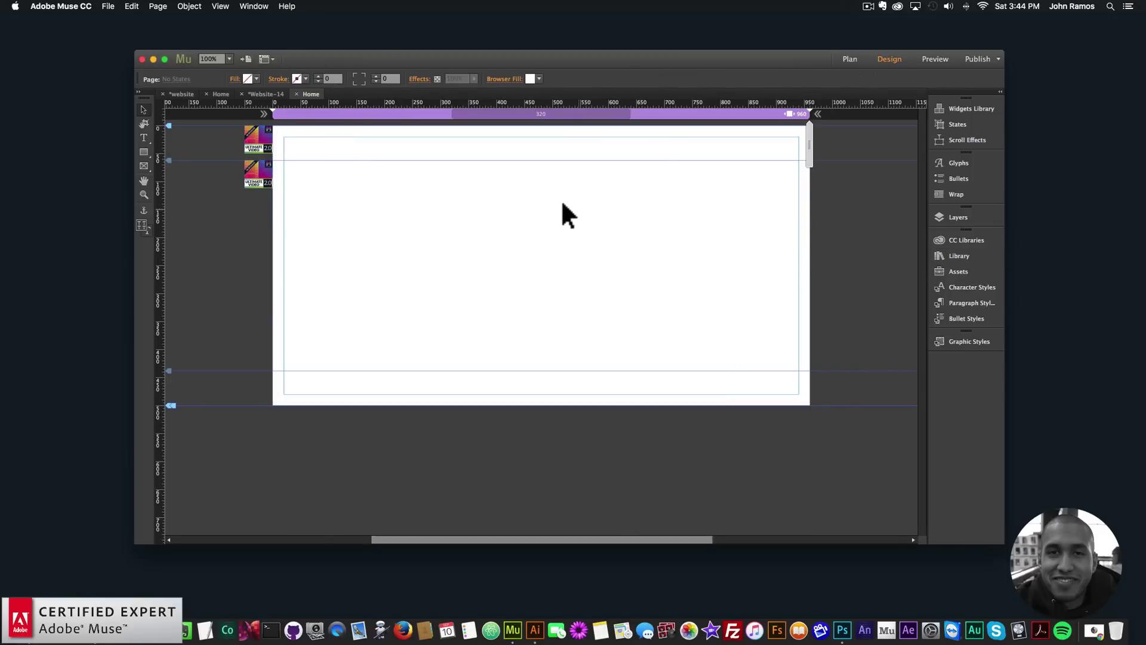
Draw a square rectangle on the page, size it to 400 by 400 and centre it horizontally at X 280.
click(144, 153)
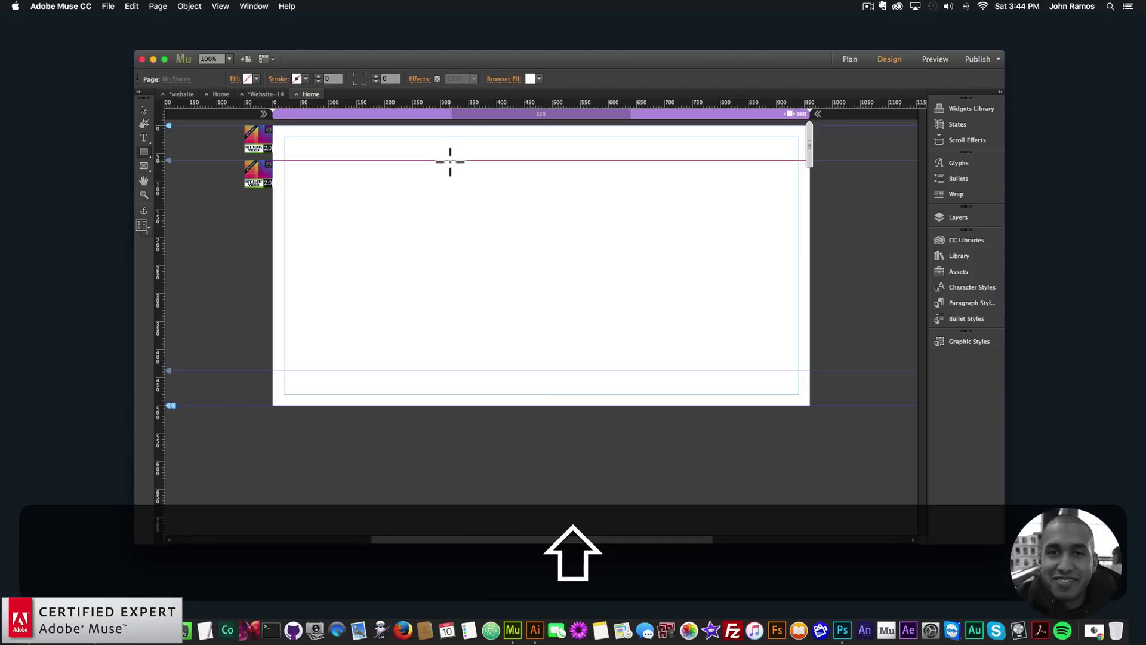
drag(450, 160, 676, 353)
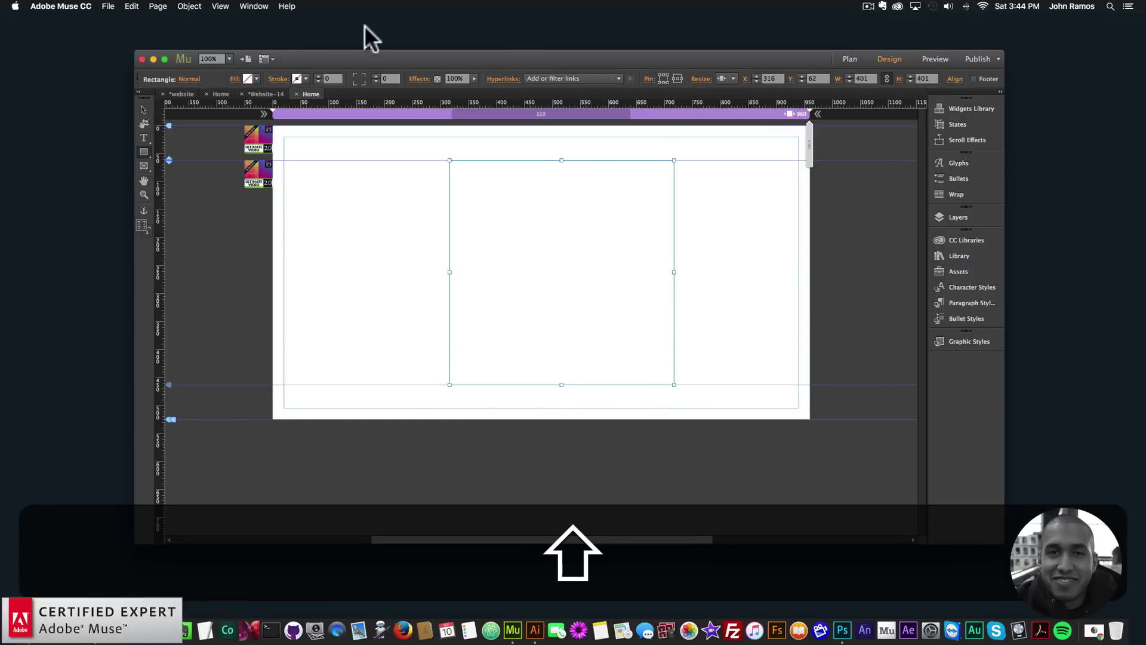
click(143, 110)
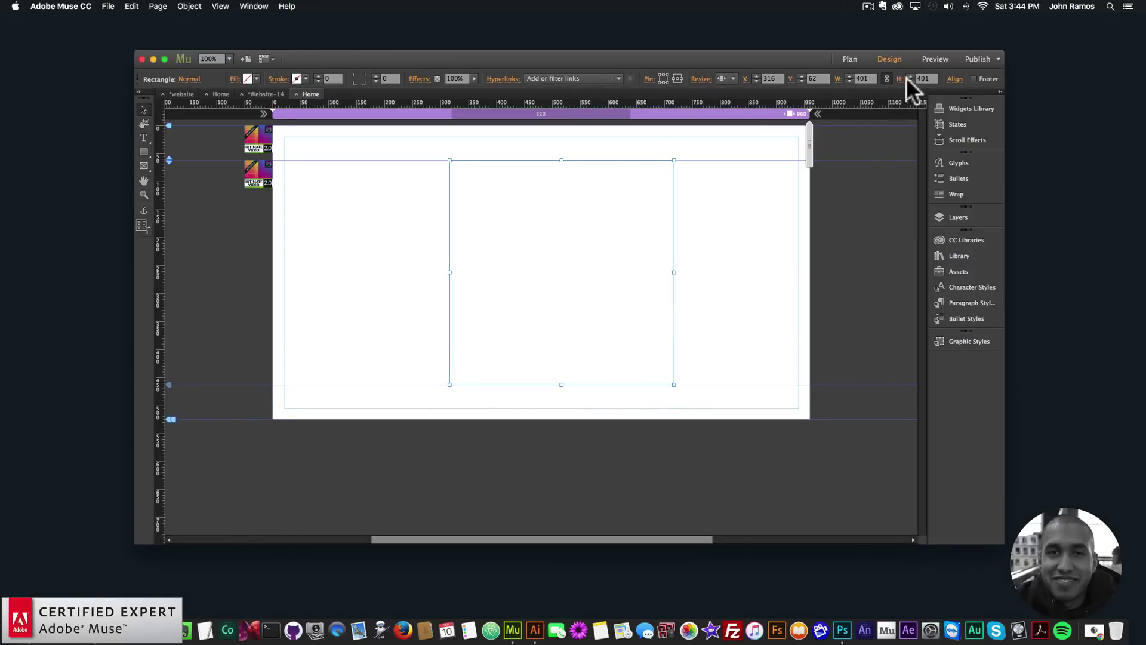
key(BackSpace)
text(0)
key(Return)
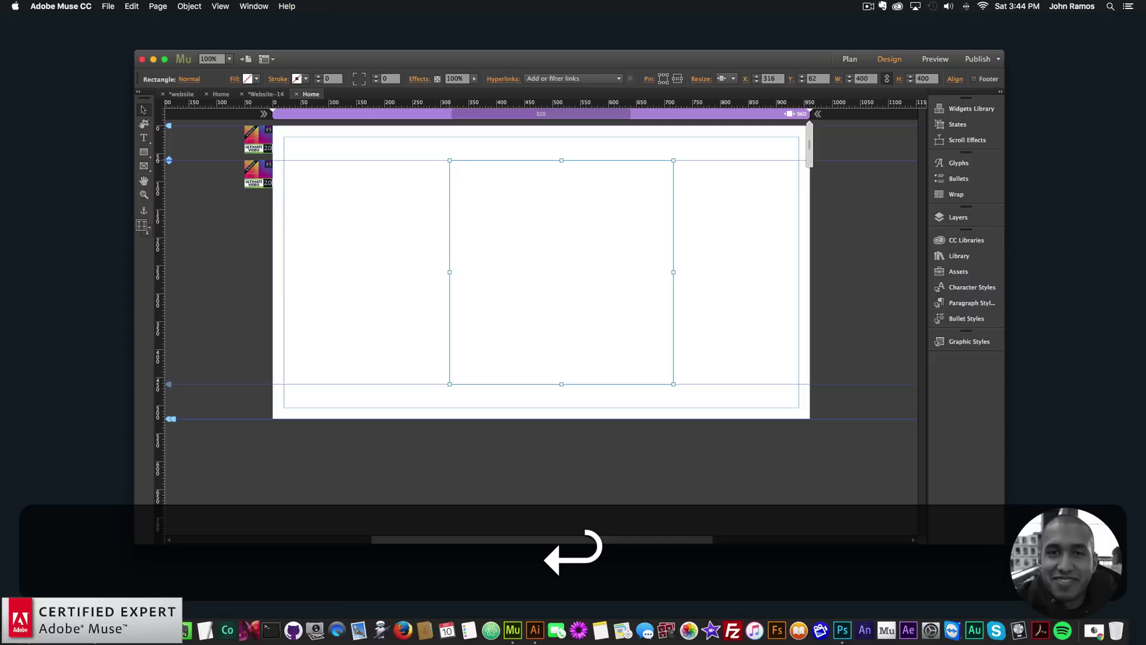
drag(562, 240, 549, 240)
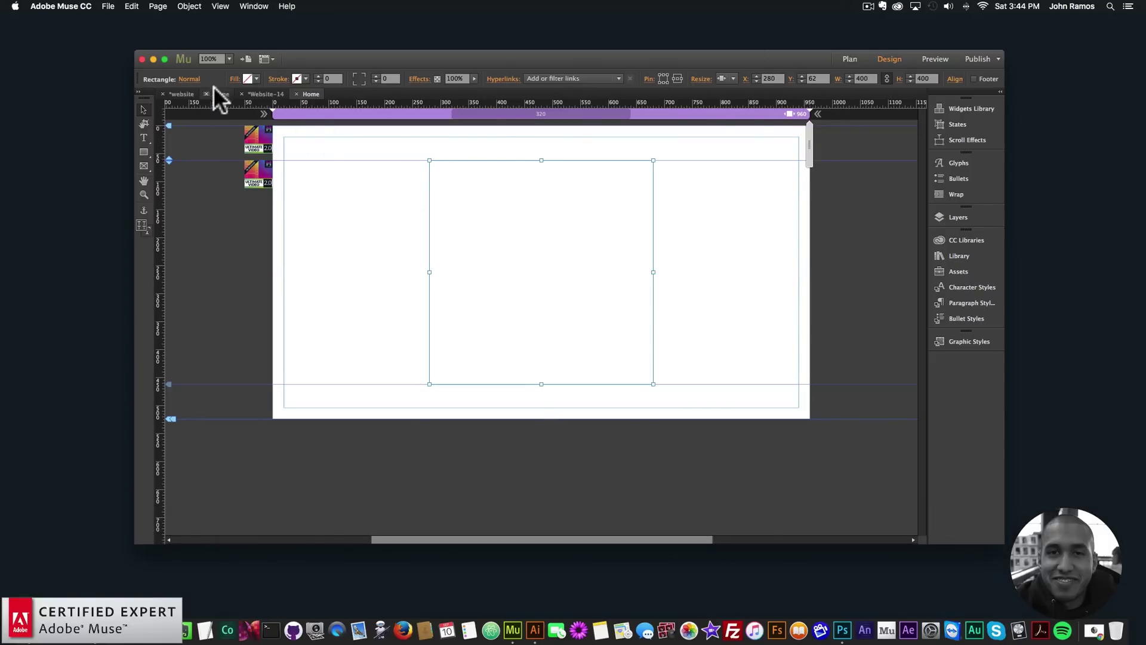
Fill the square with girlbythesea-poster-image-min.png, using the Scale to Fill fitting.
click(235, 79)
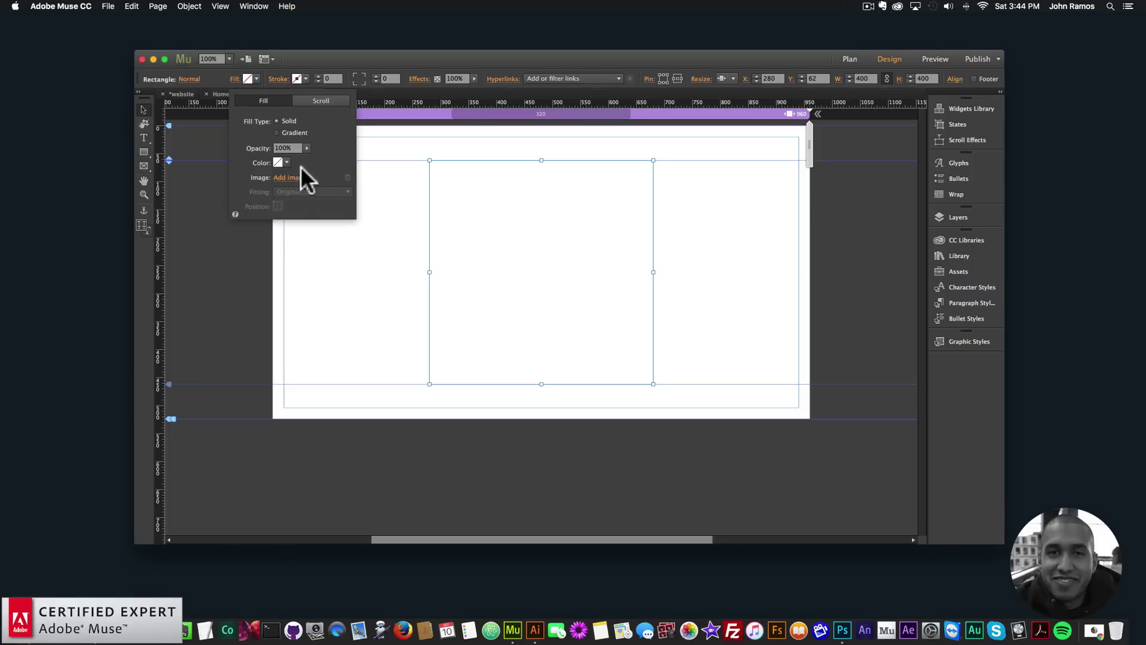
click(290, 177)
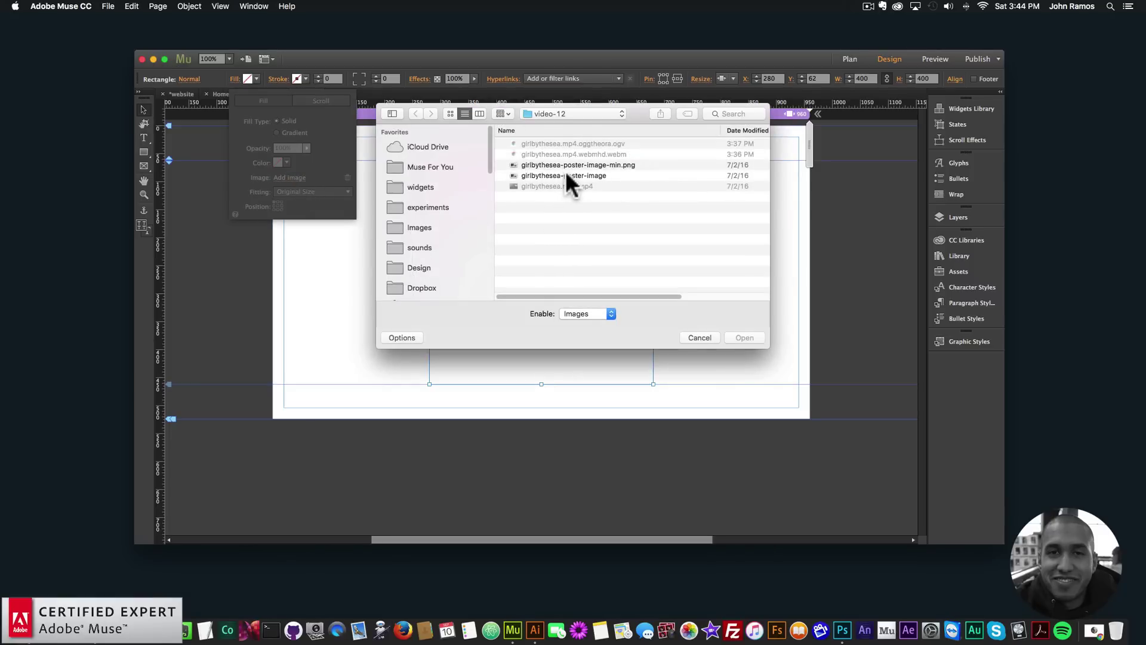
click(596, 164)
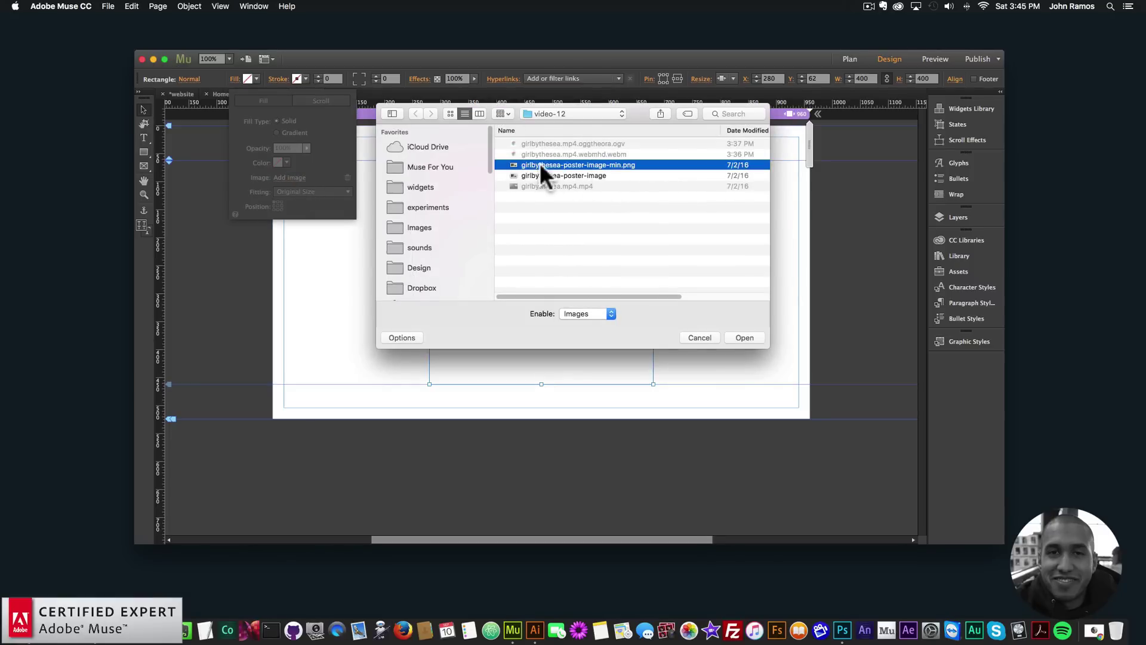
double_click(568, 161)
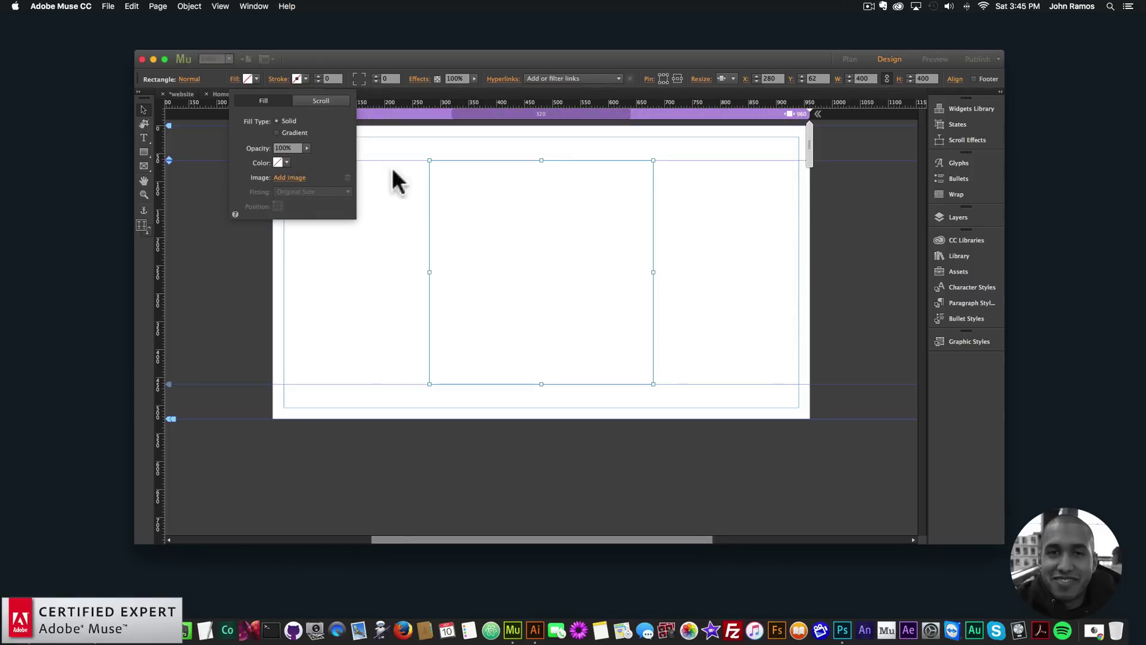
click(317, 191)
click(313, 203)
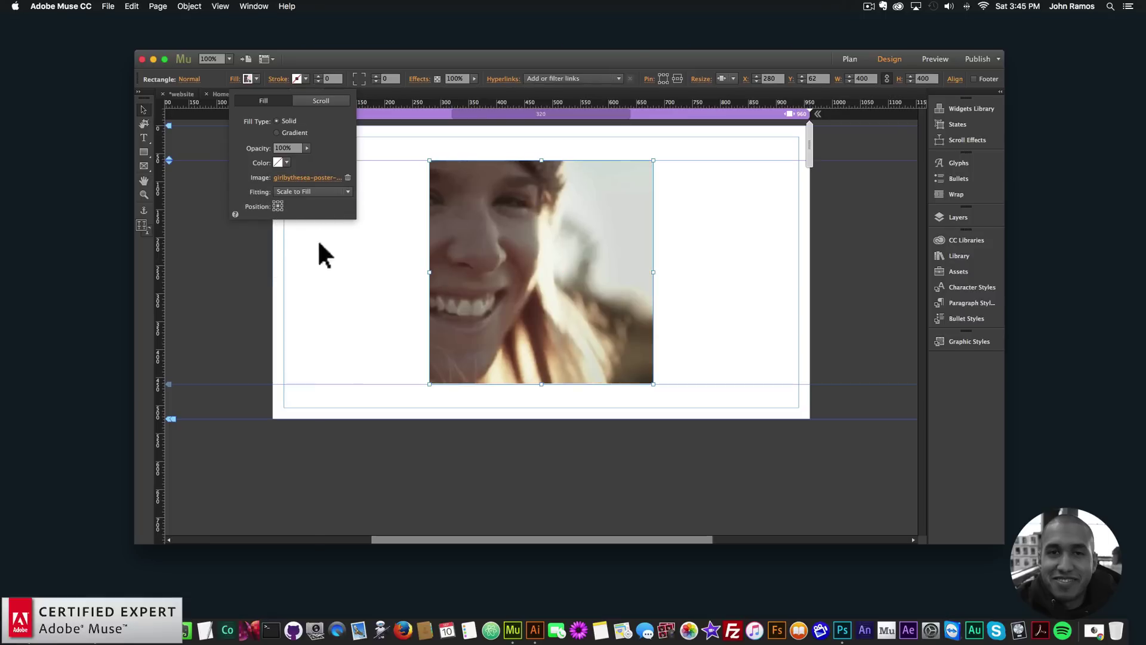
click(338, 278)
click(507, 269)
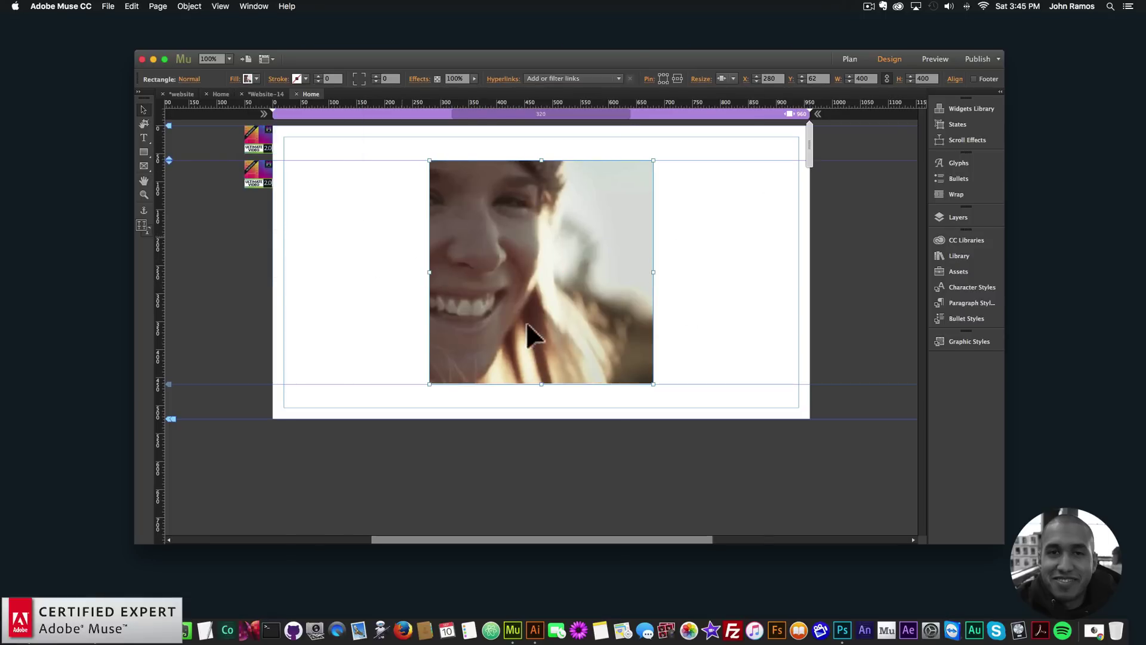
Check the graphic style name in the Ultimate Video widget's options.
click(262, 171)
click(283, 156)
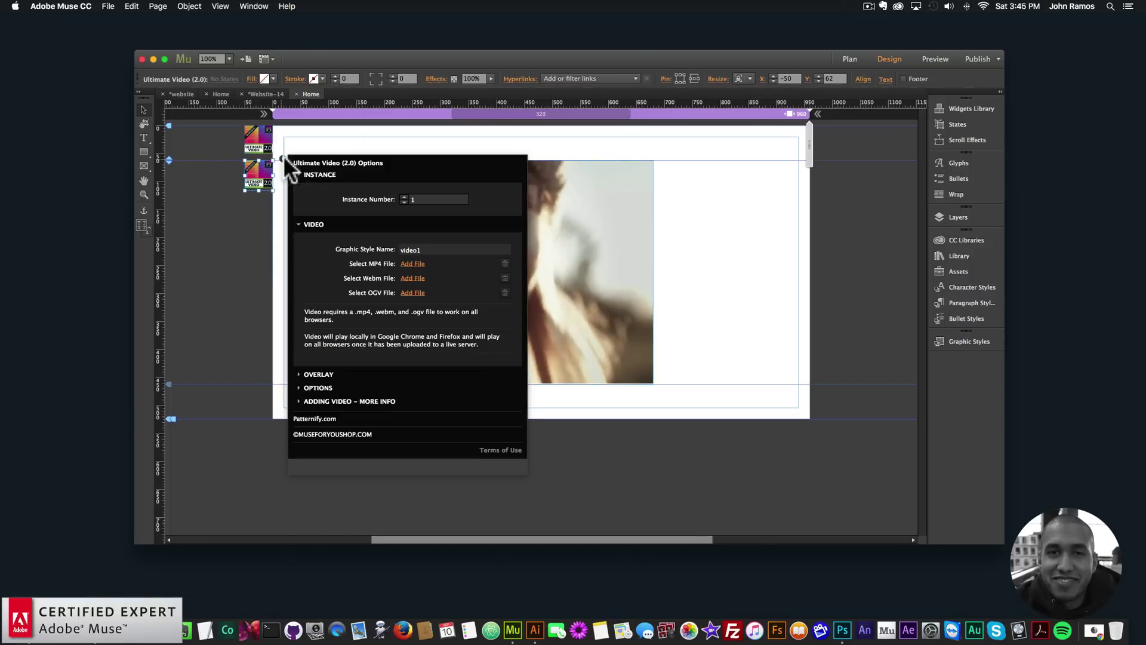
double_click(412, 250)
Create a graphic style from the image-filled square and name it video1.
click(600, 241)
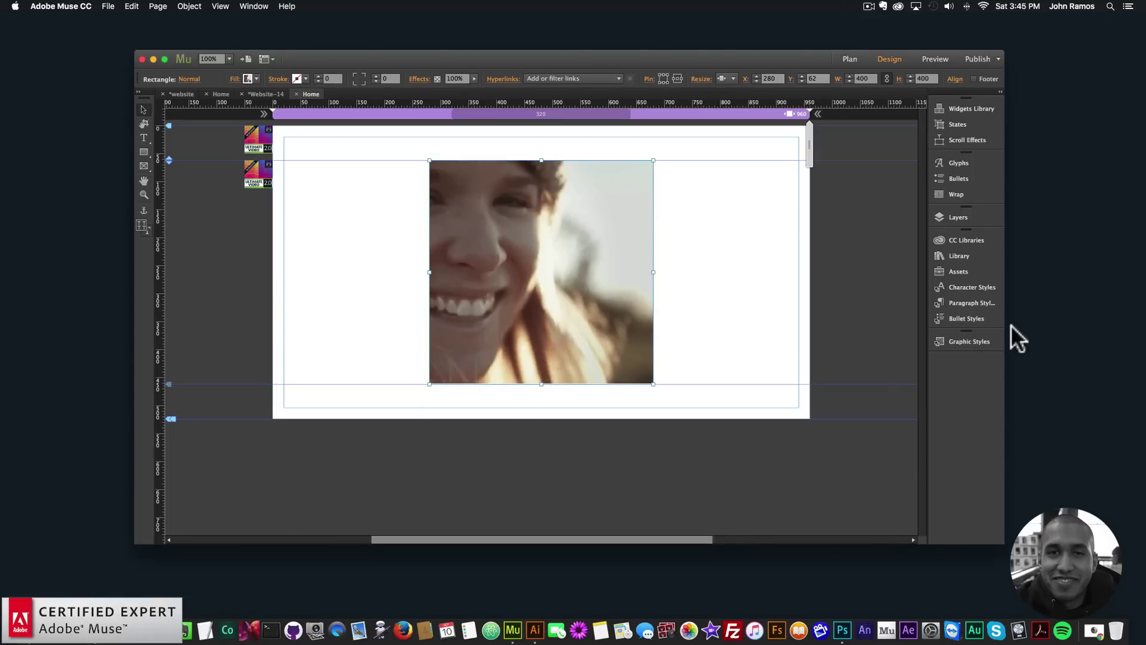
click(973, 340)
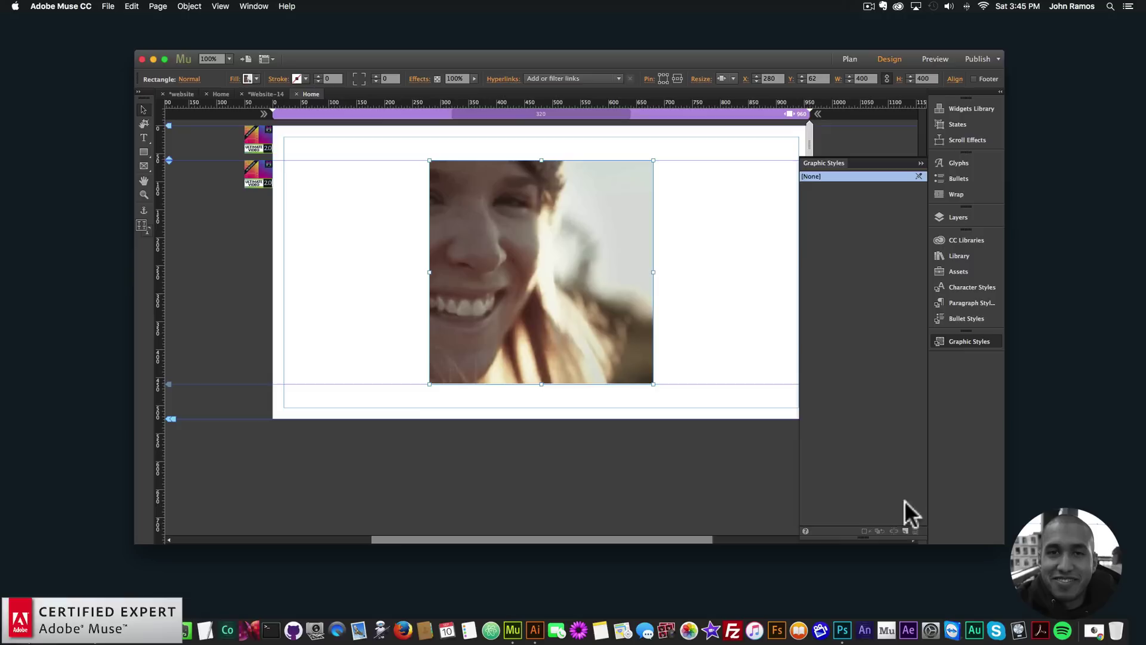
click(905, 530)
click(811, 187)
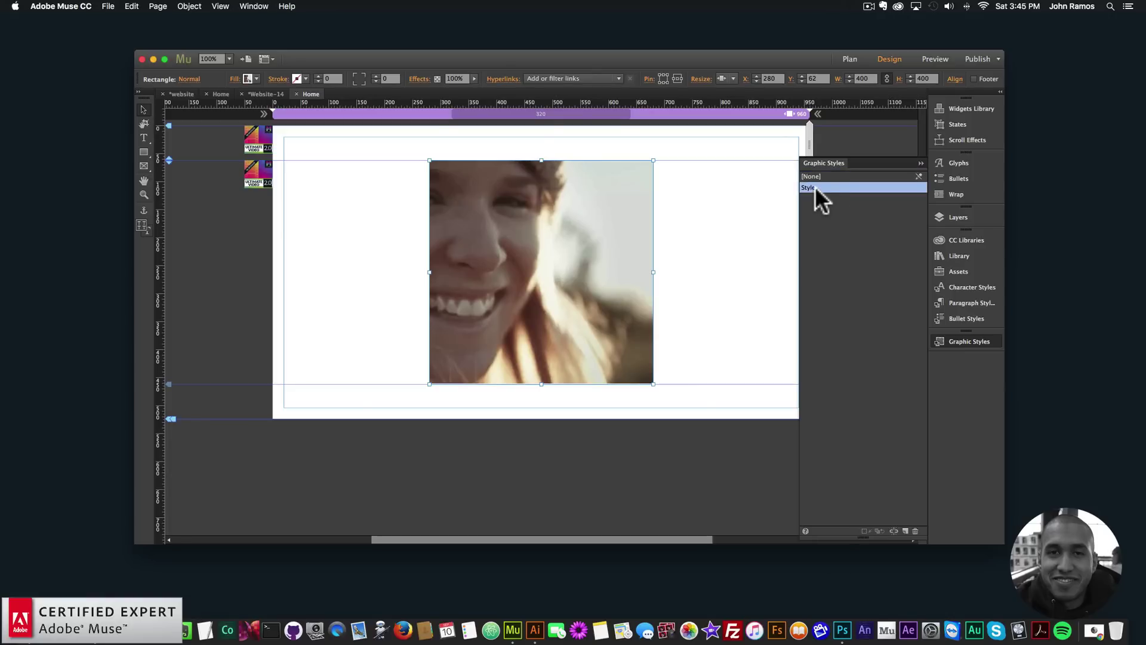
double_click(815, 186)
text(video1)
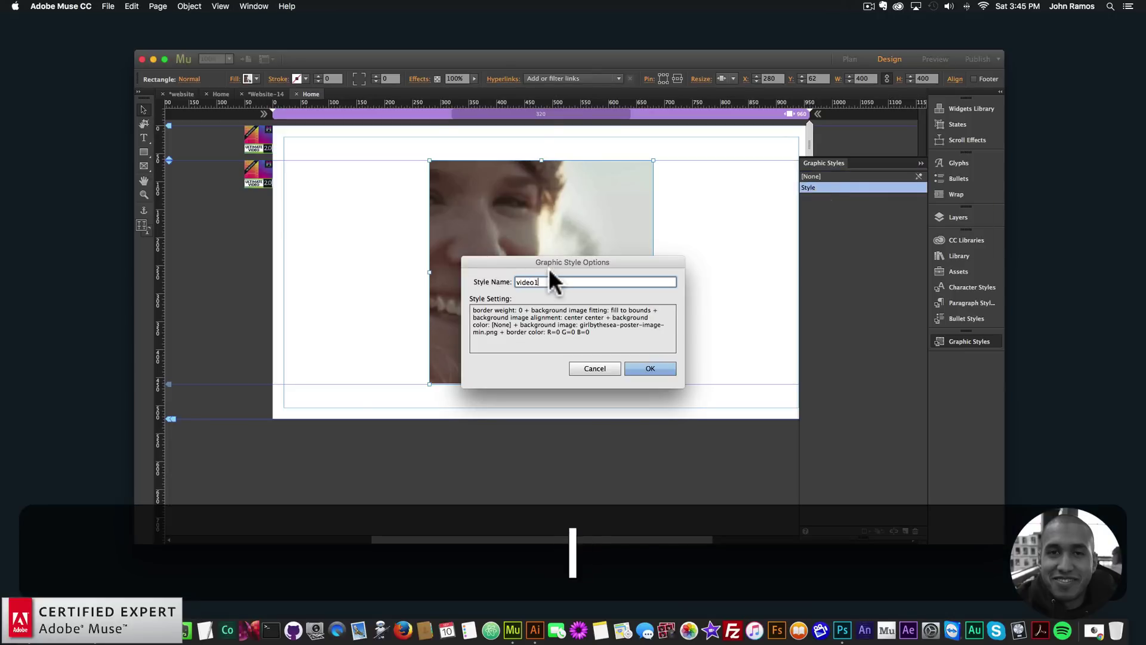
key(Return)
Load girlbythesea.mp4.mp4 as the MP4 file and girlbythesea.mp4.webmhd.webm as the Webm file in the Ultimate Video widget.
click(257, 174)
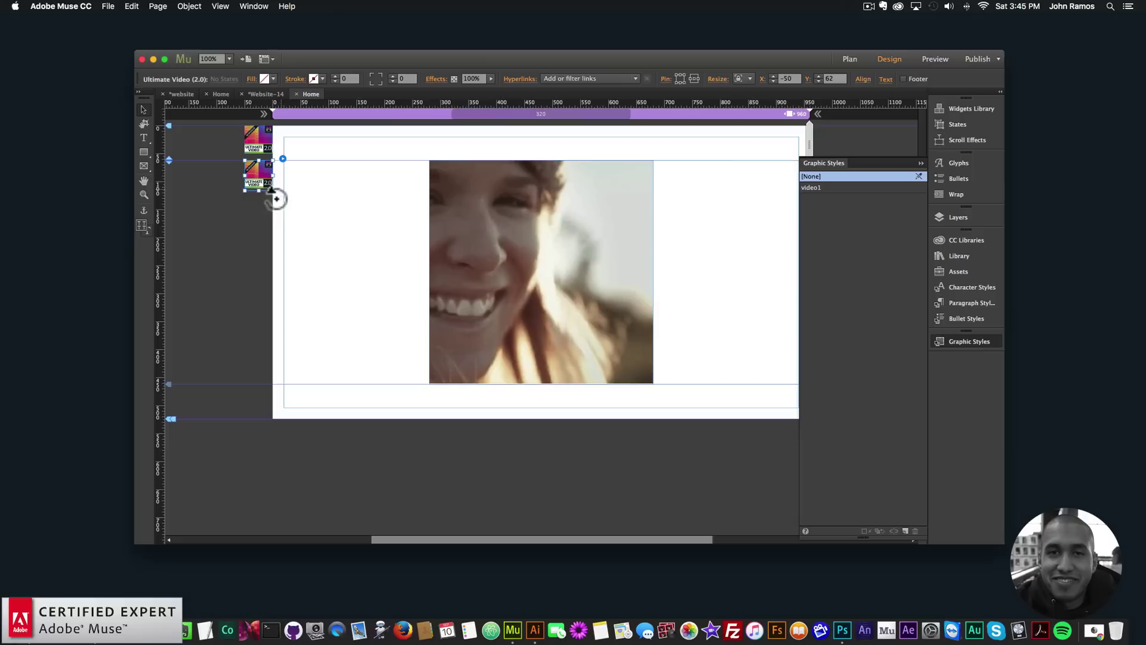
click(358, 191)
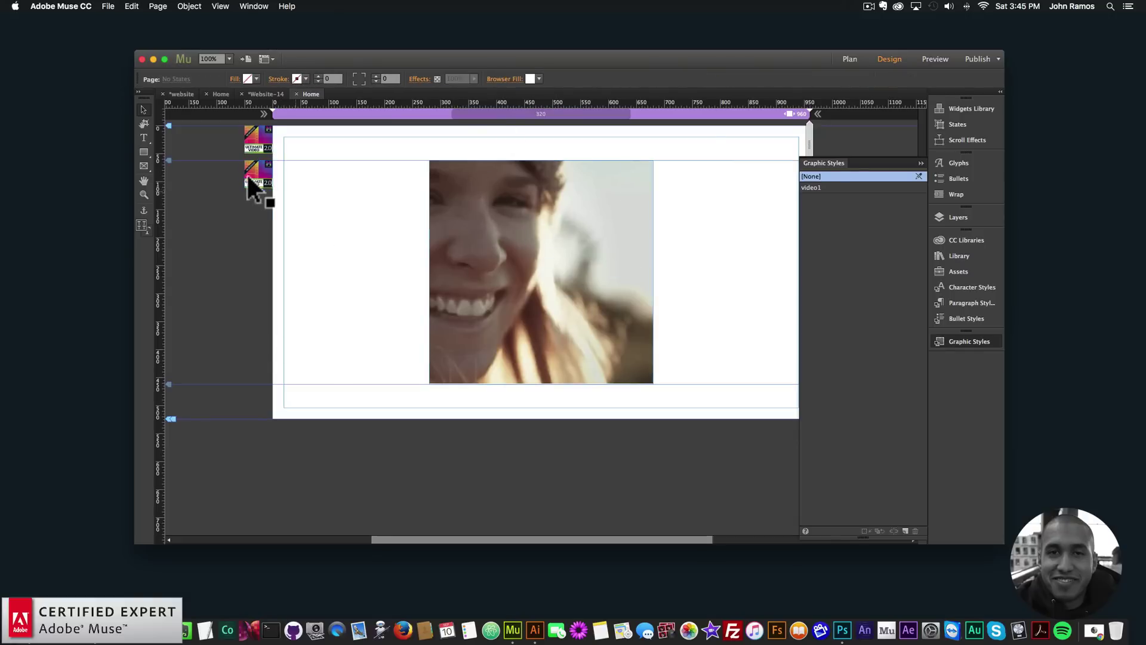
click(249, 179)
click(281, 157)
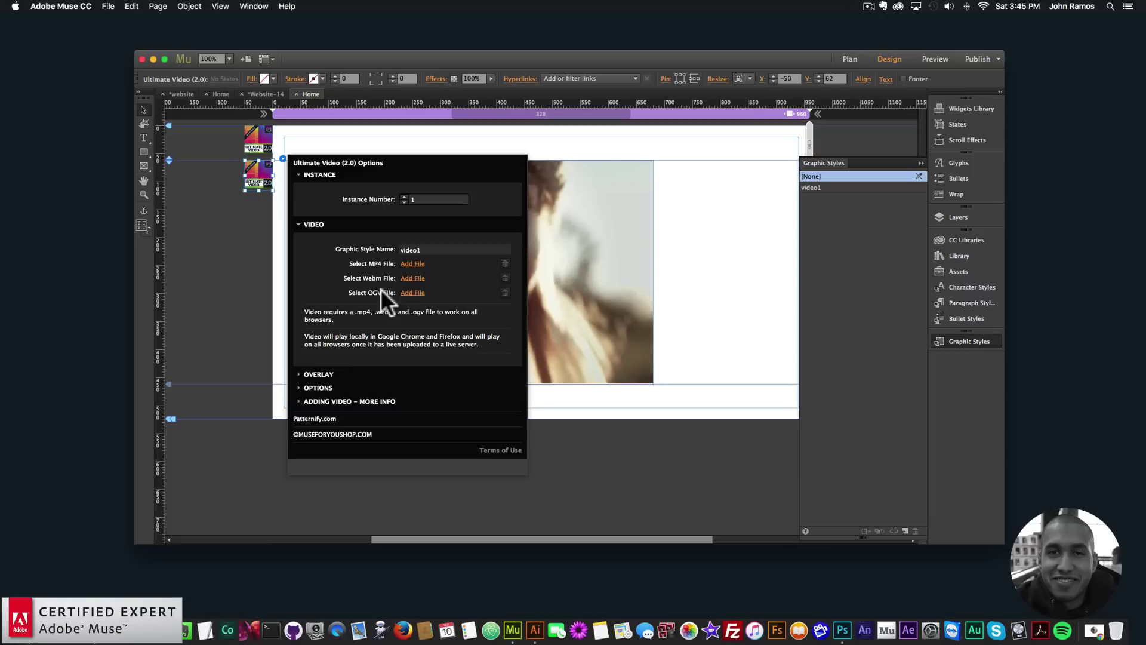
click(412, 264)
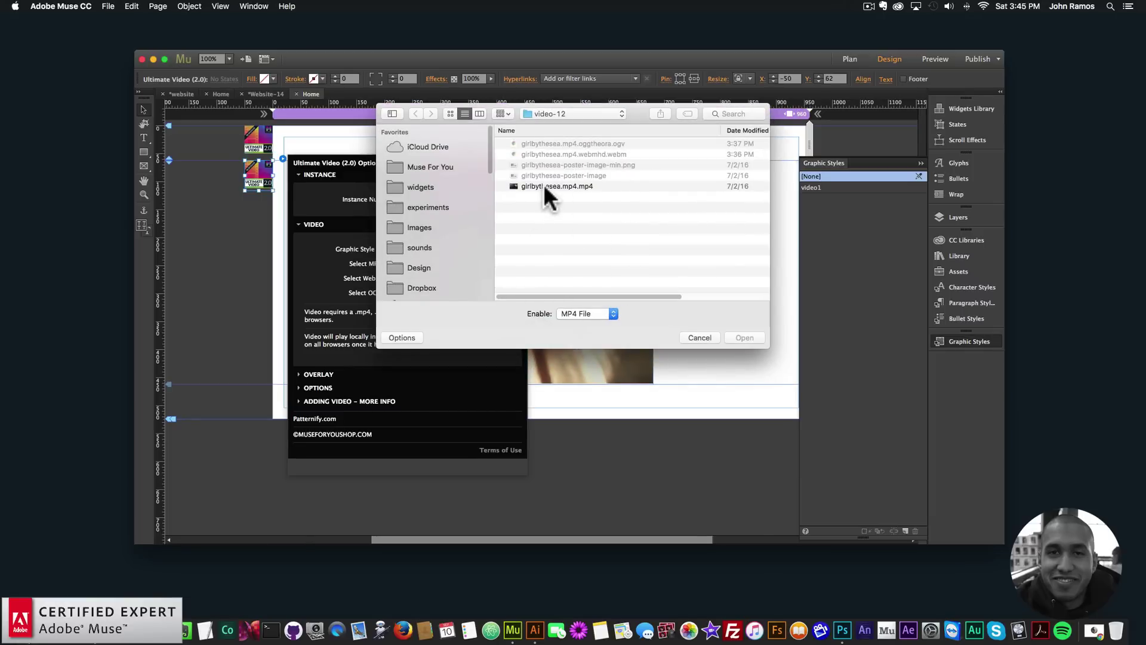
double_click(543, 185)
click(414, 278)
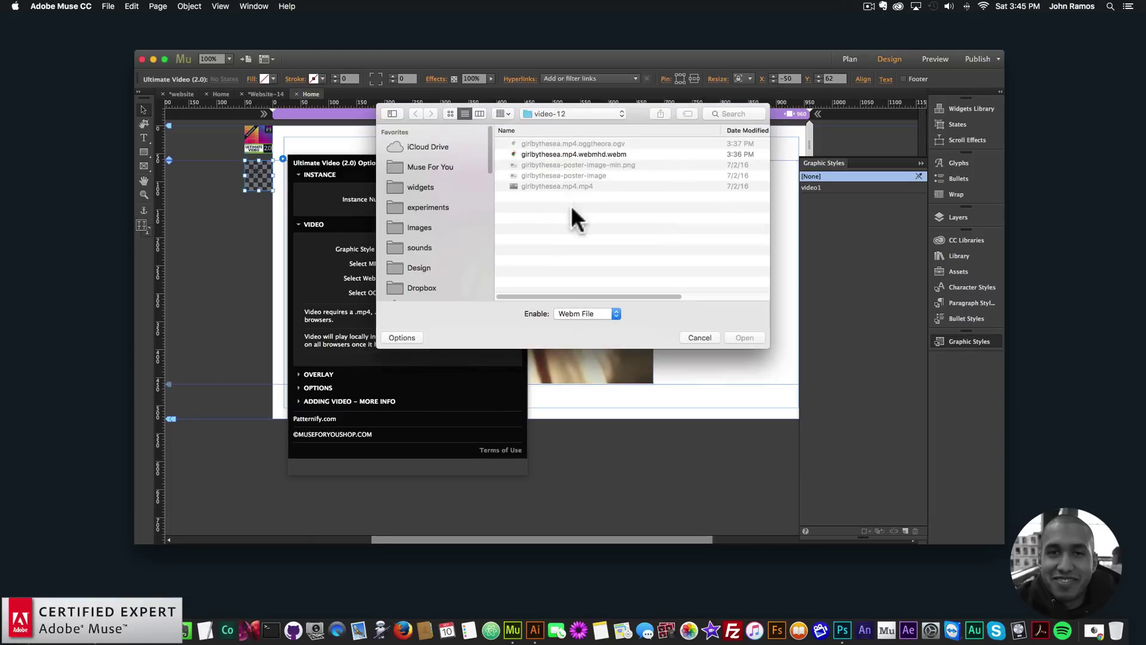
double_click(545, 154)
Load girlbythesea.mp4.oggtheora.ogv as the OGV file in the Ultimate Video widget.
click(478, 294)
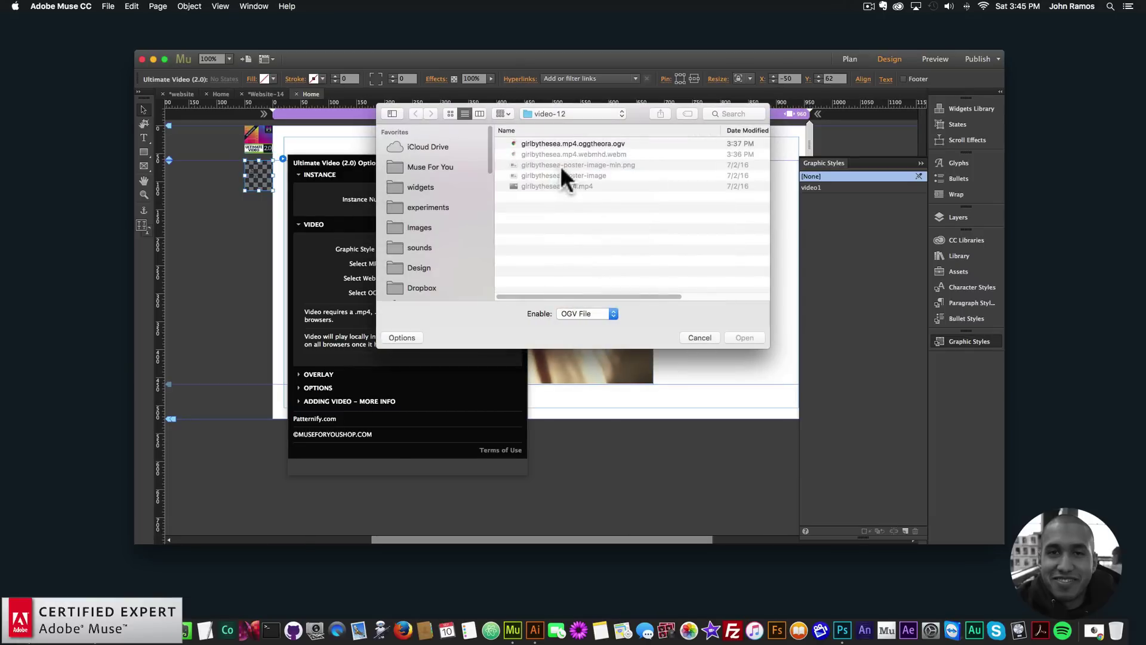
double_click(559, 141)
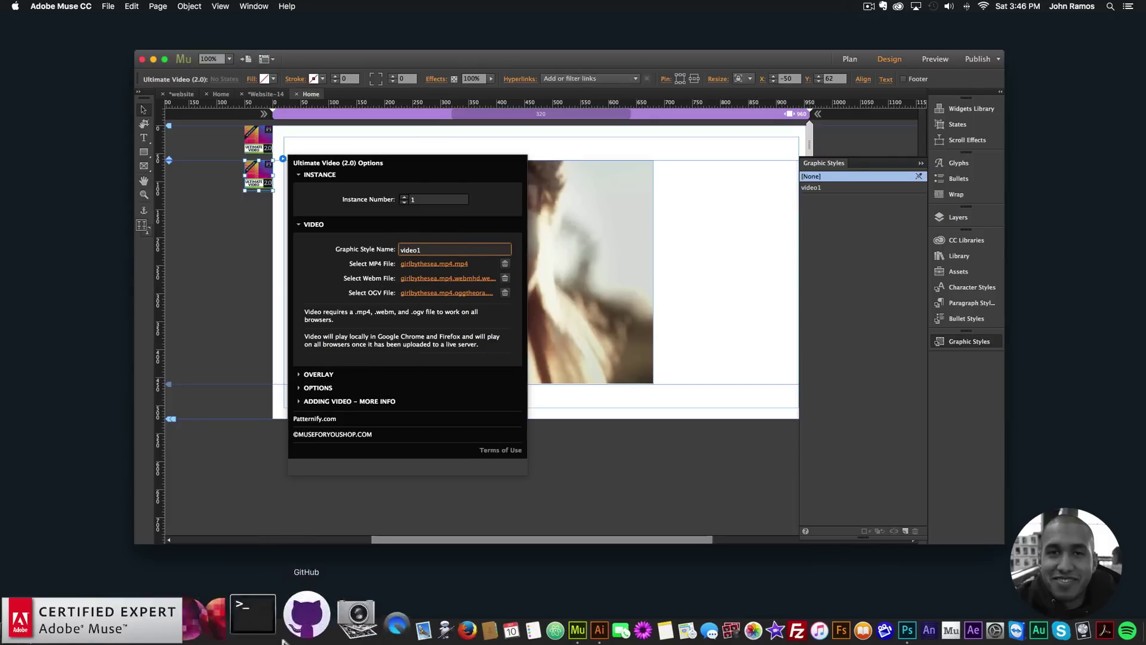
Switch to Miro Video Converter to view its conversion window, and close it.
click(251, 619)
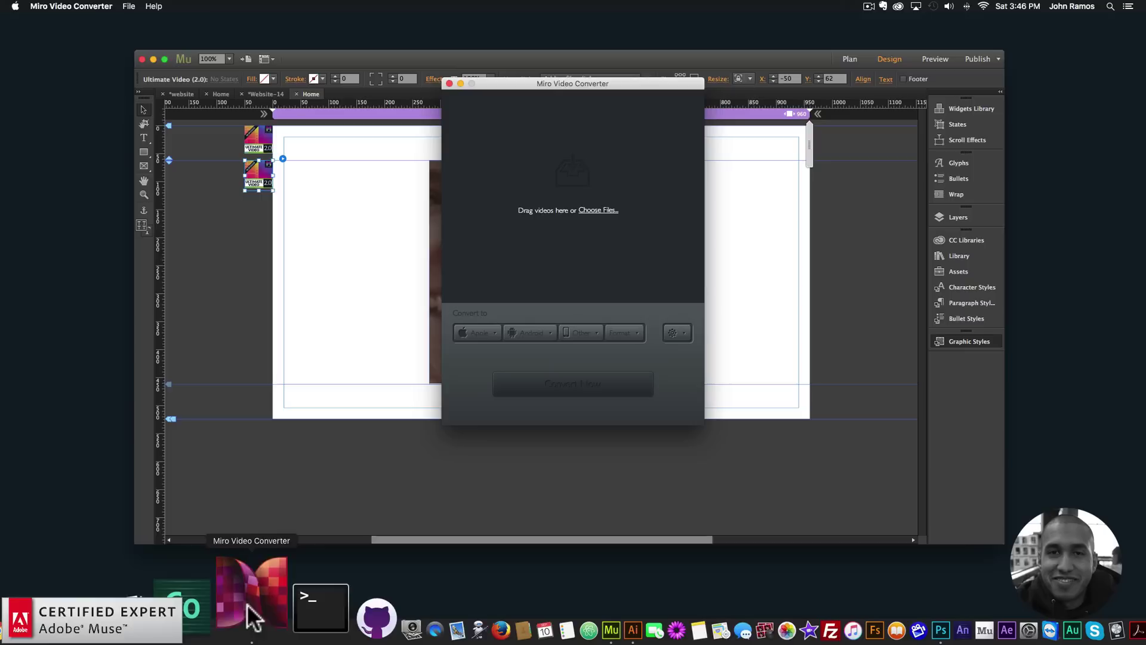
click(448, 83)
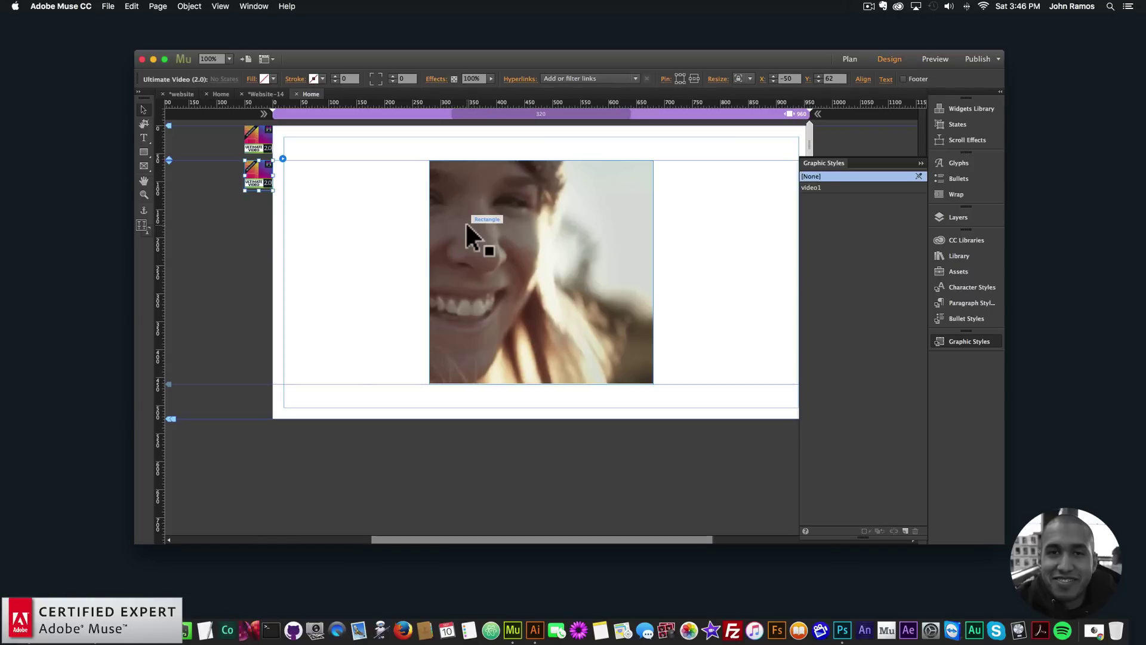
Review the video files in the Ultimate Video widget's options, and preview the page in the browser.
click(316, 230)
click(265, 171)
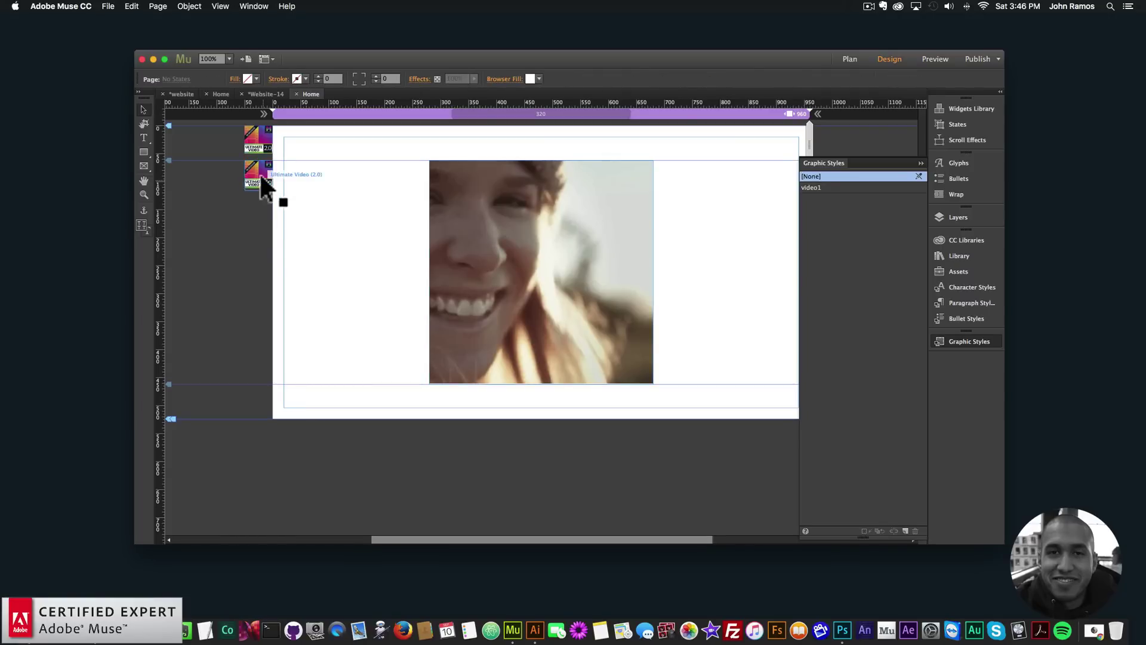
click(282, 158)
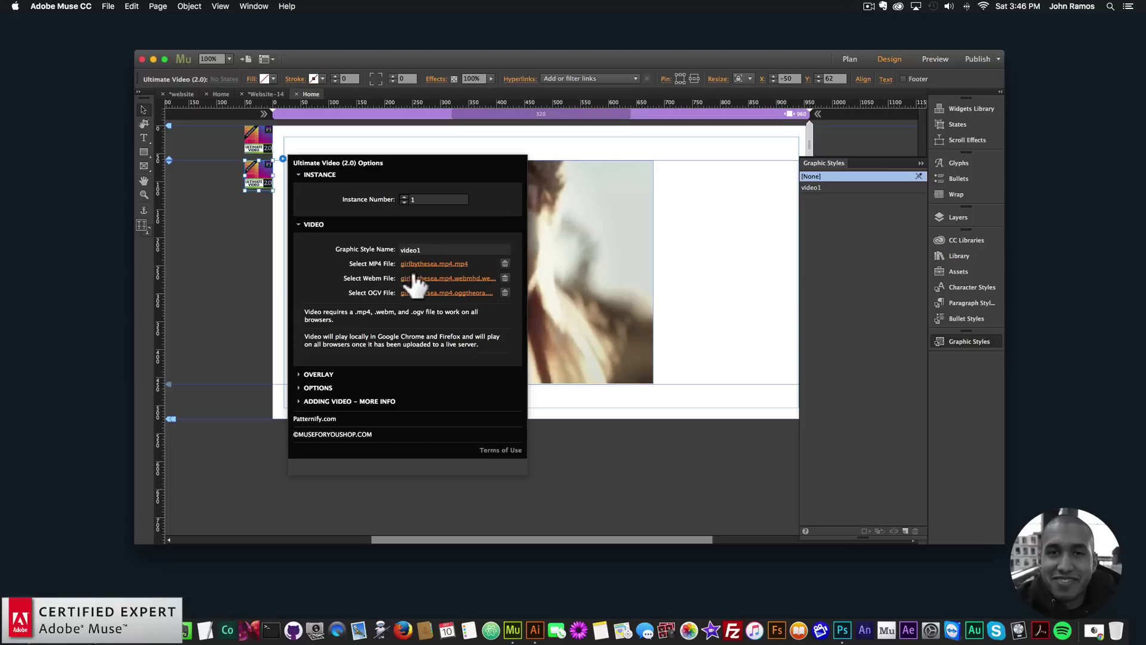
click(173, 62)
click(108, 6)
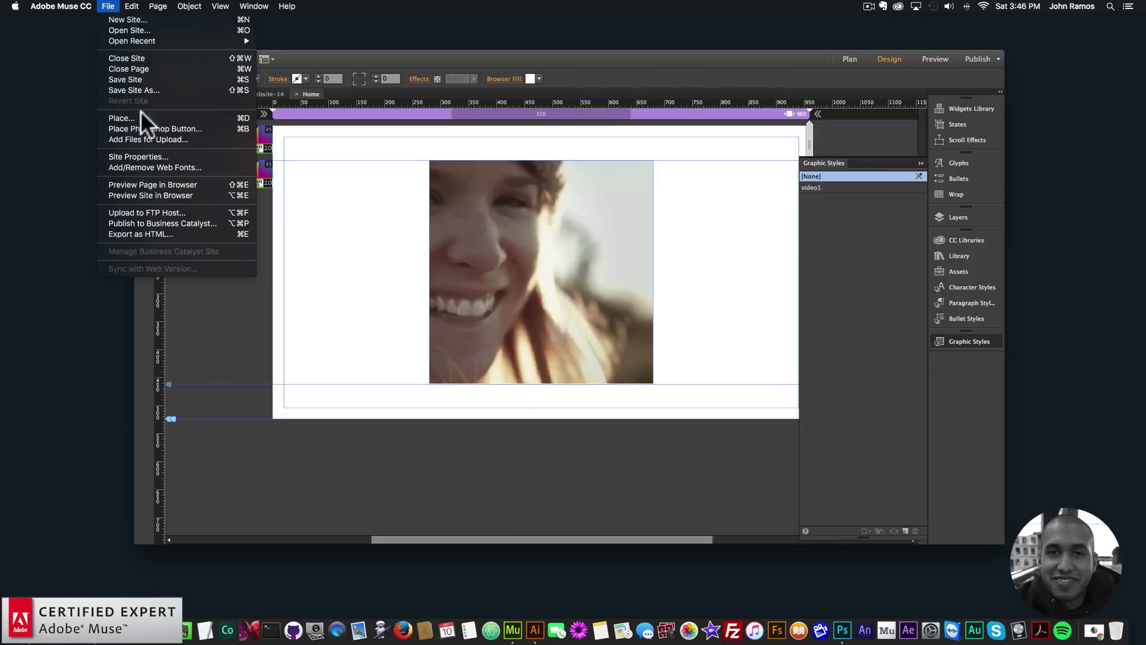
click(149, 184)
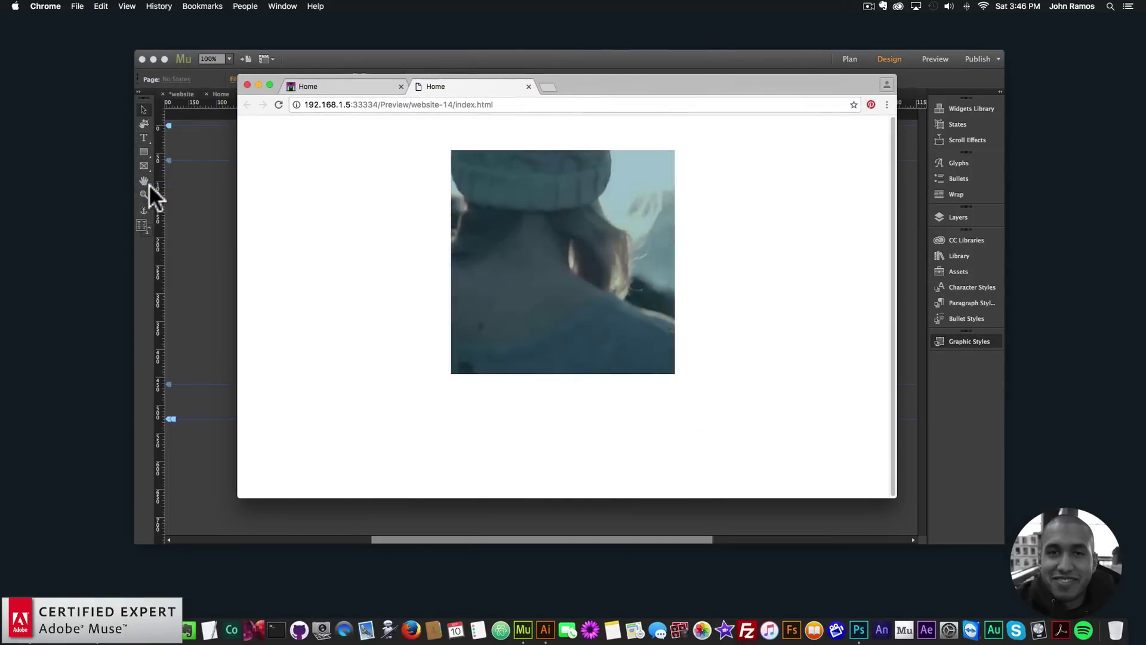
click(247, 84)
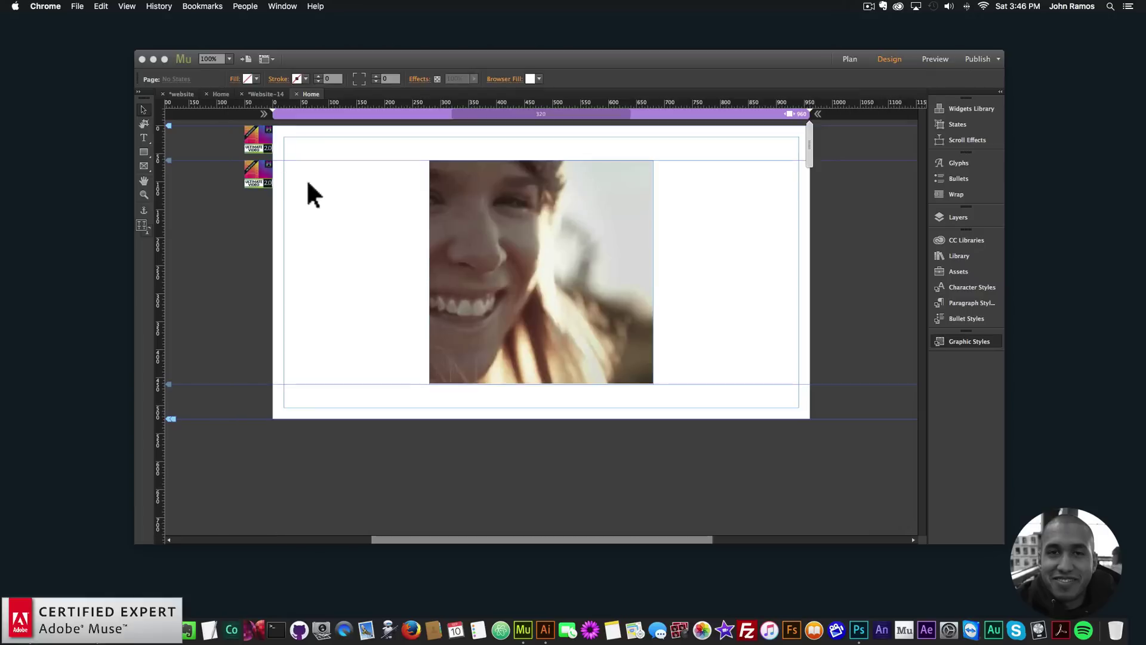
Disable the color overlay in the Ultimate Video widget's options.
click(269, 174)
click(283, 158)
click(352, 375)
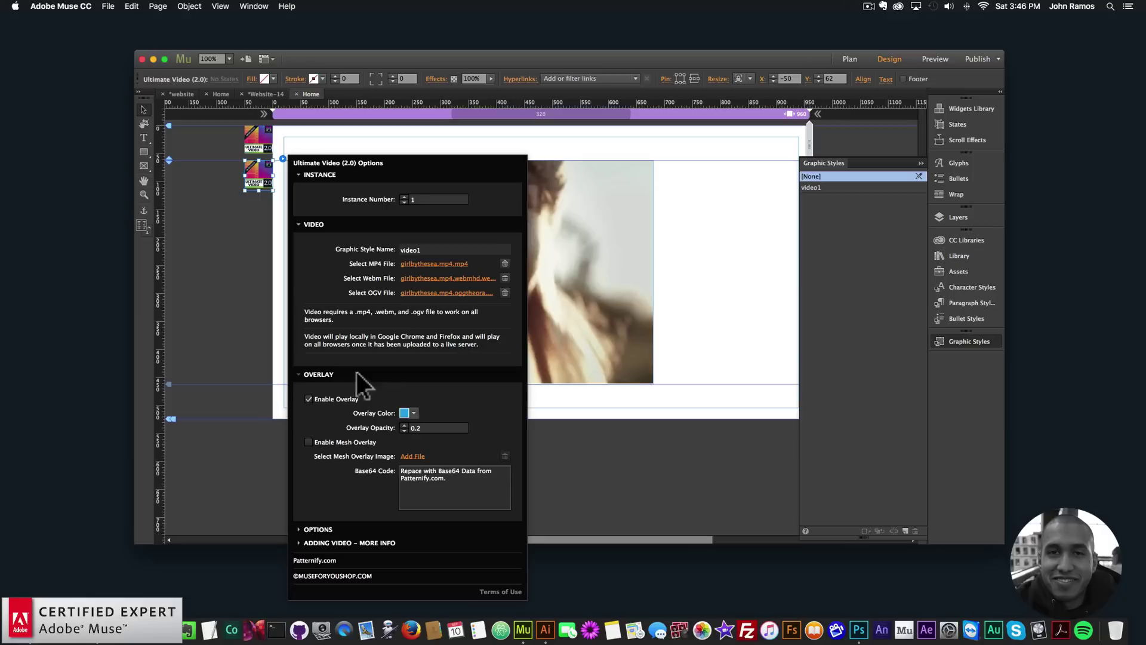
click(308, 399)
Preview the page in the browser without the overlay and check the video in a narrower window.
click(107, 6)
click(107, 6)
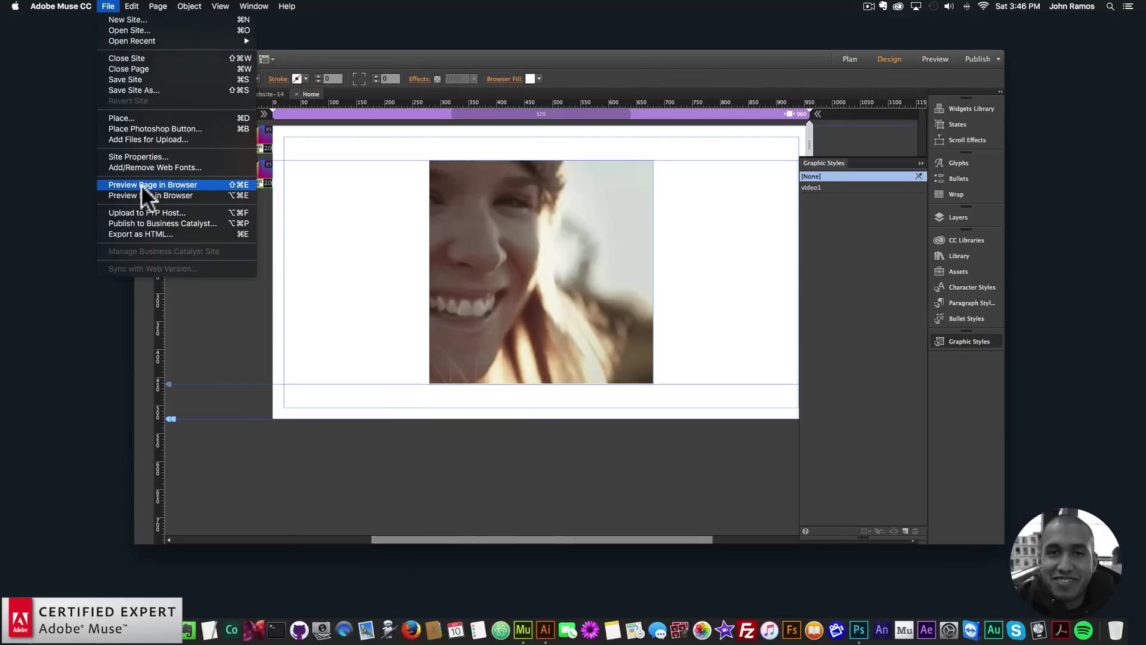
click(141, 182)
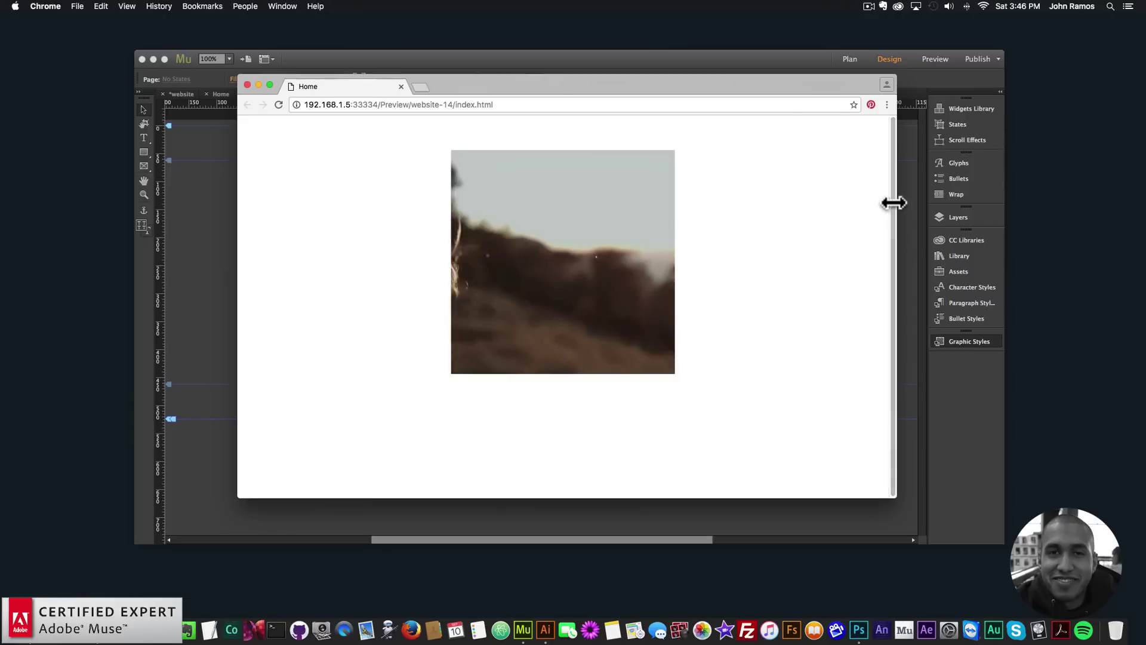
drag(893, 203, 802, 222)
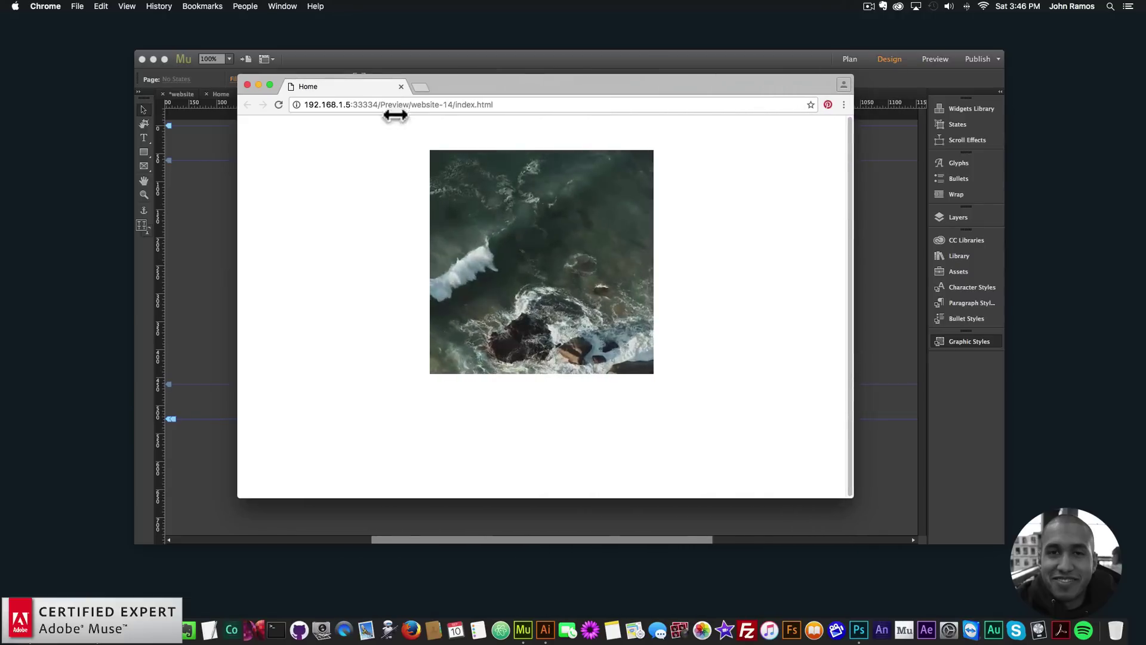
click(247, 84)
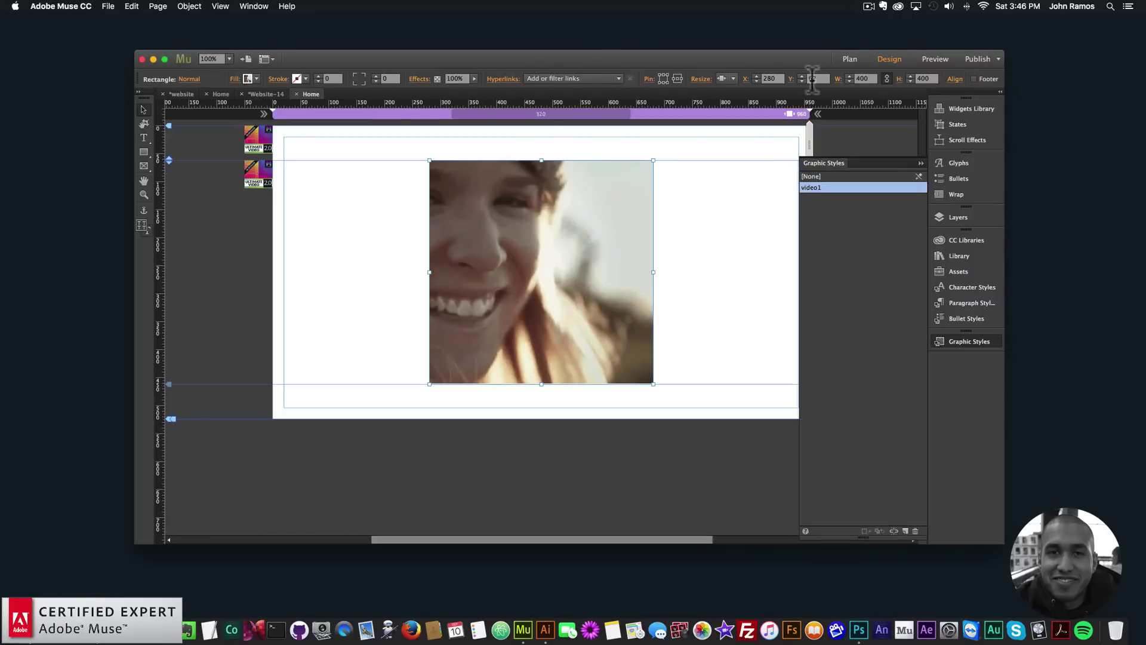
Set the image-filled rectangle's resize behavior to Responsive Width and Height.
click(732, 77)
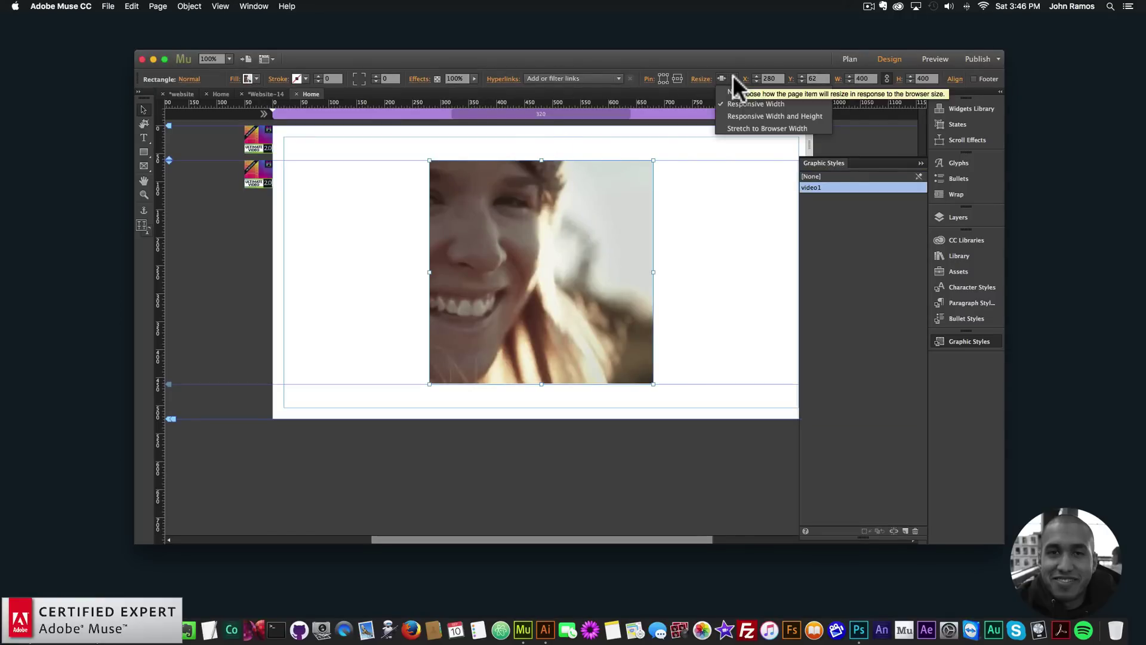
click(733, 77)
click(732, 78)
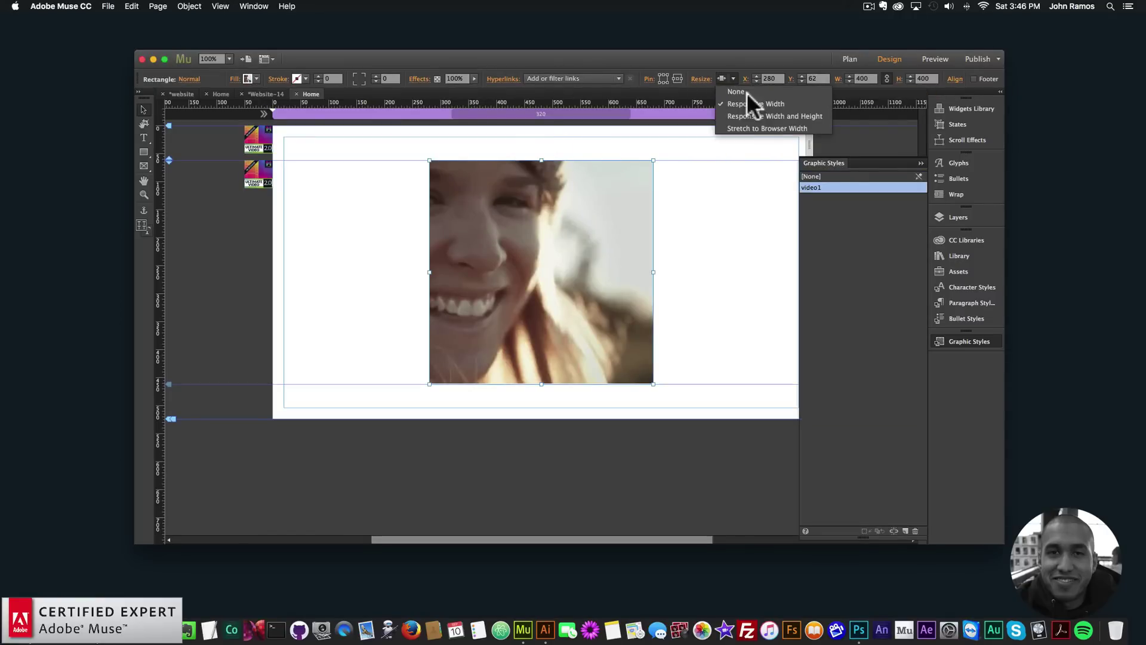
click(768, 113)
click(729, 77)
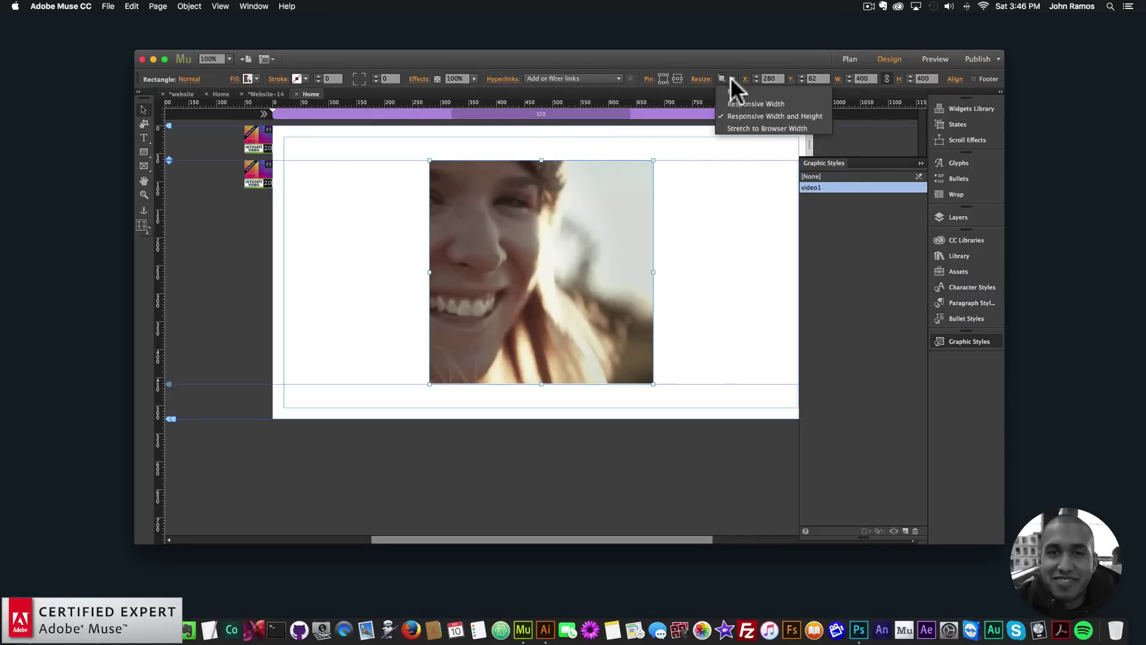
click(779, 114)
Preview the page in the browser again and check the video square in a wider window.
click(108, 6)
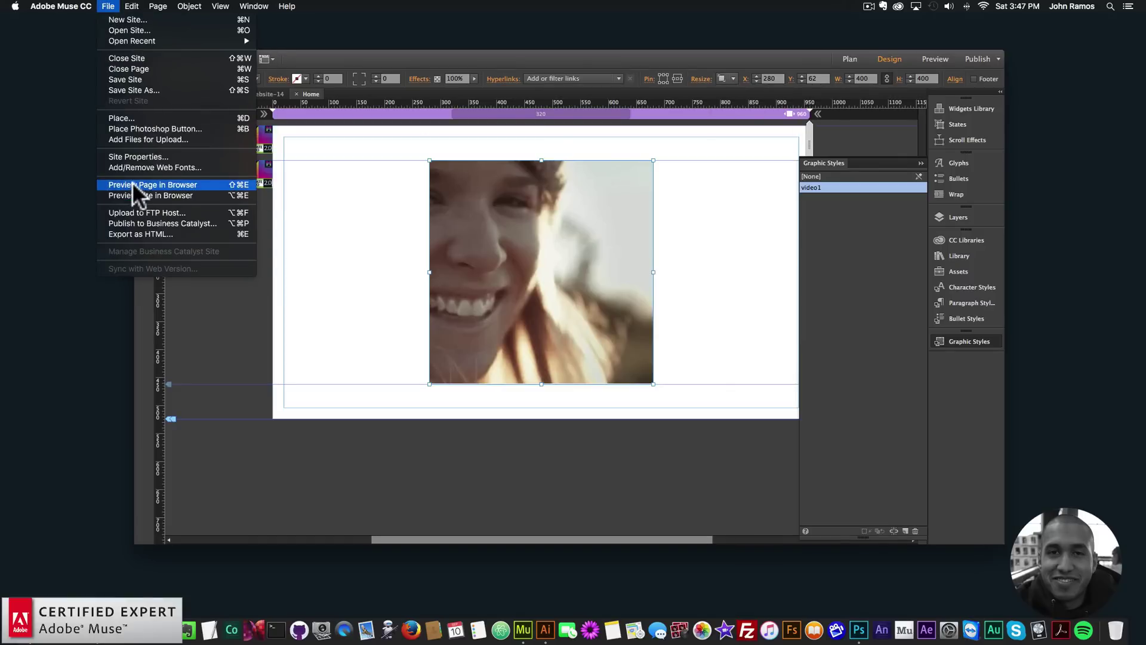
click(111, 187)
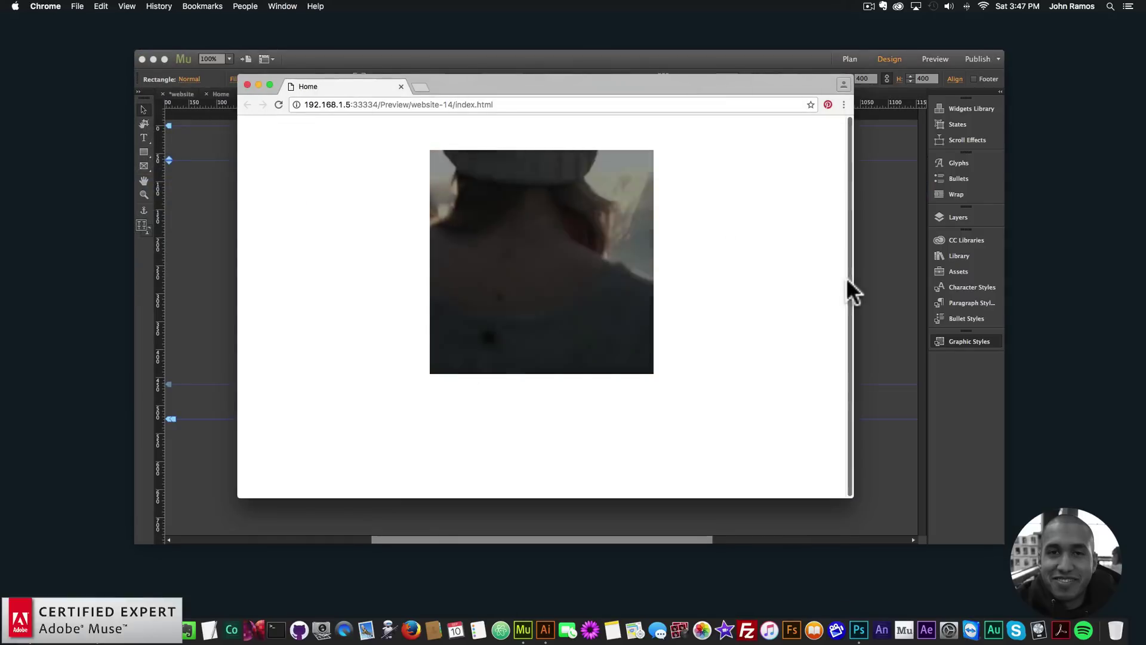
drag(855, 277, 936, 298)
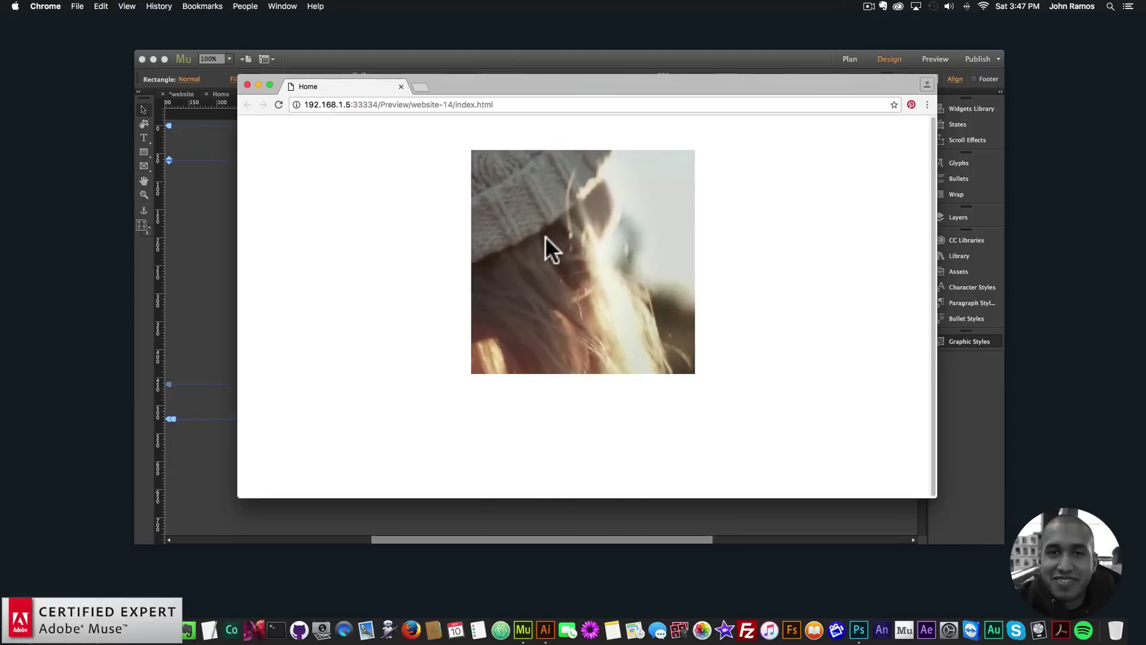
click(248, 84)
click(478, 60)
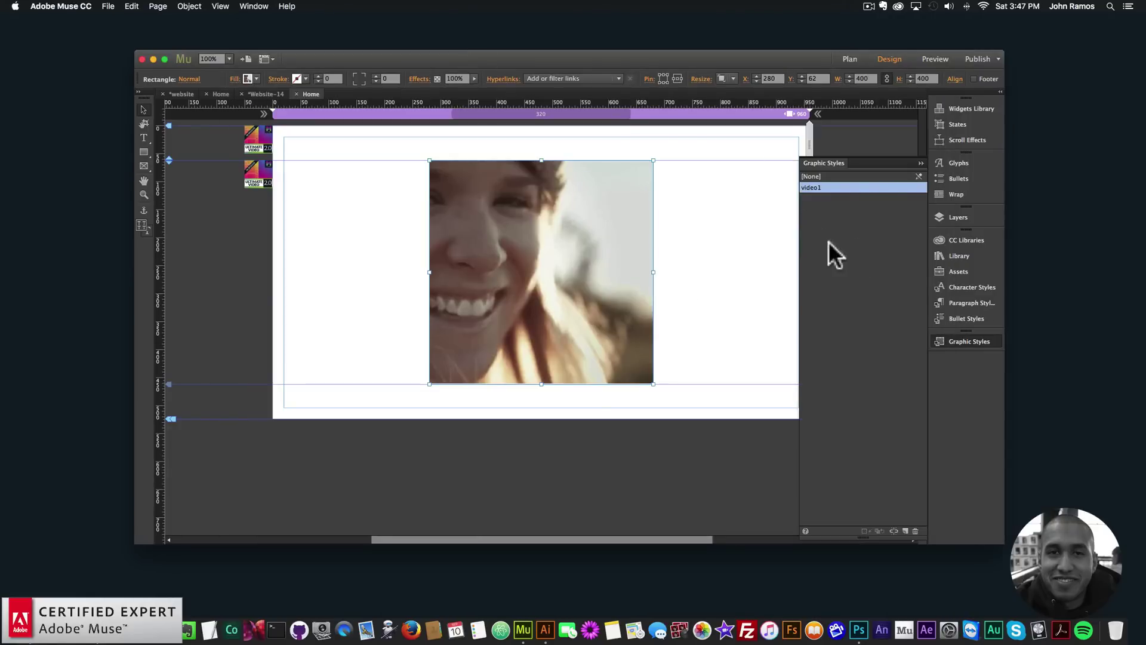
Switch to Photoshop and create a new 1000 by 1000 pixel document at 300 pixels/inch.
click(864, 625)
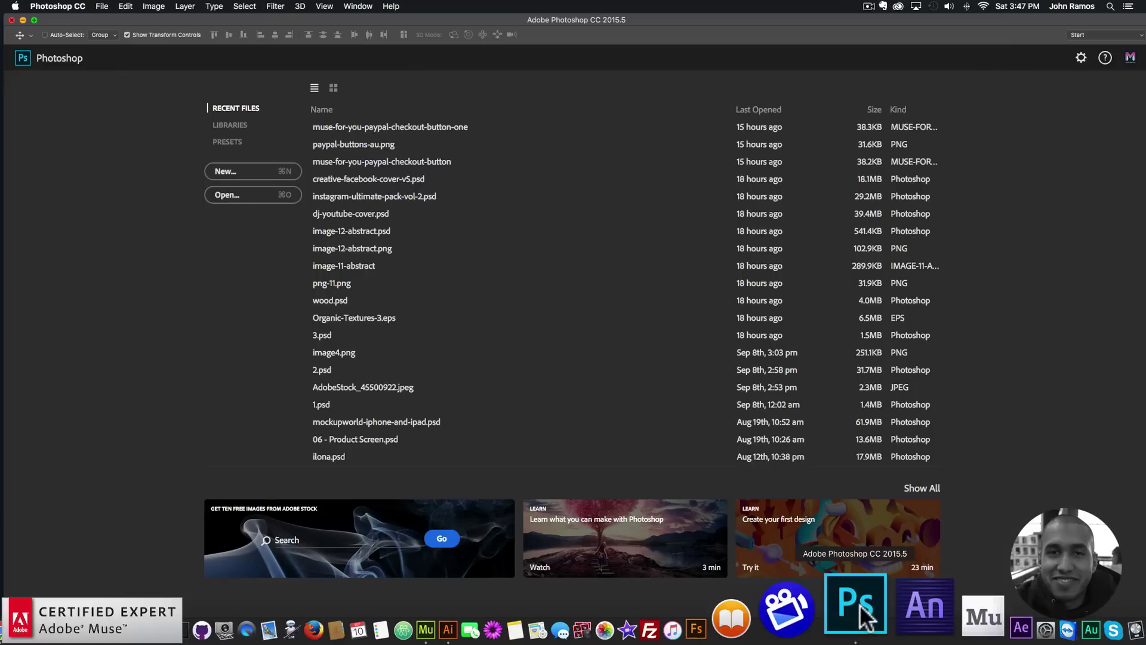
click(102, 7)
click(120, 20)
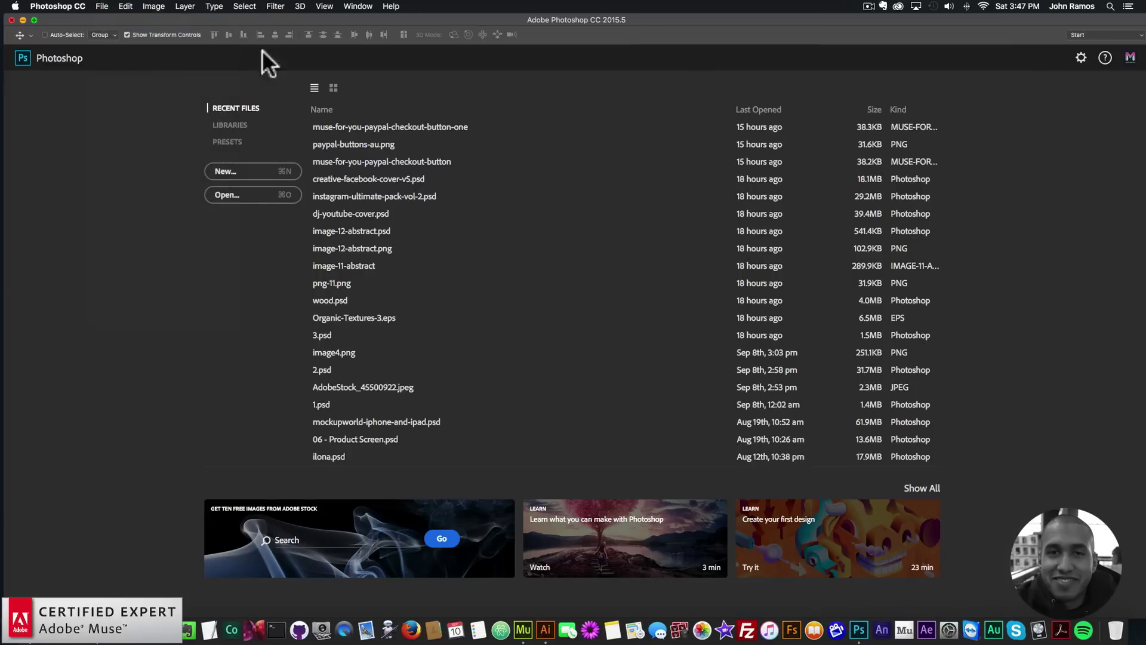
click(353, 158)
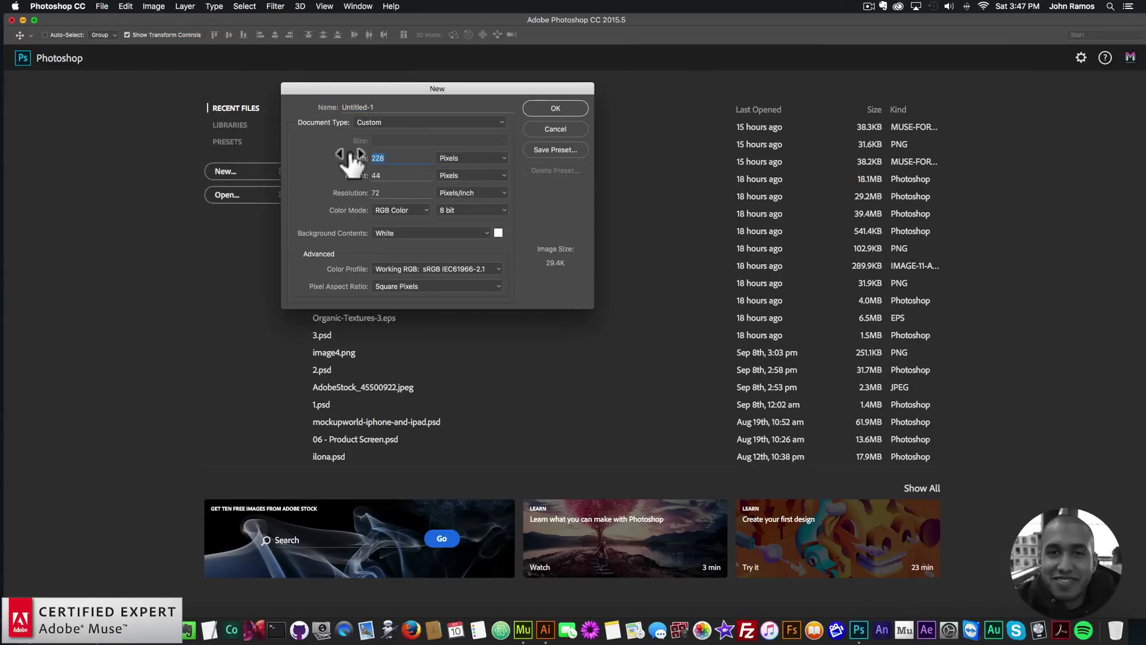
text(1000)
key(Tab)
text(100)
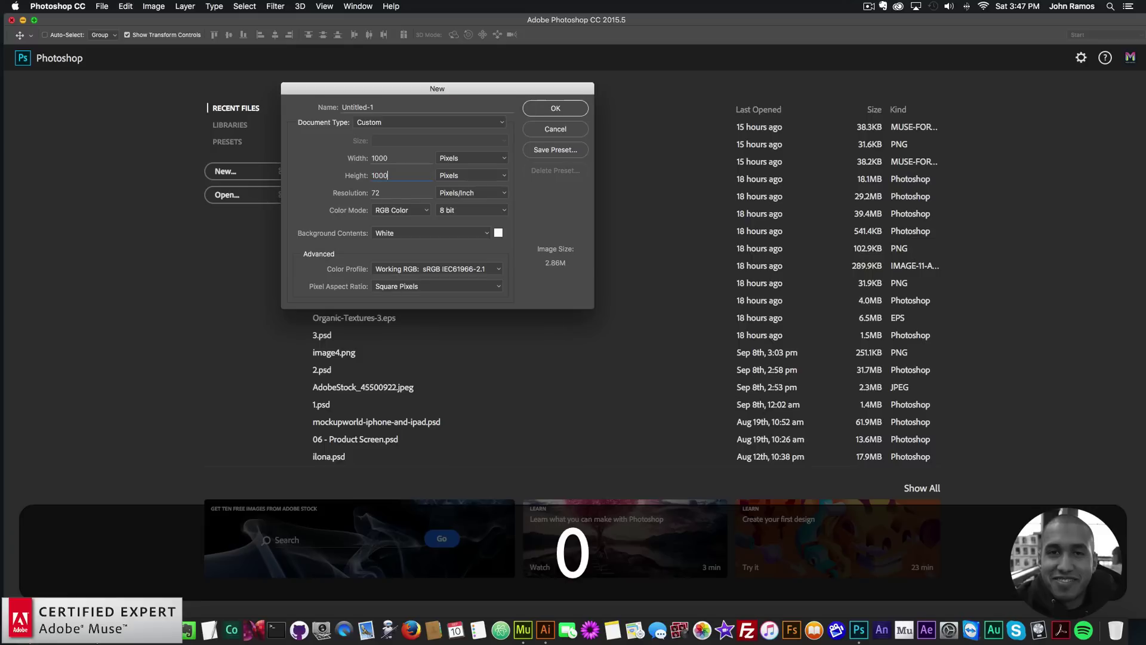
text(0)
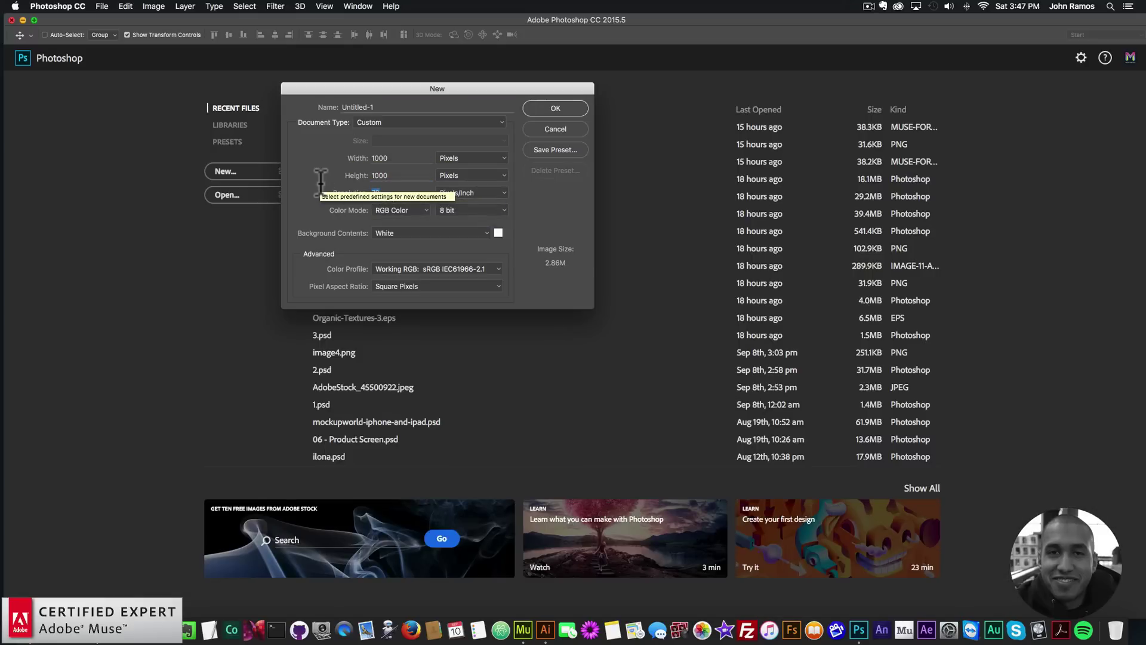
key(Tab)
text(300)
key(Return)
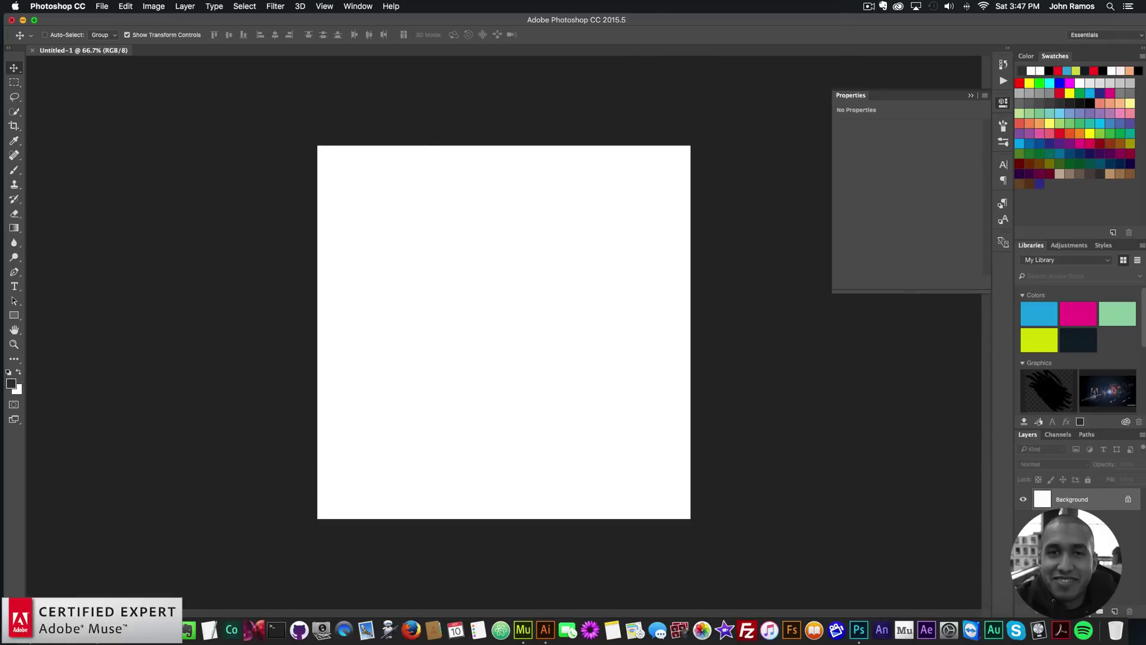
Add a new layer and, with the Rectangle tool active, set the foreground color to white (ffffff).
click(1114, 611)
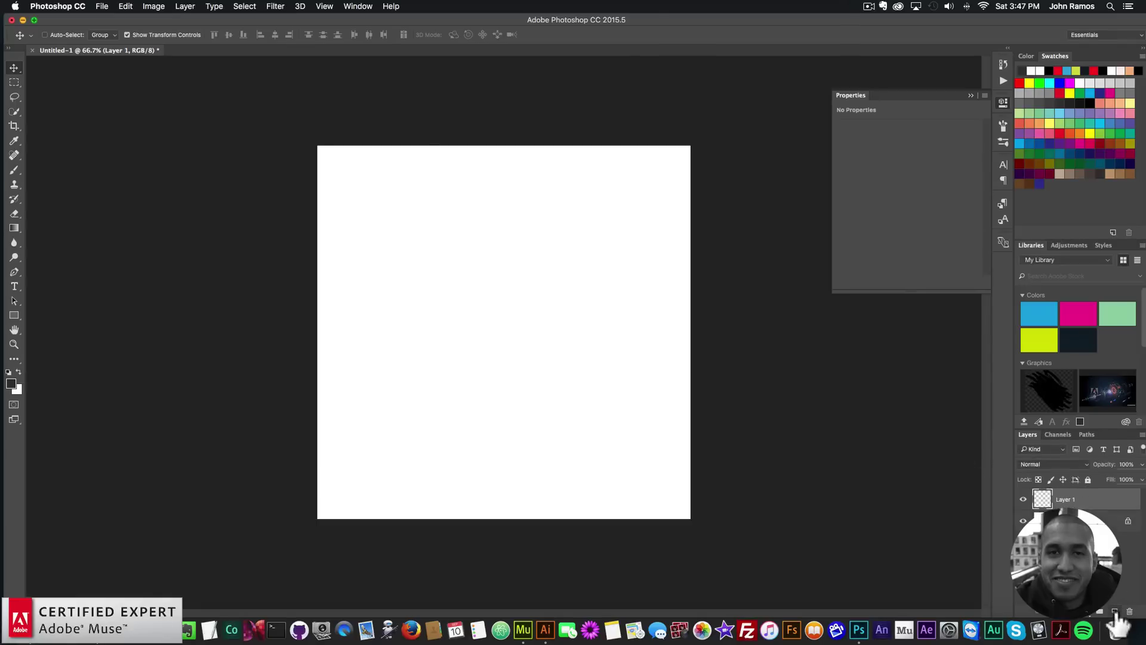
click(13, 314)
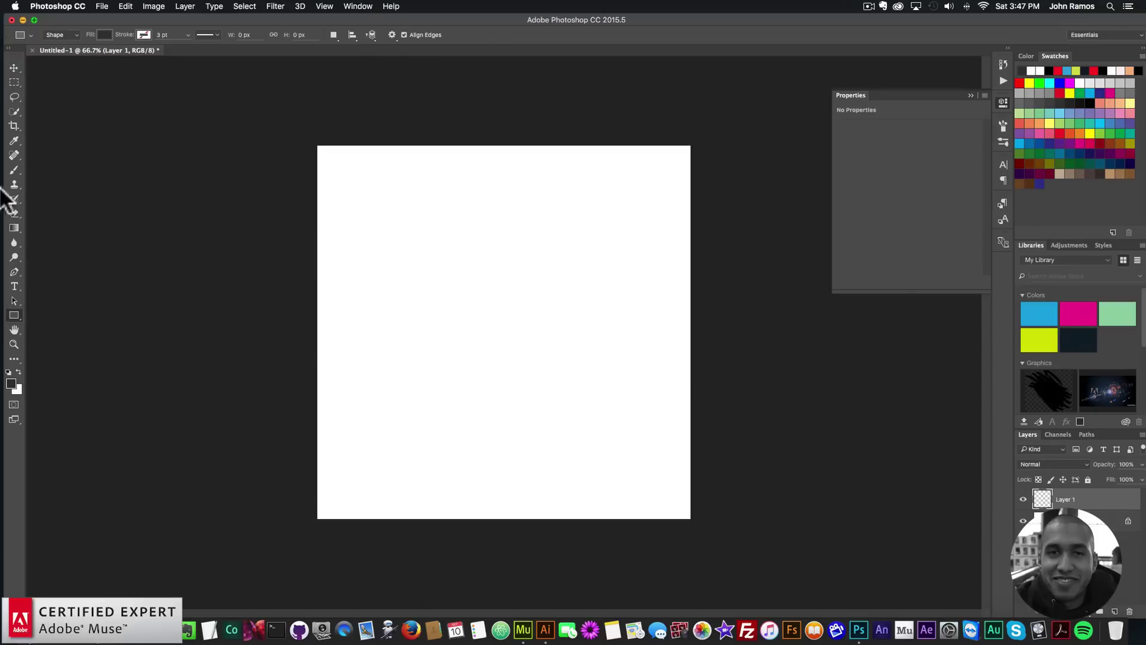
click(12, 382)
drag(355, 134, 291, 110)
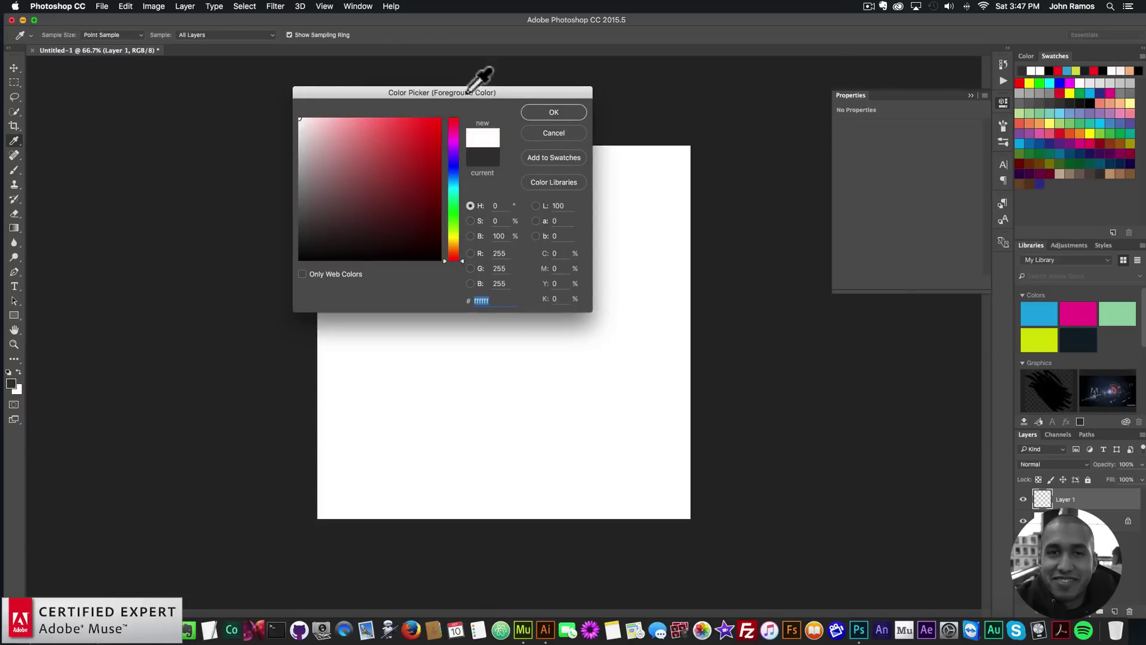
click(550, 112)
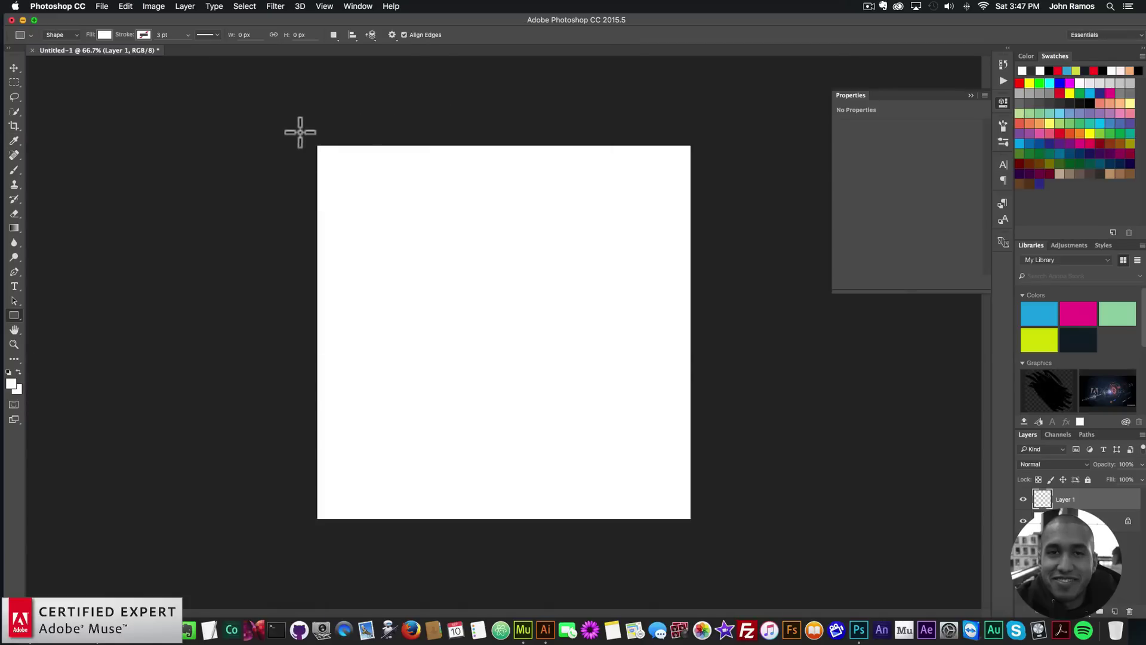
Draw a white rectangle about 1108 by 1115 px over the whole canvas and toggle its layer's visibility.
drag(295, 120, 709, 536)
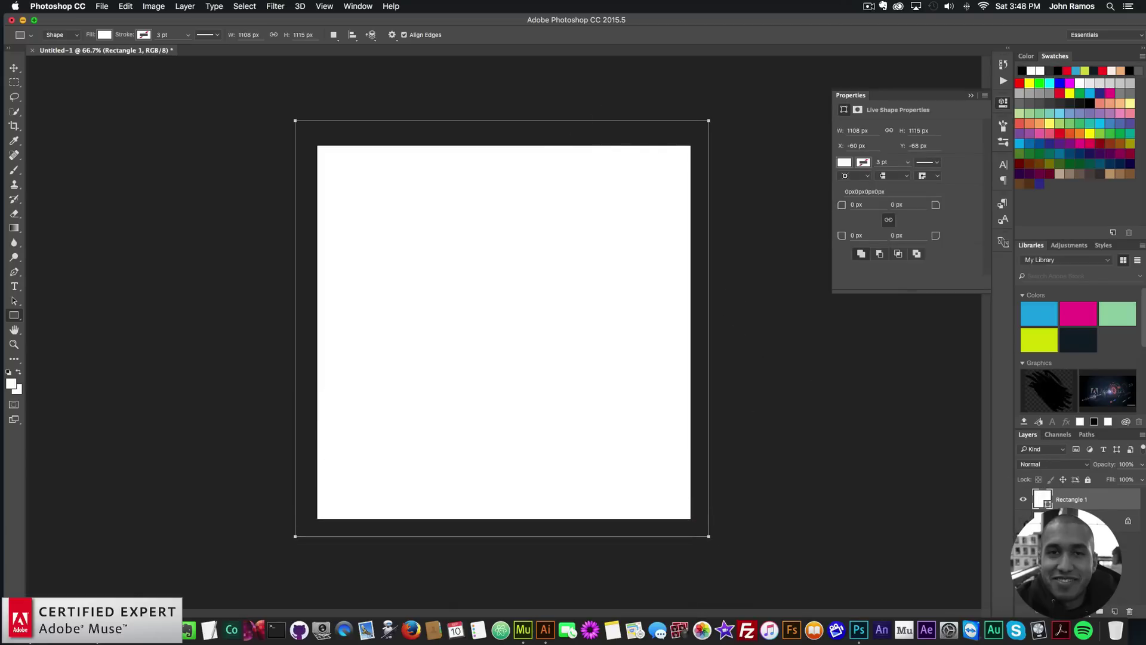
click(1023, 499)
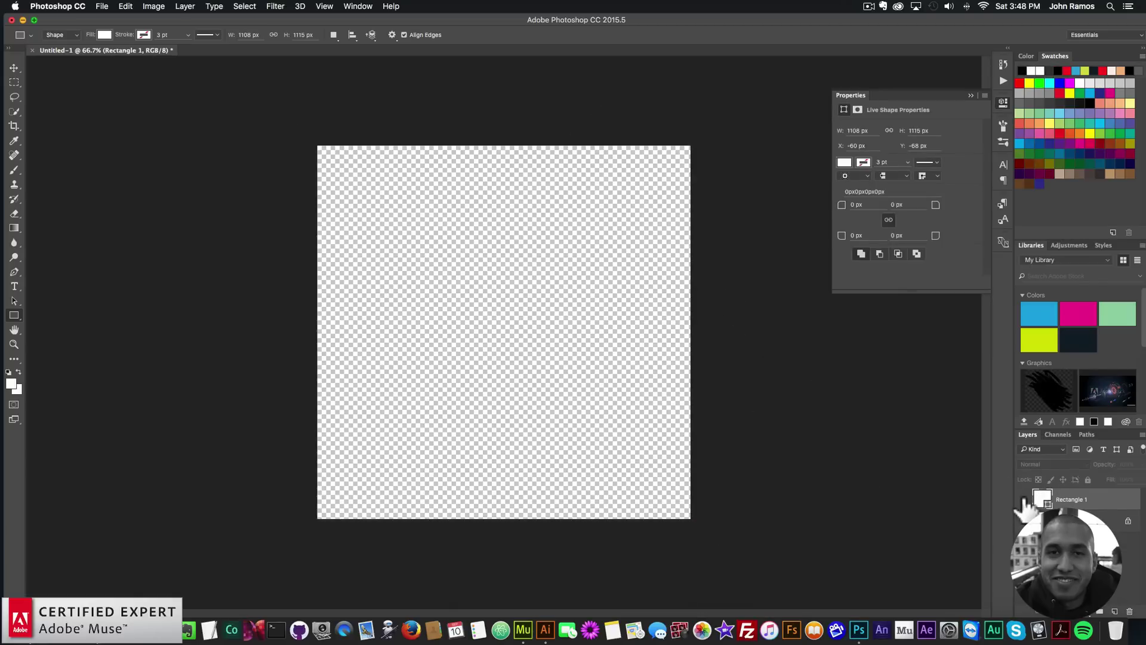
click(1023, 499)
click(1023, 499)
click(1023, 499)
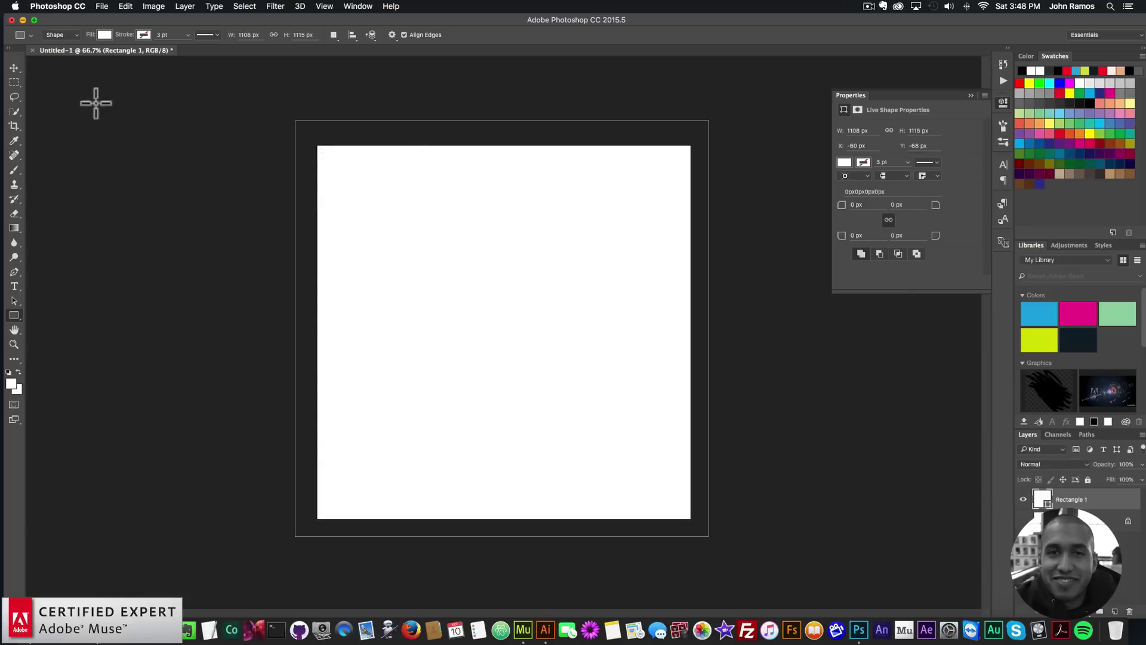
Delete the white rectangle layer.
click(14, 68)
key(BackSpace)
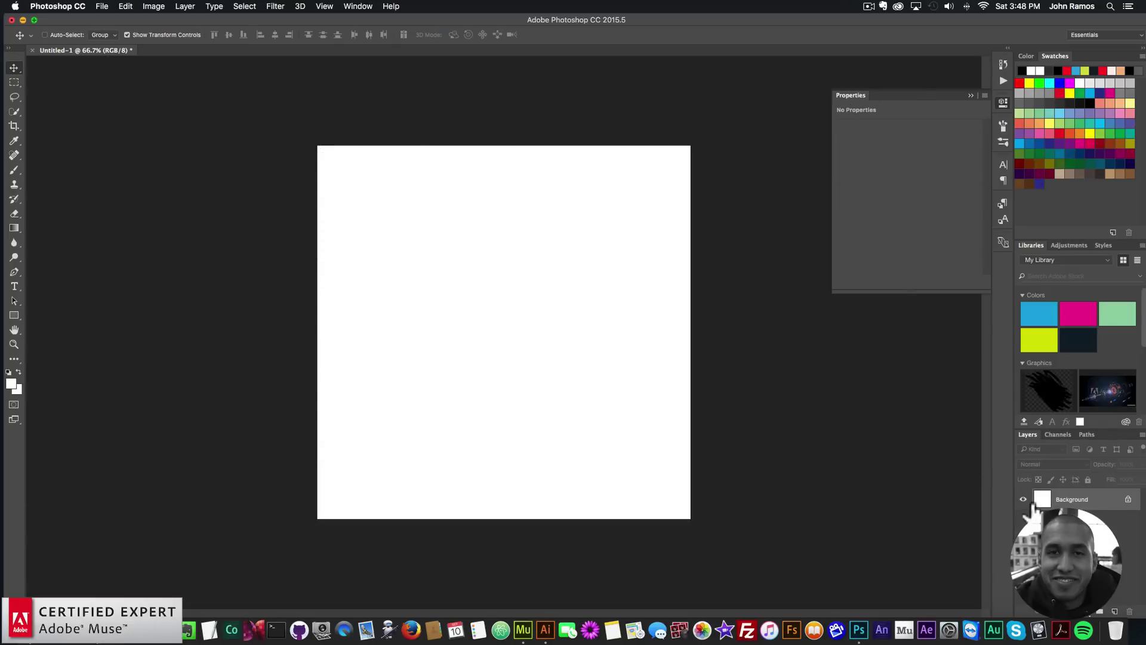
Add a new layer, hide the Background layer, and draw a white rectangle about 1144 by 1162 px over the whole canvas.
click(1115, 612)
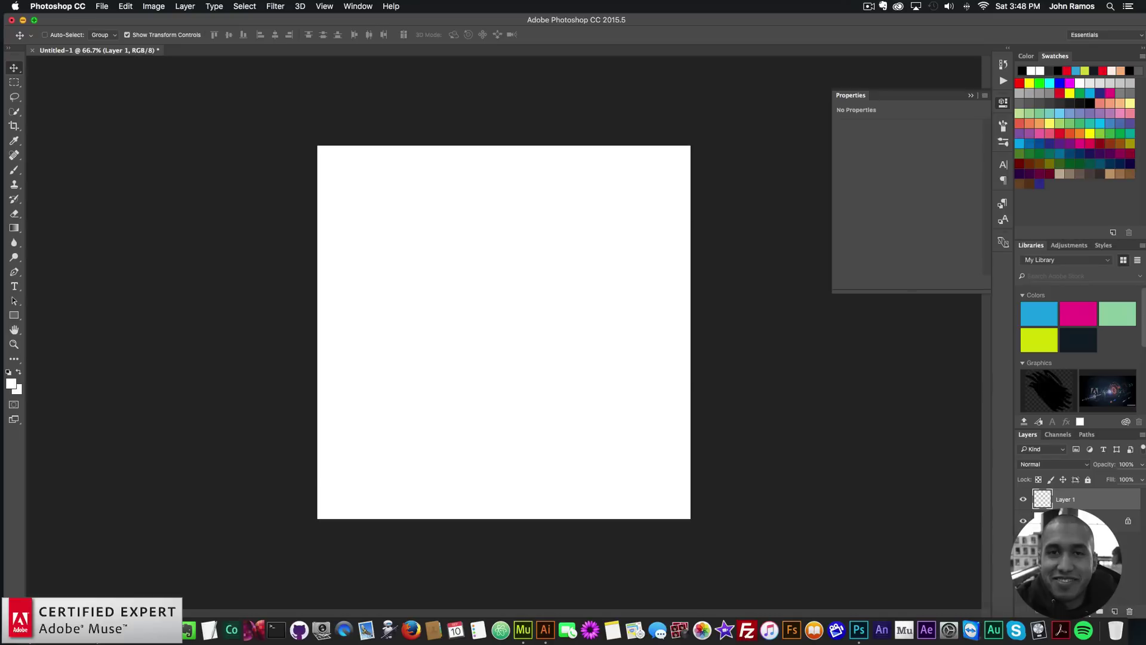
click(1023, 522)
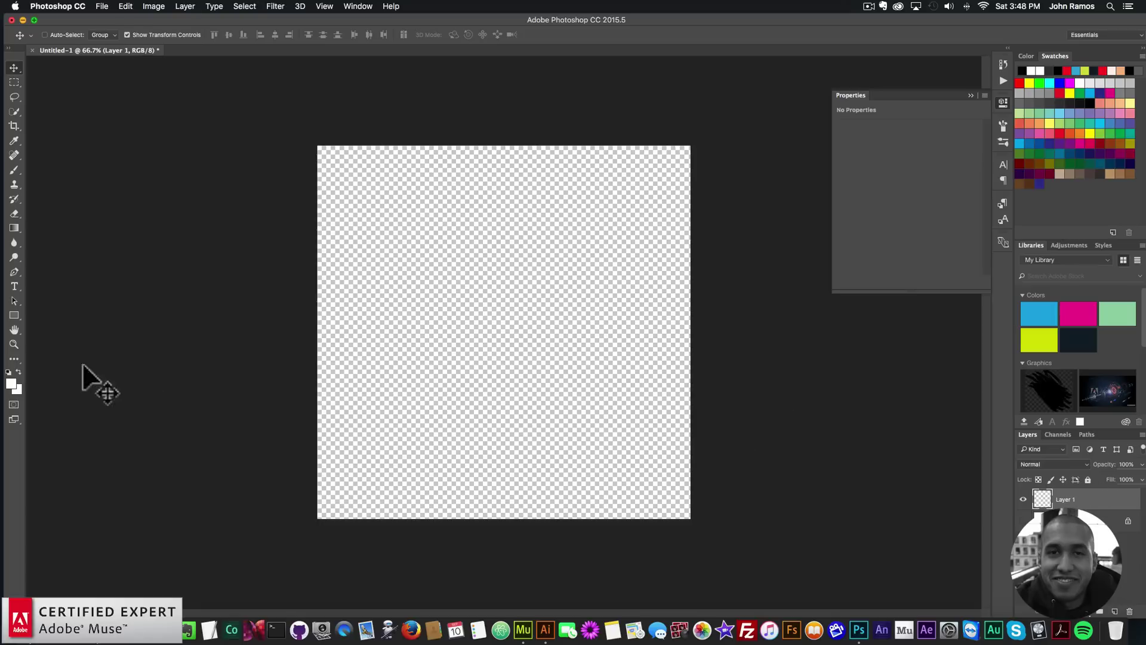
click(13, 315)
drag(291, 115, 718, 548)
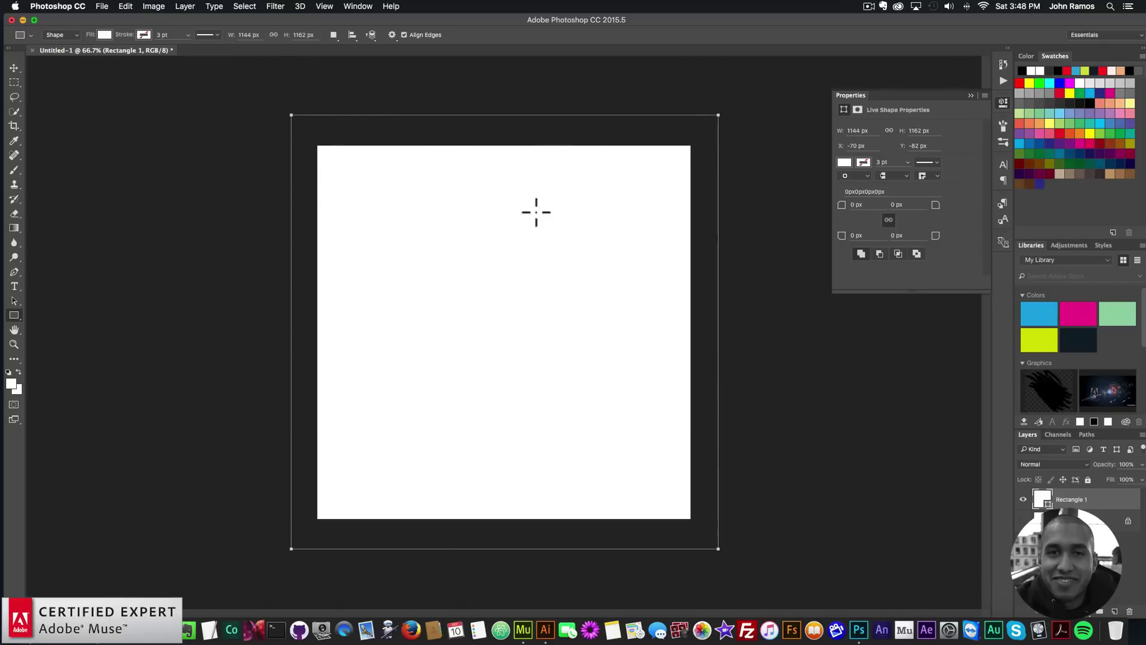
Switch the marquee tool to the Elliptical Marquee tool.
click(13, 67)
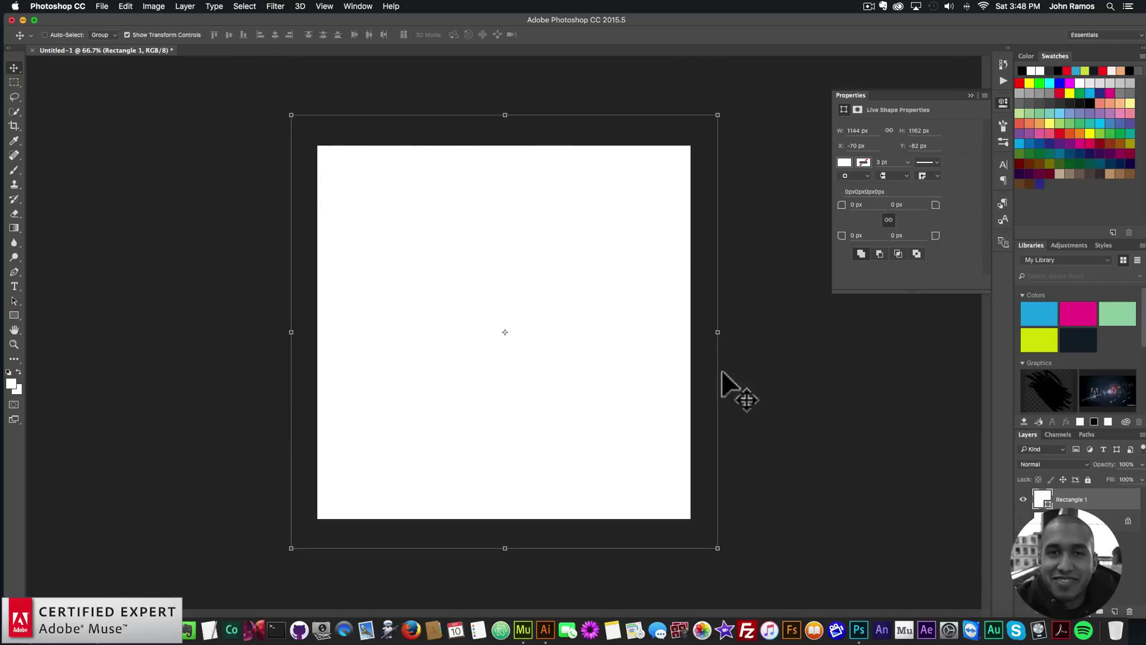
click(13, 81)
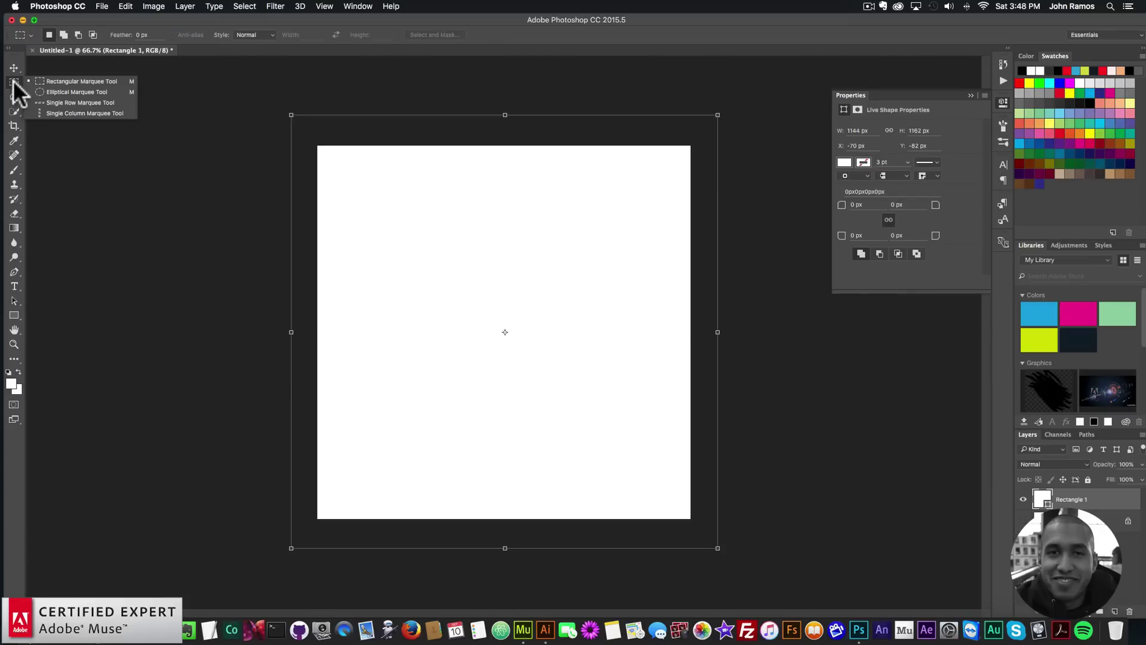
click(59, 92)
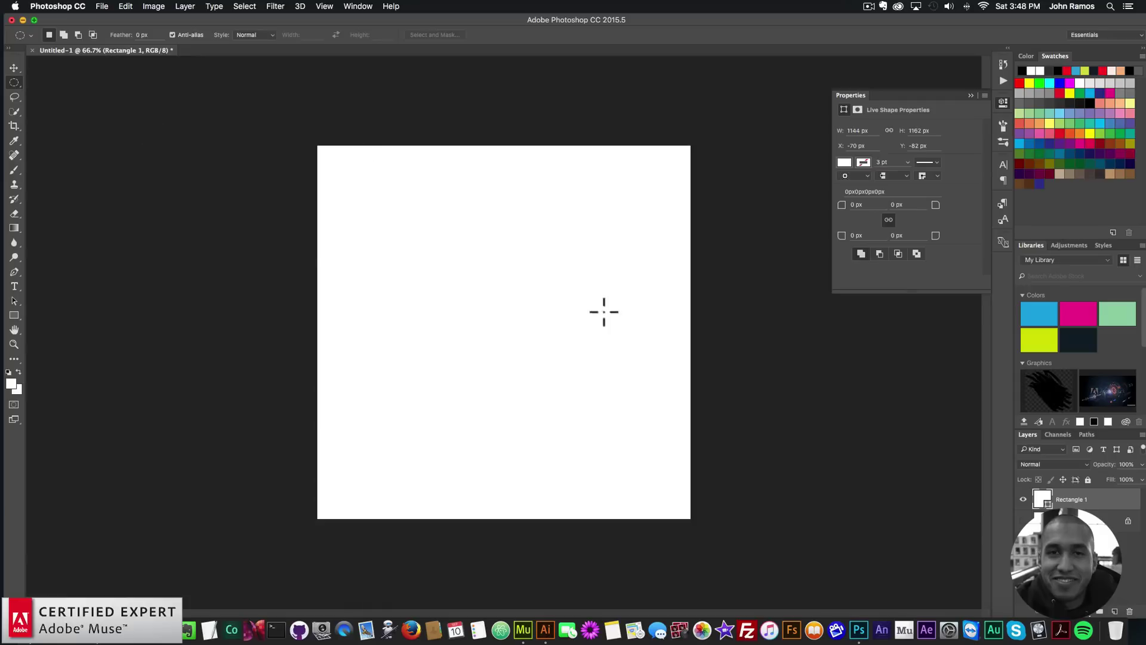
click(14, 68)
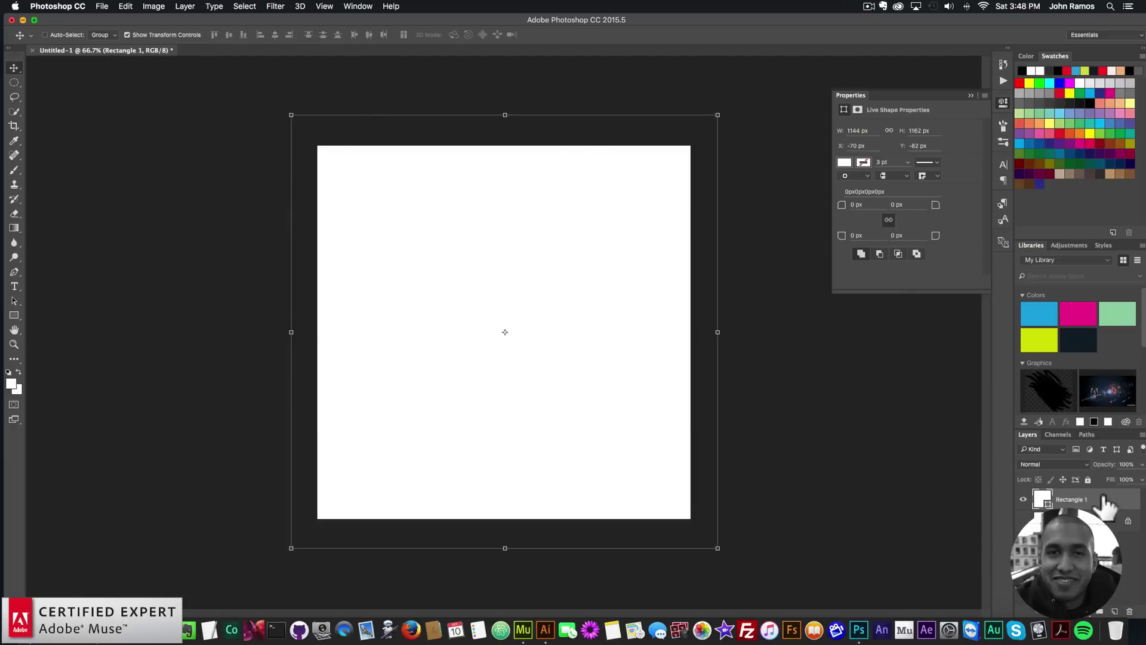
right_click(1069, 500)
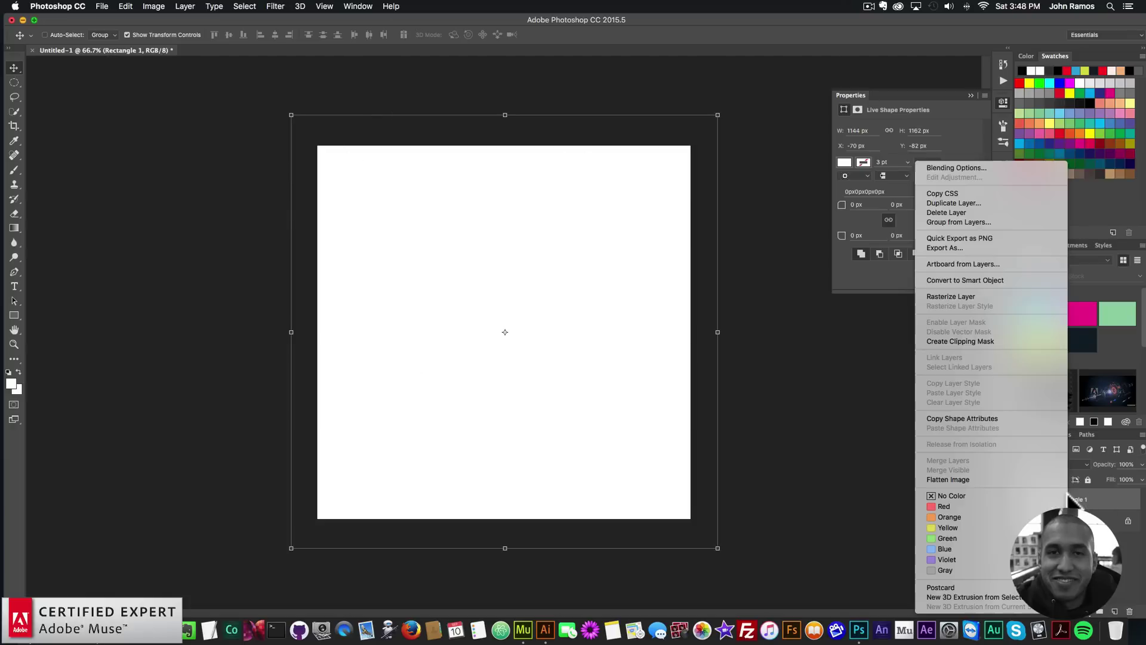
click(940, 294)
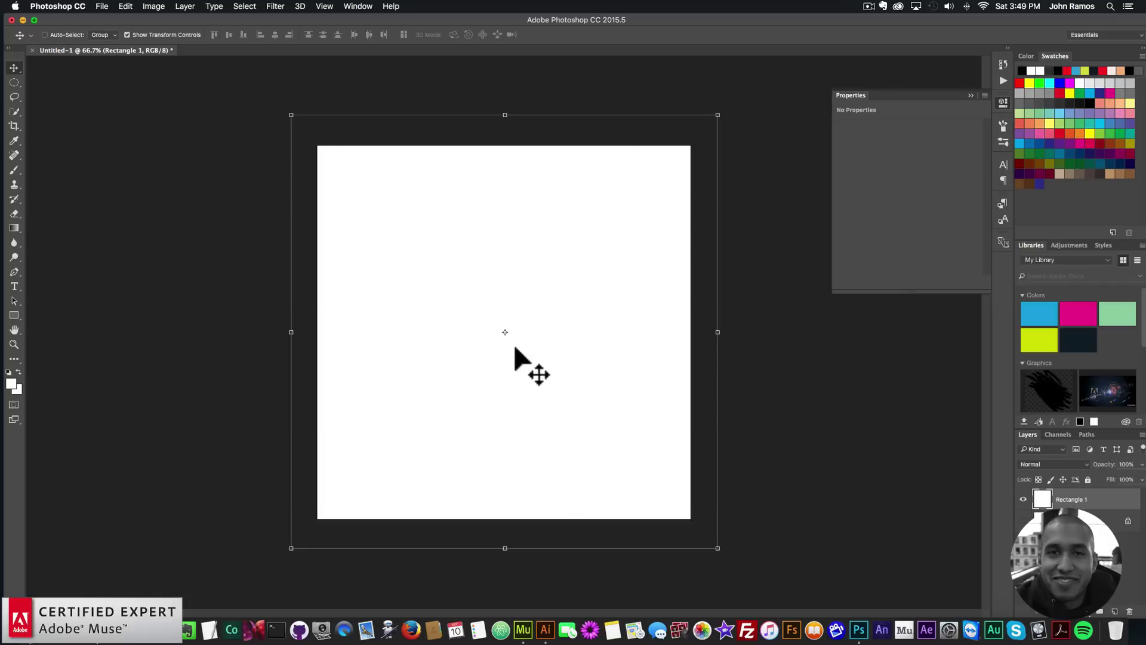
click(126, 6)
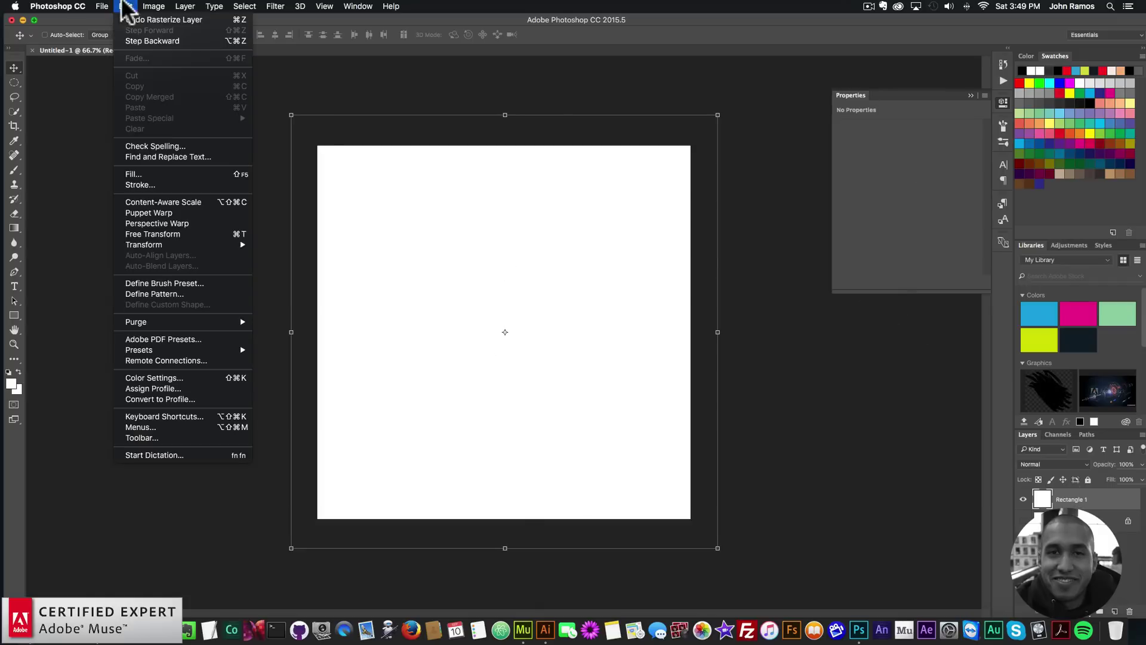
click(137, 36)
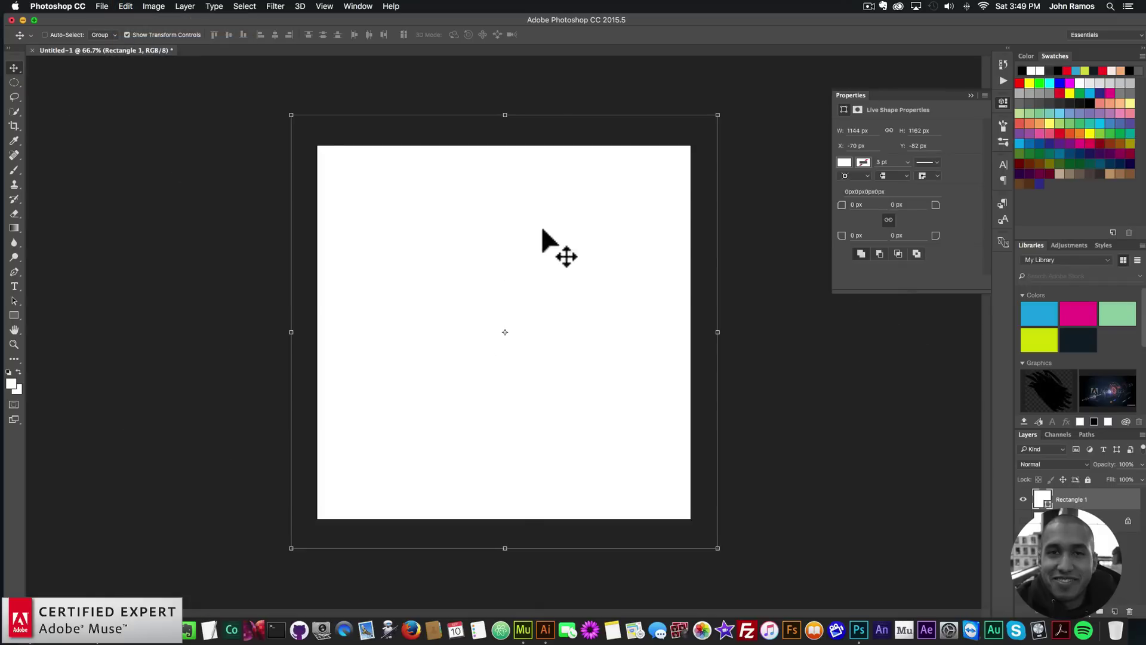
Make a large, perfectly circular selection inside the canvas with the Elliptical Marquee tool.
click(13, 82)
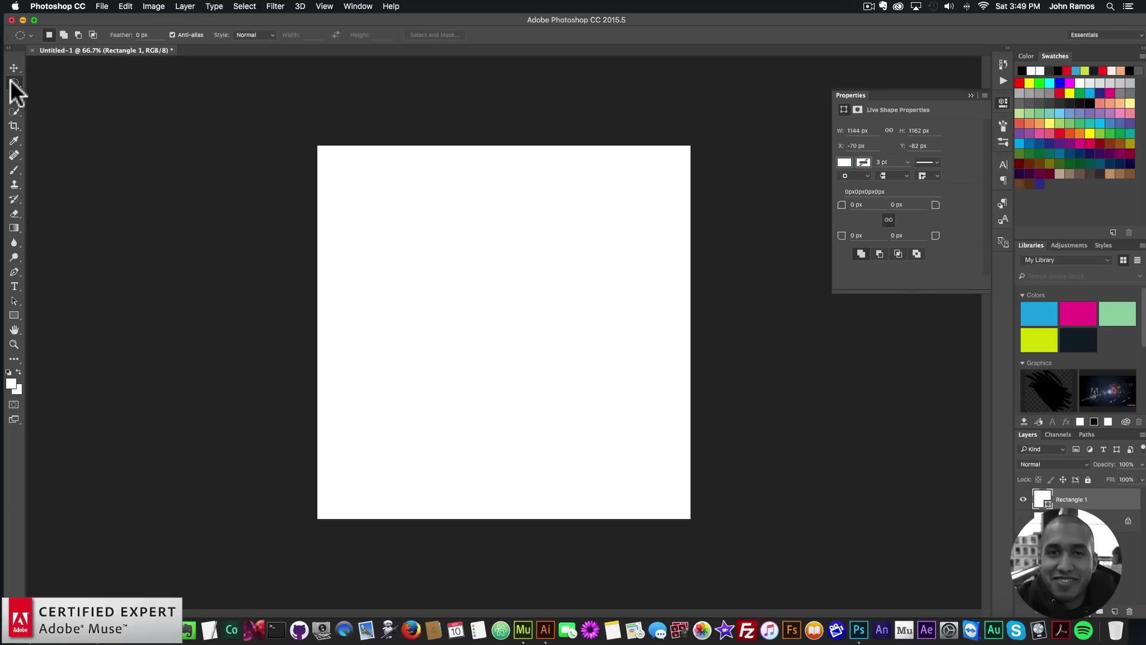
click(13, 82)
click(16, 81)
key(shift)
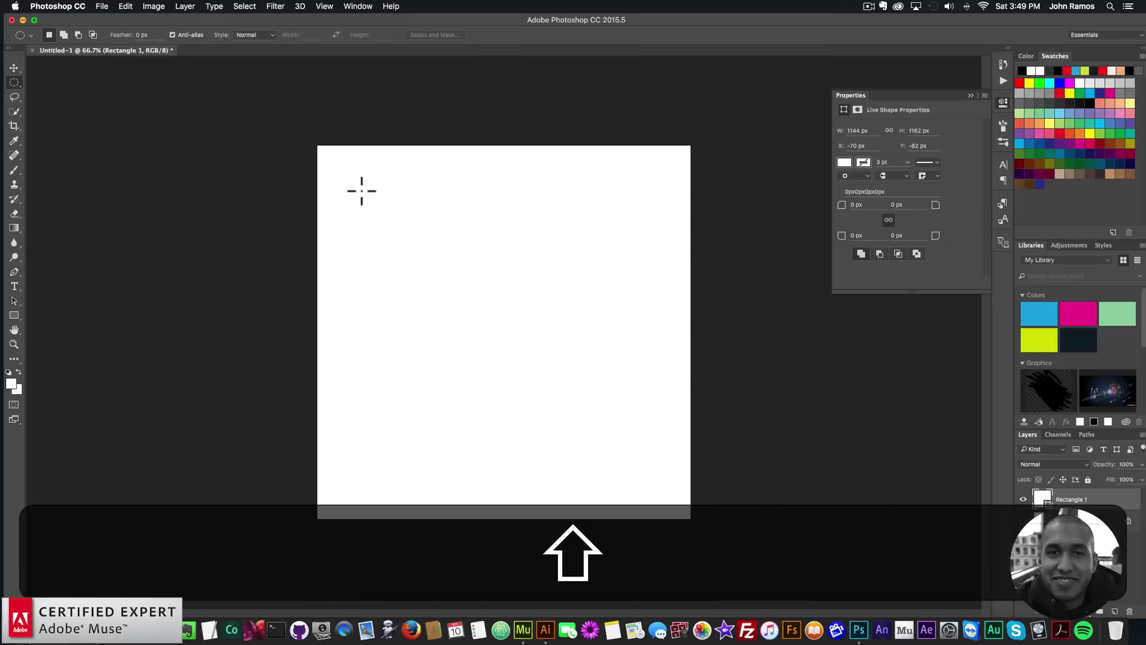
drag(364, 190, 673, 525)
Move the circular selection to the middle of the canvas, using horizontal center alignment and a small manual adjustment.
click(15, 68)
mouse_move(509, 304)
mouse_down()
mouse_move(497, 285)
mouse_move(506, 290)
mouse_move(484, 299)
mouse_move(498, 285)
mouse_move(502, 304)
mouse_move(486, 302)
mouse_move(509, 306)
mouse_move(502, 257)
mouse_move(493, 290)
mouse_up()
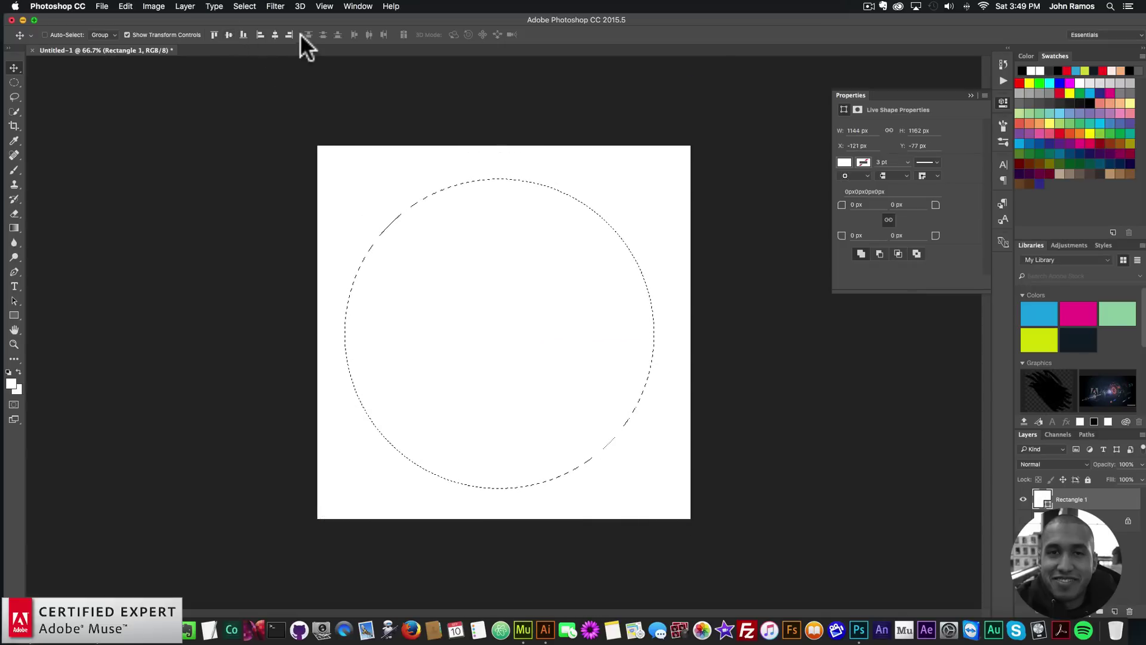
click(274, 35)
mouse_move(553, 336)
mouse_down()
mouse_move(558, 319)
mouse_move(559, 340)
mouse_up()
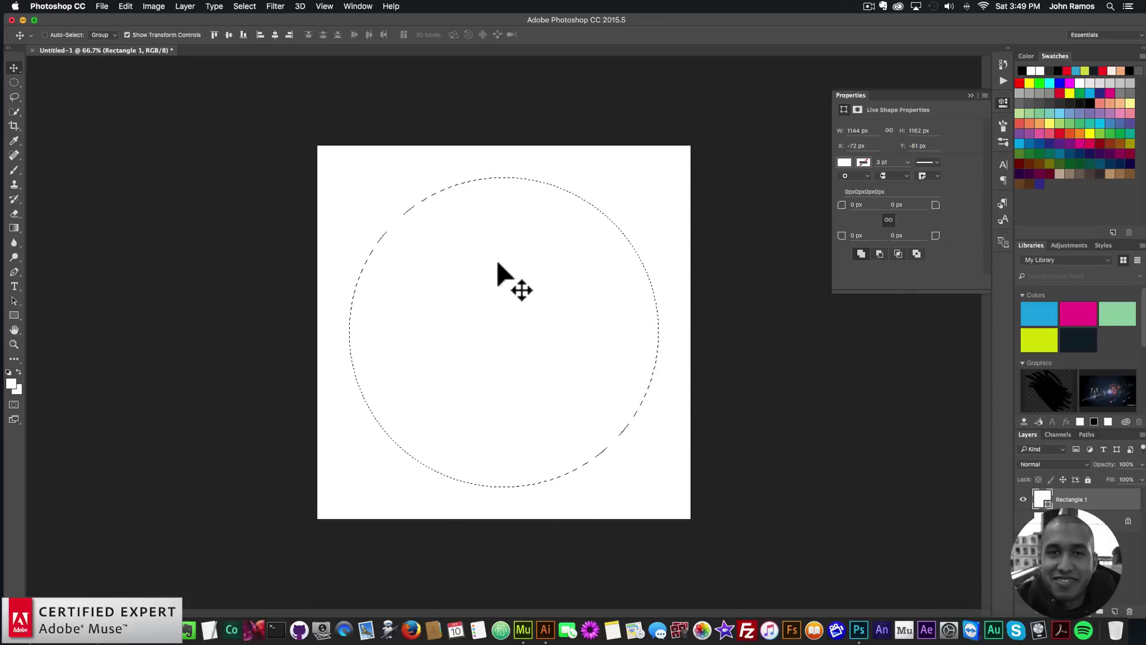
Try to delete the circular area from the Rectangle 1 shape layer, and rasterize that layer.
key(BackSpace)
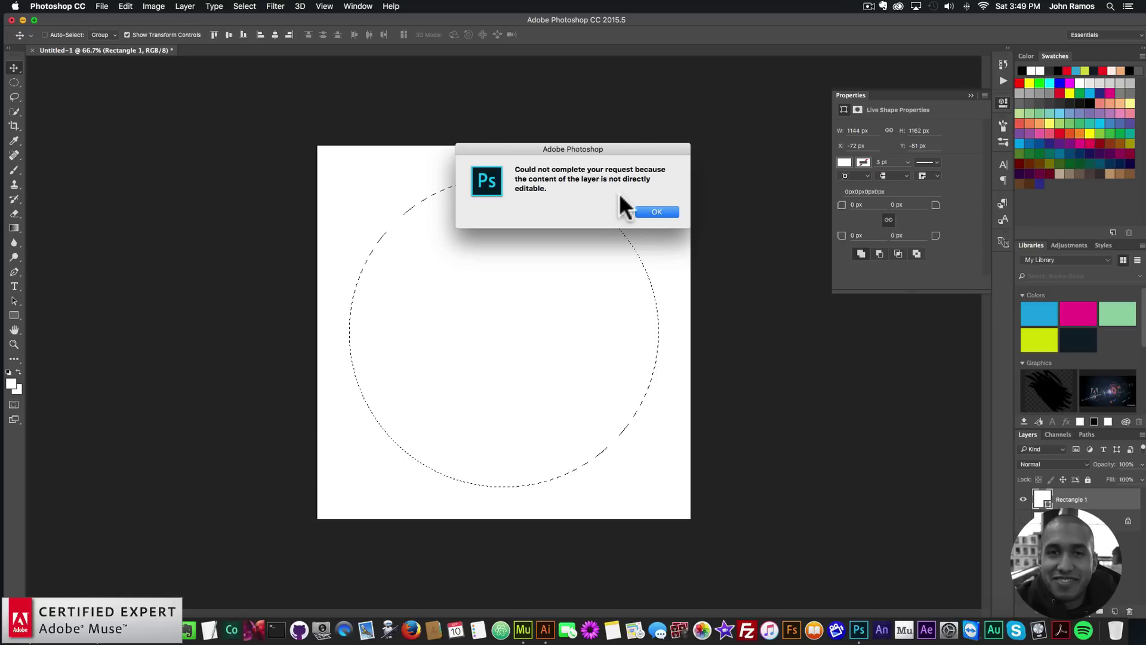
click(657, 212)
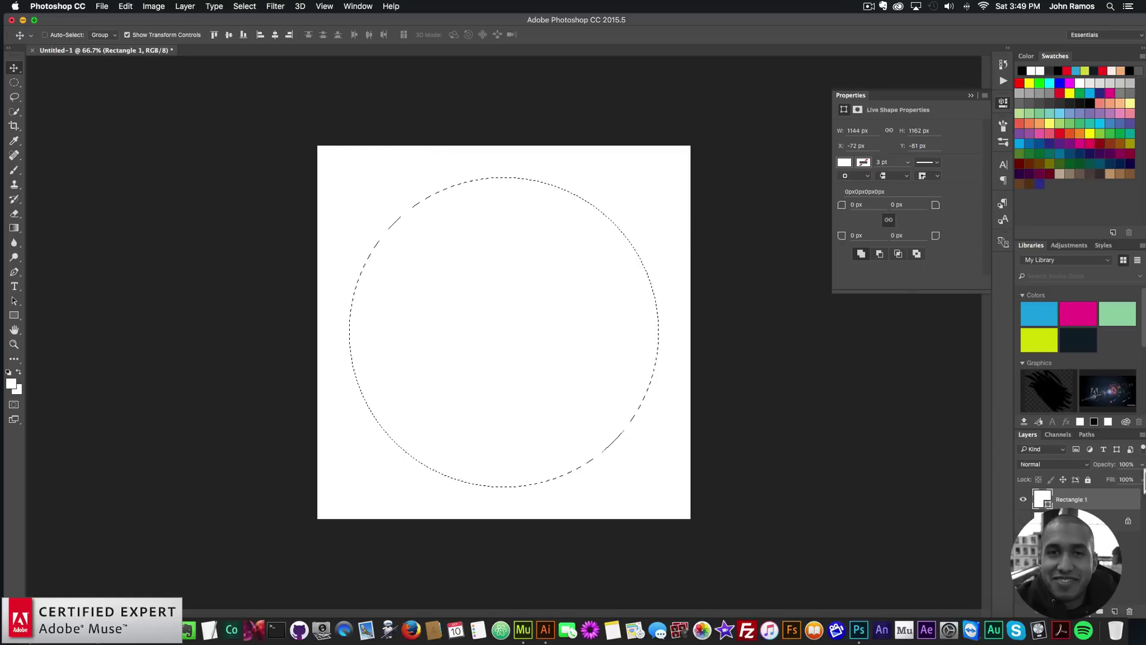
right_click(1078, 501)
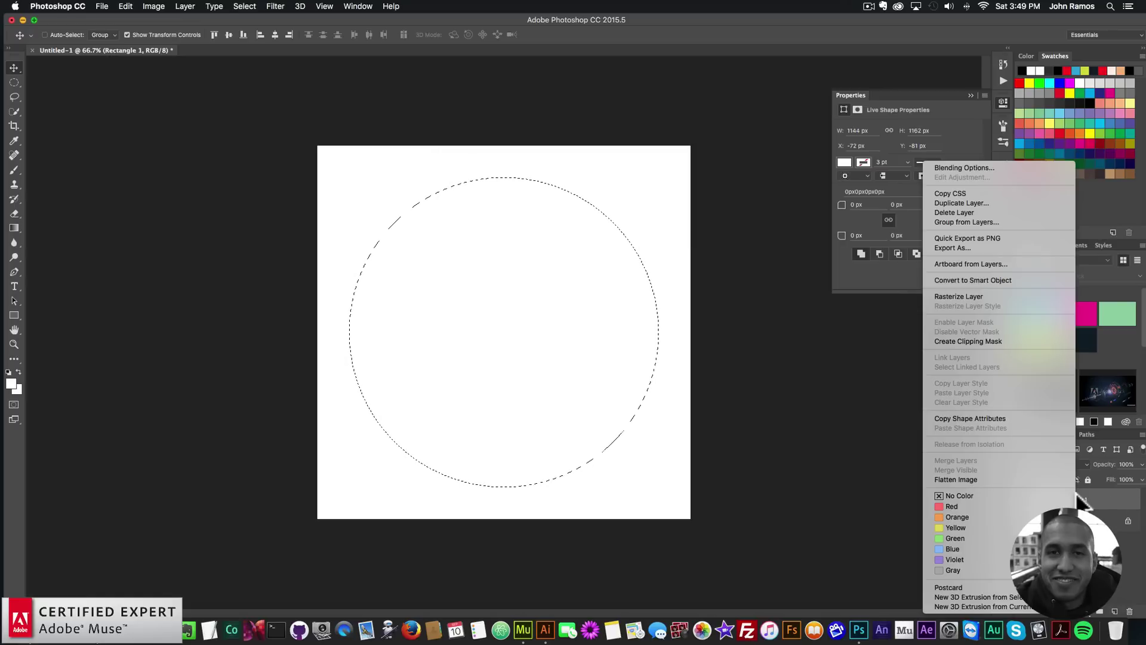
click(952, 296)
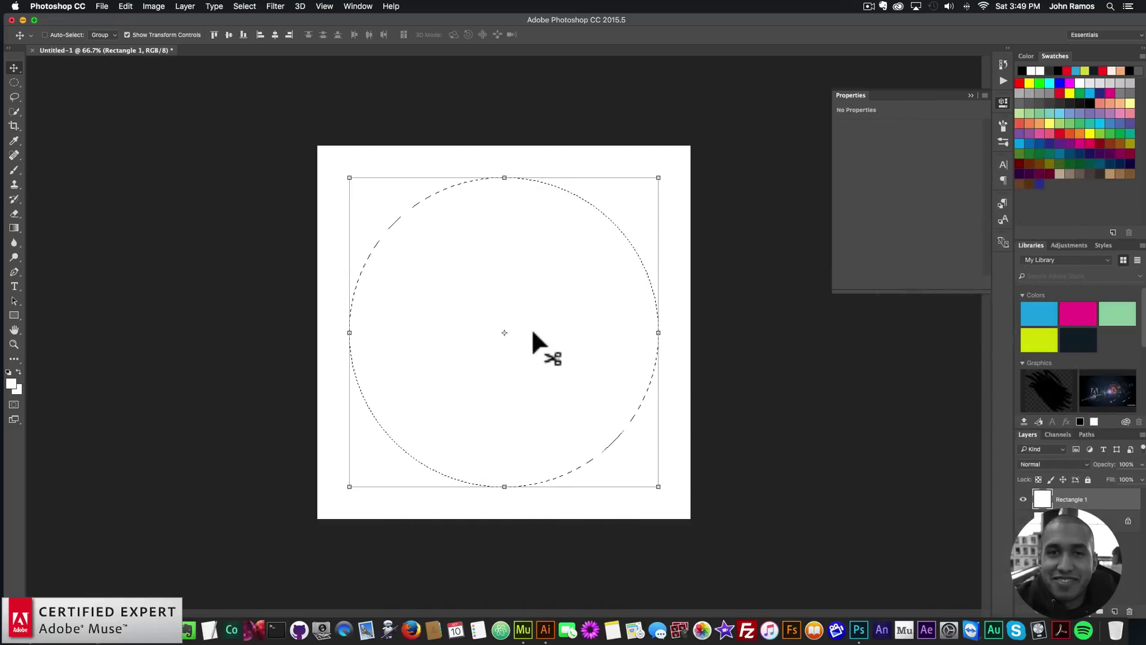
key(BackSpace)
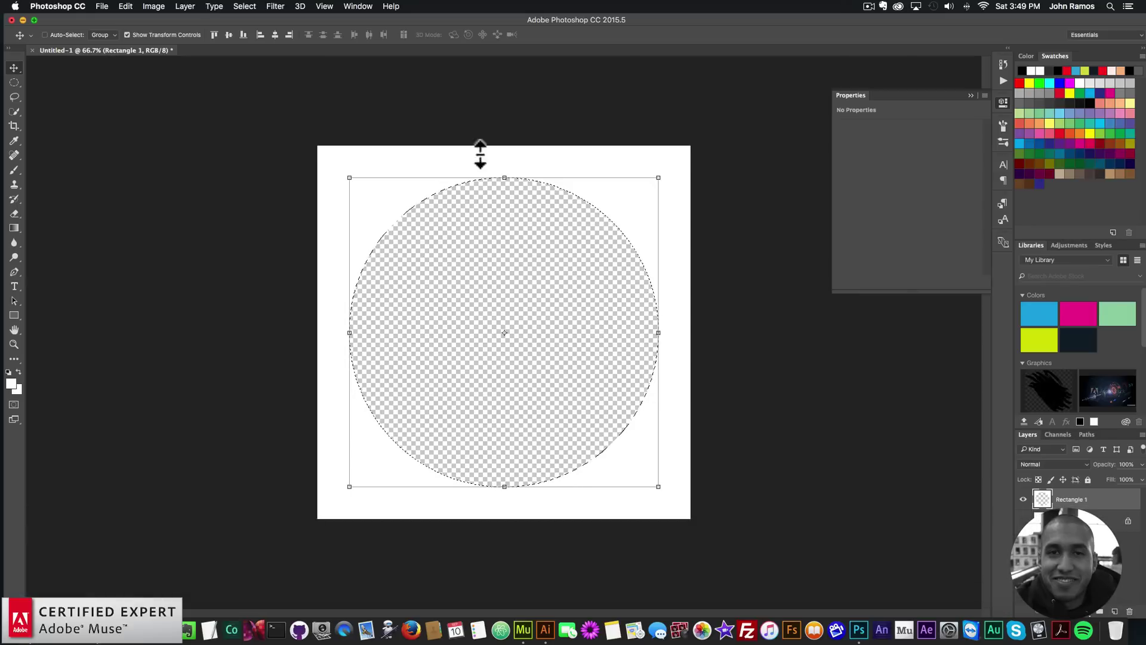
click(127, 6)
click(146, 41)
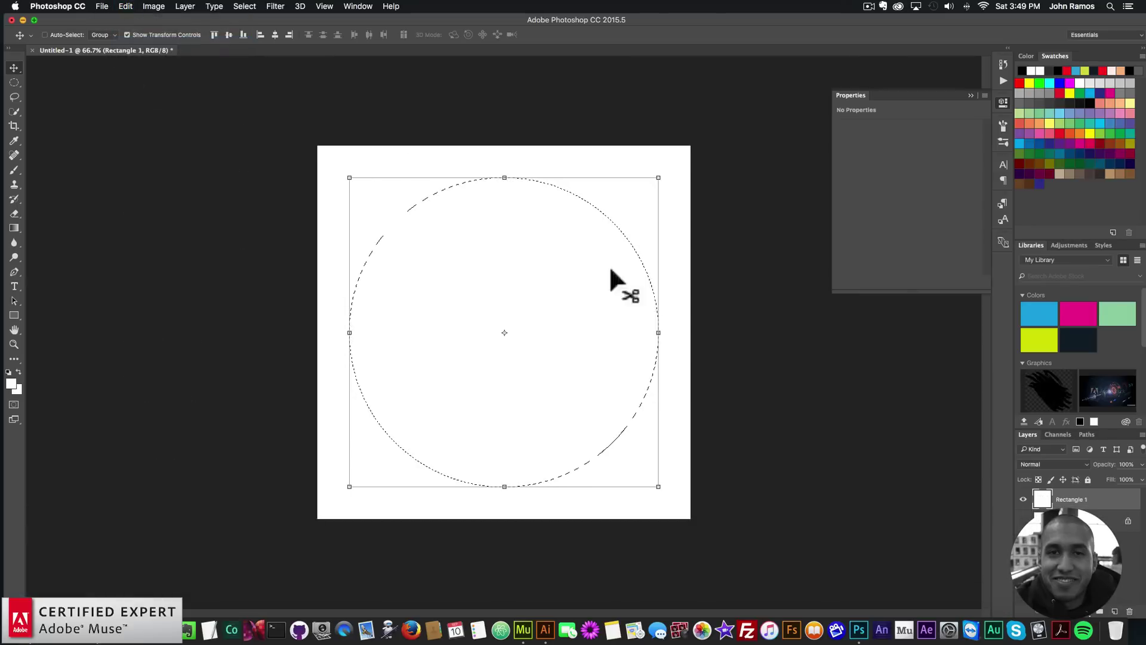
Return to the Elliptical Marquee tool and delete the selected circle from the rasterized Rectangle 1 layer.
click(14, 83)
click(14, 83)
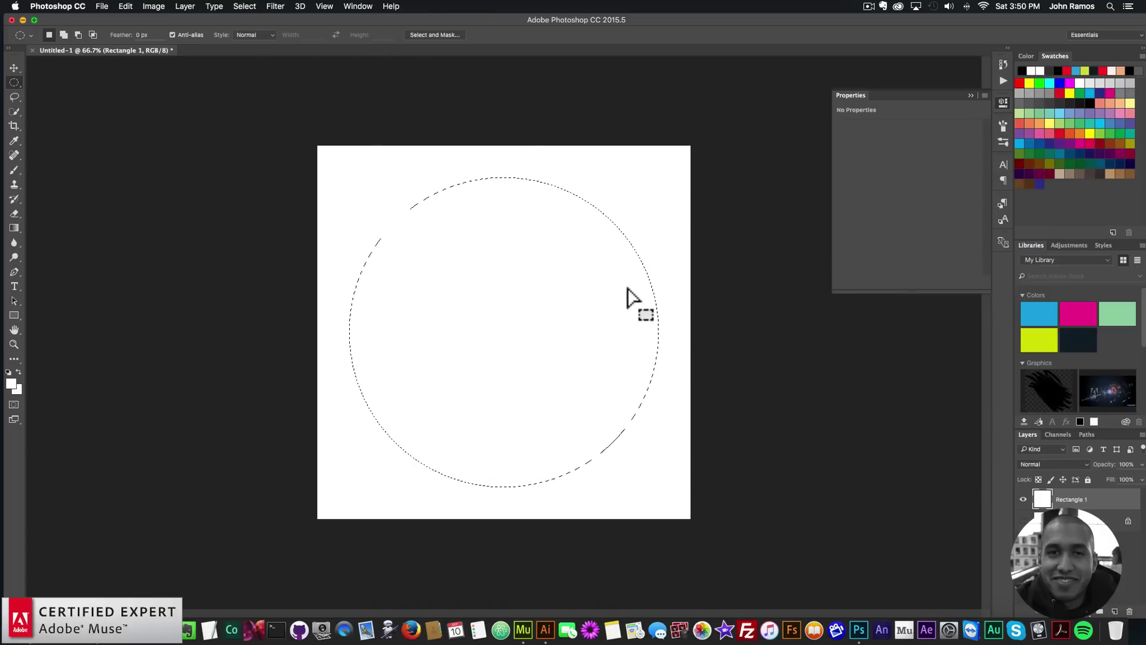
key(BackSpace)
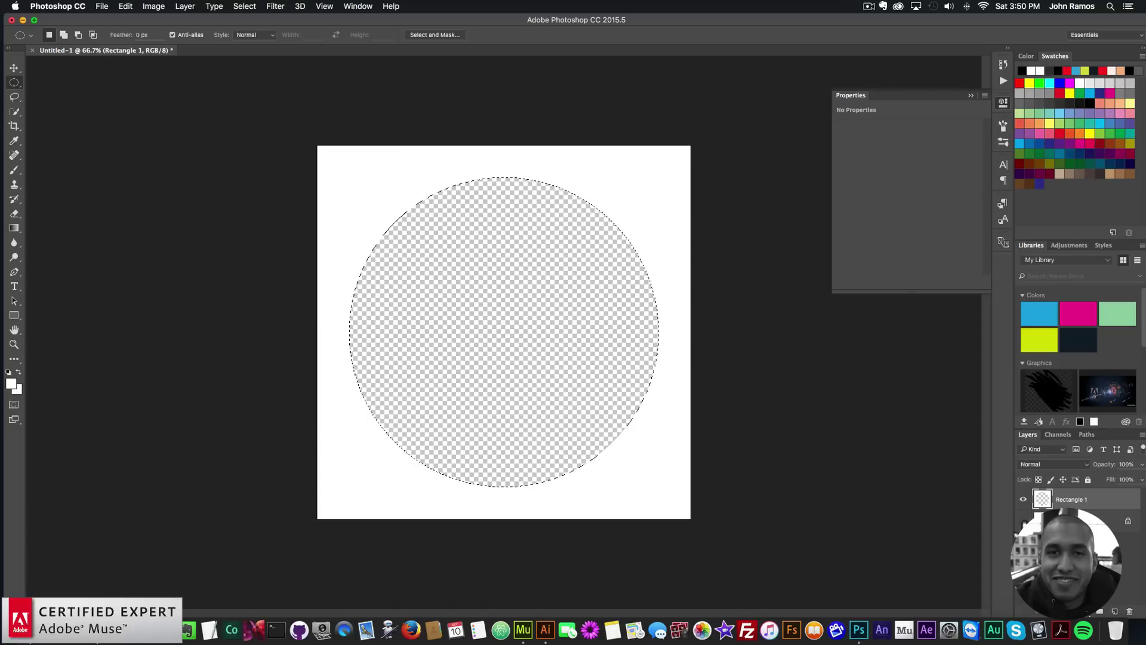
key(alt+BackSpace)
click(1074, 515)
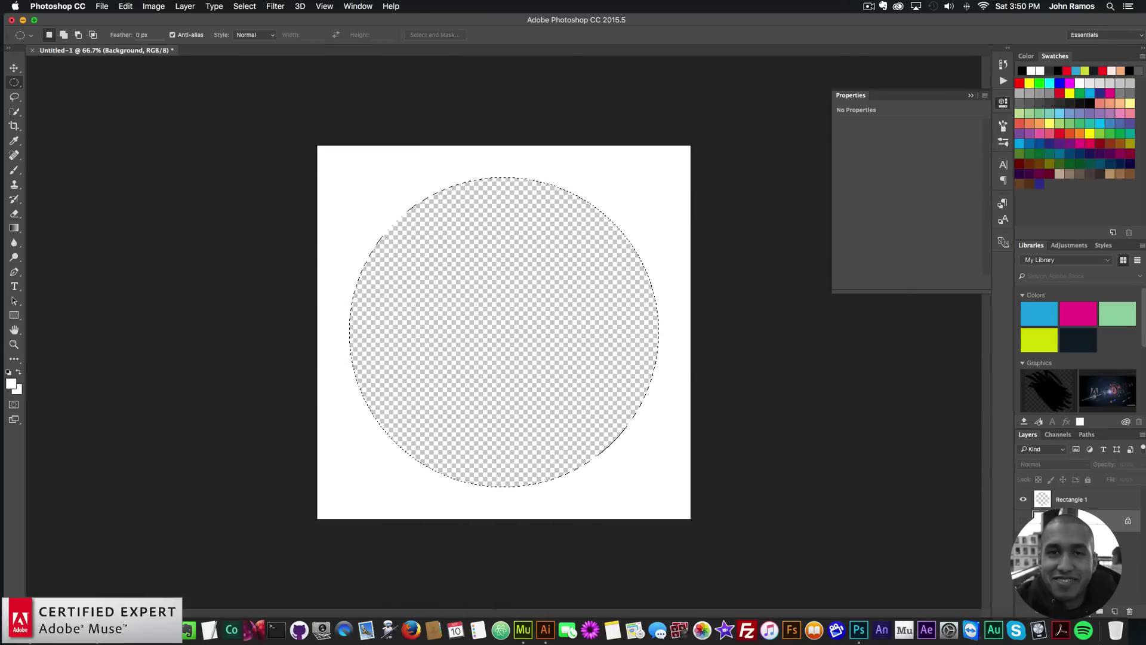
click(1073, 503)
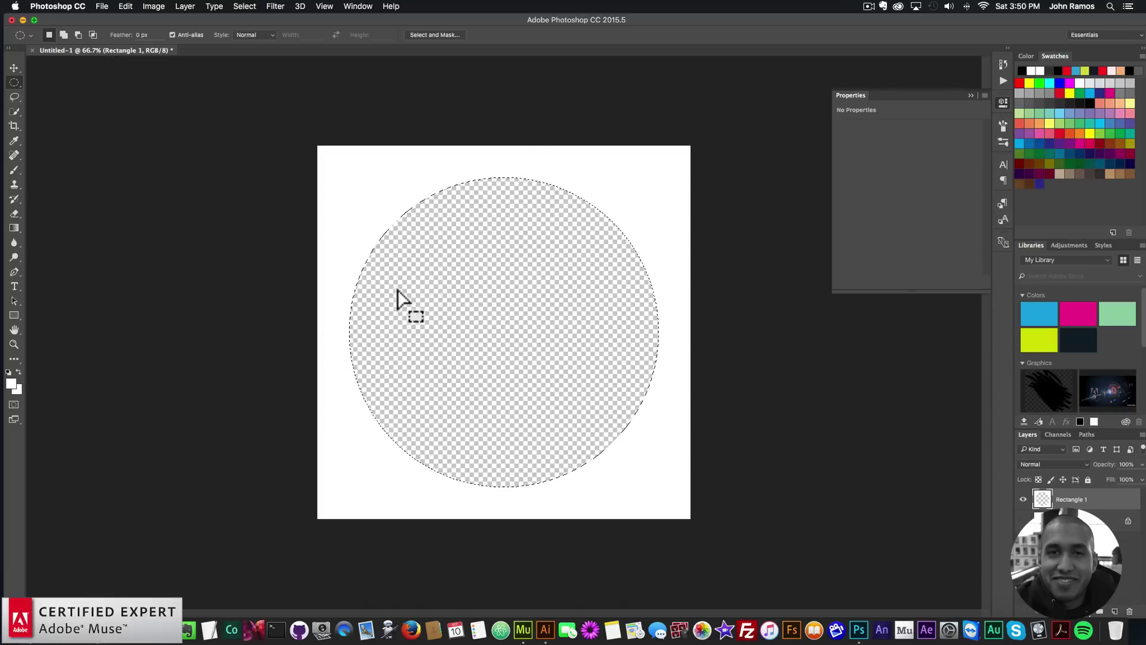
right_click(1072, 501)
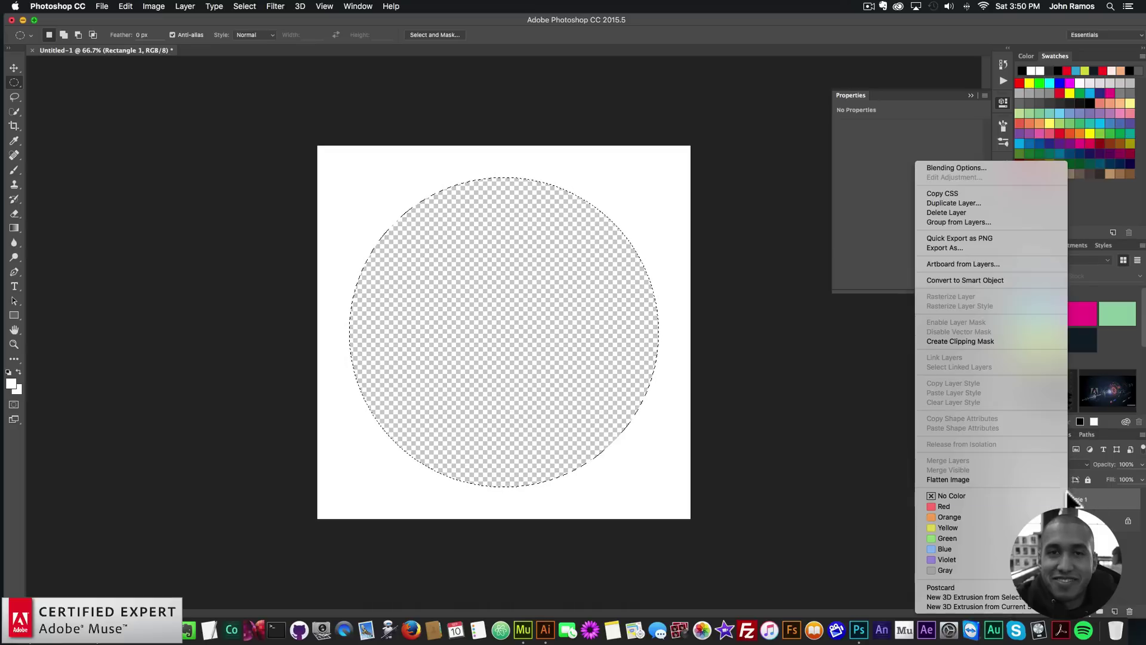
click(826, 339)
Start a Save for Web (Legacy) export of the document and show the Original preview.
click(13, 68)
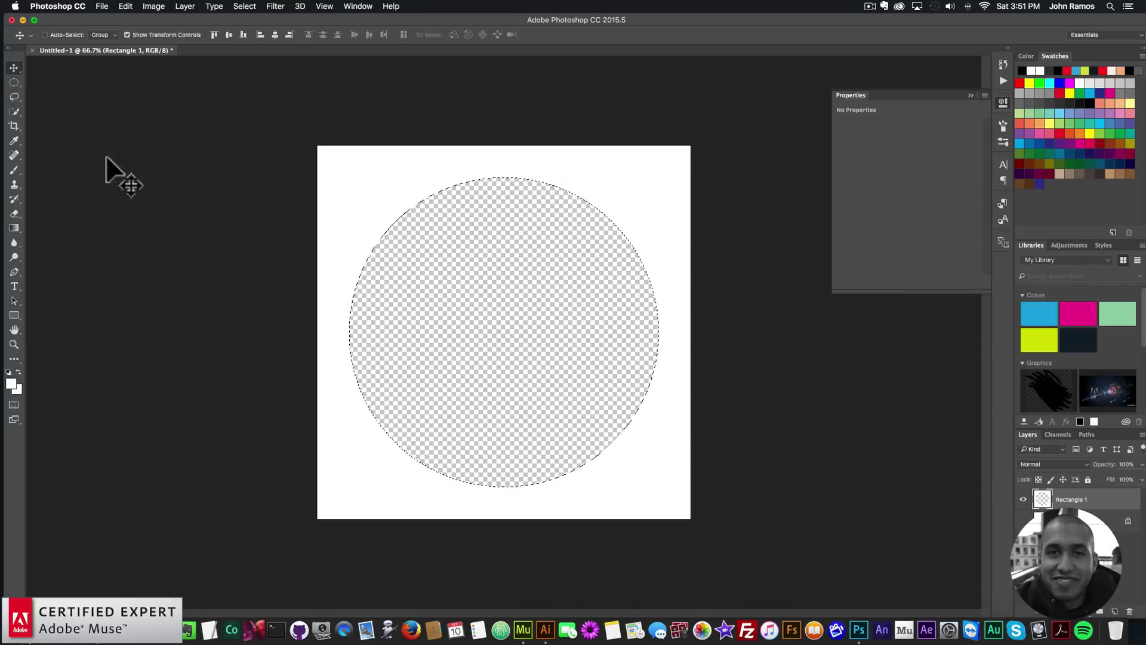
click(101, 6)
mouse_move(147, 161)
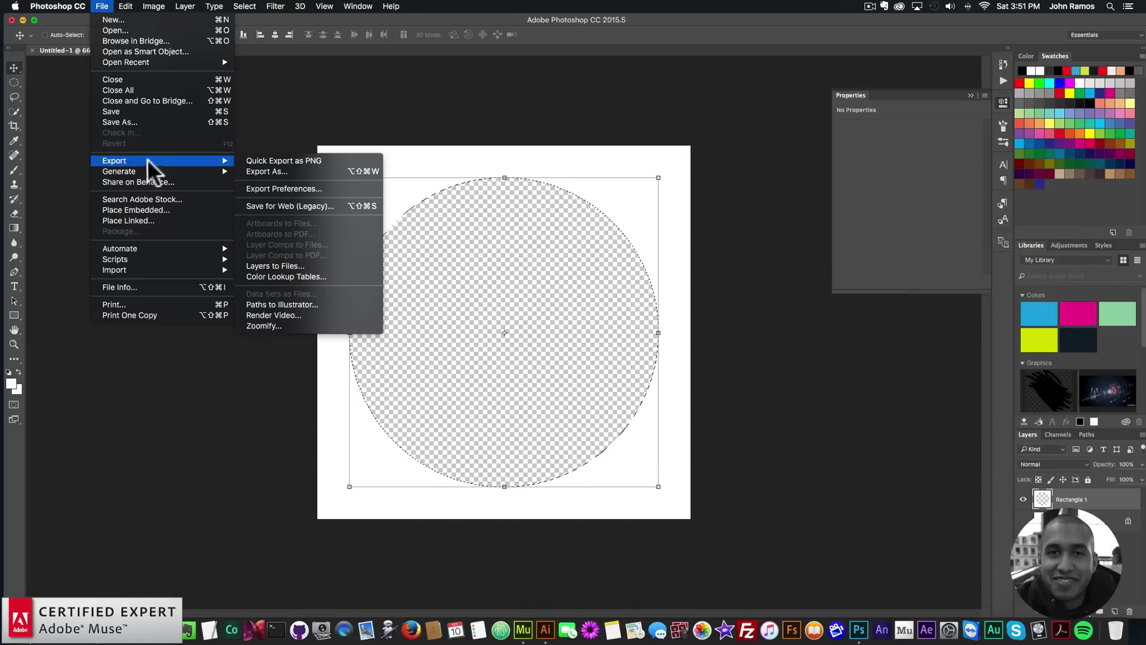
click(290, 206)
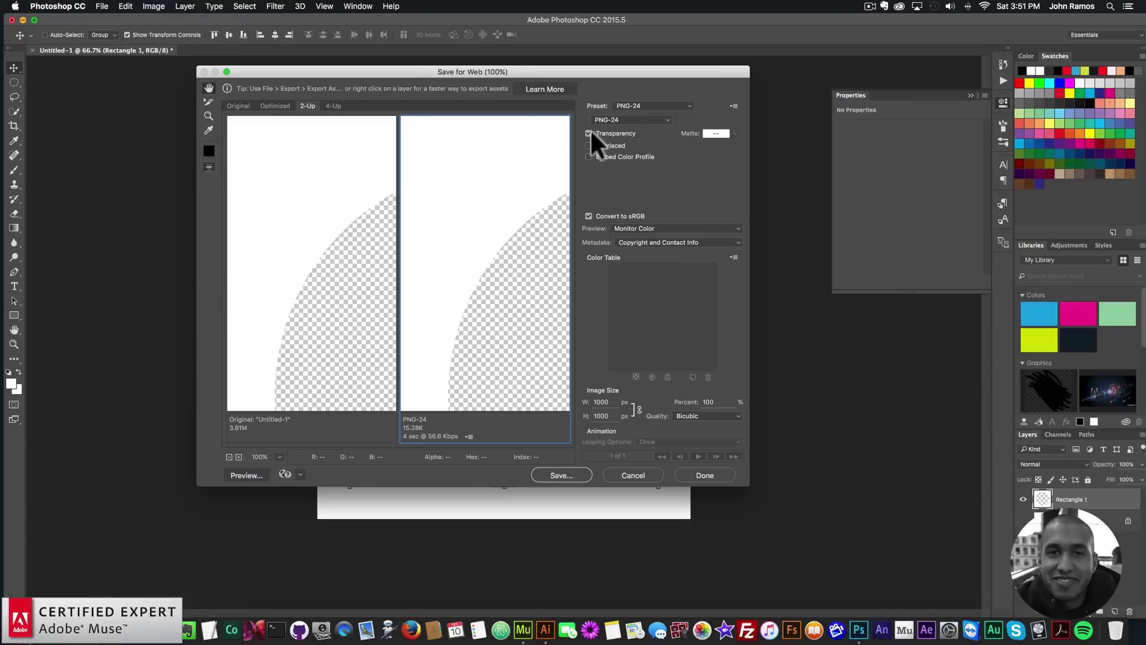
click(239, 106)
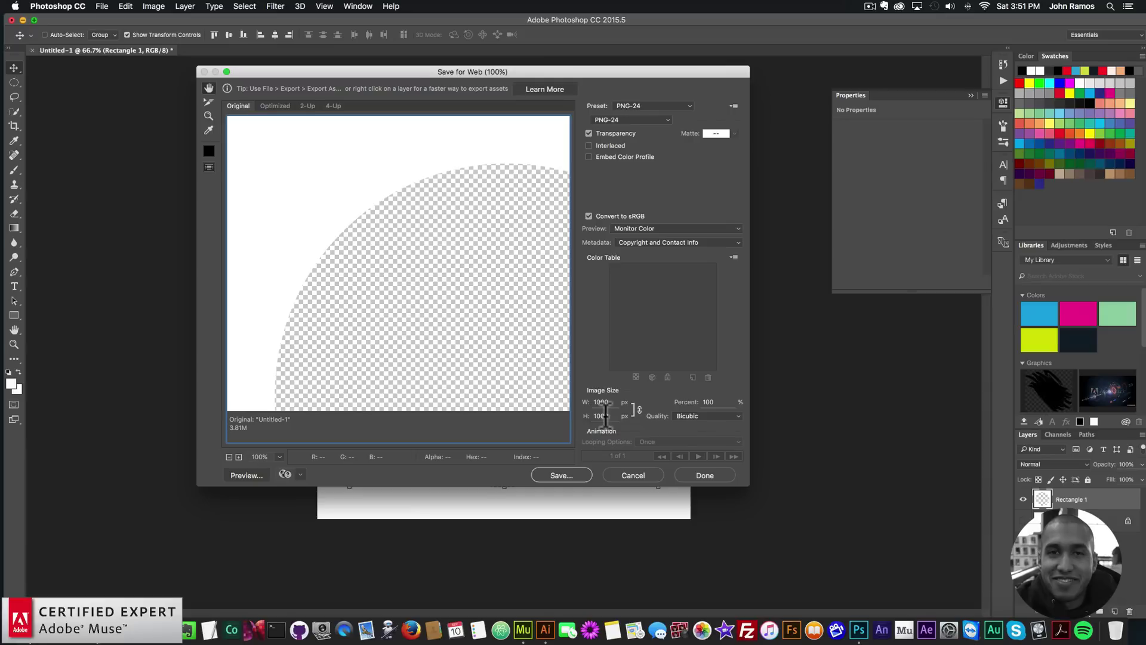
Proceed to save the PNG-24 image and choose the recently used images folder as its destination.
click(560, 474)
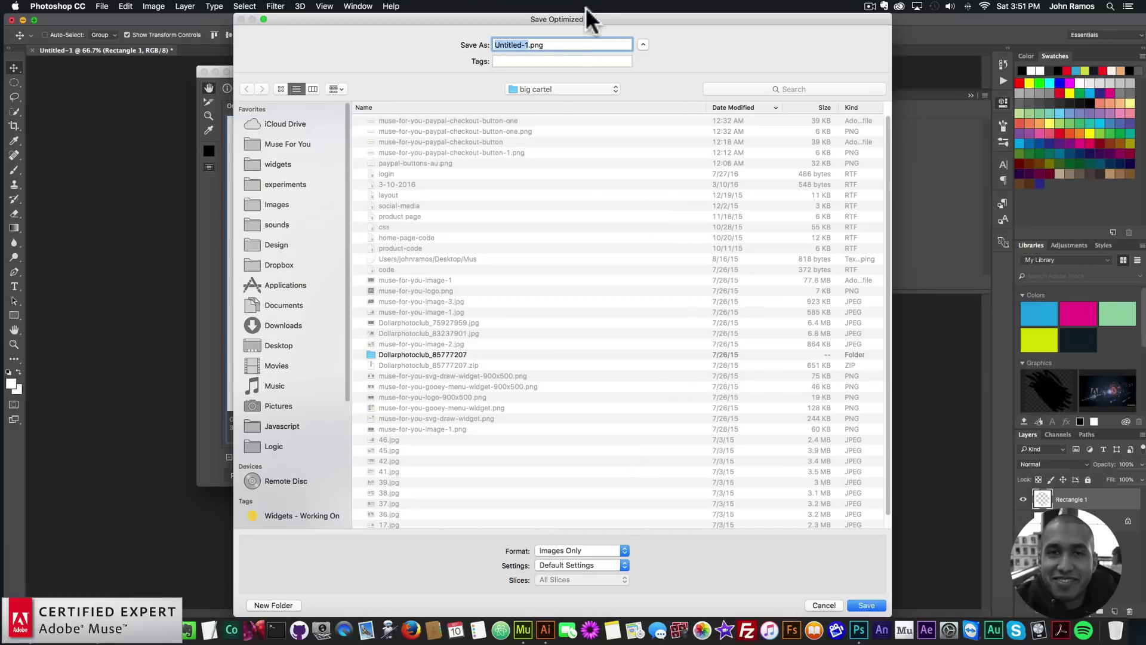
click(545, 90)
click(586, 85)
click(583, 87)
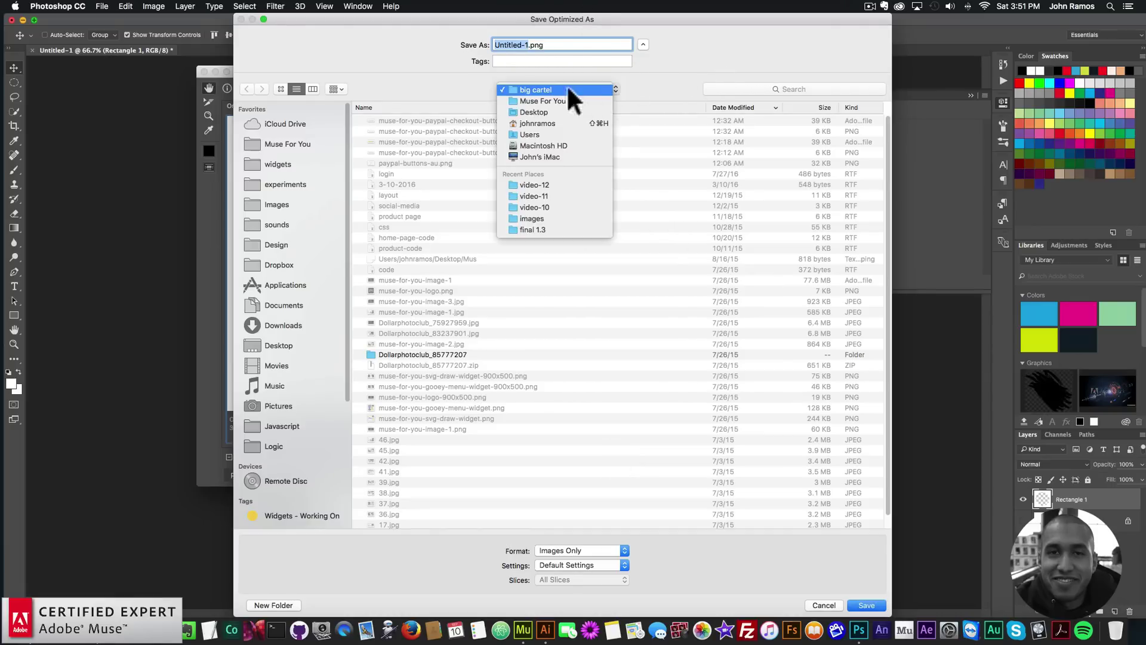
click(627, 113)
click(542, 89)
click(527, 218)
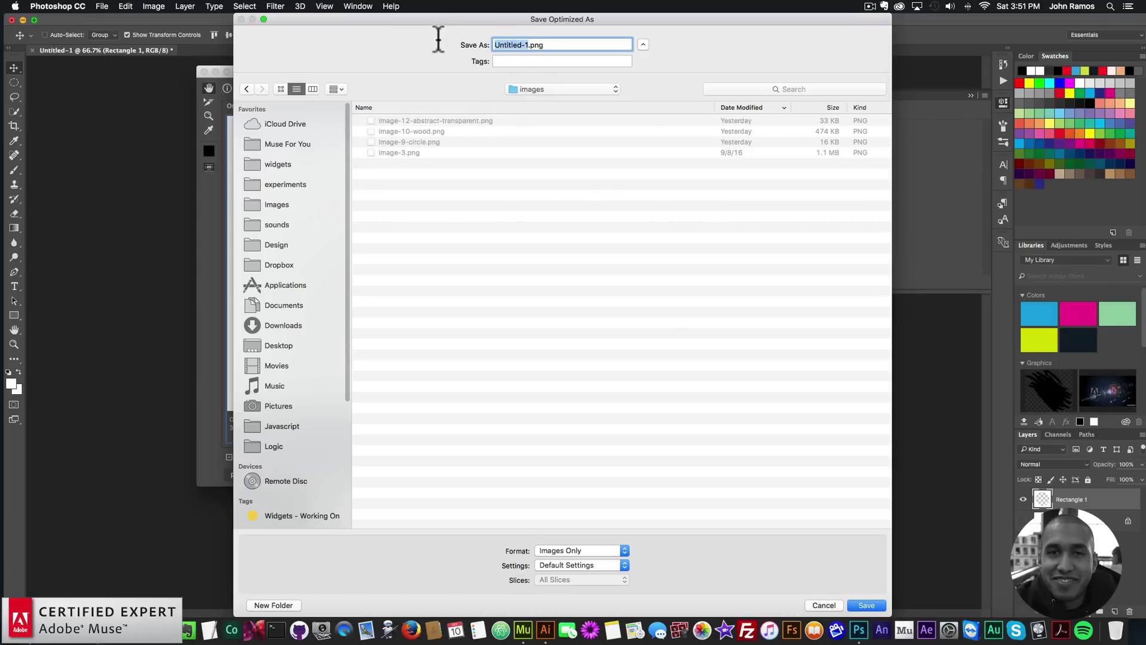
Name the exported file video-image-circle.png and save it.
text(video-image-1)
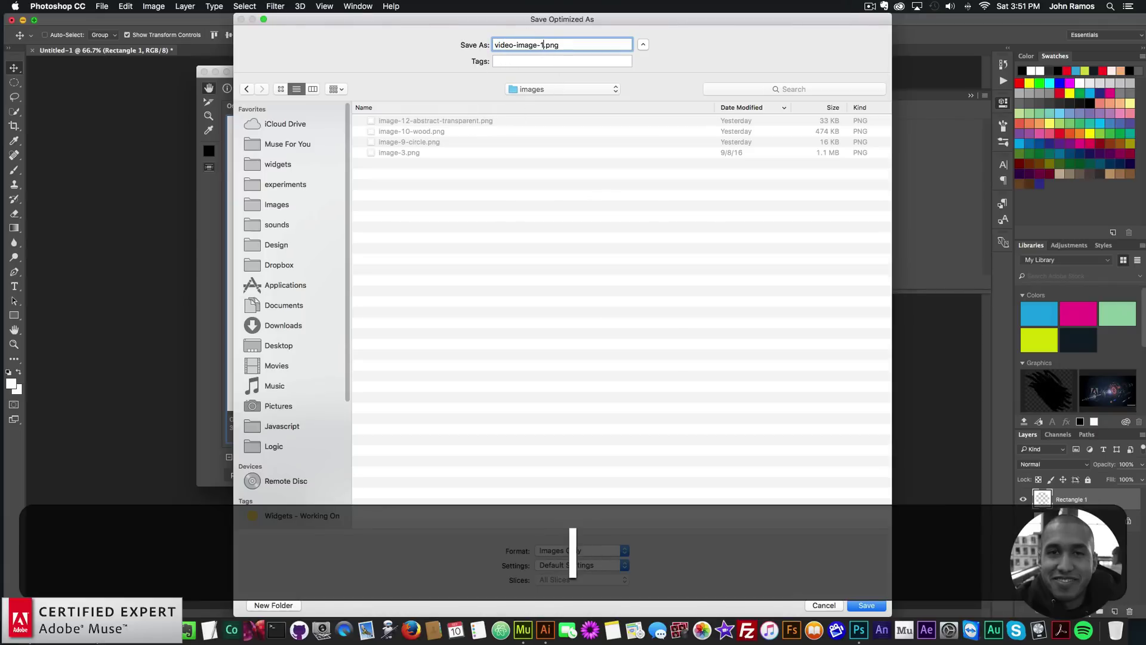
key(BackSpace)
text(circle)
key(Return)
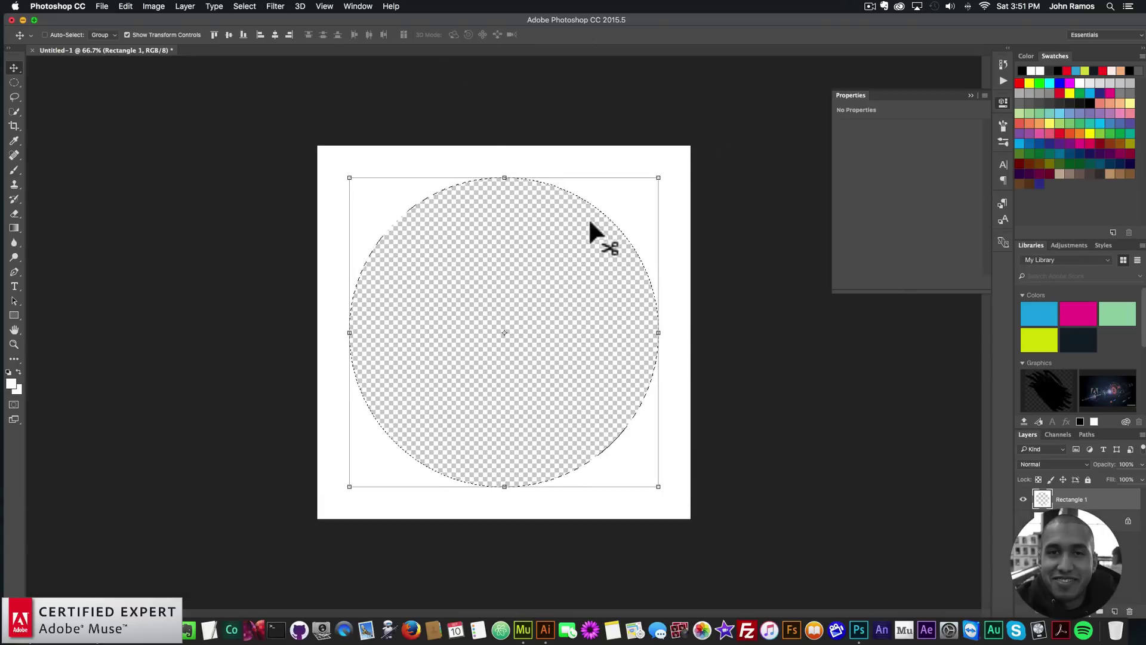
Switch to Adobe Muse and draw a 400 by 400 rectangle exactly over the video placeholder.
click(523, 629)
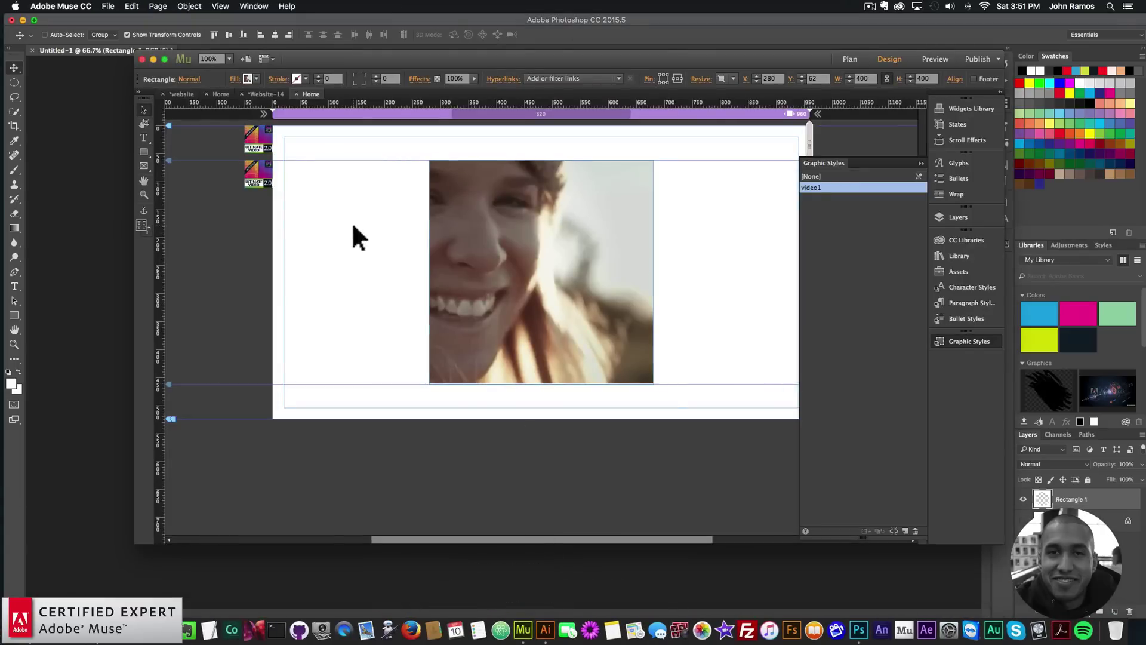
click(144, 151)
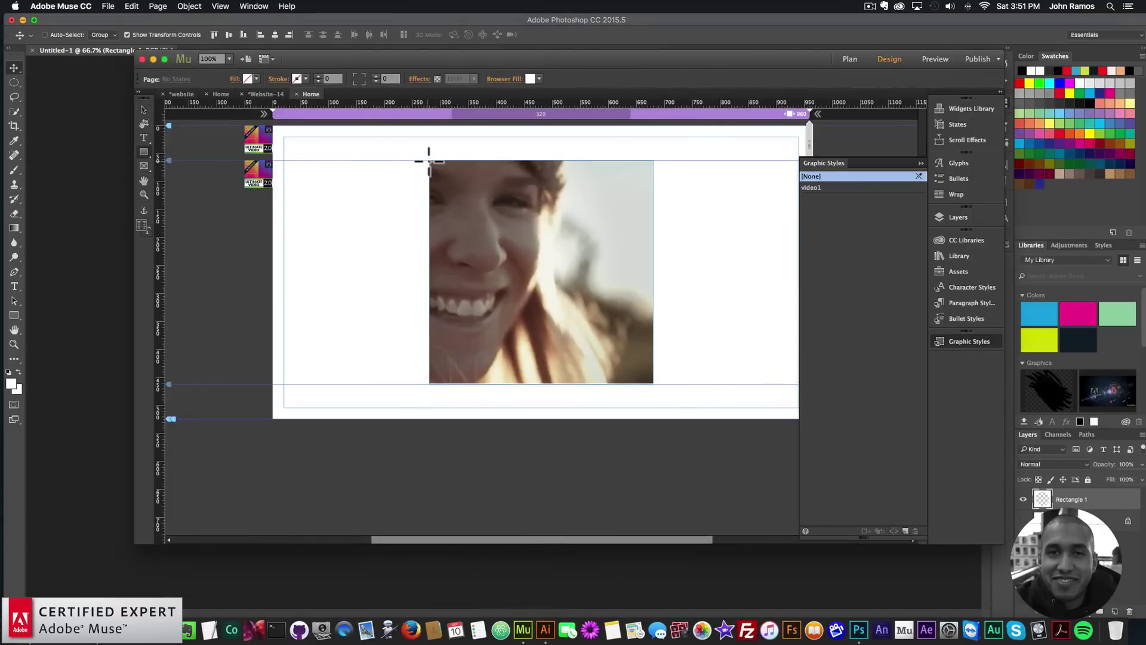
drag(429, 160, 653, 378)
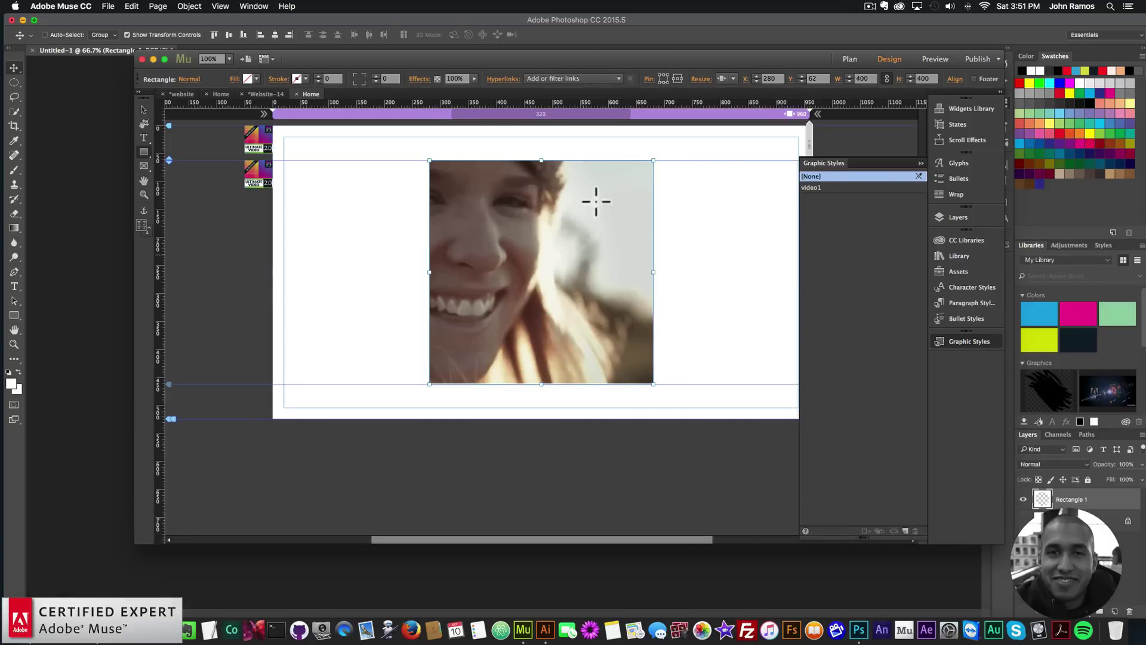
Add video-image-circle.png from the images folder as the new rectangle's fill image.
click(247, 78)
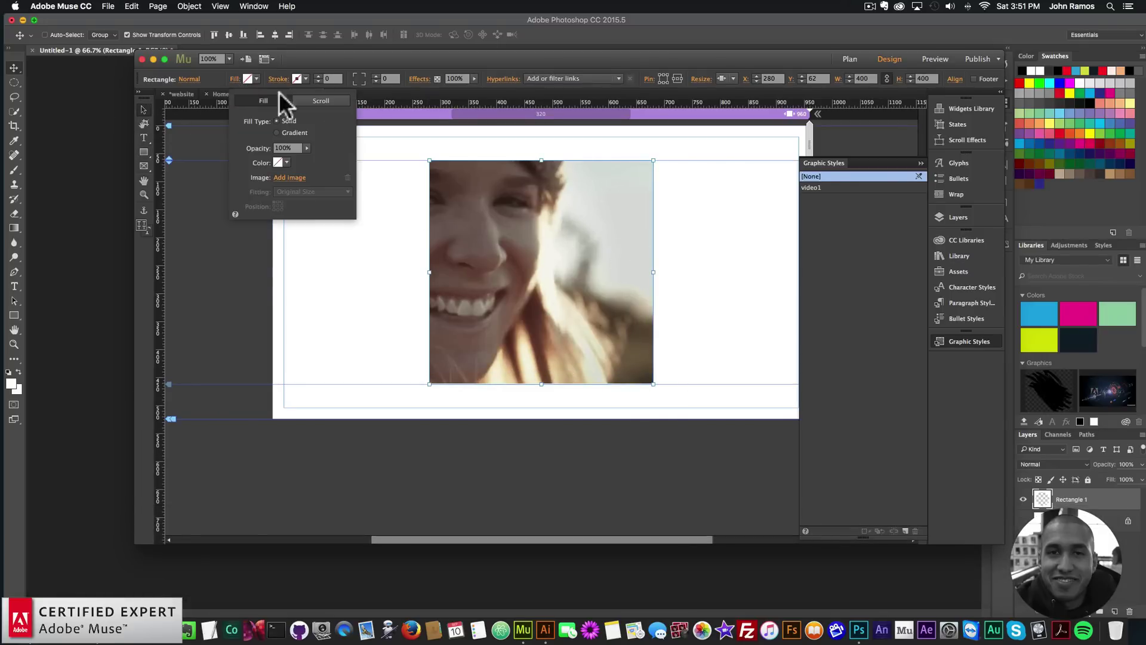
click(291, 178)
click(555, 113)
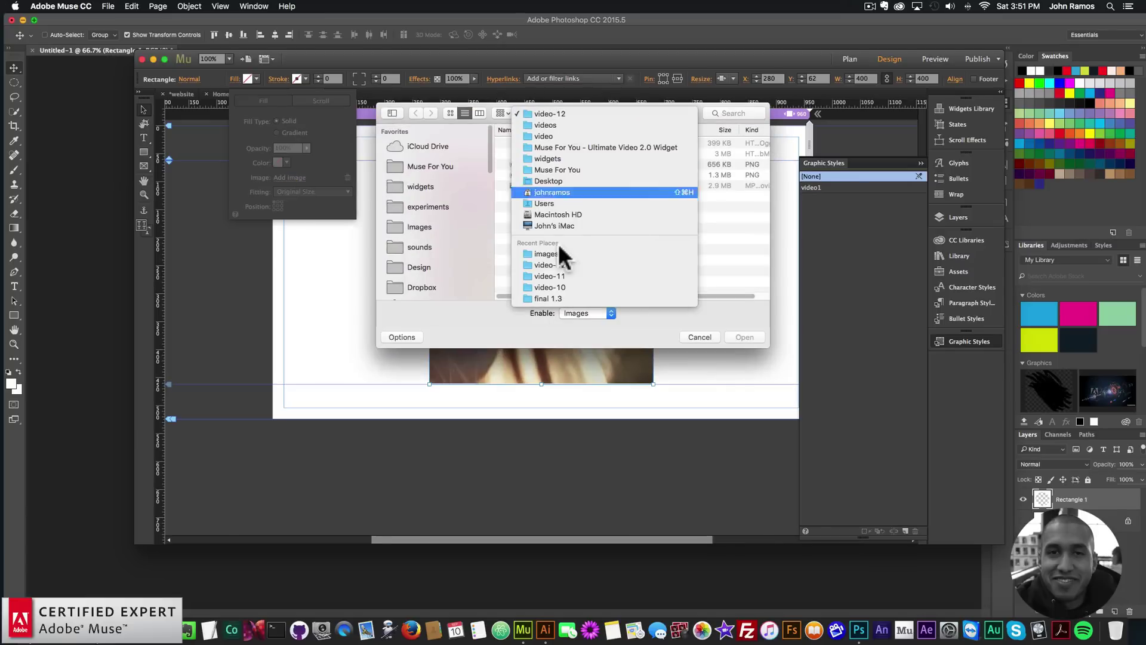
click(555, 254)
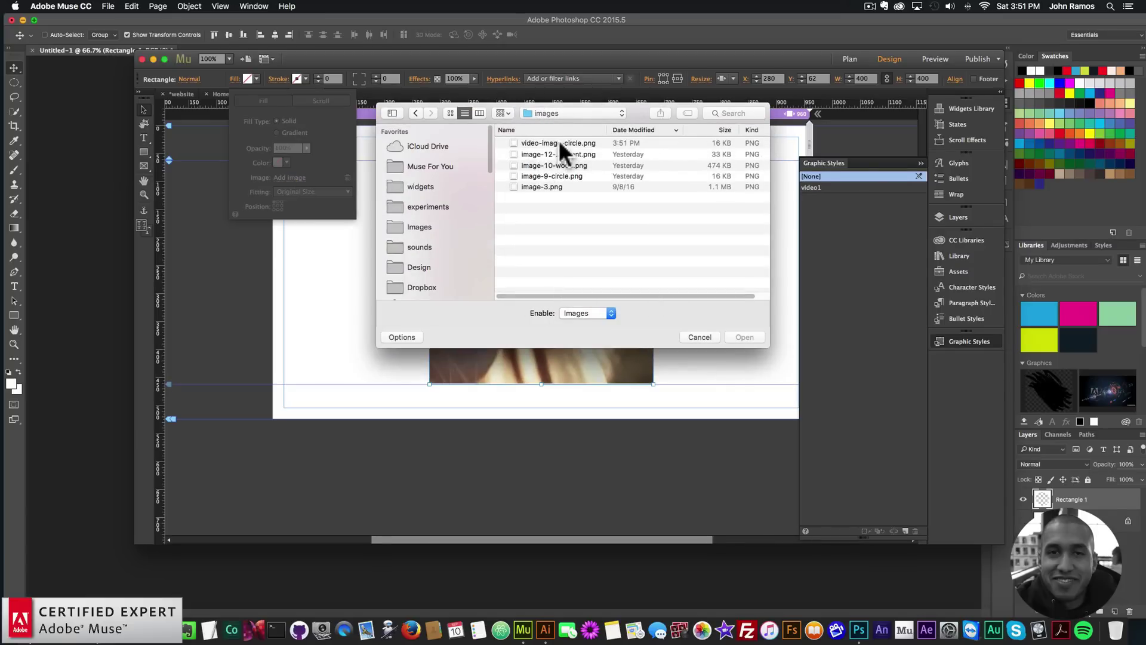
click(559, 143)
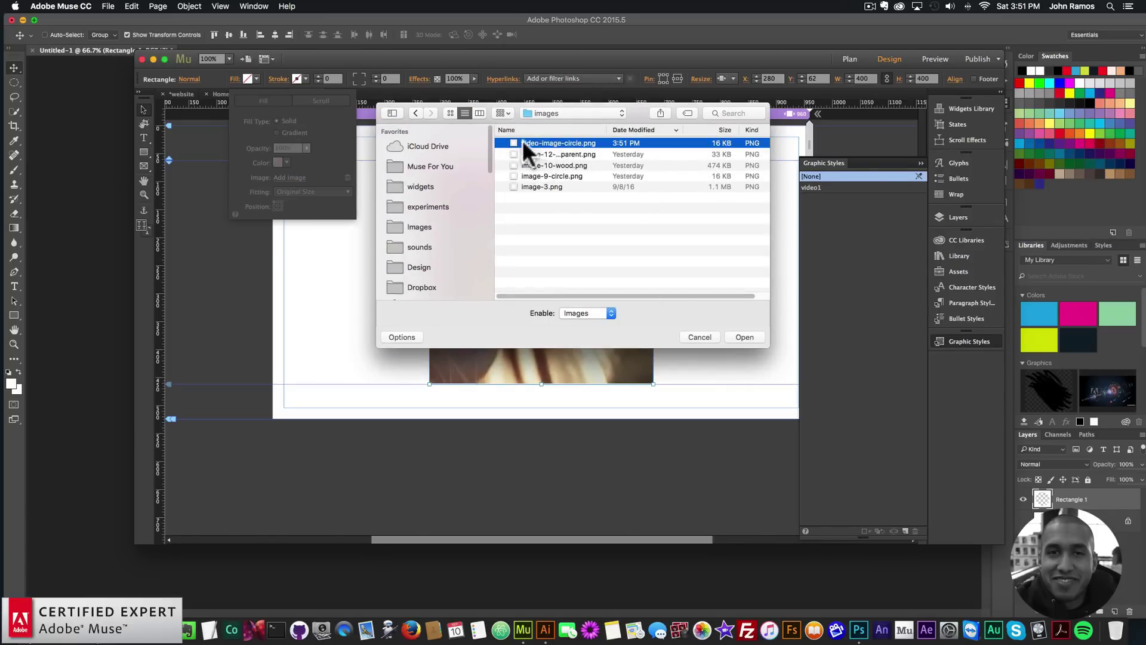
double_click(550, 141)
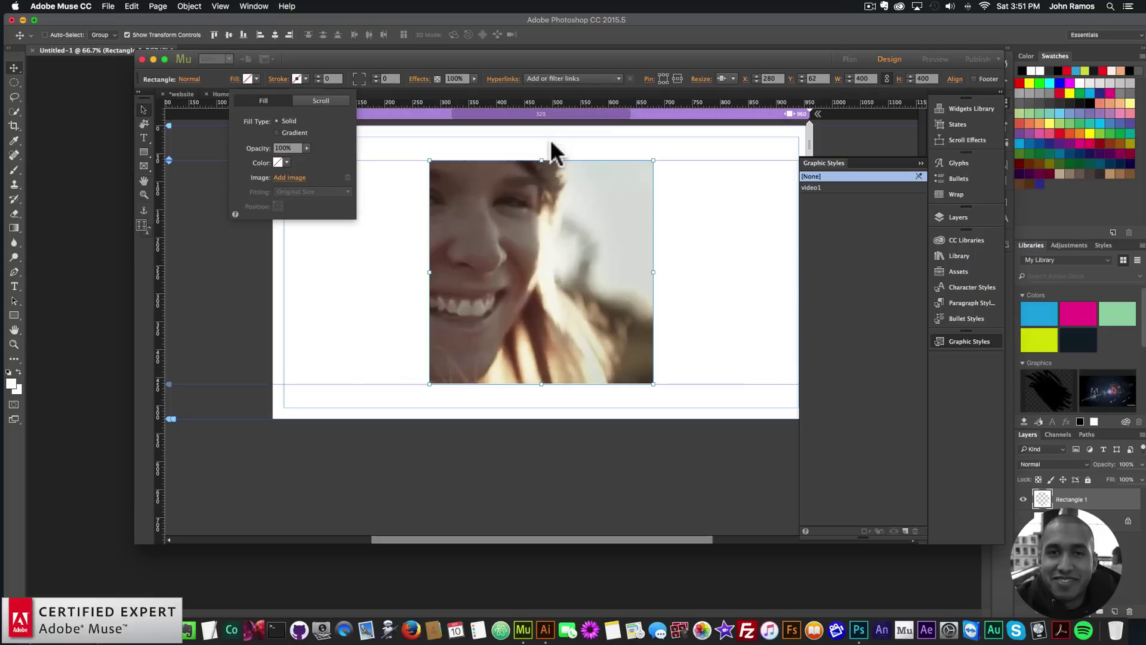
Set the fill image's fitting to Scale to Fill and deselect the rectangle.
click(299, 192)
click(300, 203)
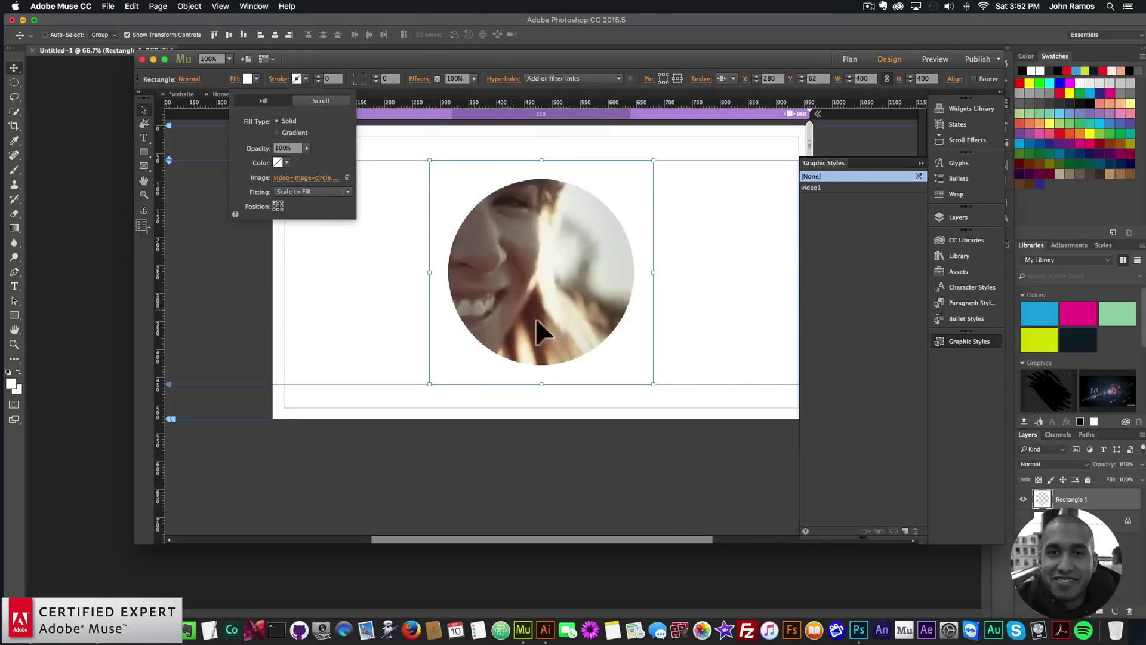
click(353, 285)
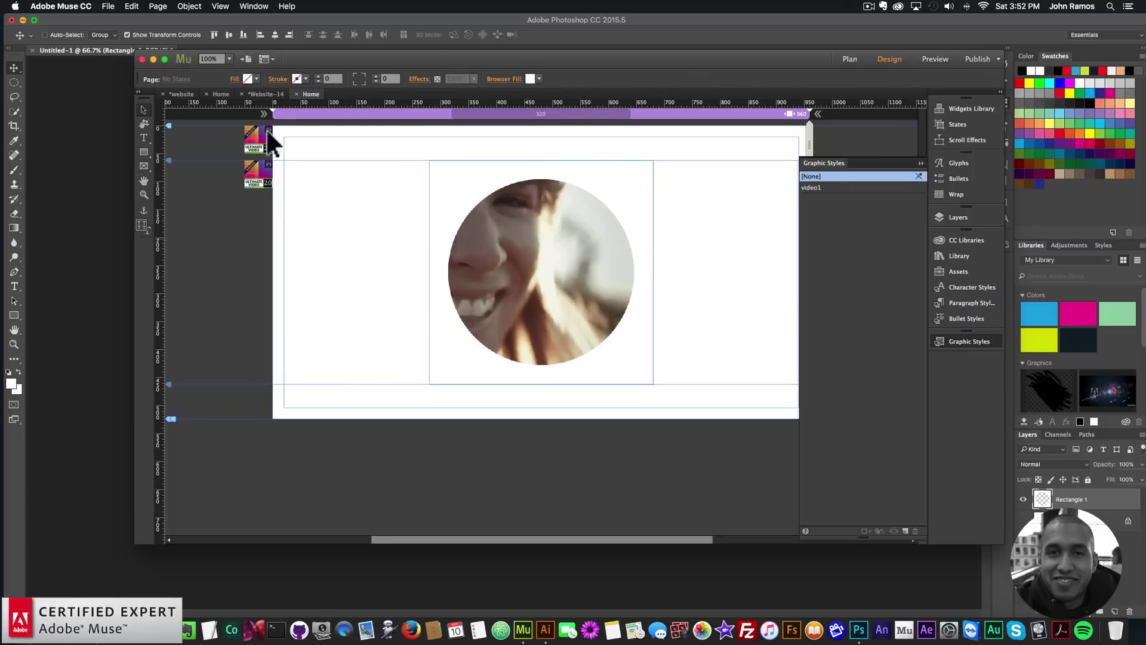
Preview the page in the browser twice to check the video inside the circular cutout, closing each preview.
click(108, 6)
click(137, 180)
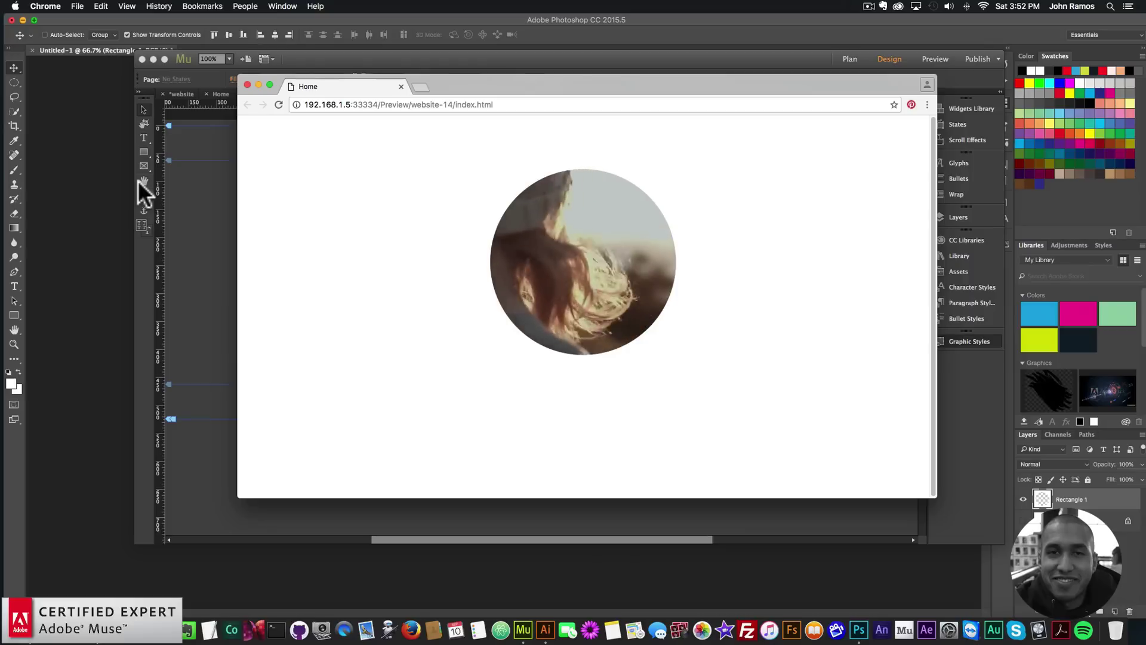
click(247, 84)
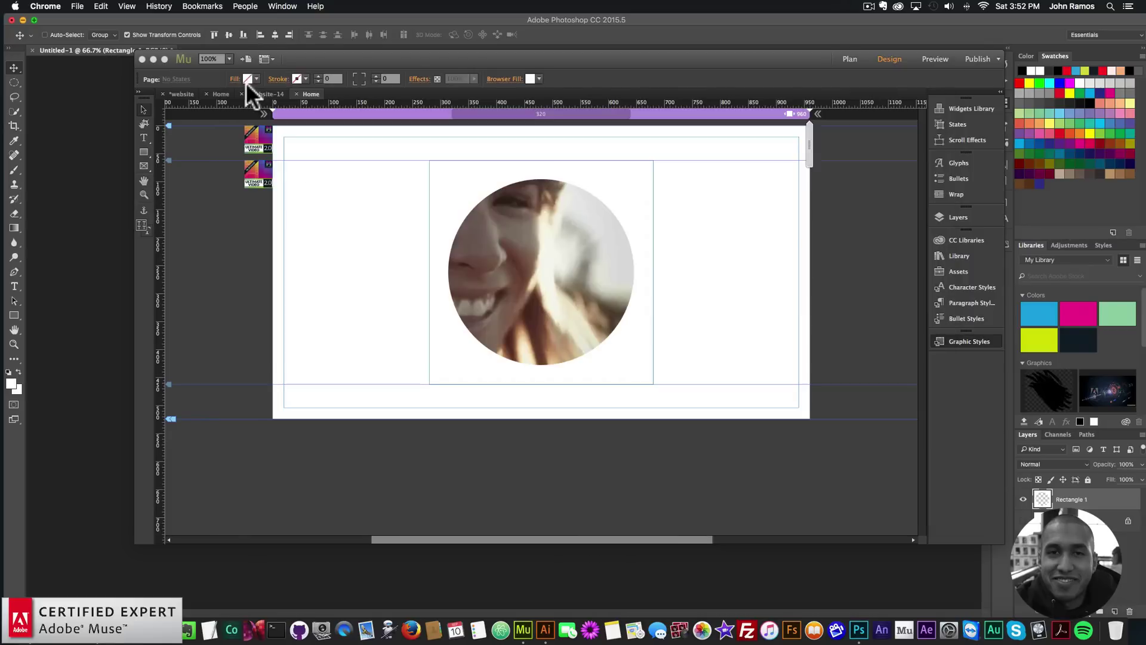
click(409, 245)
click(109, 6)
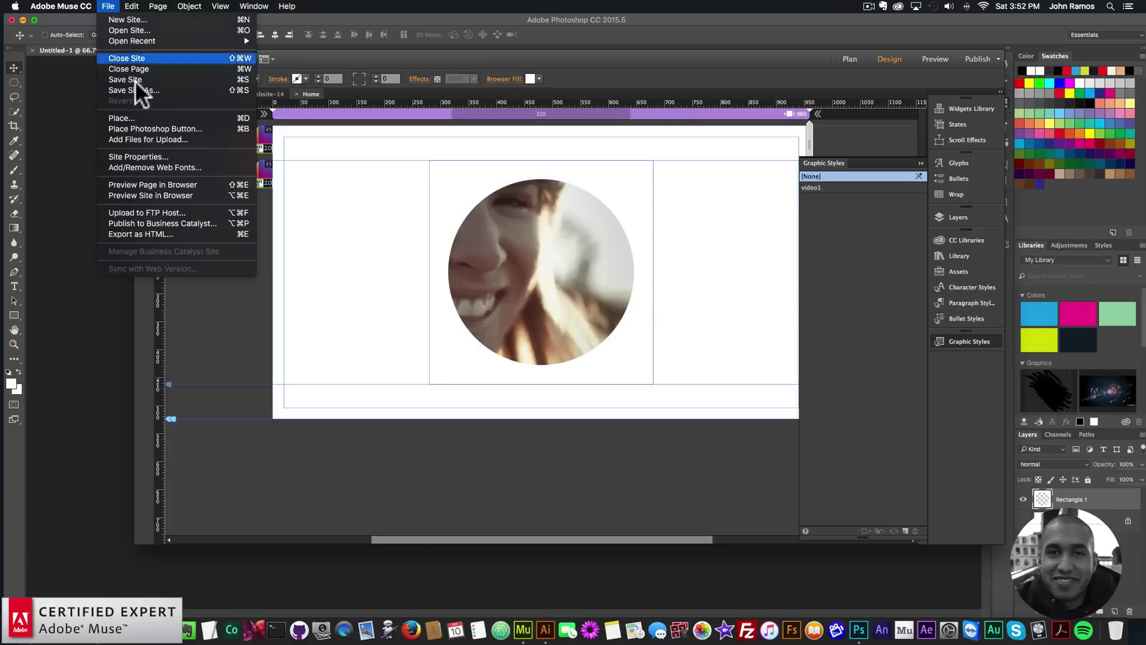
click(156, 184)
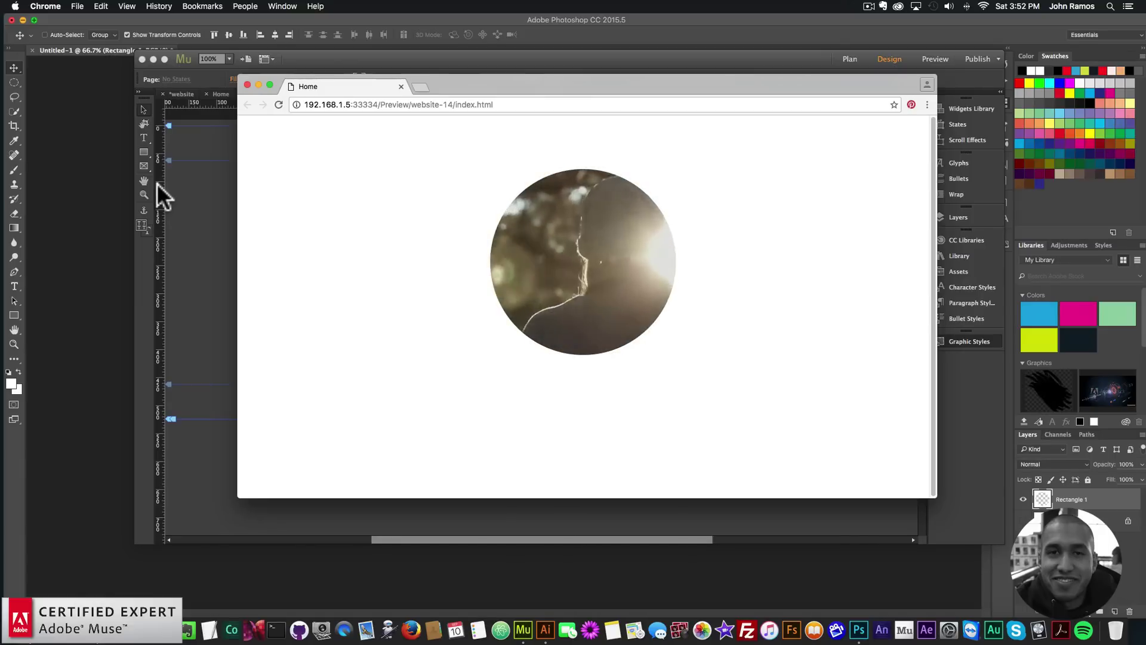
click(246, 84)
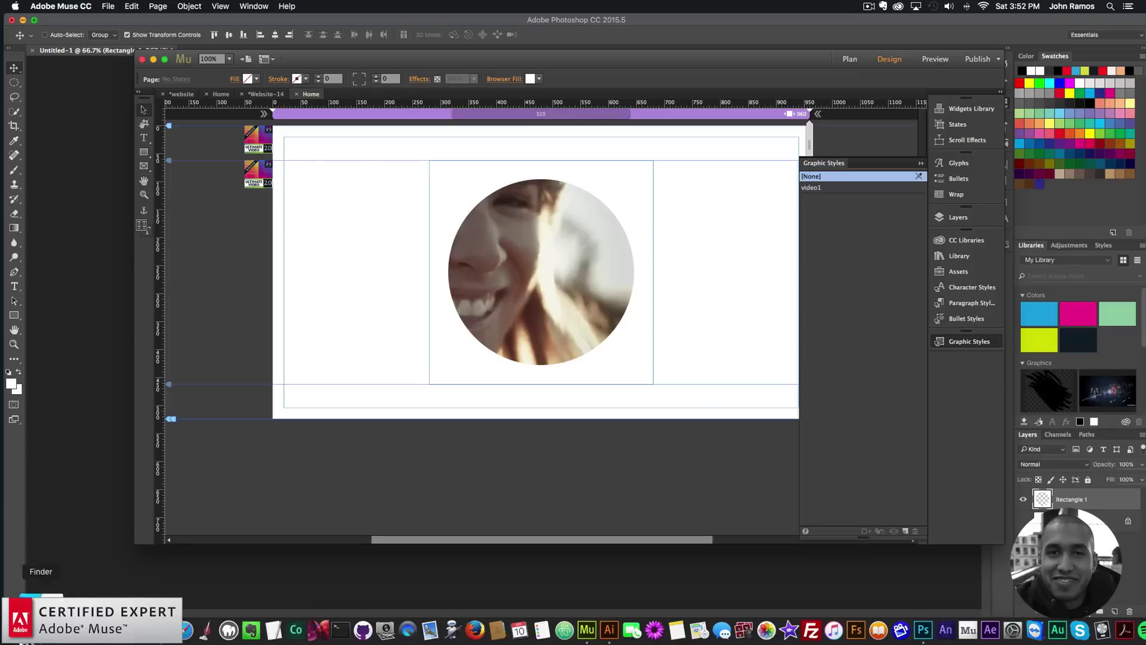
In Finder, go to Design > swedish-points > The Ginormous Grunge Collection and open its AI folder with icons shown.
click(41, 630)
click(470, 332)
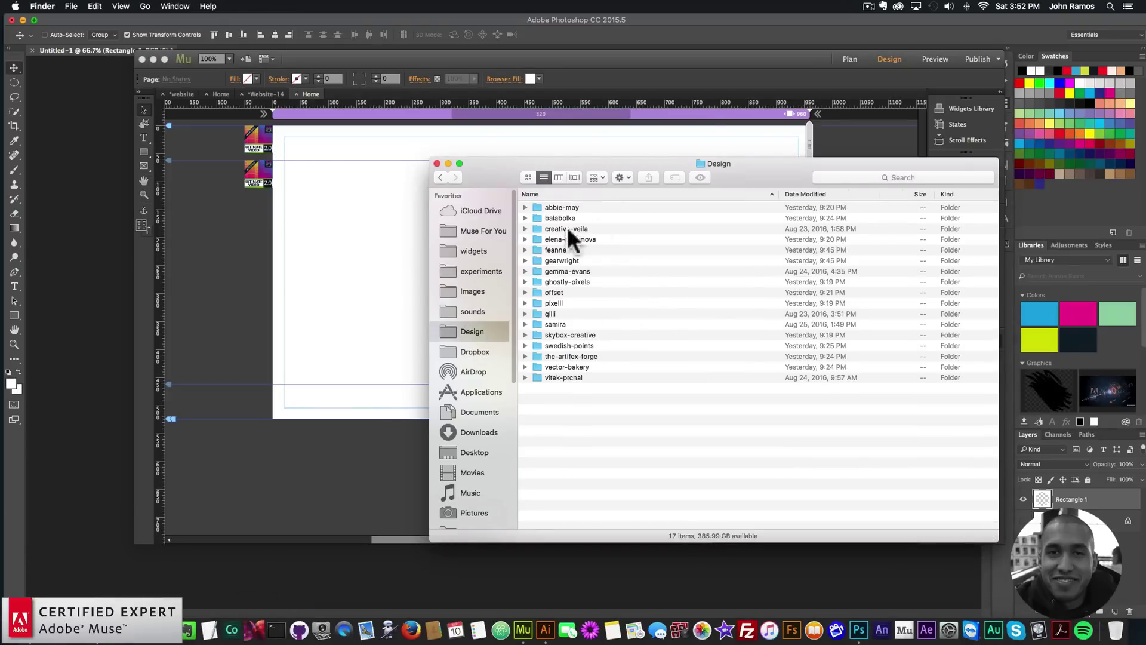
click(554, 334)
click(561, 345)
double_click(561, 345)
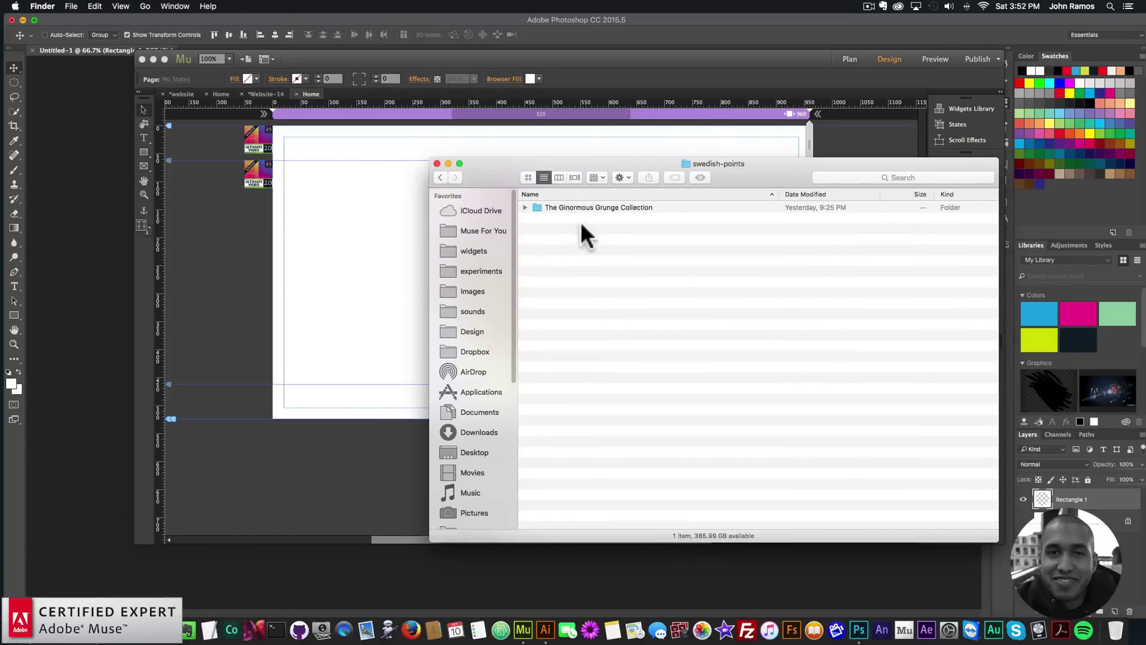
double_click(561, 206)
click(527, 177)
double_click(557, 216)
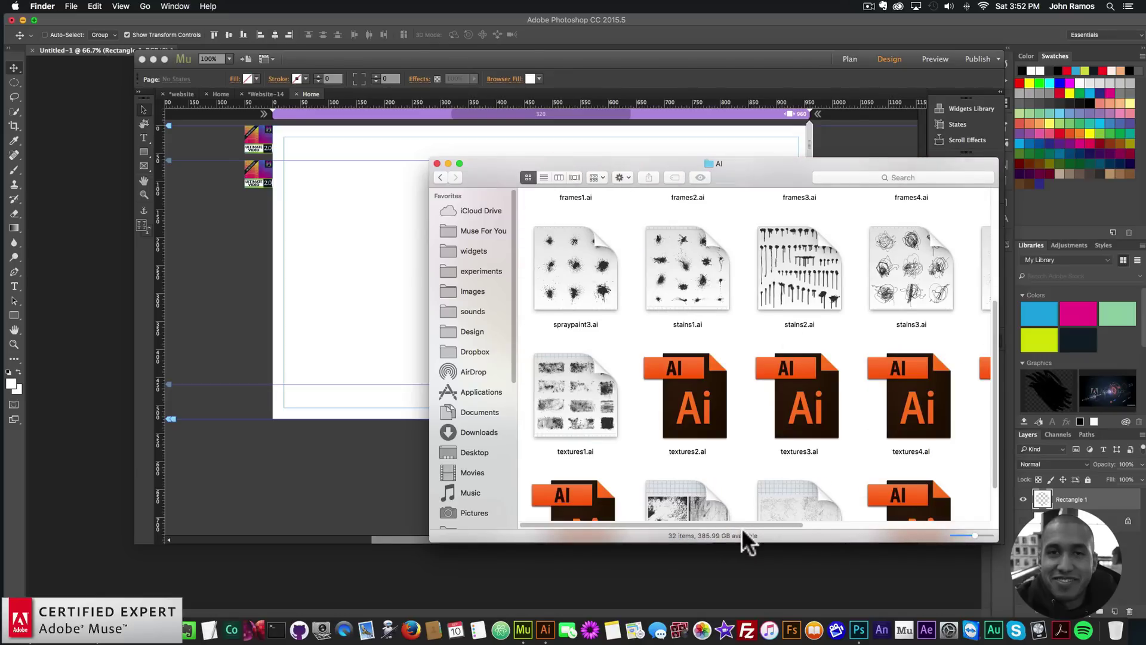
Browse the grunge artwork files and open stains5.ai in Illustrator.
drag(742, 525, 964, 519)
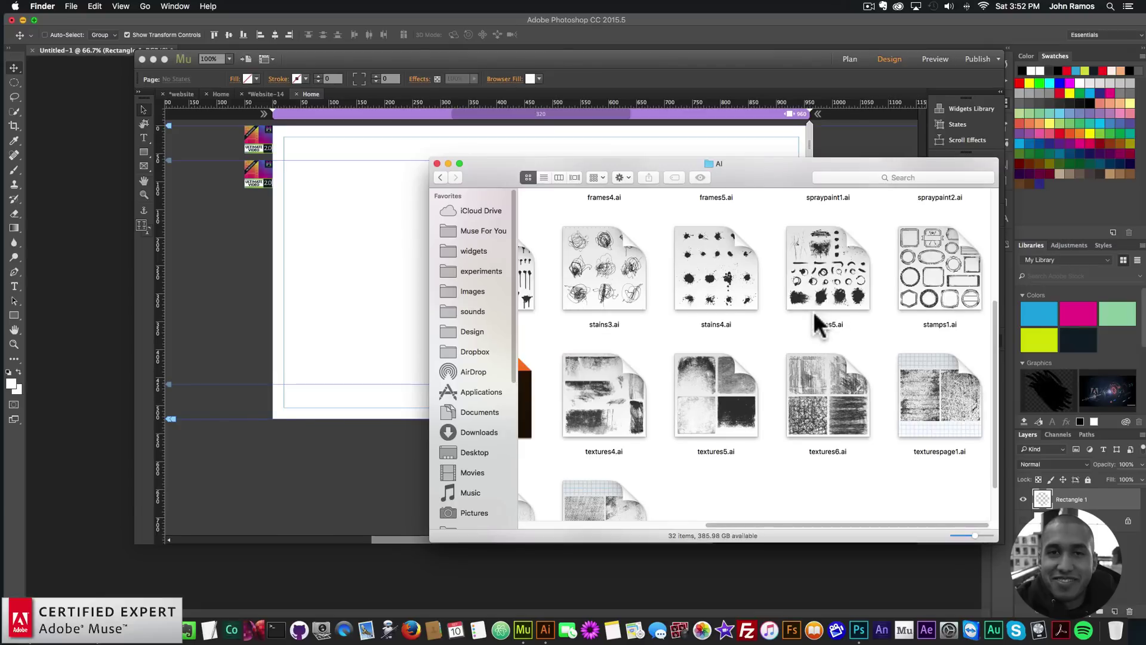
click(737, 287)
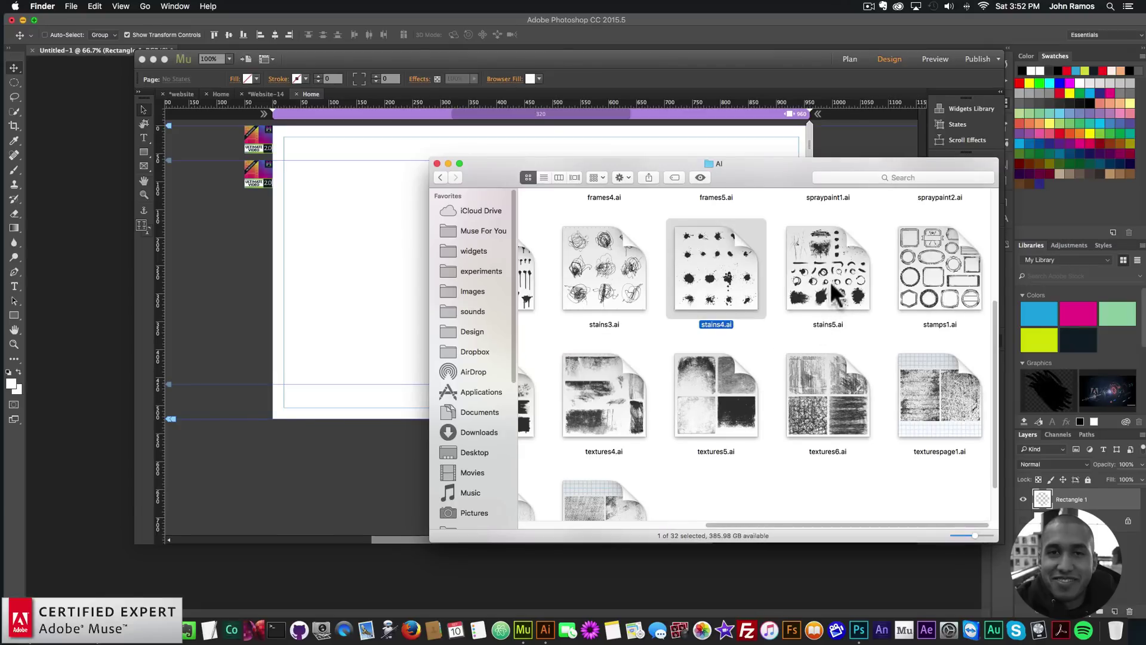
click(835, 297)
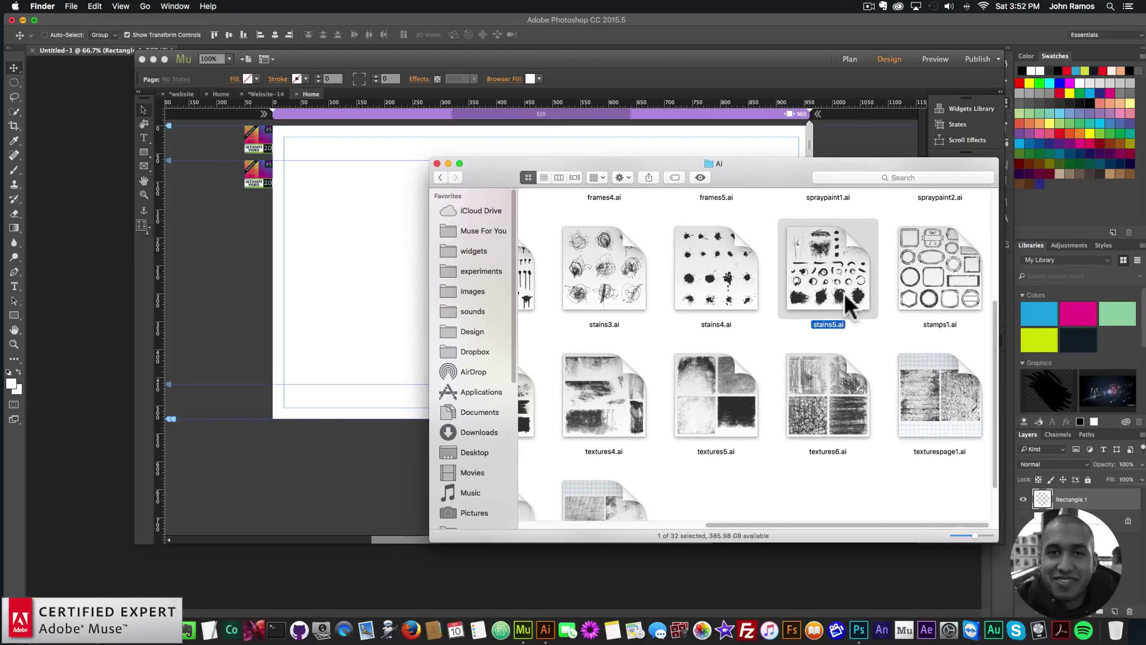
double_click(822, 258)
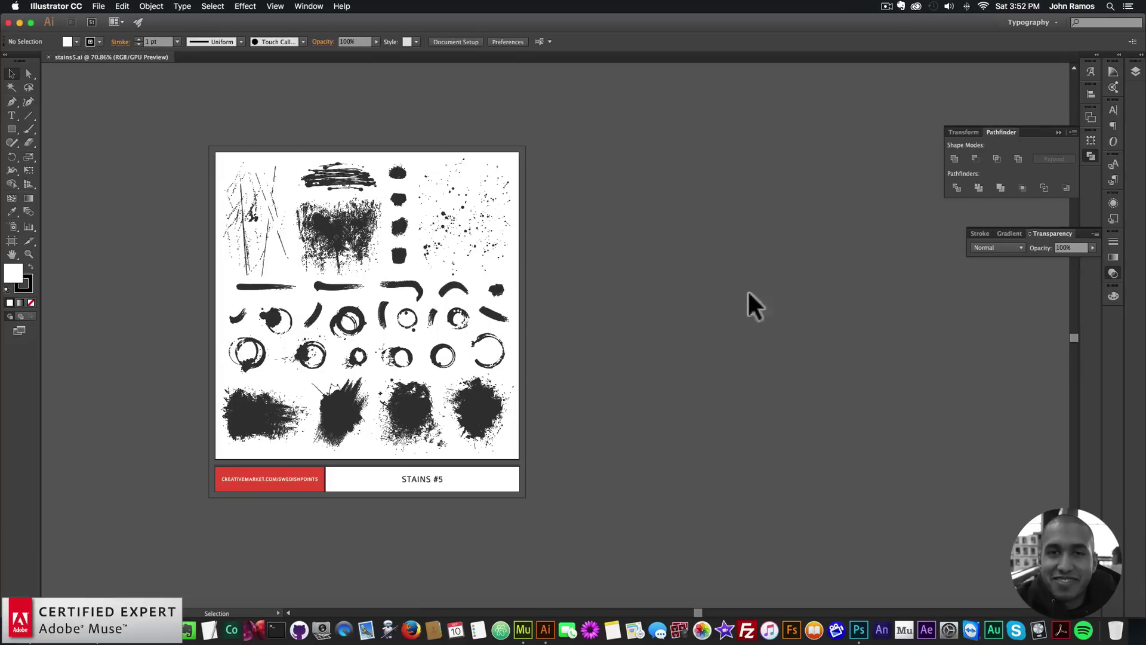
Select the rightmost ink splatter in the bottom row of the stains artwork and copy it.
click(476, 412)
key(a)
click(504, 403)
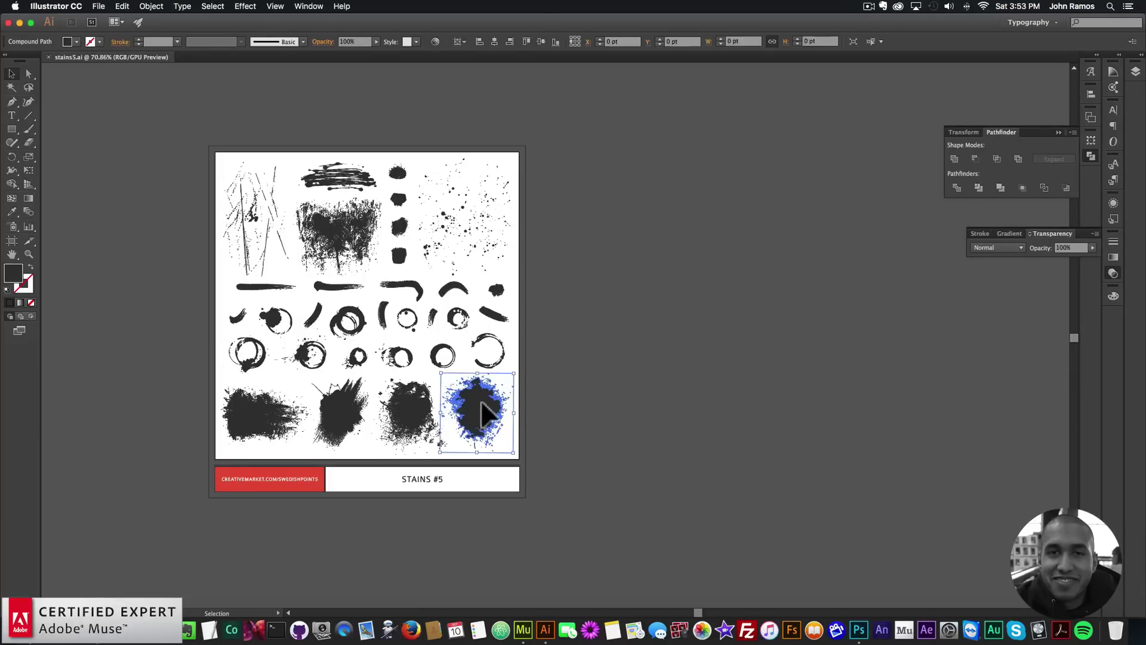
key(super+c)
key(v)
Create a new document 1000 px wide and 1000 px high.
click(107, 7)
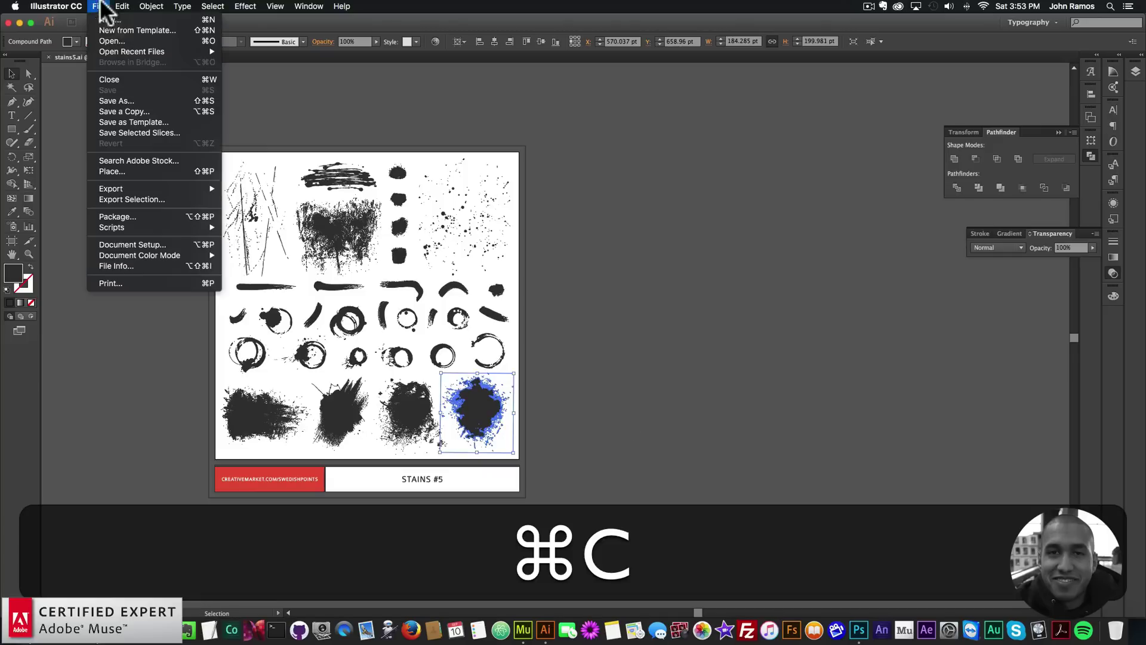
click(113, 21)
double_click(290, 132)
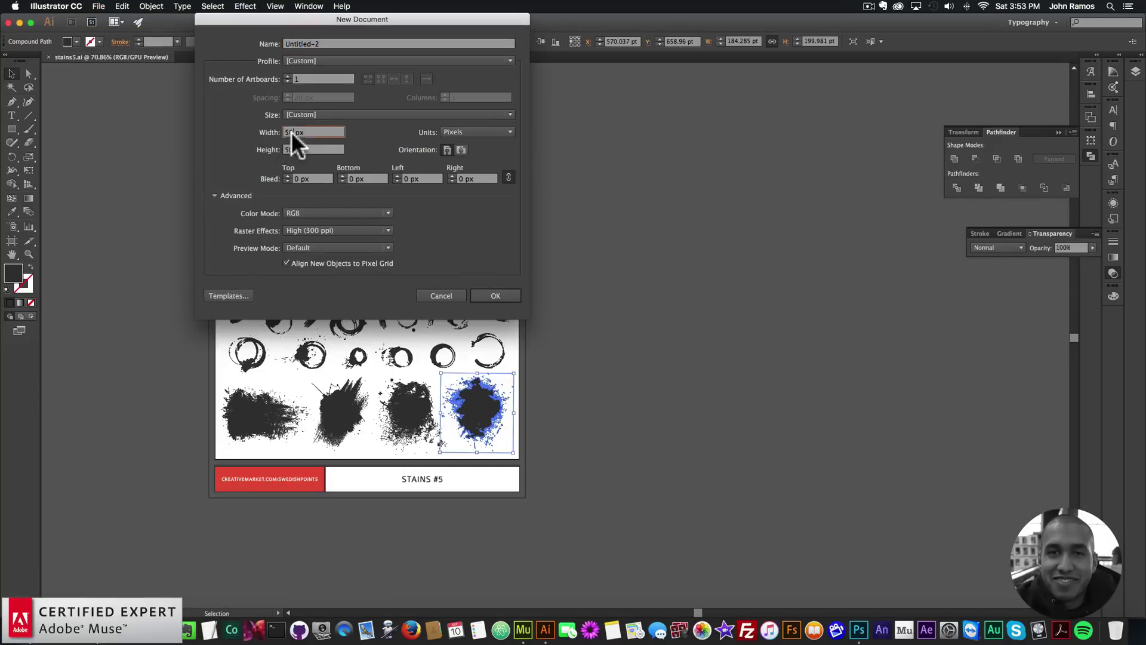
text(1000)
key(Tab)
text(10)
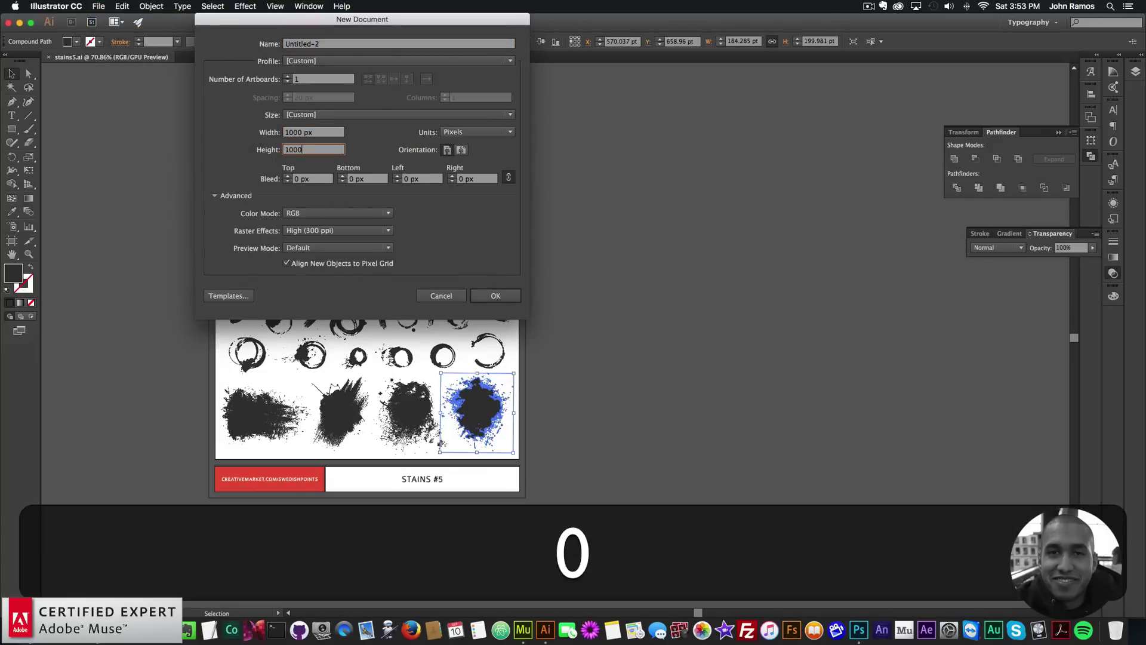
key(Return)
Paste the splatter into the new document and scale it proportionally to a height of 980 px.
key(super+v)
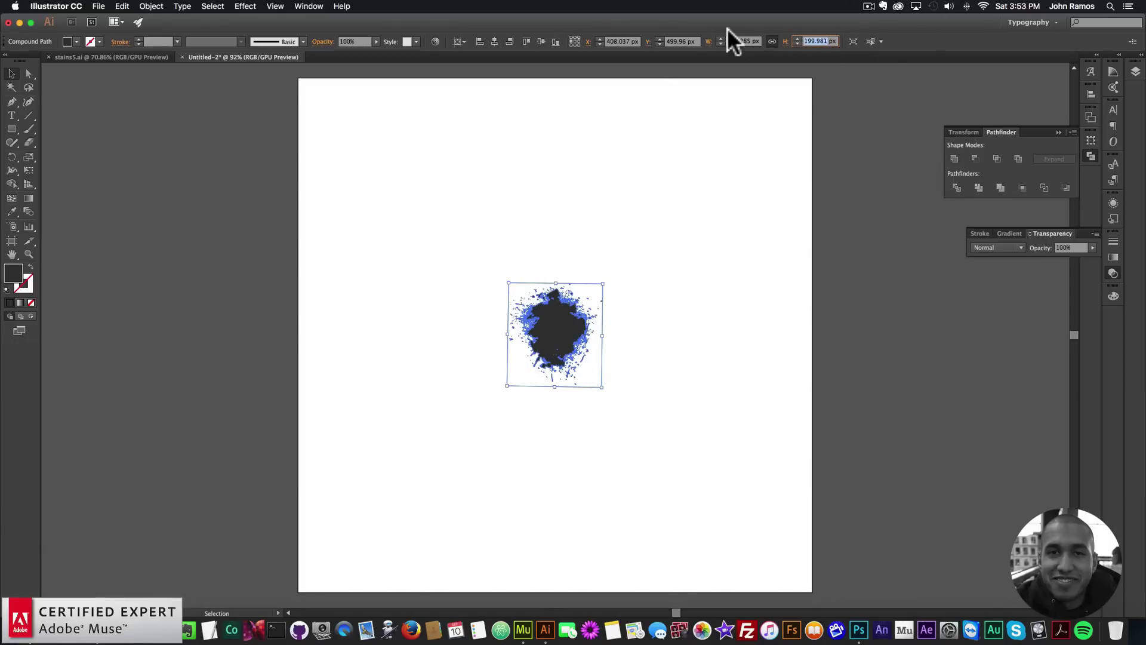
text(980)
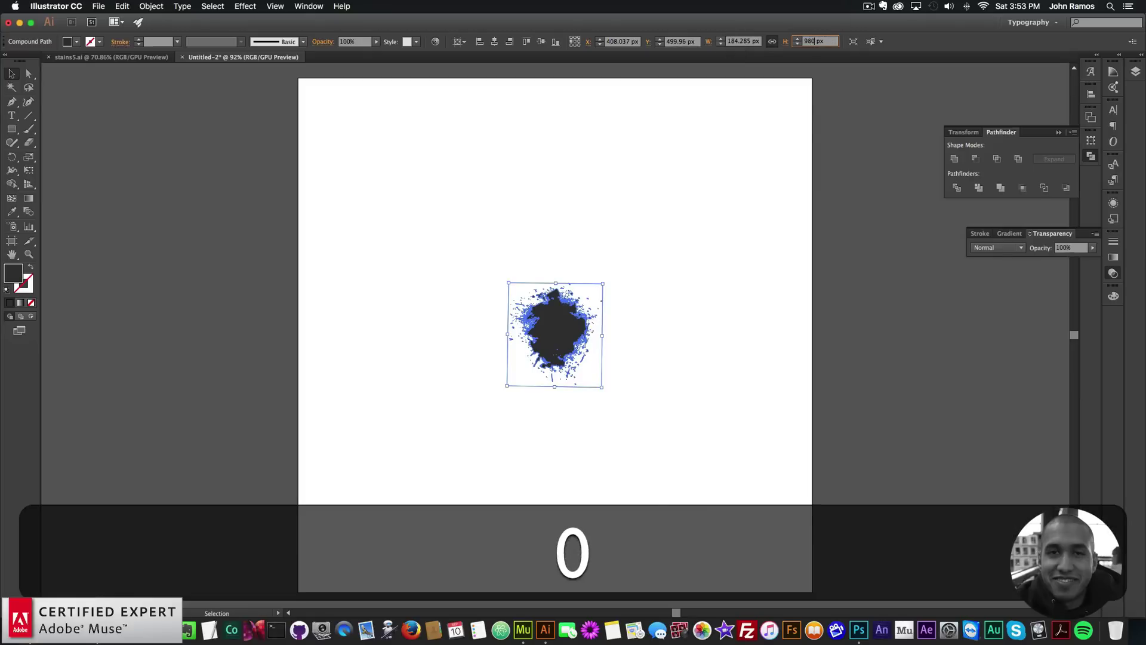
key(Return)
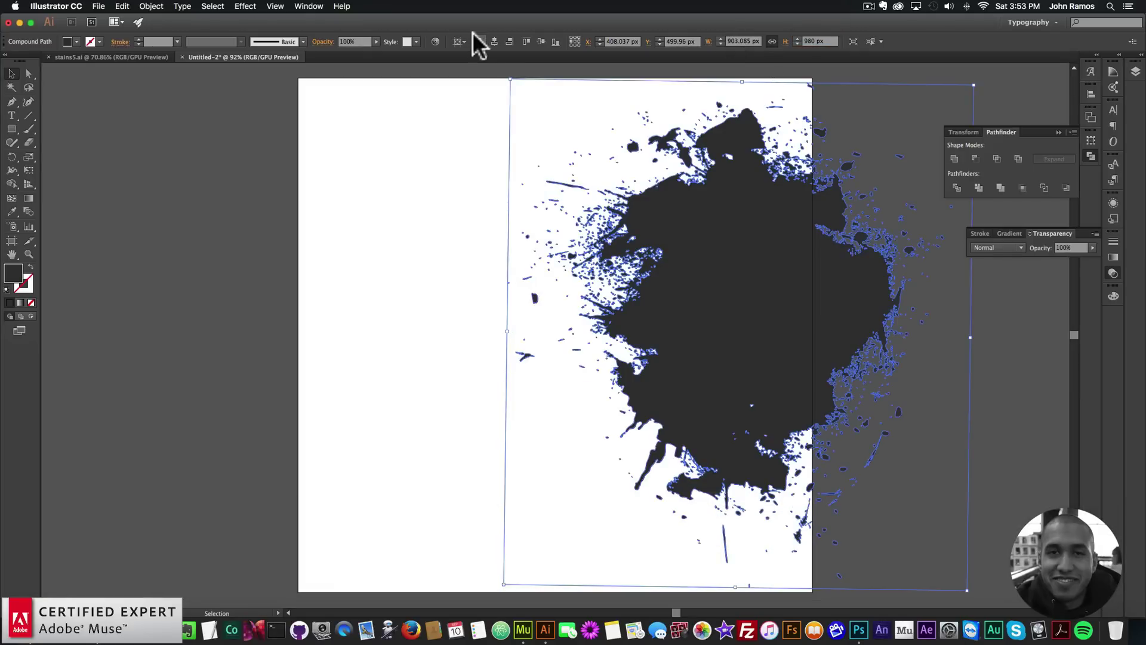
Center the enlarged splatter on the artboard and deselect it.
click(492, 42)
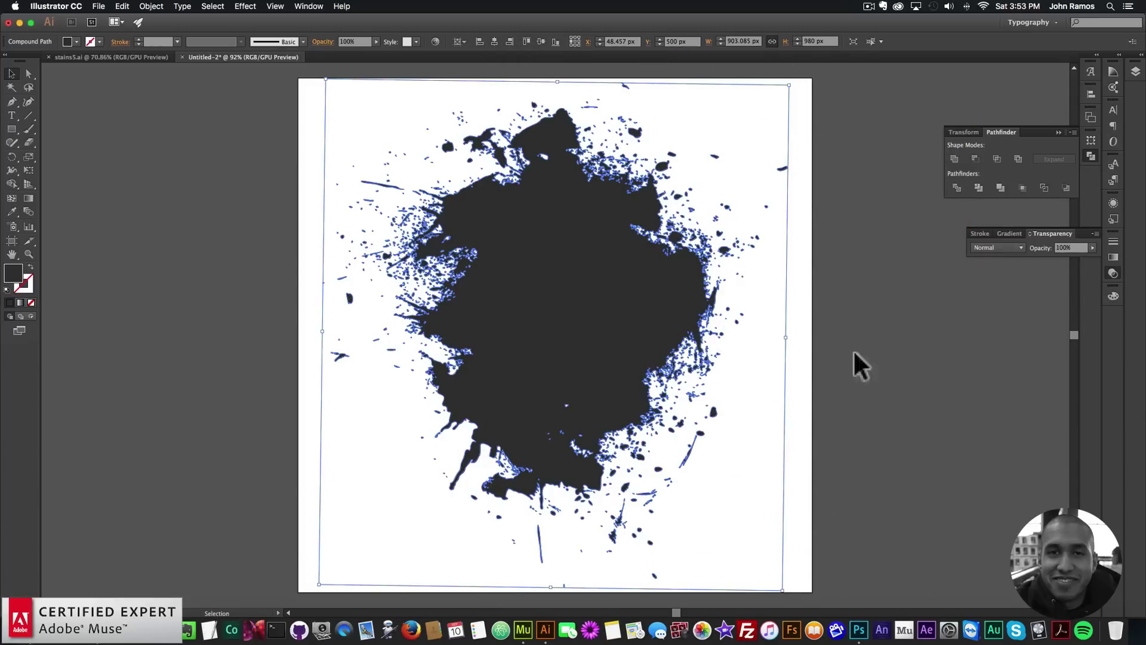
click(116, 274)
click(534, 197)
click(258, 302)
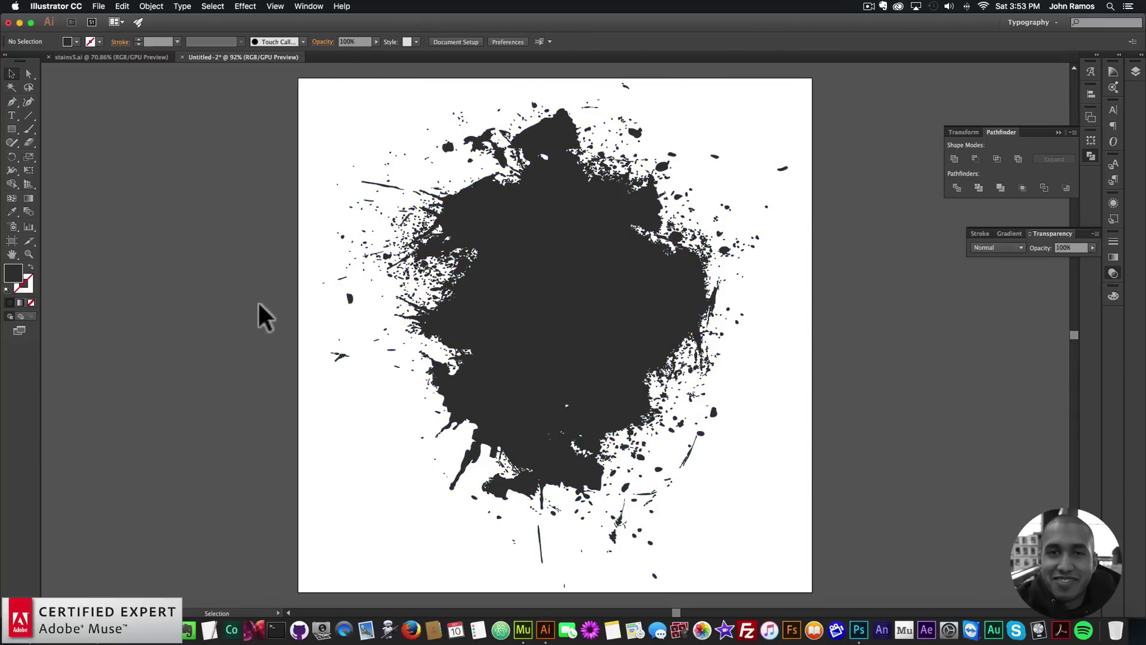
Start a Save for Web (Legacy) export of the splatter as PNG-24 with transparency and proceed to the save dialog.
click(99, 6)
mouse_move(159, 189)
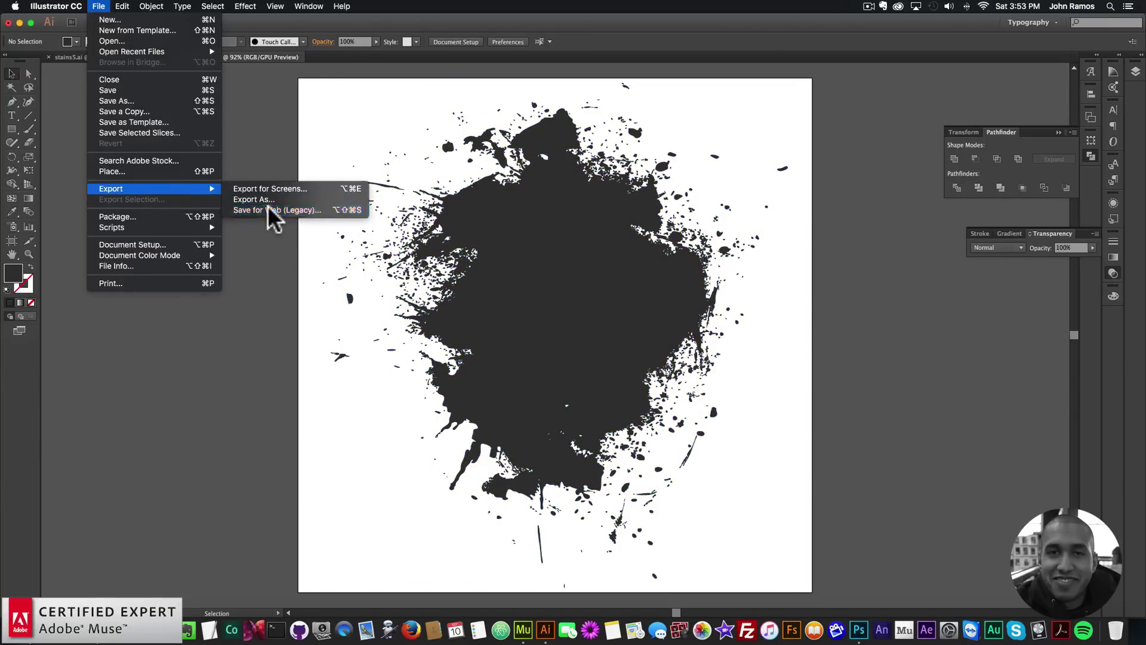
click(267, 206)
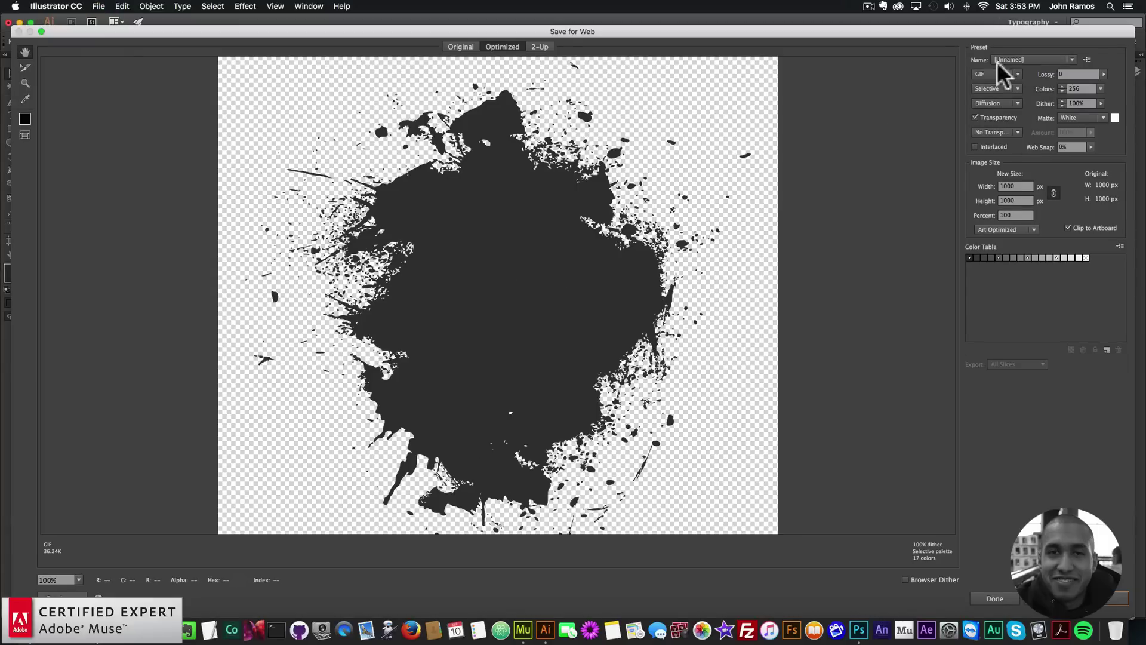
click(1003, 78)
click(995, 126)
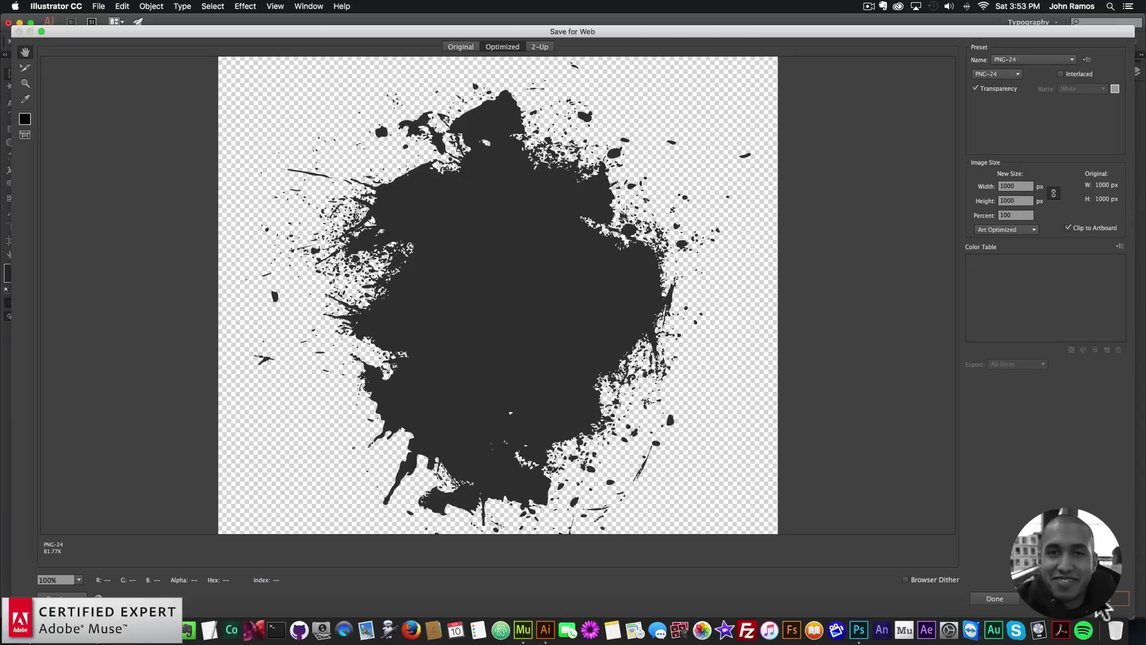
click(1101, 598)
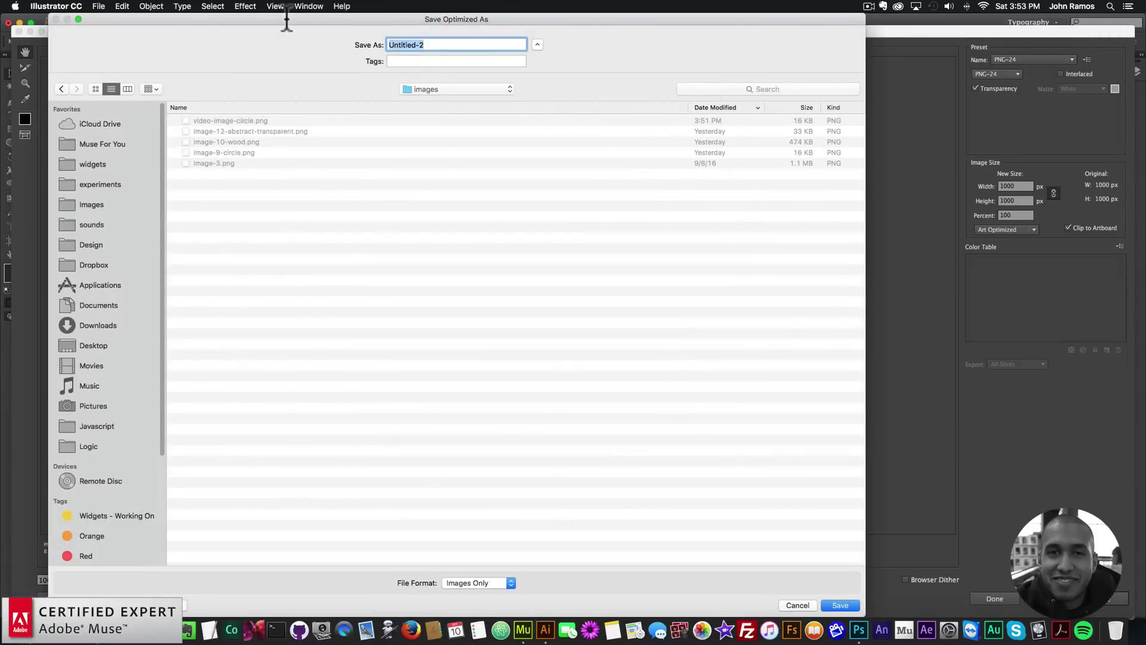
Name the exported PNG video-image-stain-illustrator and save it in the images folder.
text(video-)
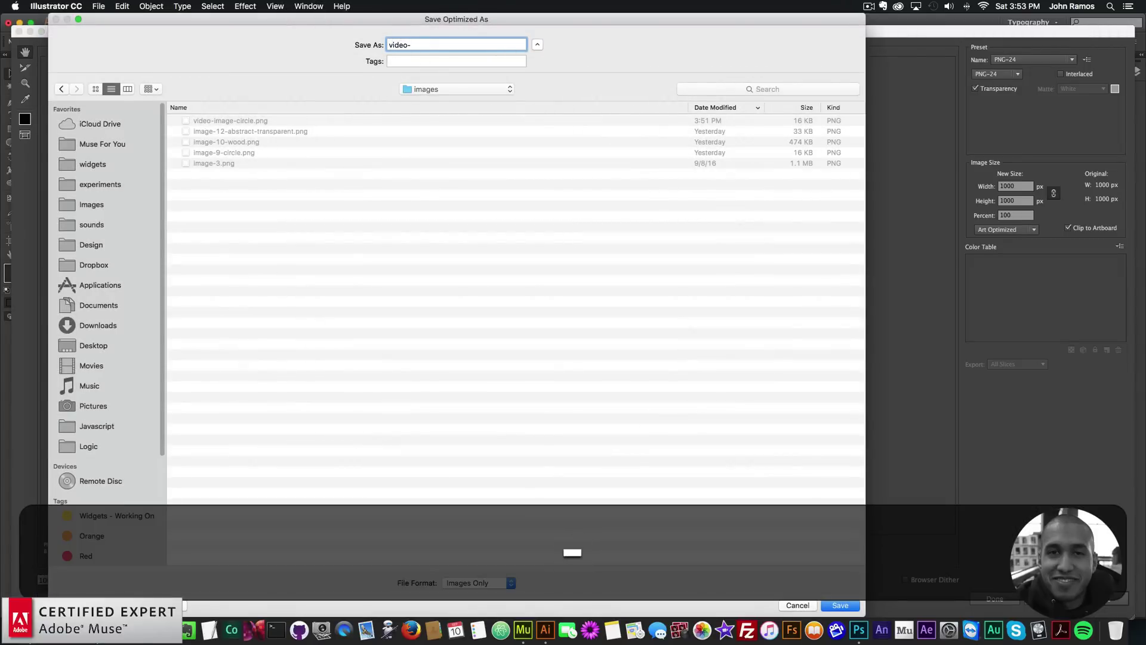
text(ima)
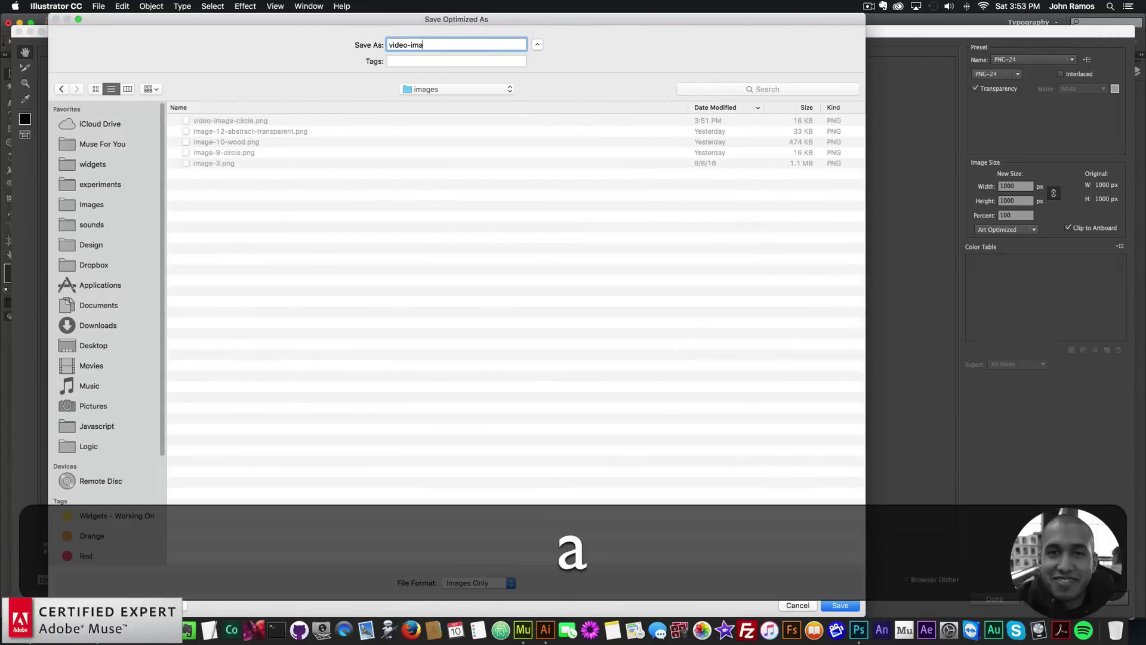
text(ge-)
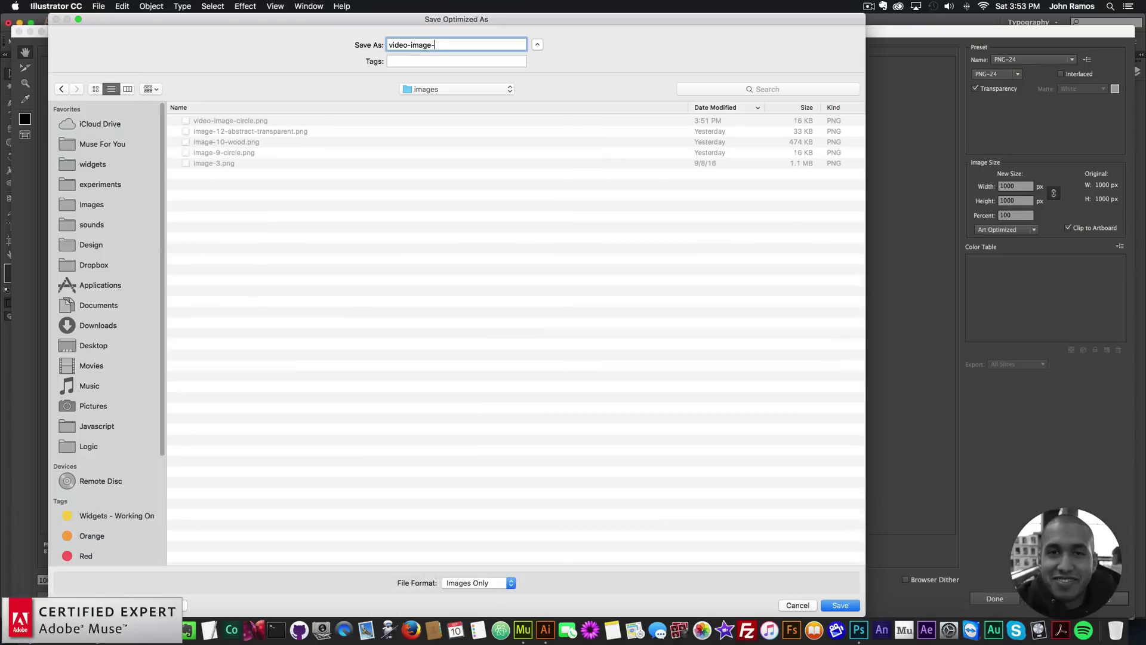
text(stain-illustrator)
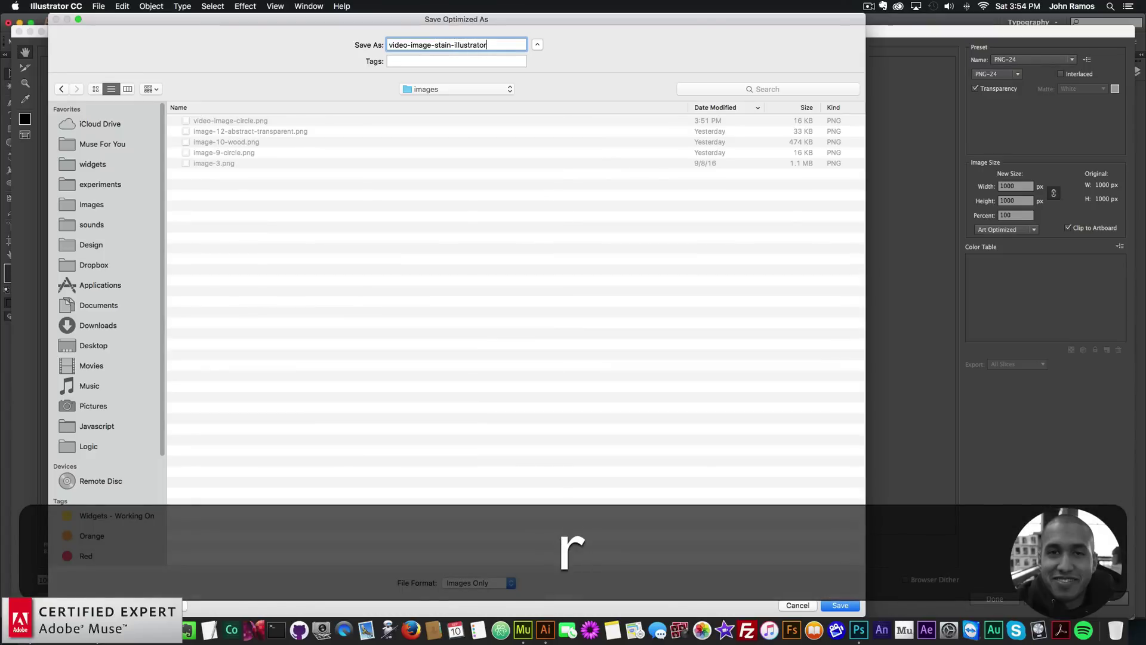
key(Return)
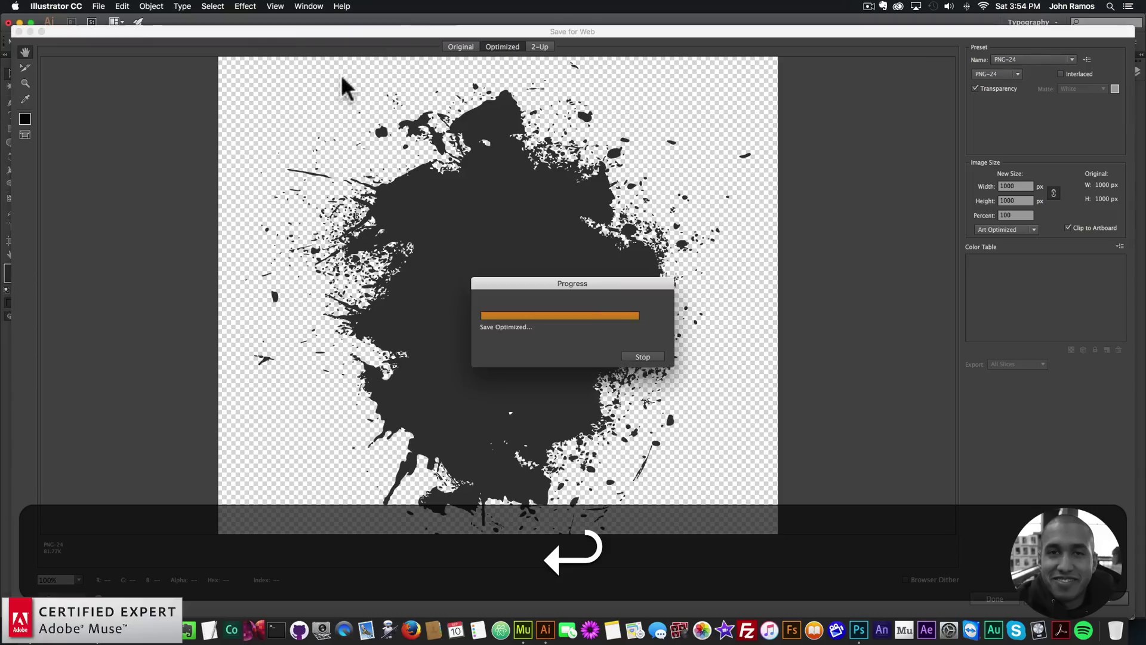
Switch to Finder, locate video-image-stain-illustrator.png in the images folder and open it in Photoshop.
key(super+Tab)
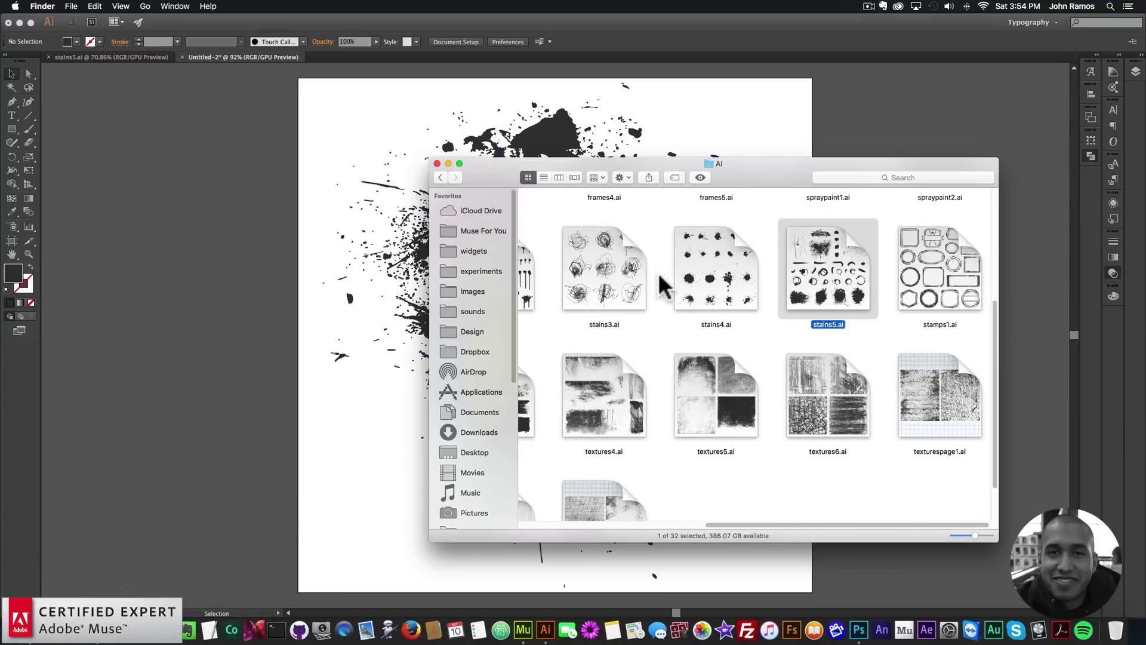
key(super+bracketleft)
click(584, 260)
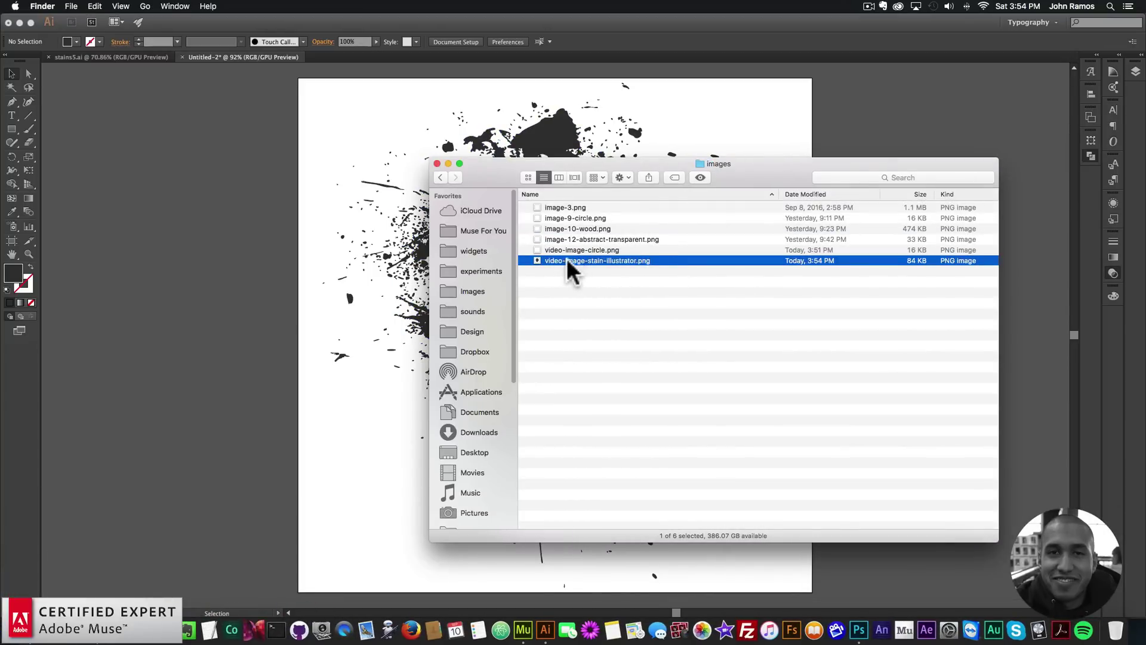
right_click(573, 258)
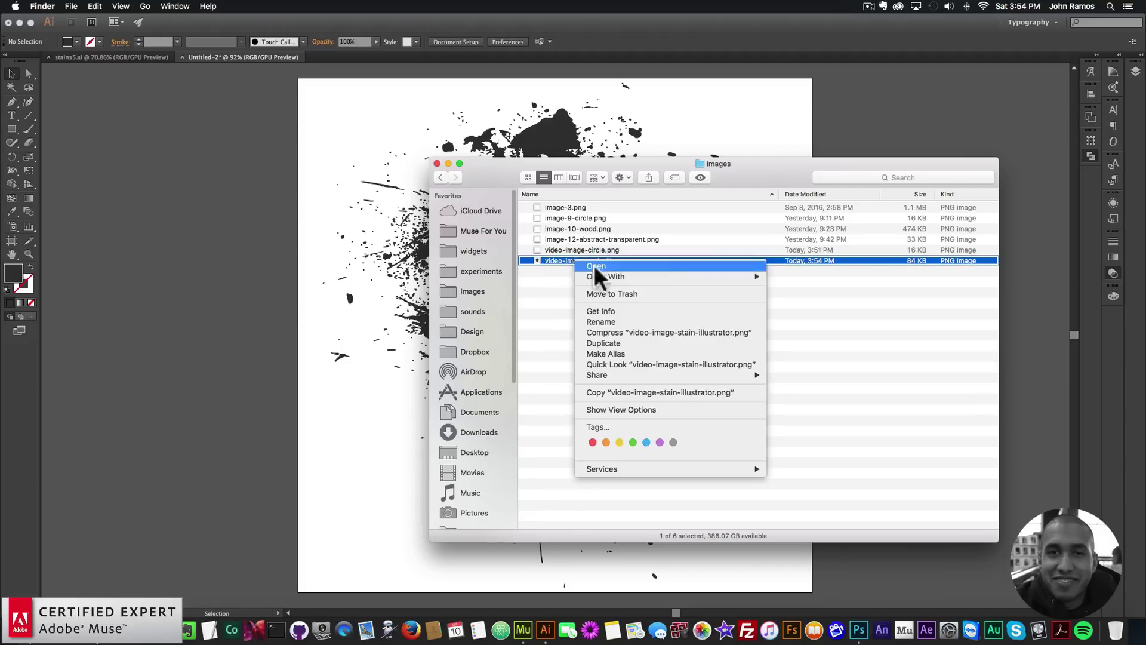
mouse_move(732, 275)
click(825, 319)
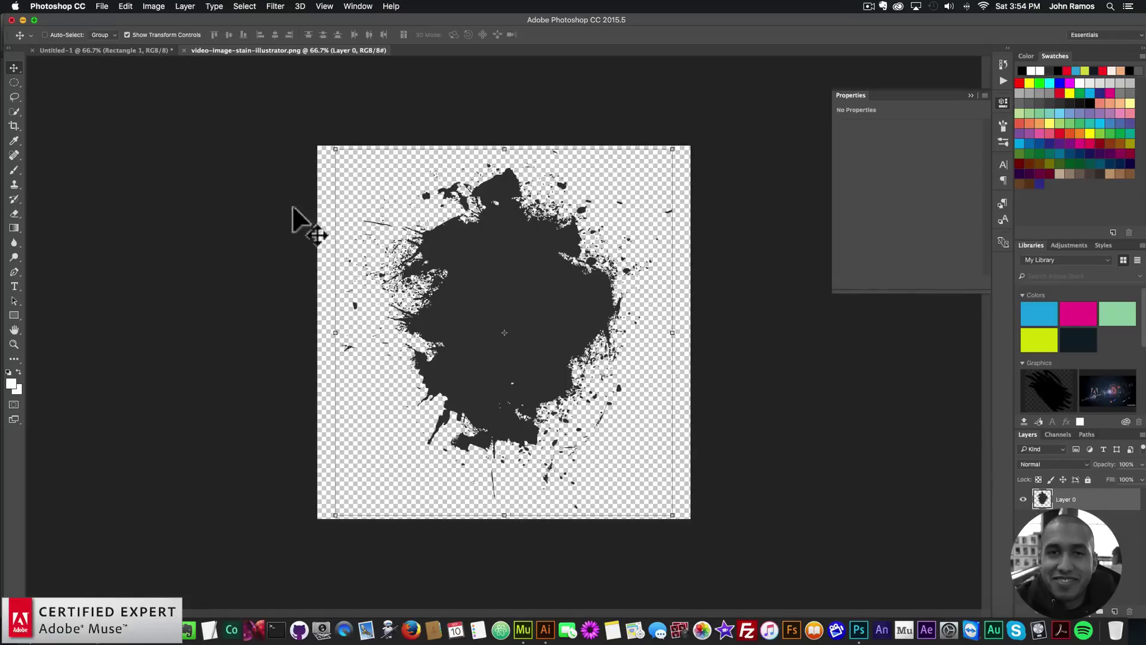
Add a new layer above the hidden splatter and draw a white rectangle about 1129 × 1173 px covering the whole canvas.
key(alt+shift+super+n)
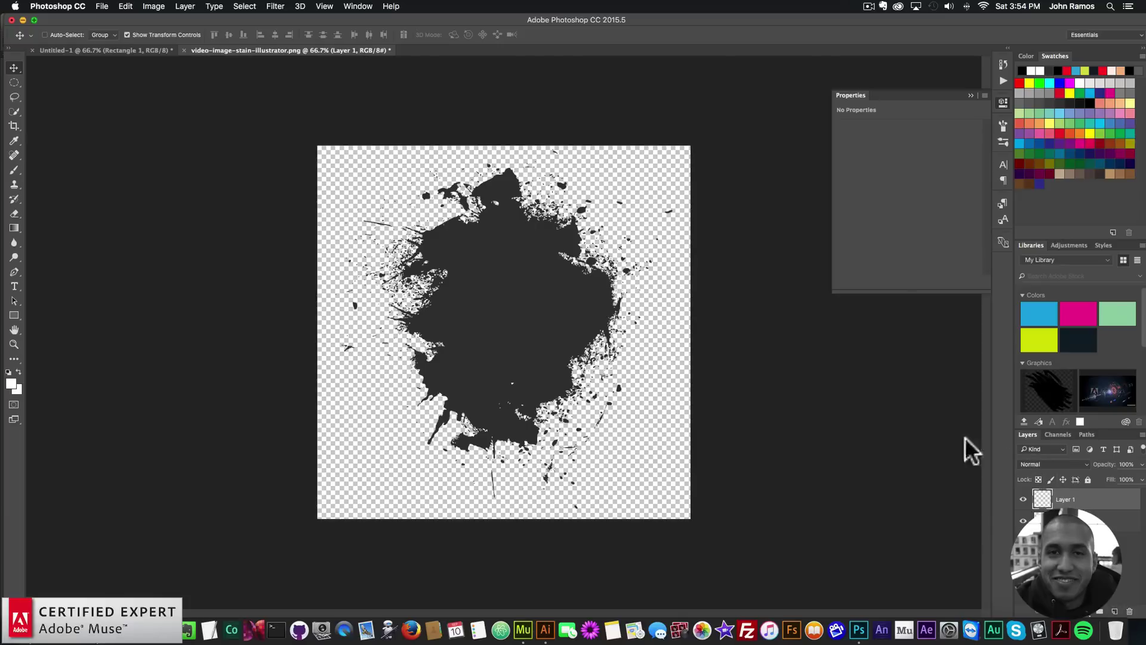
click(1023, 519)
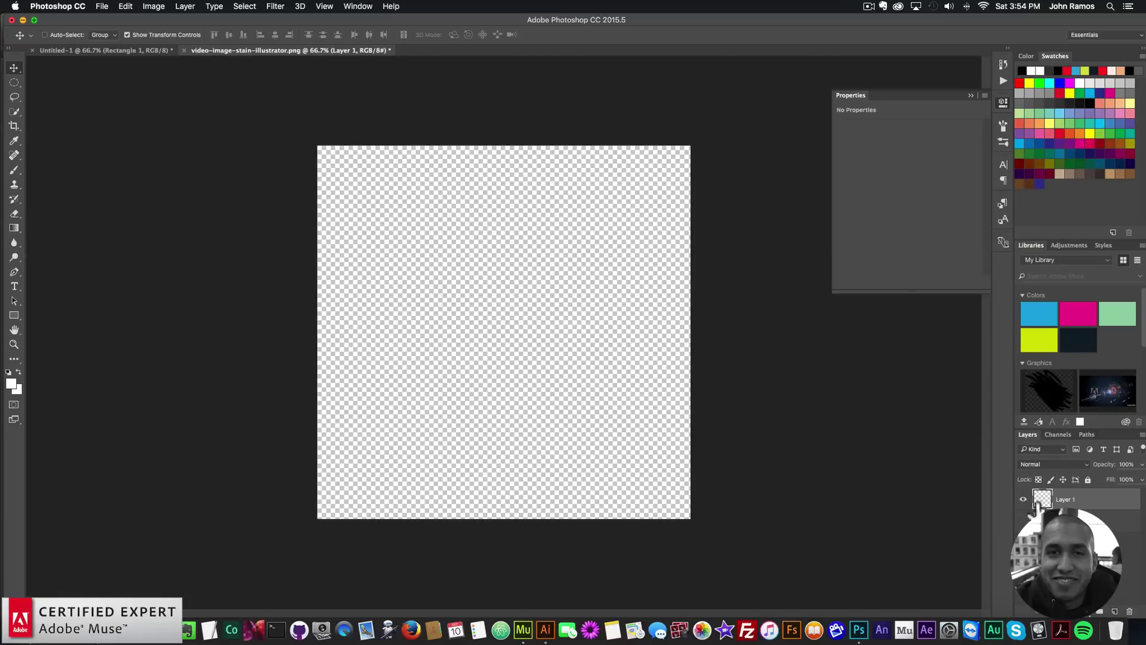
click(14, 315)
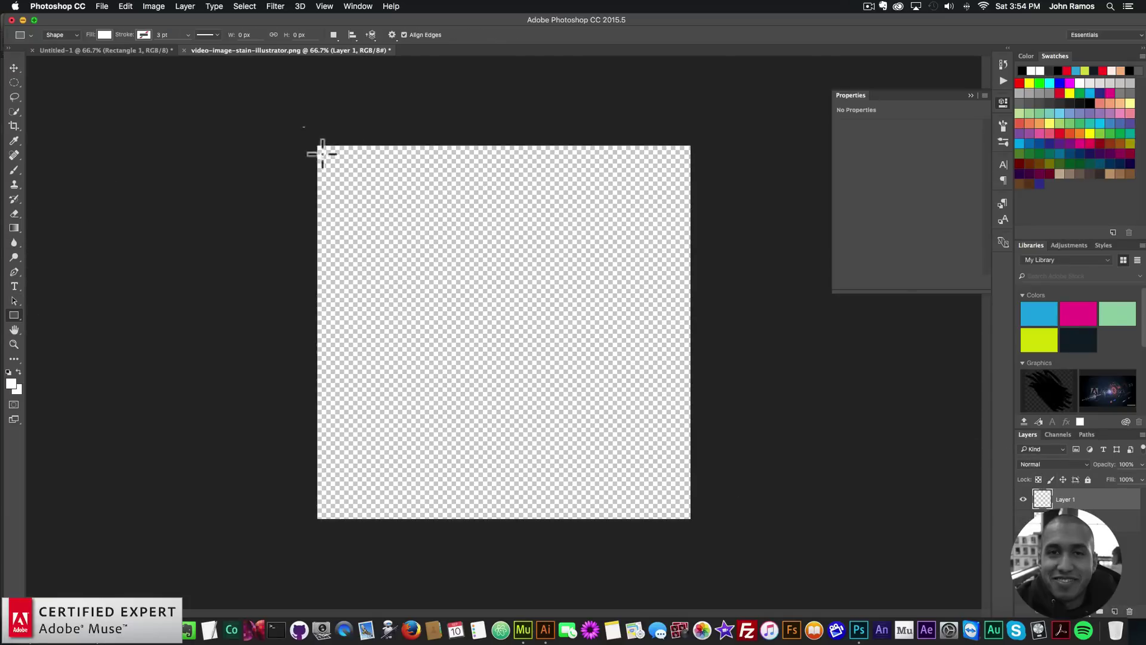
drag(303, 126, 725, 563)
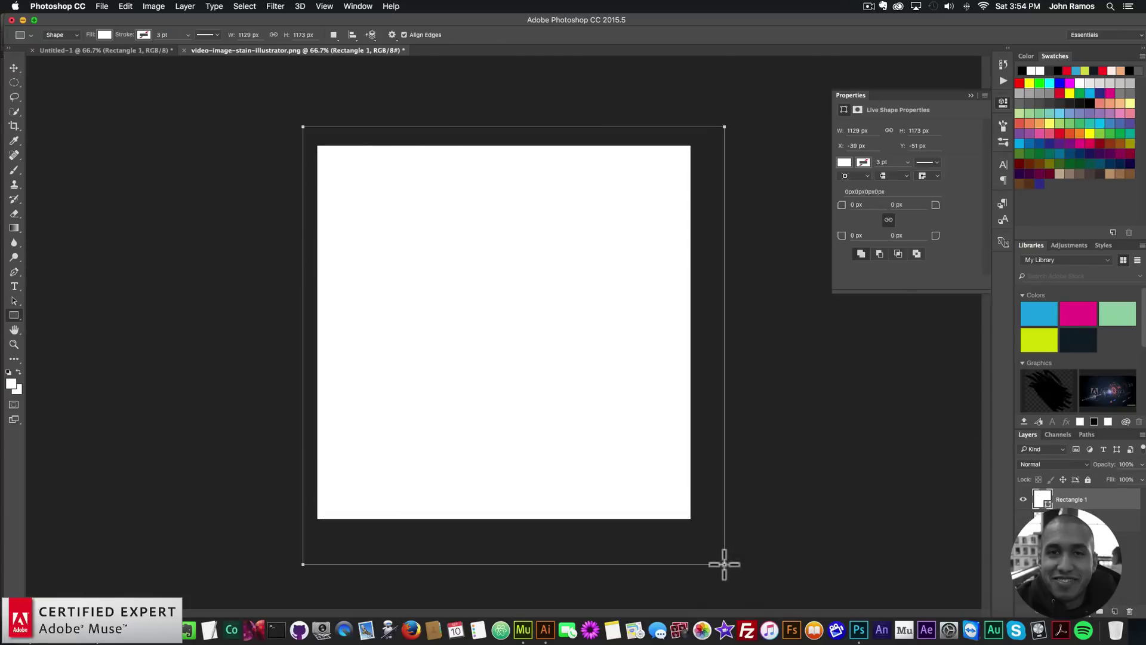
click(13, 68)
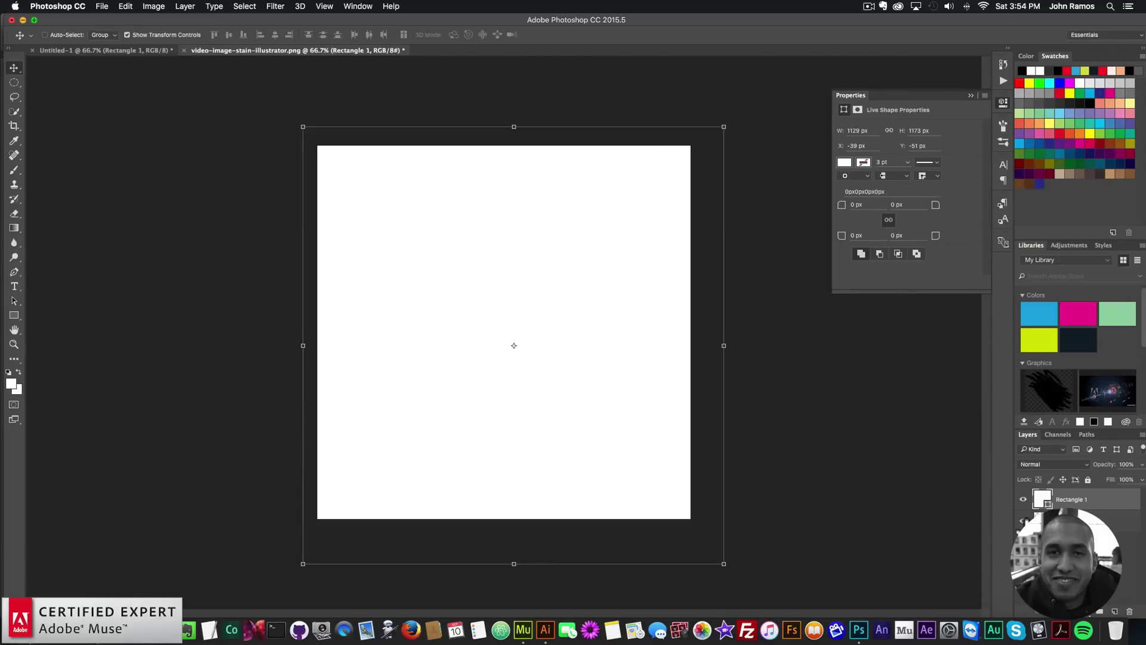
Hide the white rectangle and start a Color Range selection of the Shadows on the splatter layer.
click(1023, 499)
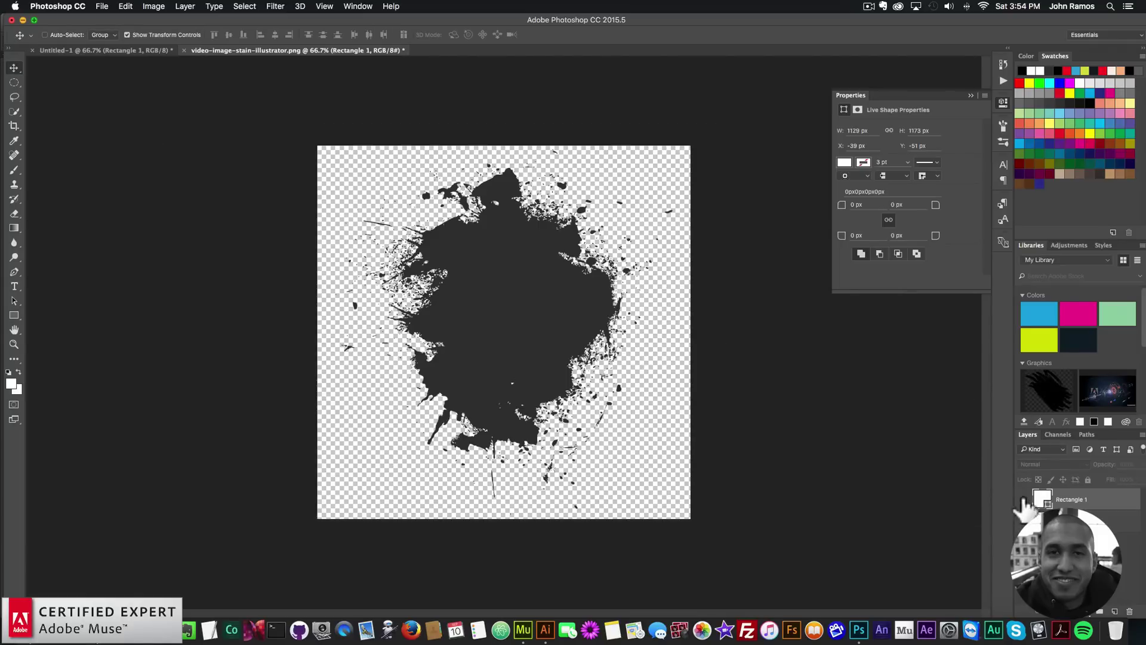
click(1075, 520)
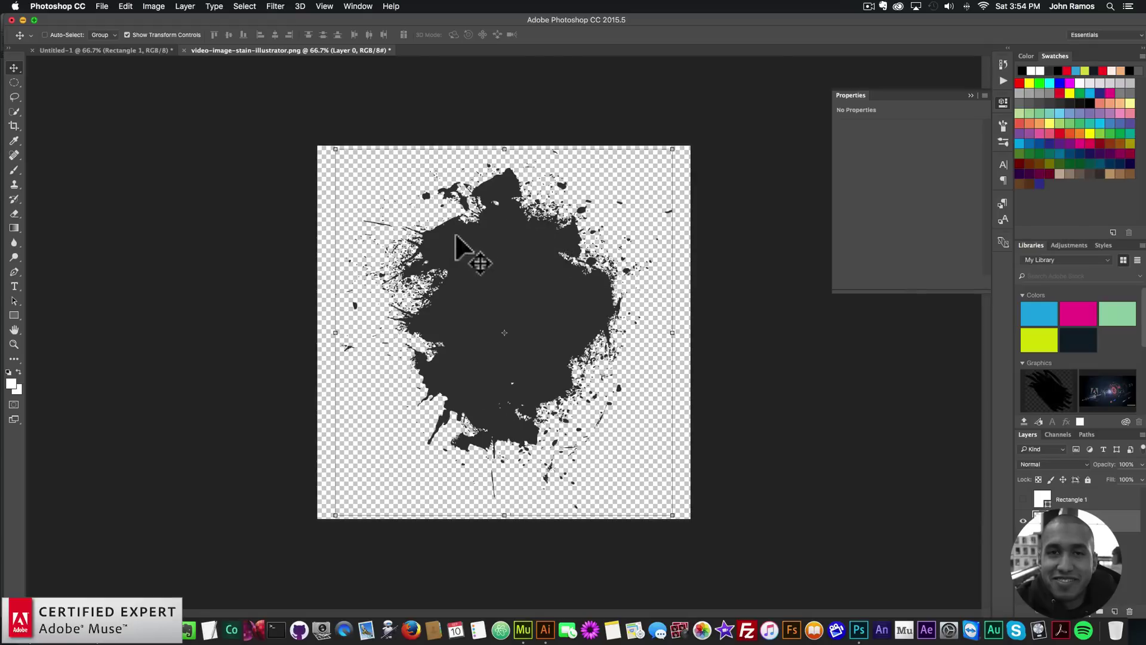
click(245, 6)
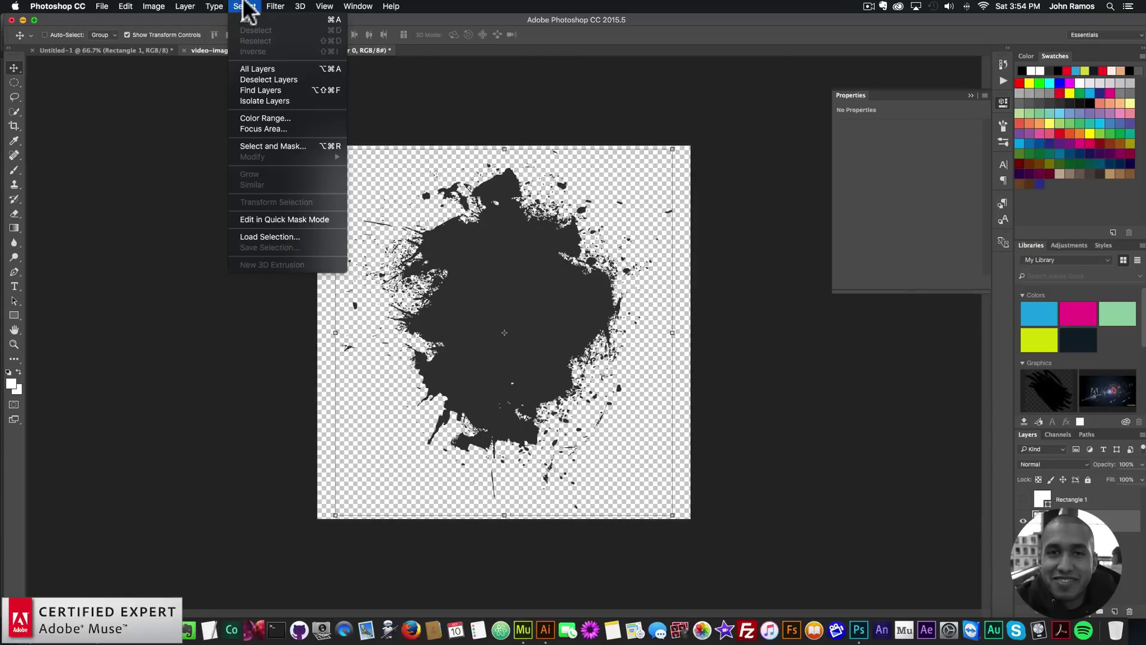
click(263, 116)
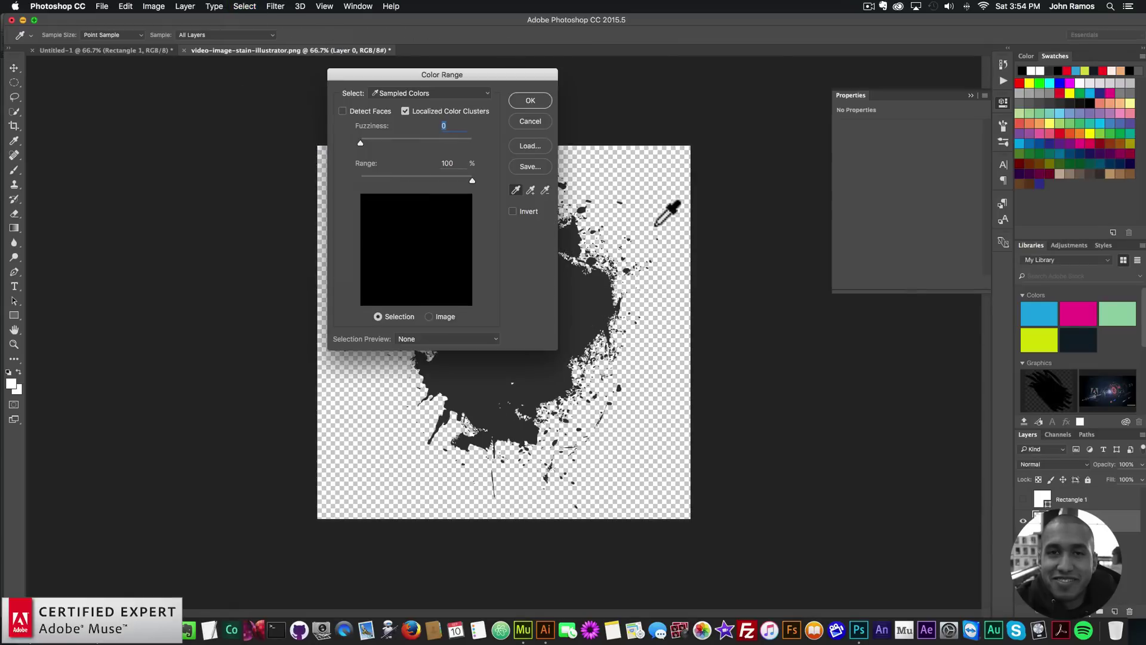
click(405, 91)
click(396, 206)
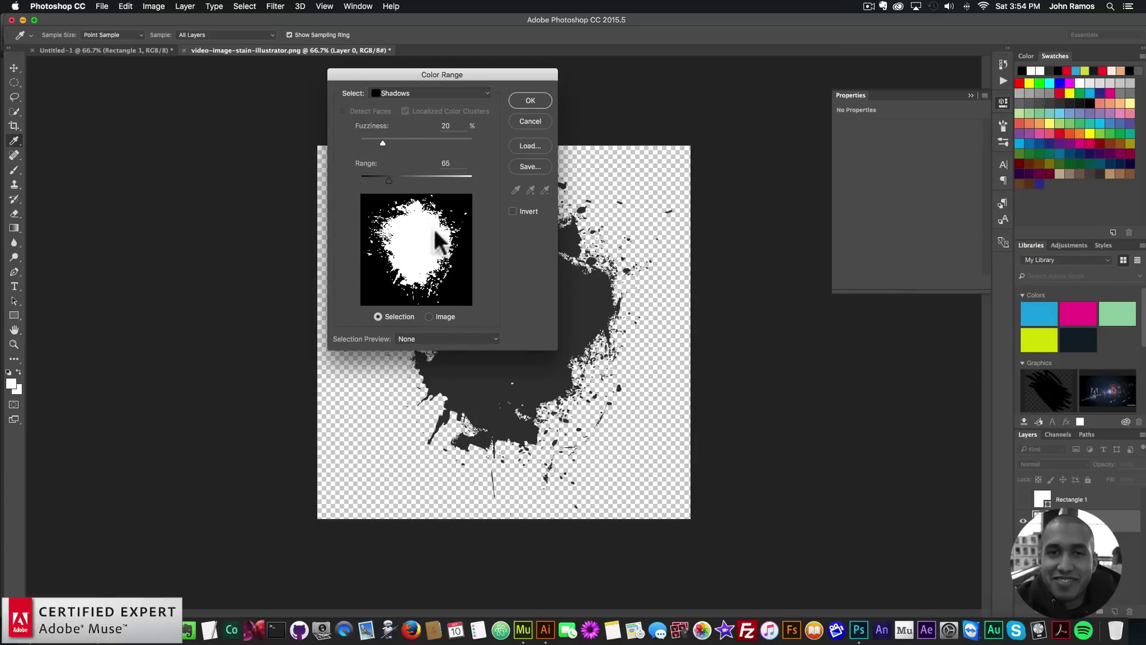
Set the Color Range fuzziness to 0% and create the splatter selection.
click(404, 91)
click(403, 88)
drag(381, 141, 472, 143)
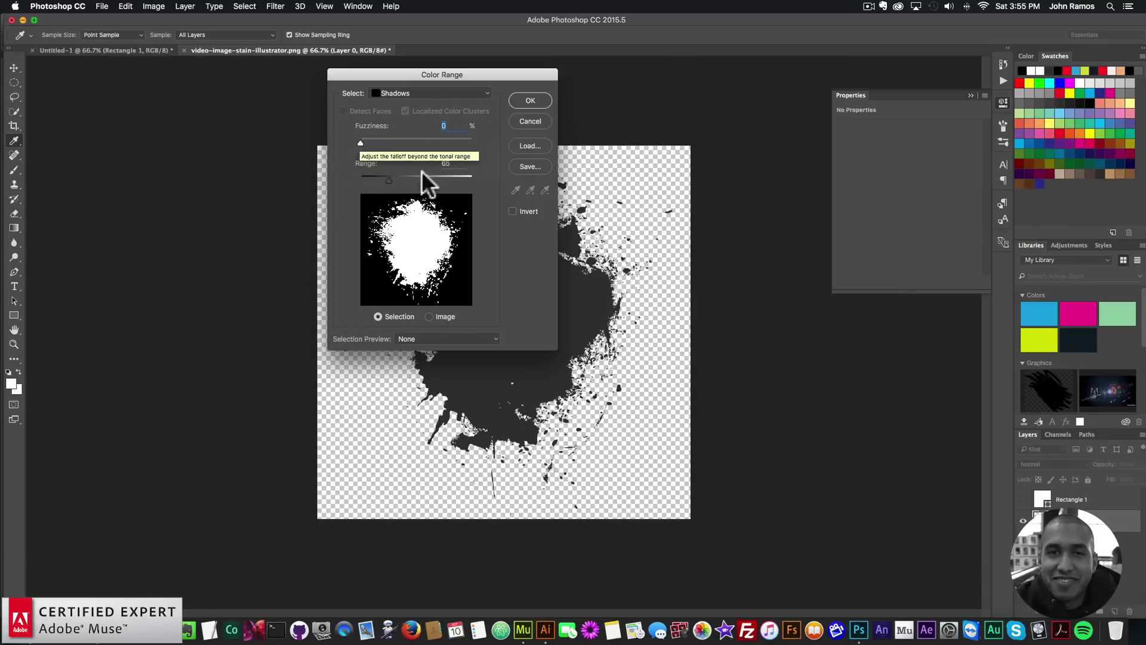
click(529, 101)
key(v)
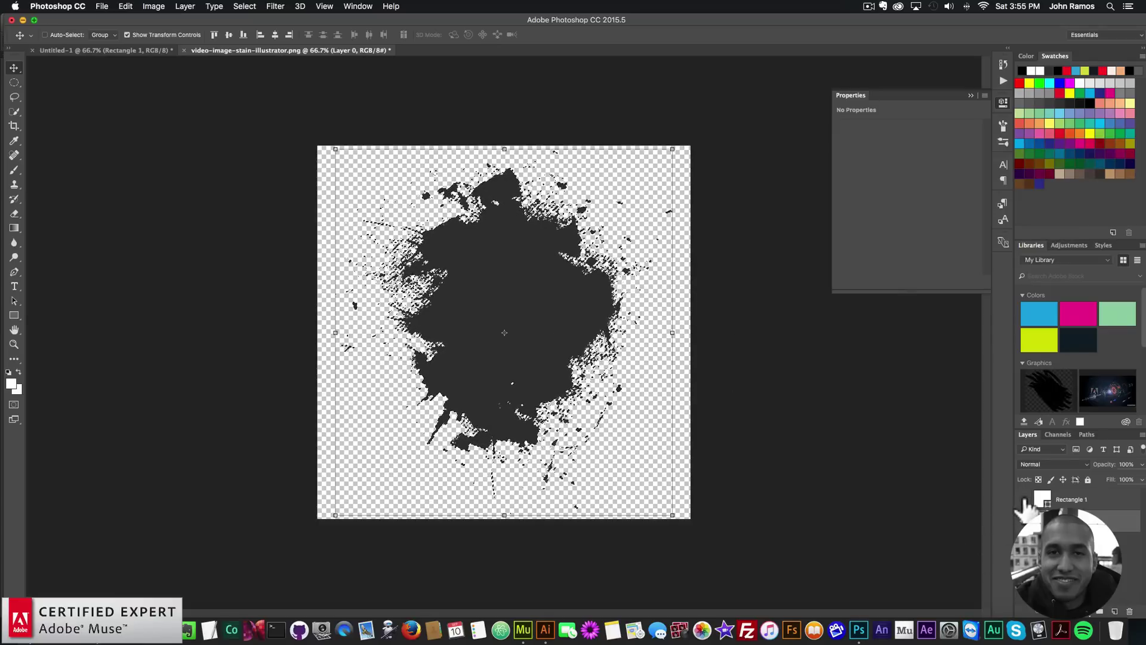
Show the white rectangle layer again and rasterize it.
click(1071, 500)
click(1023, 499)
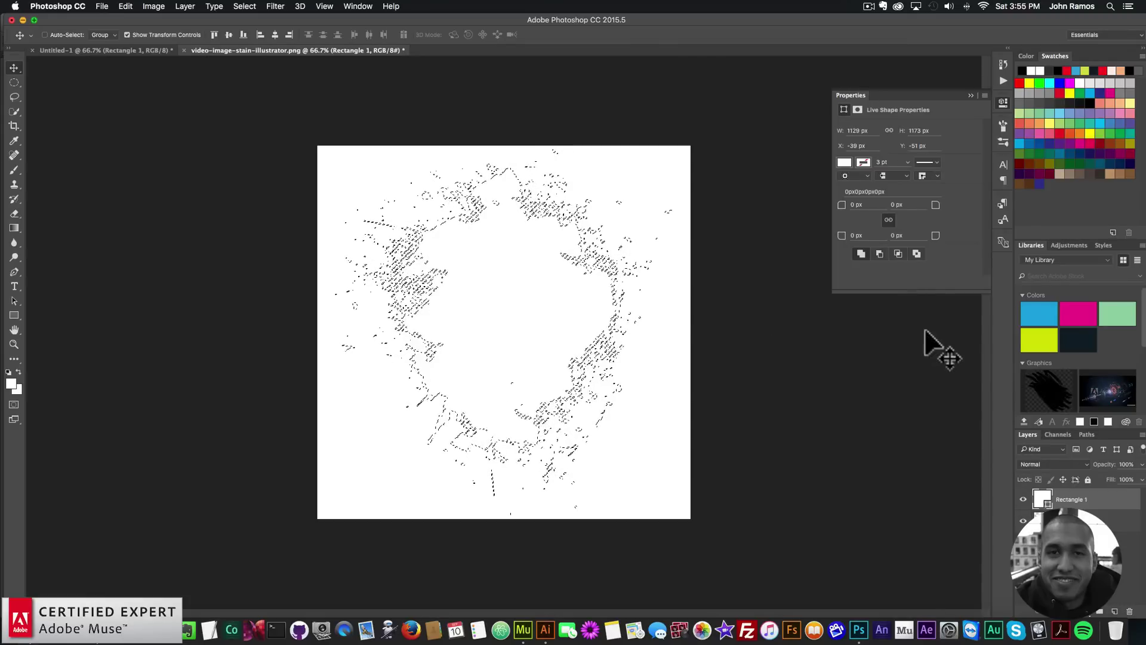
right_click(1075, 500)
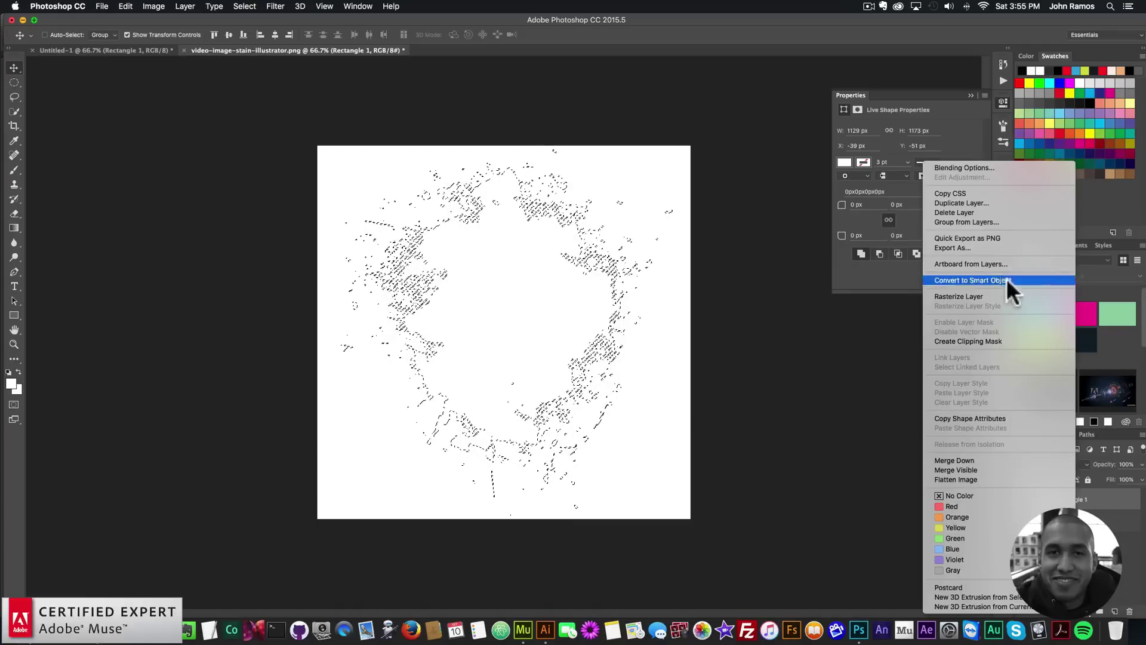
click(955, 296)
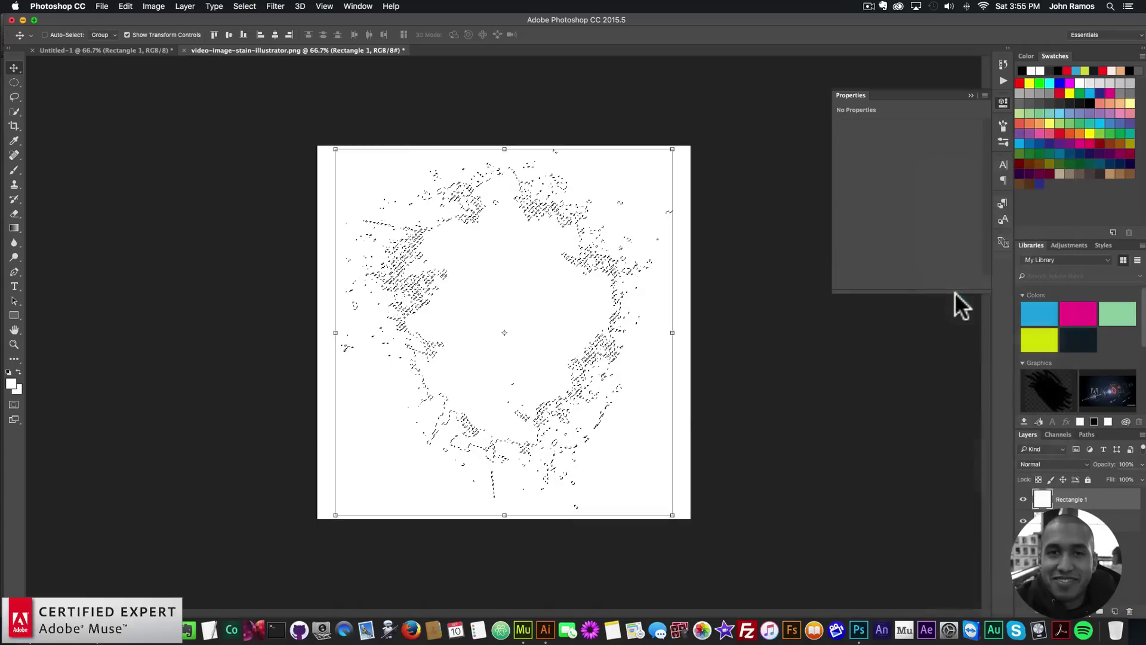
Cut the selected splatter shape out of the white layer with the original splatter layer hidden, and clear the selection.
key(BackSpace)
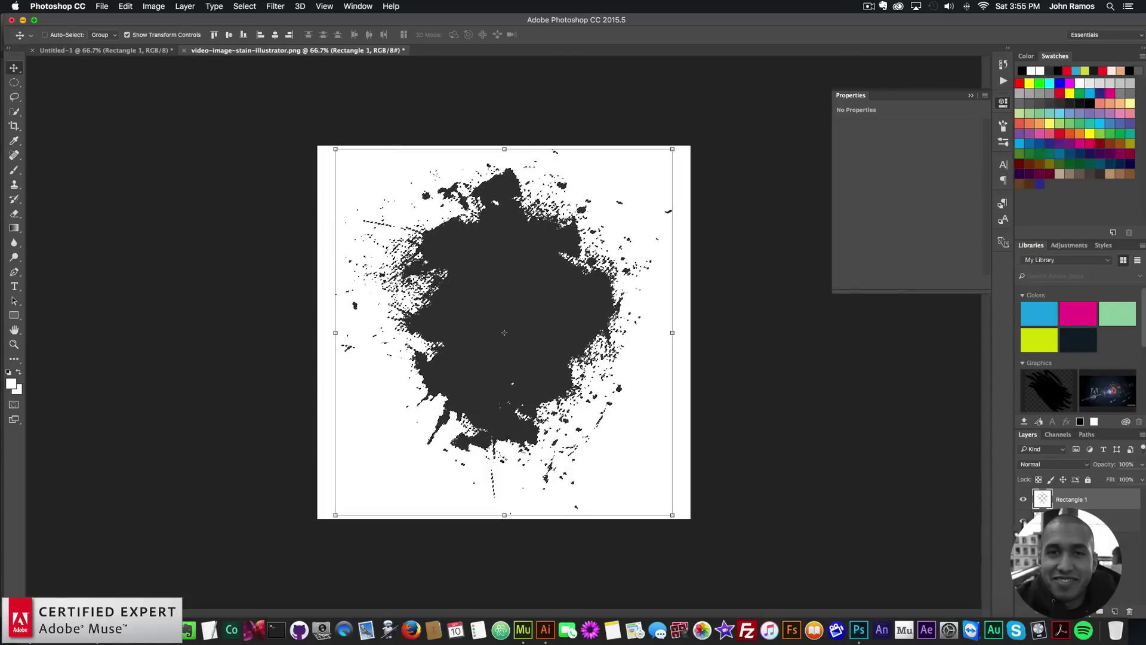
key(BackSpace)
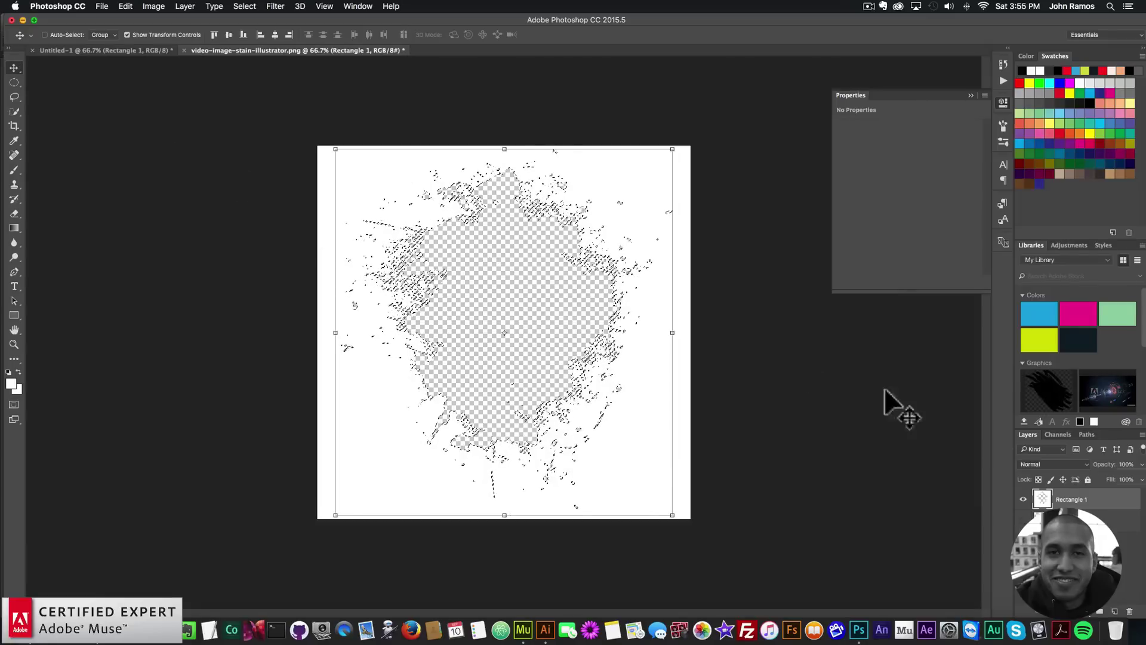
click(234, 7)
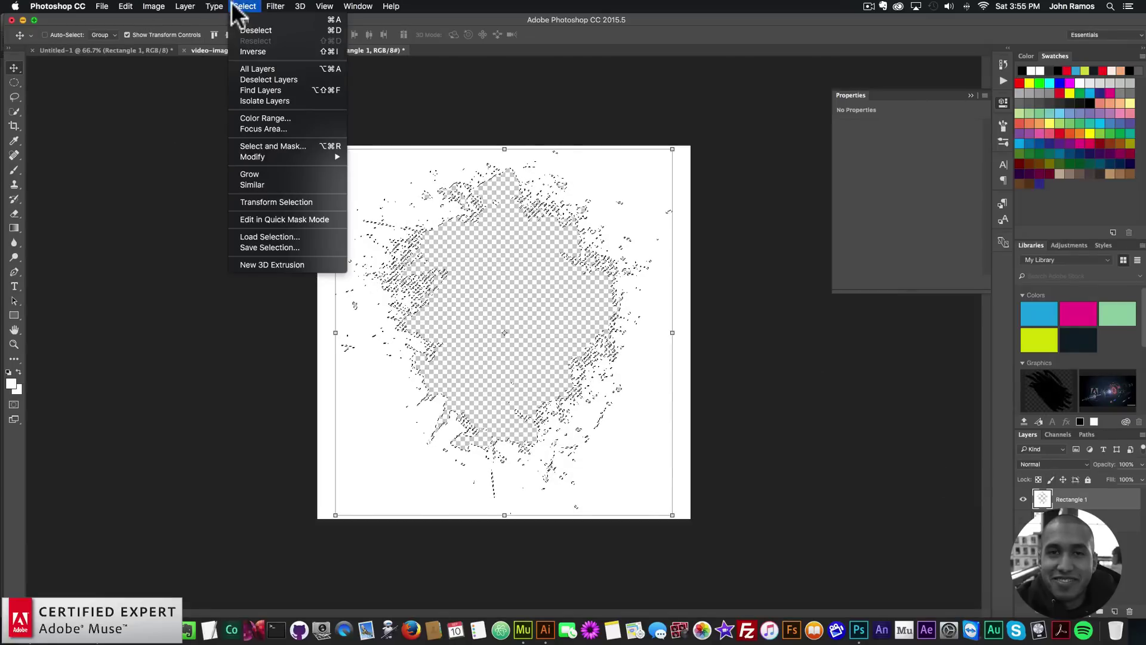
click(246, 33)
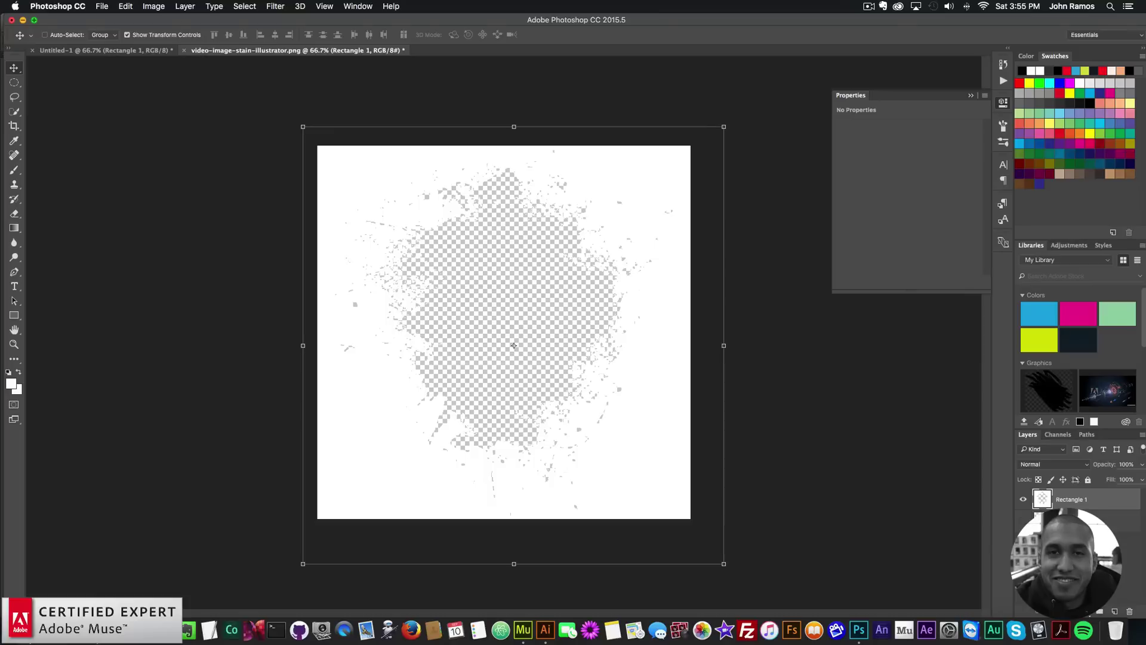
Export the splatter cutout with Save for Web as a transparent PNG-24 named video-image-stain.png in the images folder.
click(1075, 519)
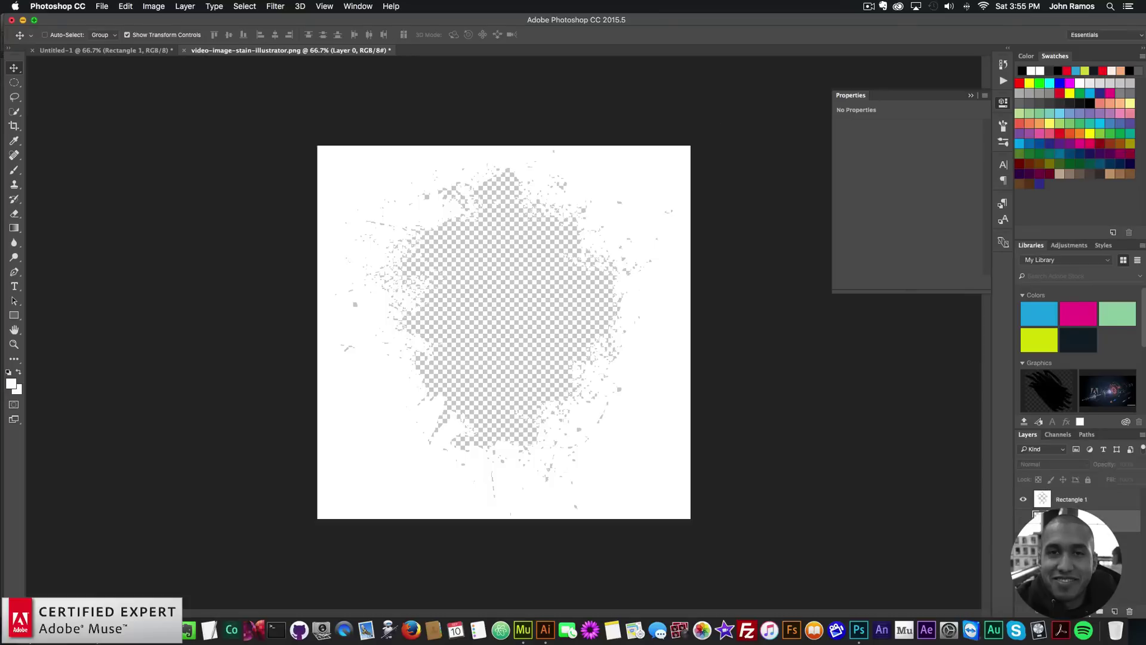
click(1069, 501)
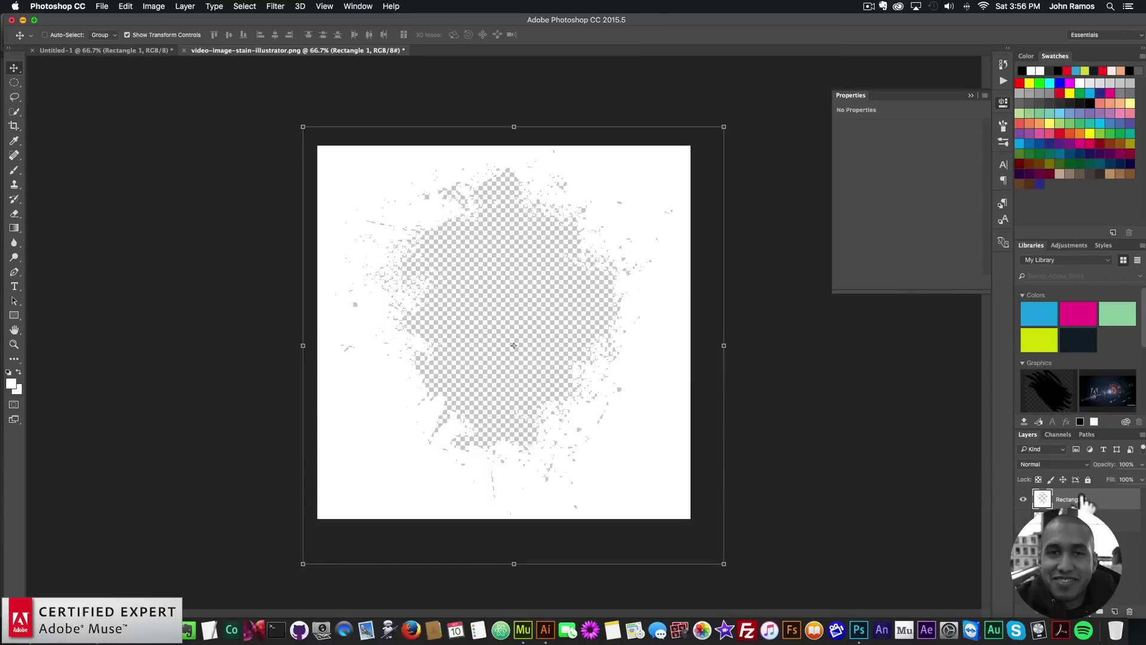
click(101, 6)
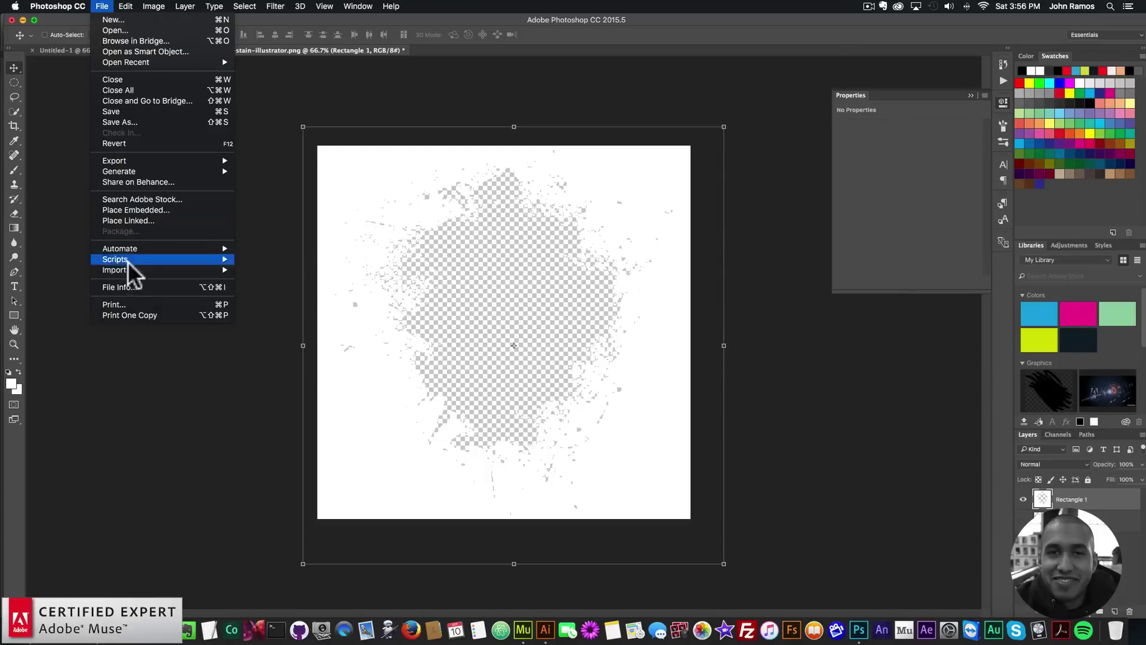
mouse_move(197, 160)
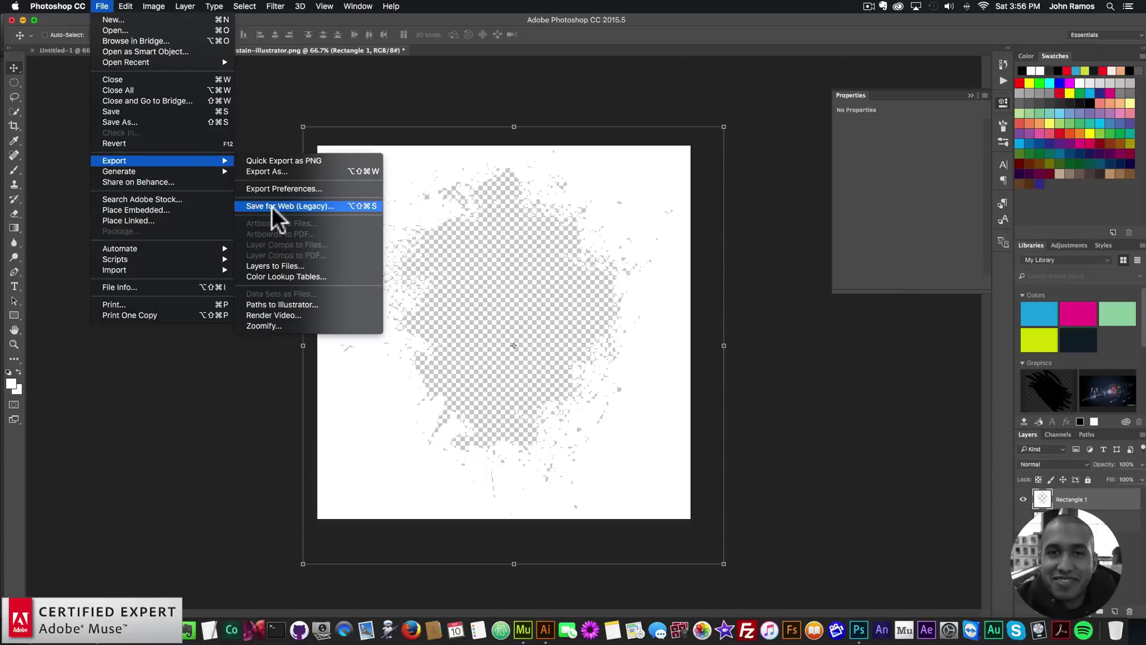
click(271, 206)
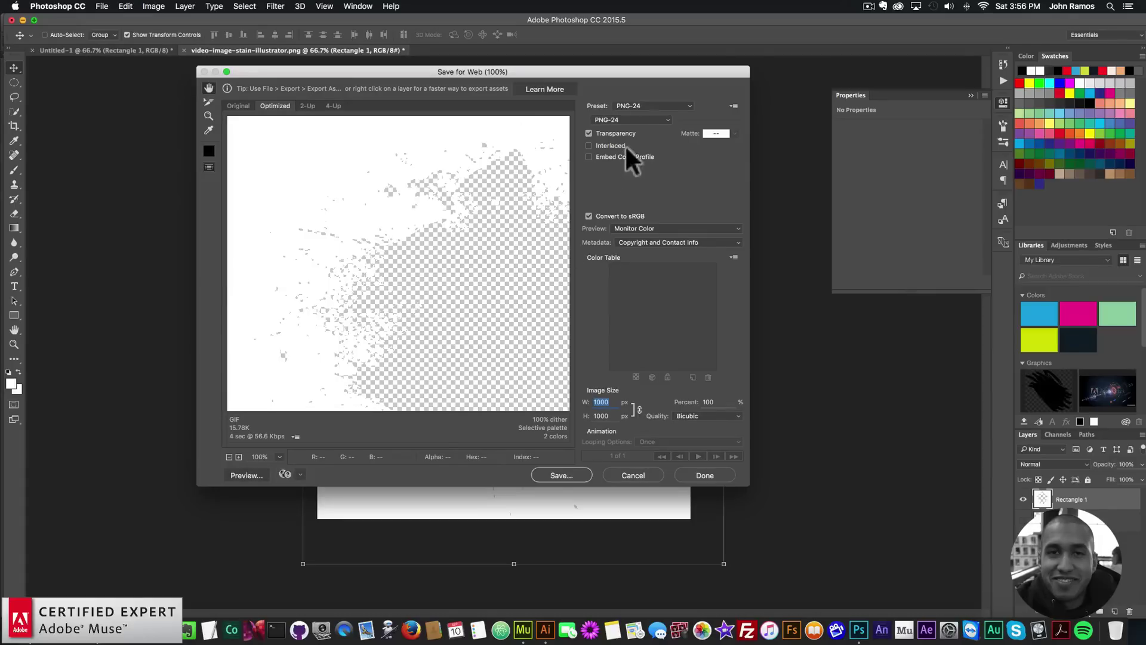
click(553, 471)
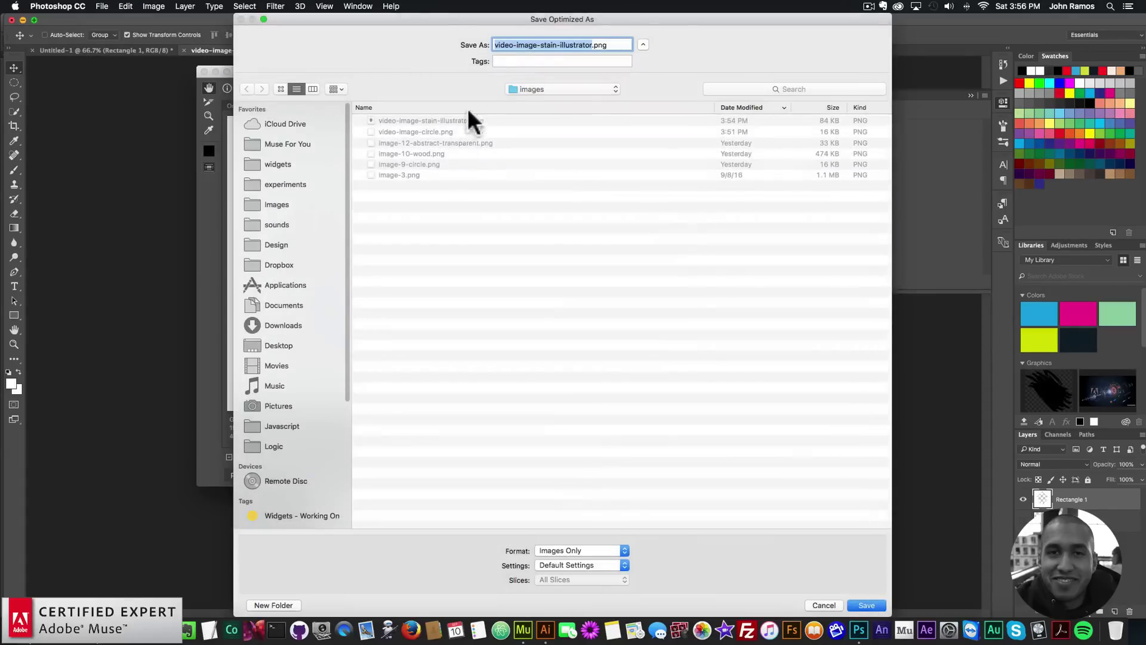
click(576, 45)
key(BackSpace)
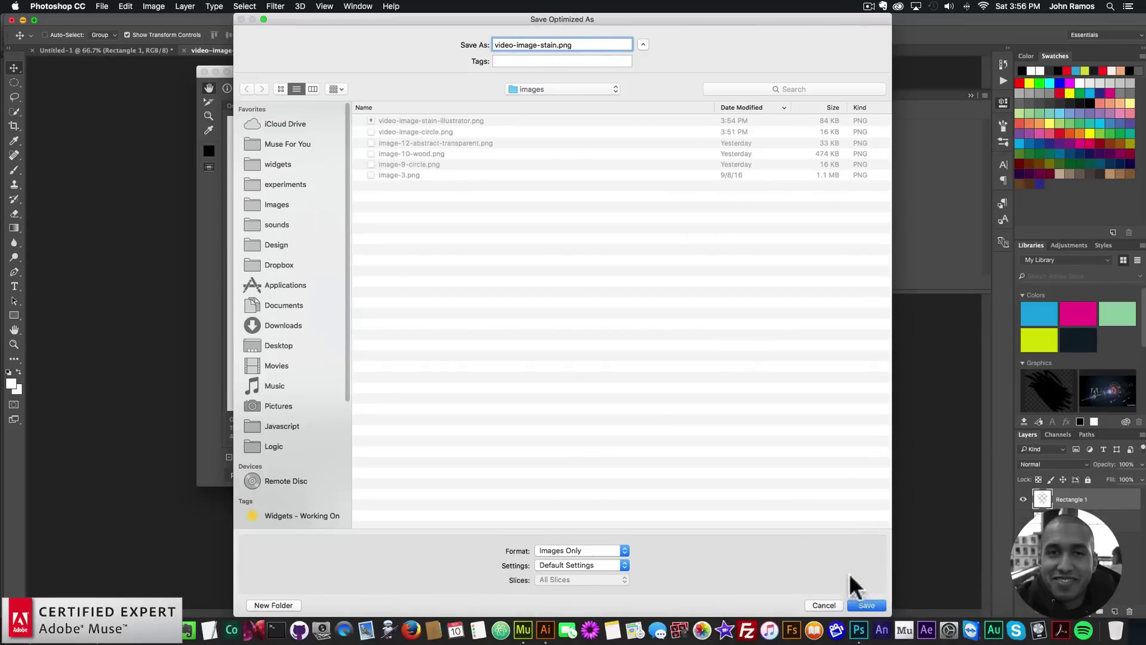
click(867, 606)
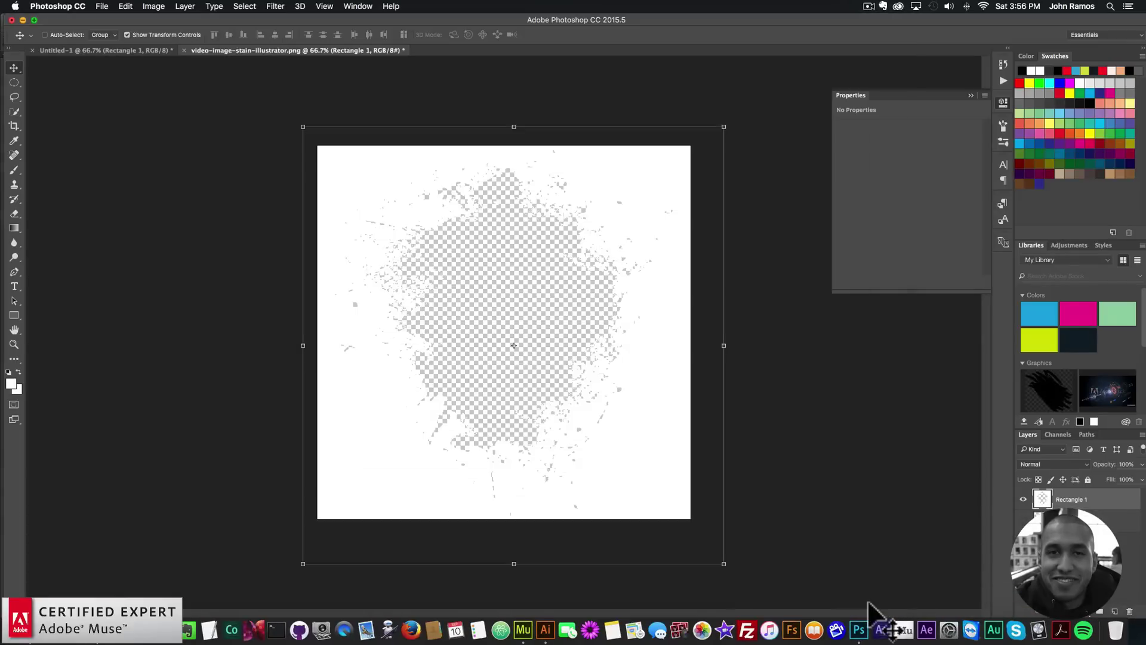
Switch to Adobe Muse, preview the page in the browser while resizing its window, and close the preview.
click(534, 630)
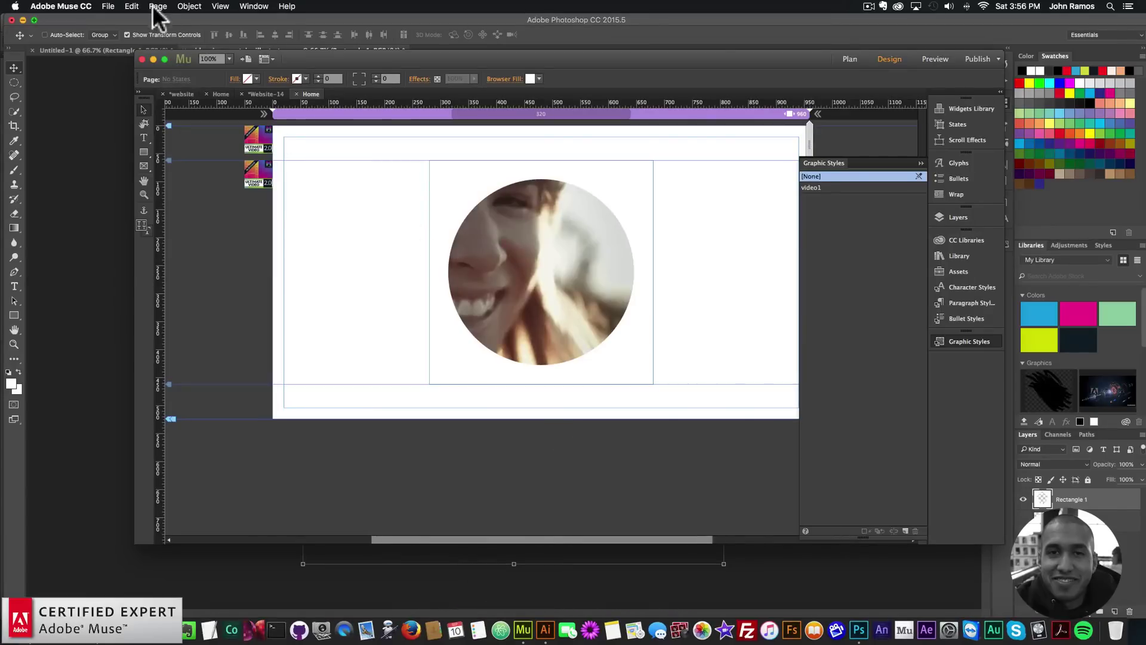
click(108, 5)
click(145, 181)
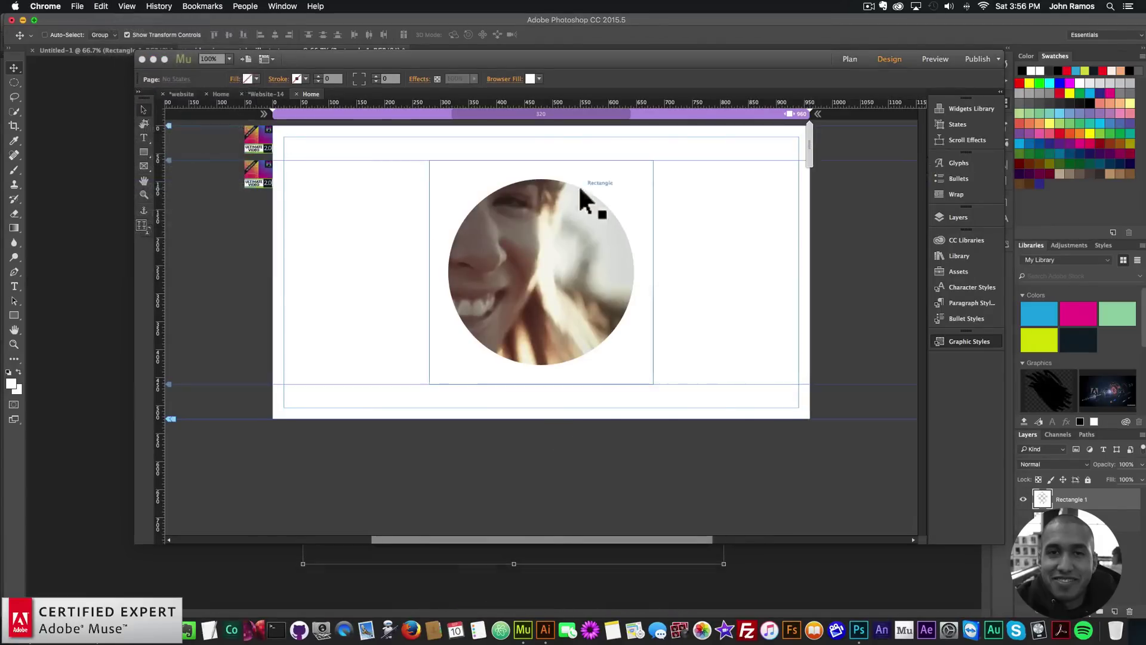
drag(932, 185, 914, 220)
click(248, 87)
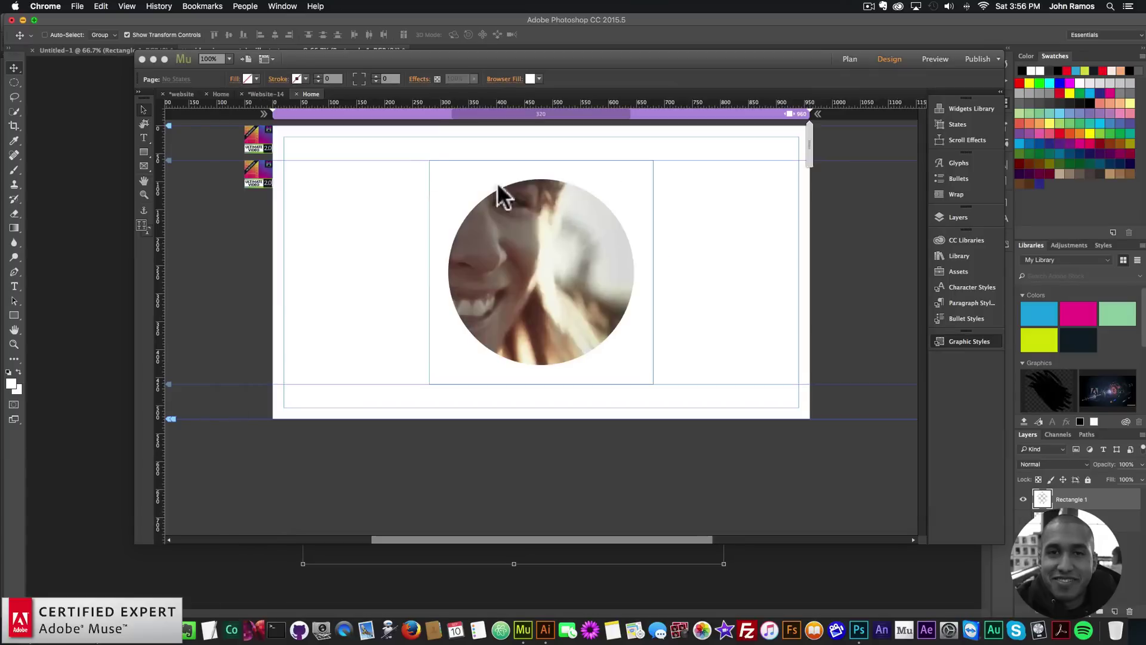
Change the Resize option of the rectangle holding the circle cutout over the video.
click(497, 184)
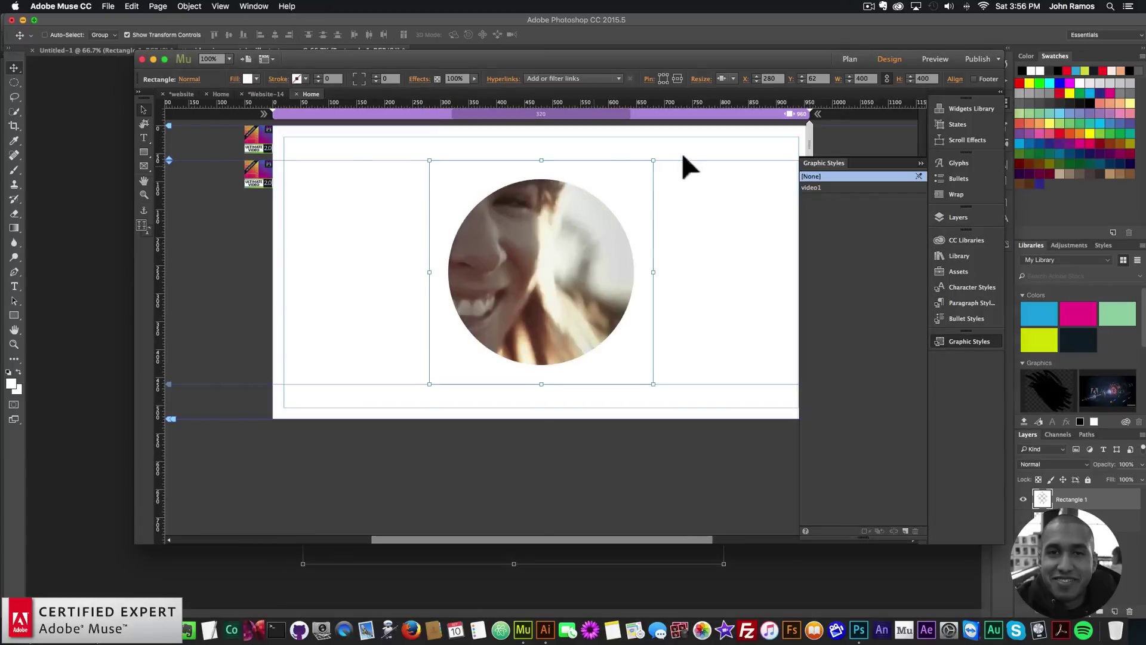
click(730, 78)
click(746, 107)
click(747, 113)
Preview the page in the browser with a narrower window to check the circle video, and return to Muse.
click(107, 7)
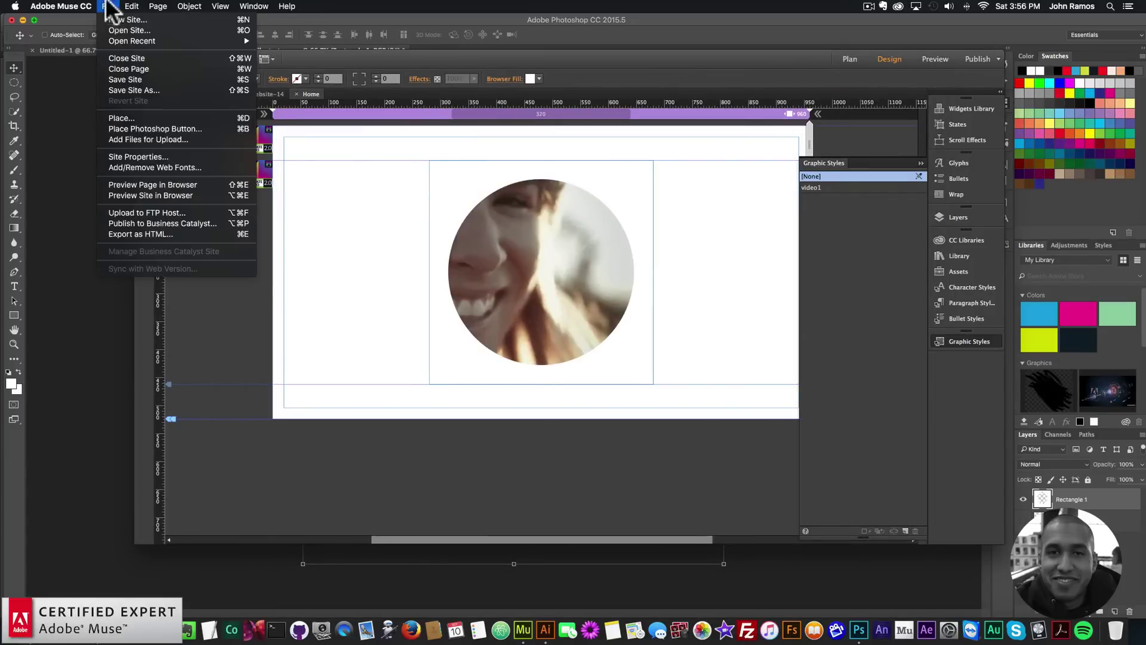
click(146, 184)
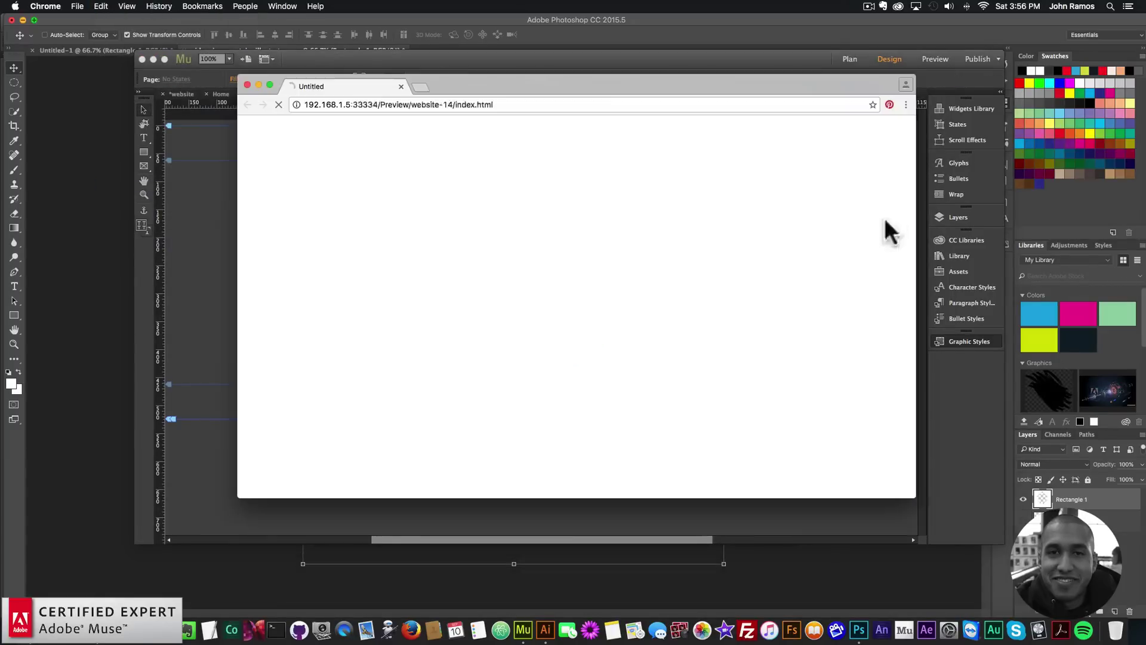
drag(915, 209, 783, 250)
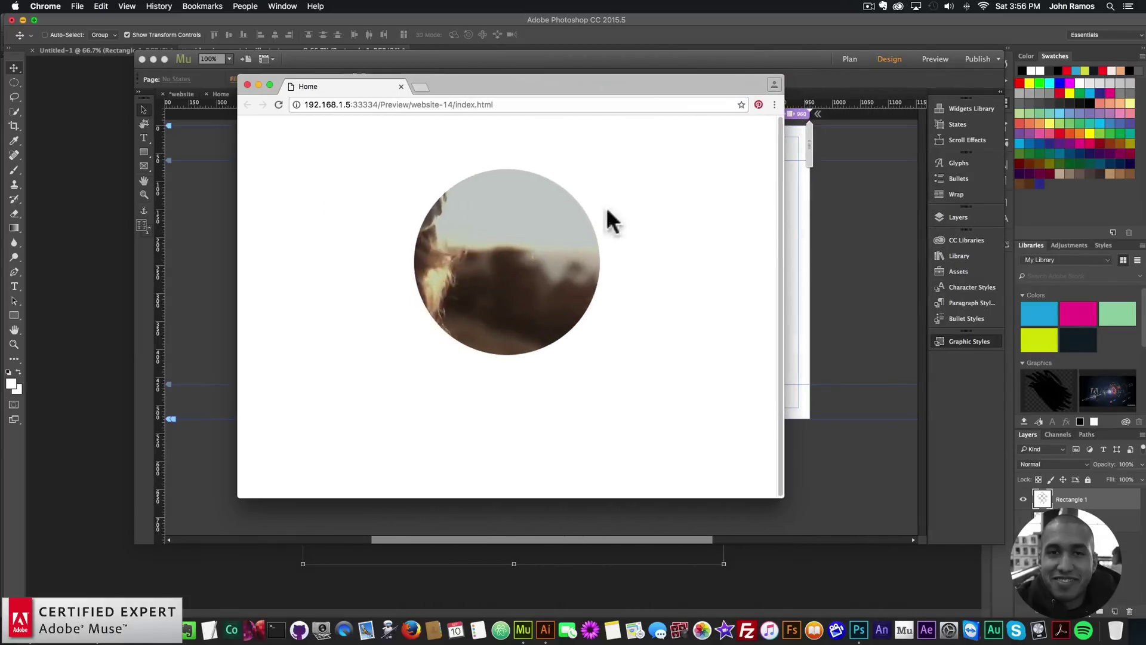
click(205, 213)
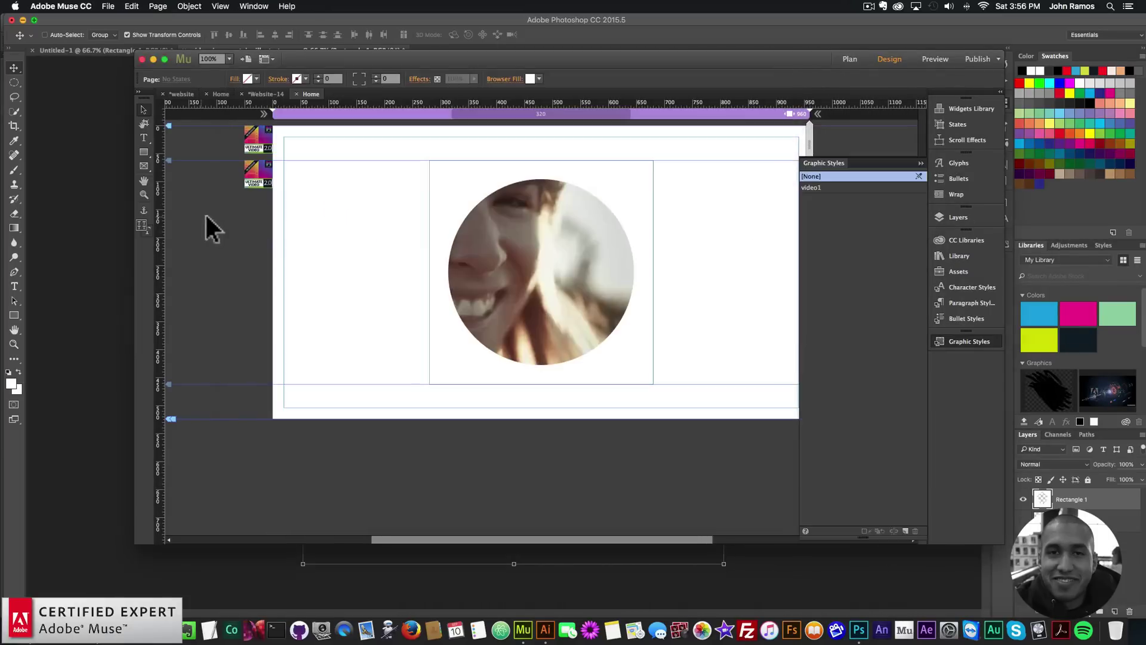
Set the circle cutout rectangle to 410 by 410 and recentre it over the video at X 275.
click(618, 168)
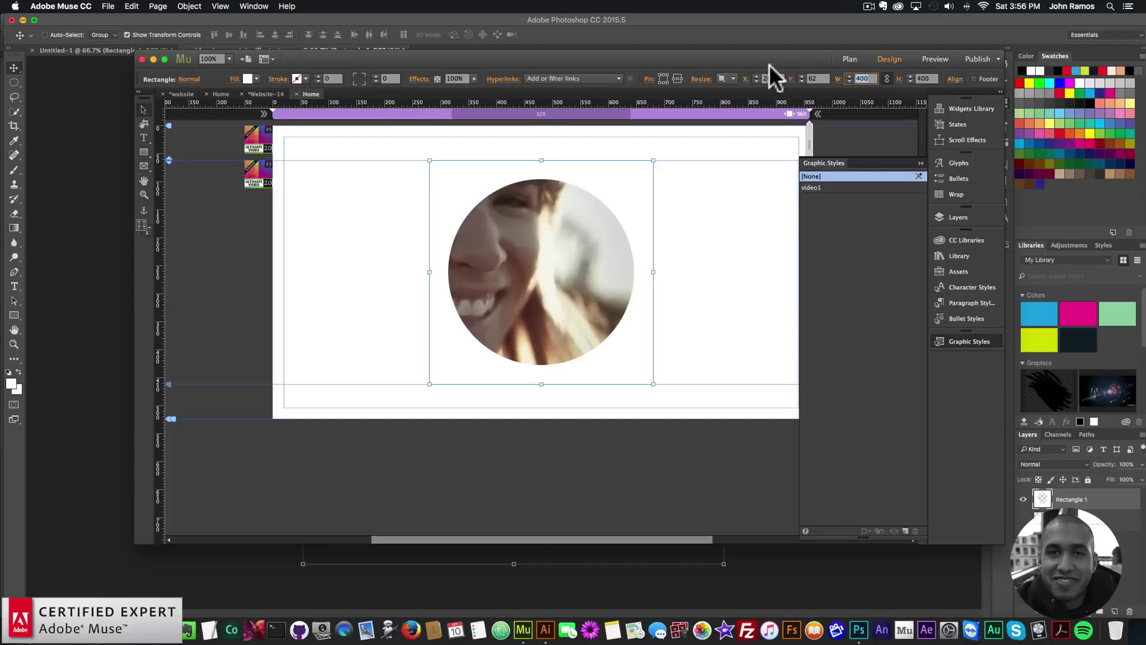
text(410)
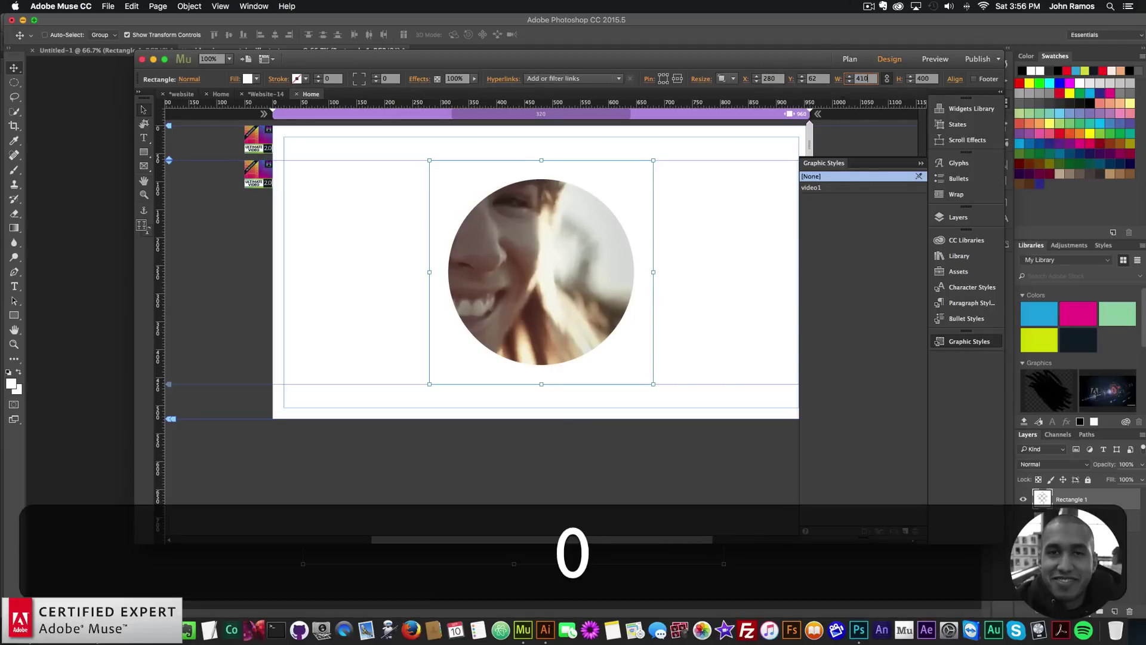
key(Return)
drag(646, 196, 643, 196)
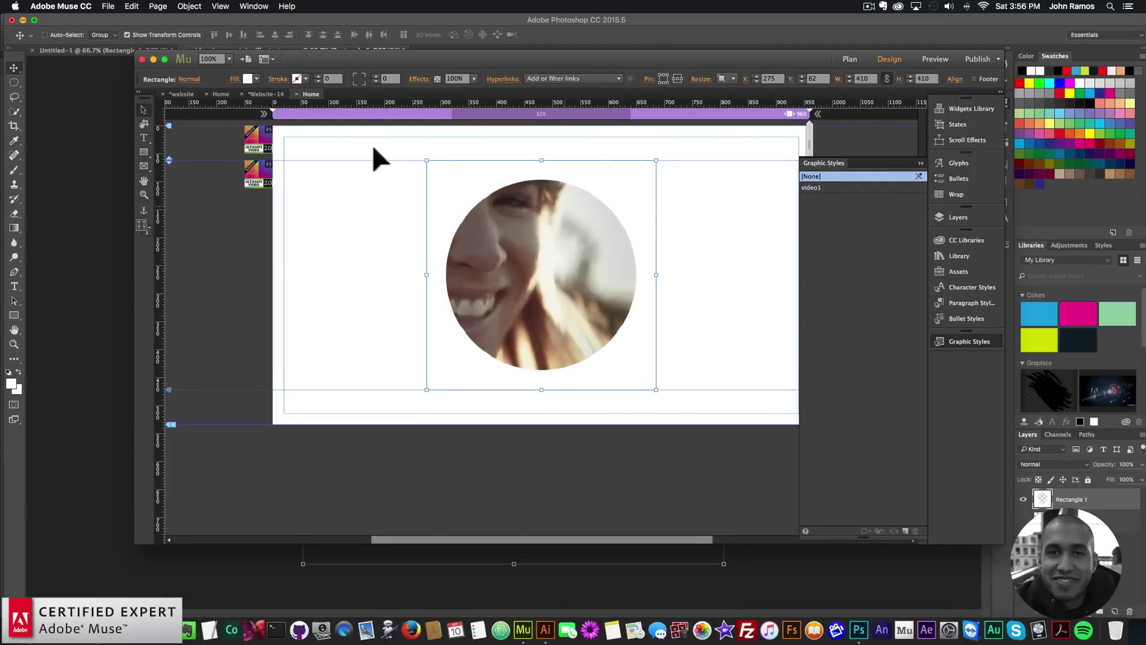
Preview the enlarged circle cutout in the browser with a wider window and close the preview.
click(110, 6)
click(173, 187)
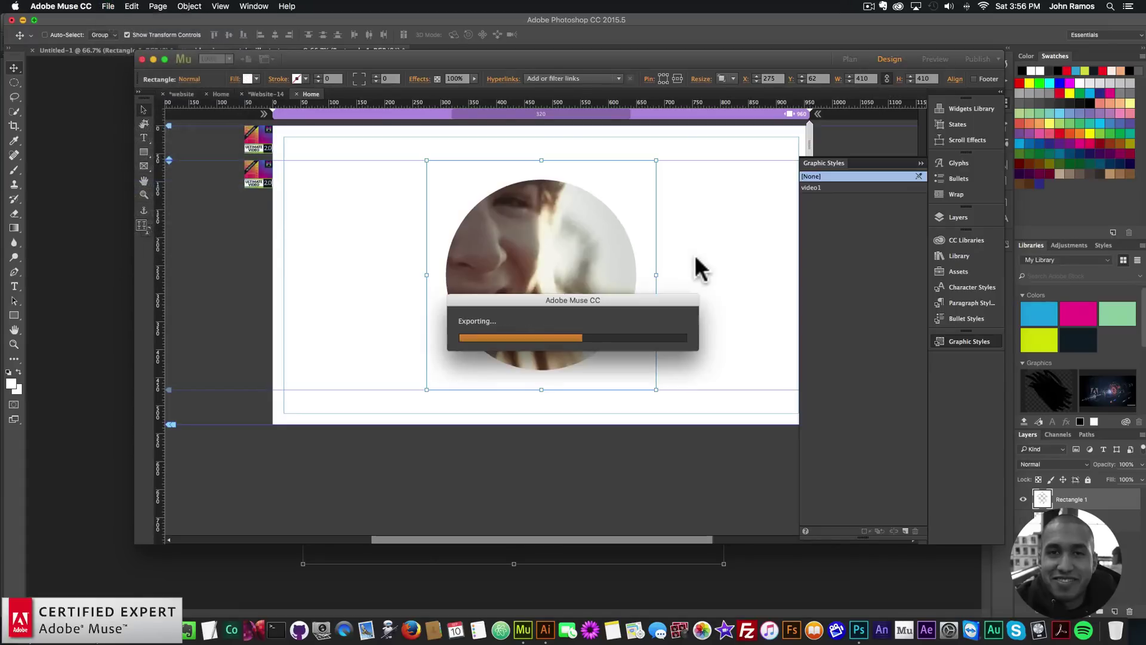
drag(778, 215, 1009, 281)
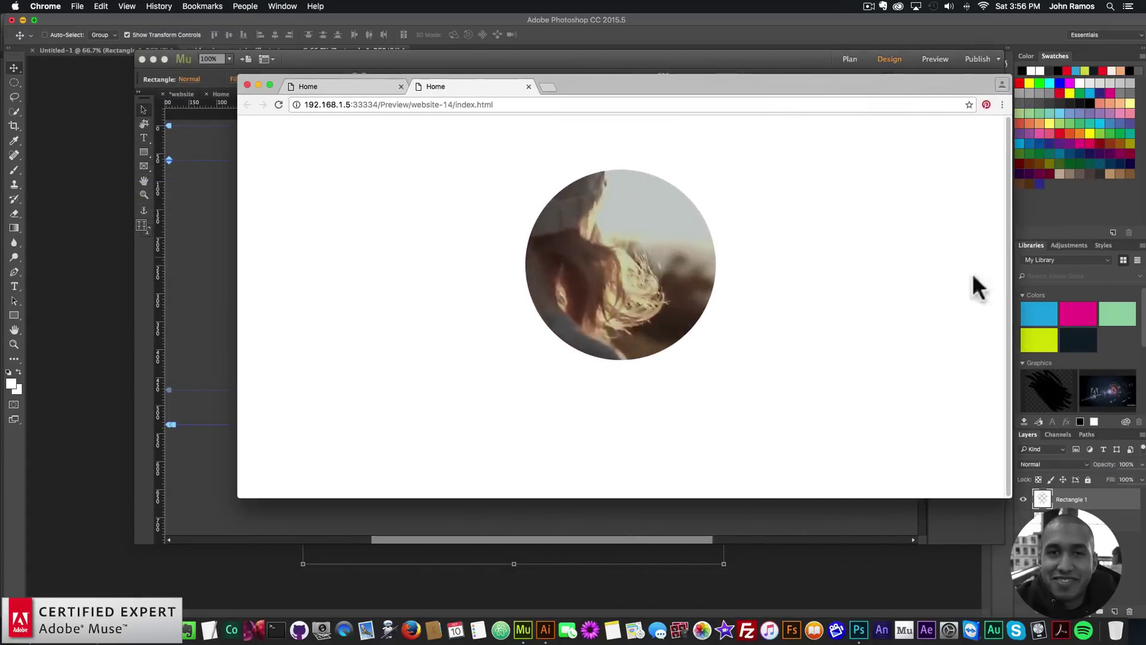
click(247, 85)
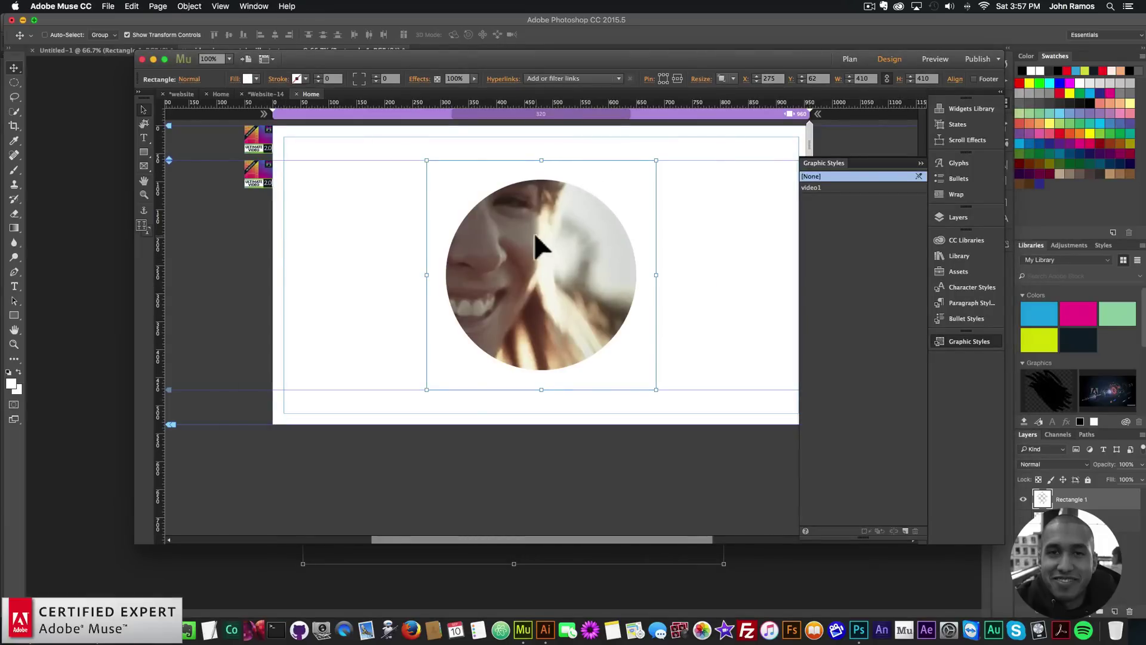
Replace the rectangle's fill image with video-image-stain.png from the images folder.
click(233, 80)
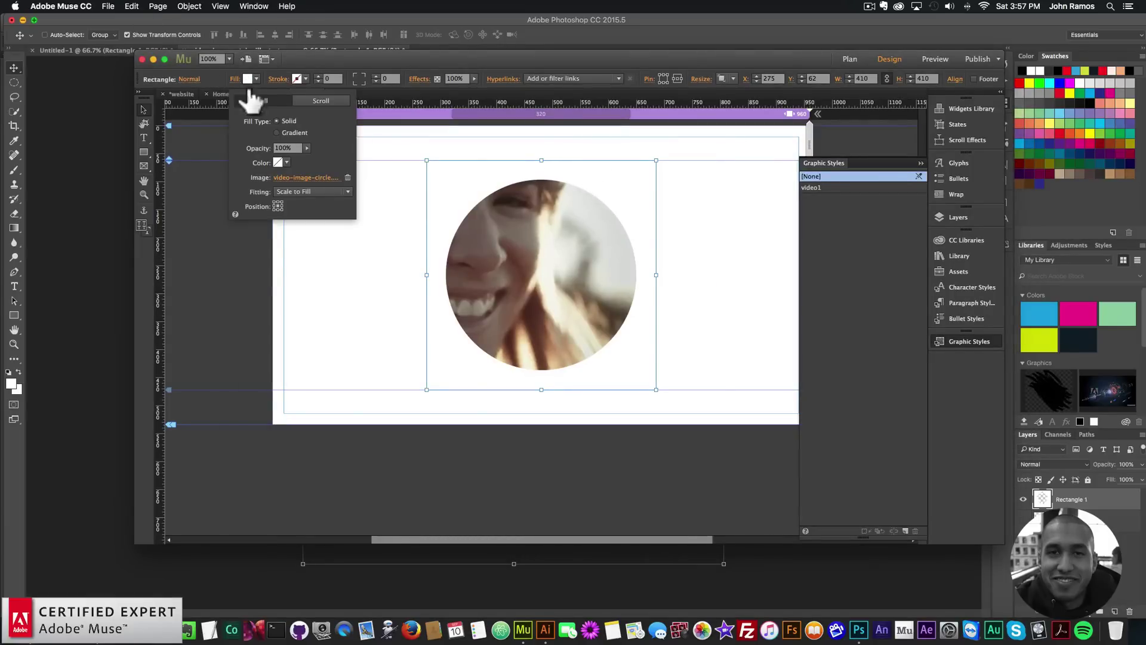
click(312, 178)
click(550, 142)
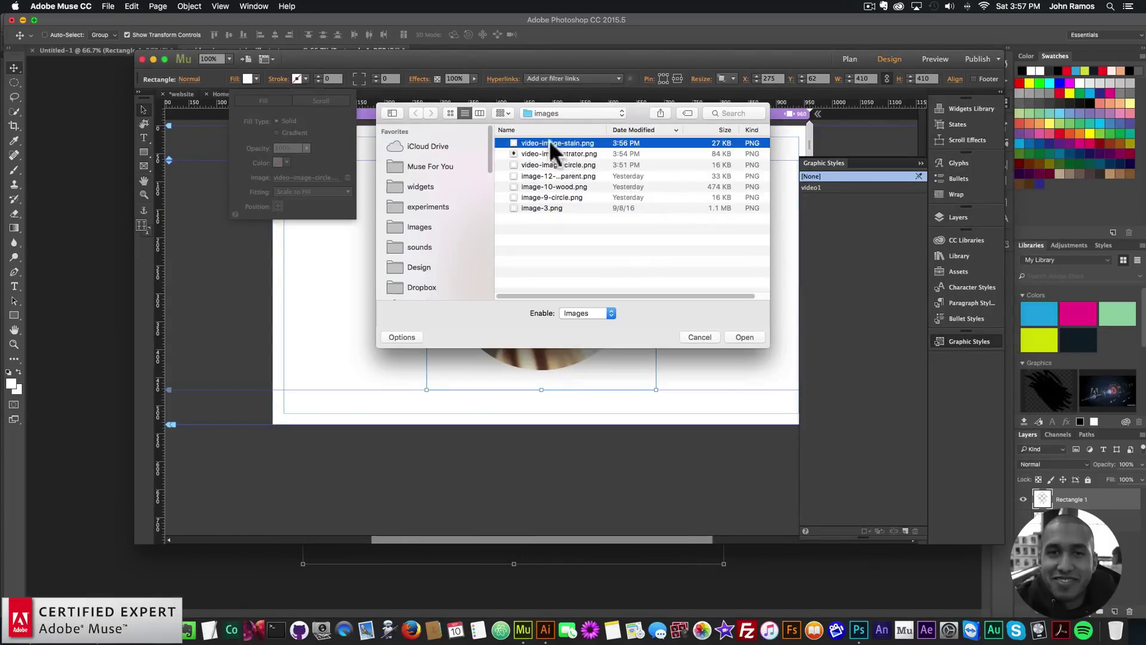
double_click(550, 142)
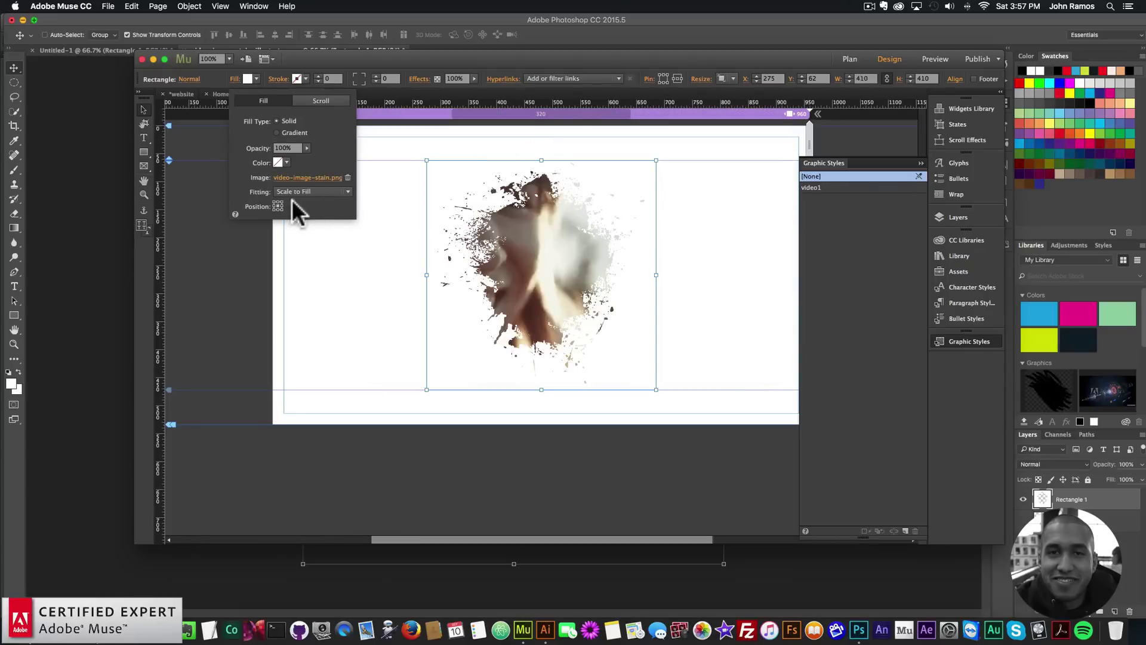
Preview the splatter-shaped video in the browser, widen the window to check its position, and return to Muse.
click(108, 6)
click(157, 185)
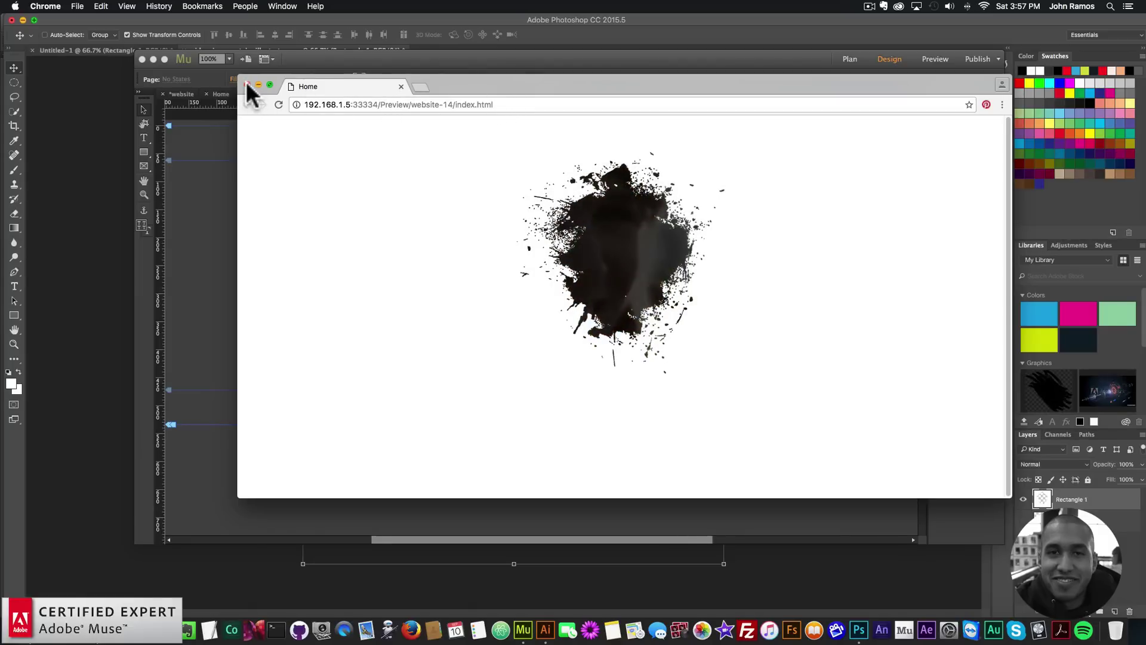
drag(1010, 192, 1040, 276)
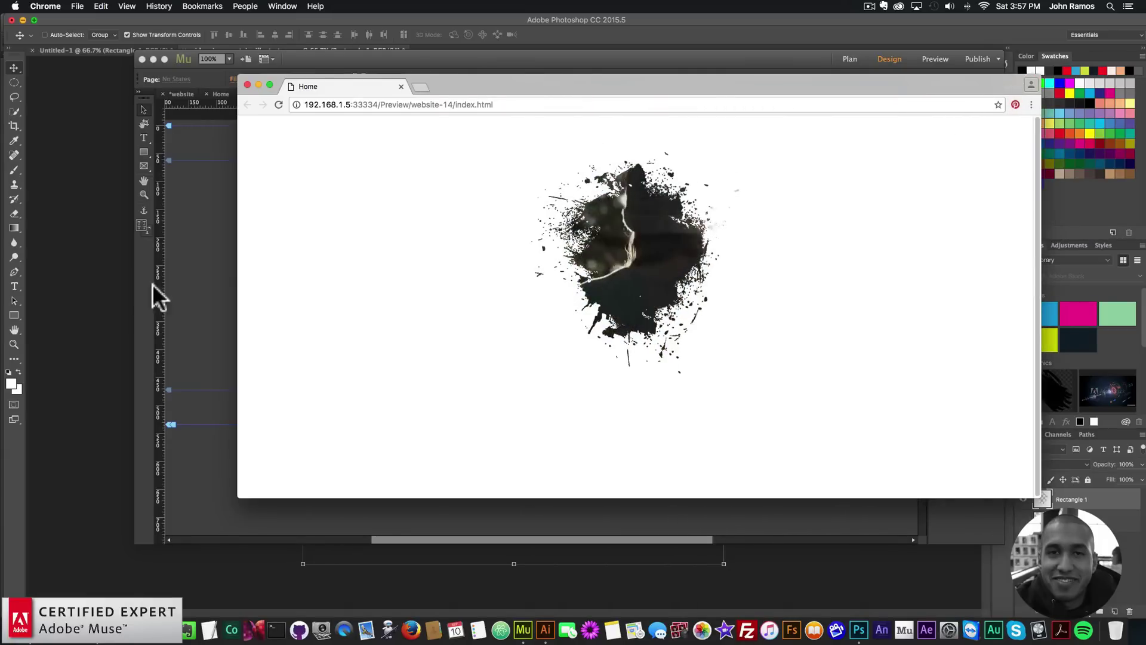
click(225, 212)
Add a text frame overlapping the lower right of the splatter with the text "MUSE FOR YOU".
click(143, 137)
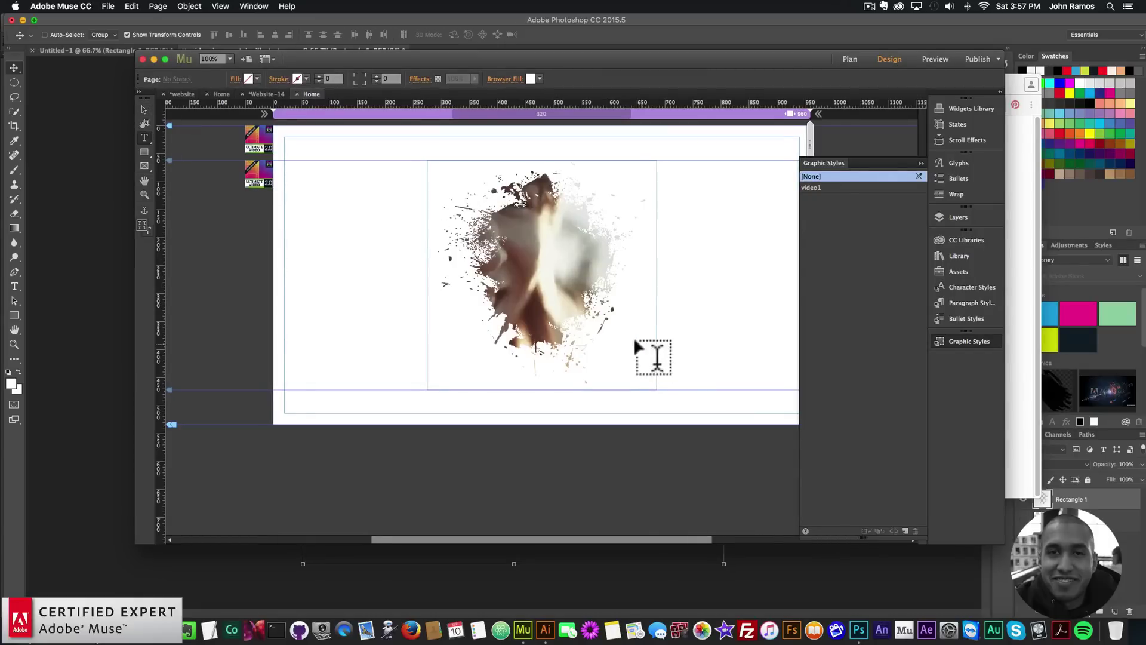
drag(616, 338, 793, 378)
text(MUSE FOR YOU)
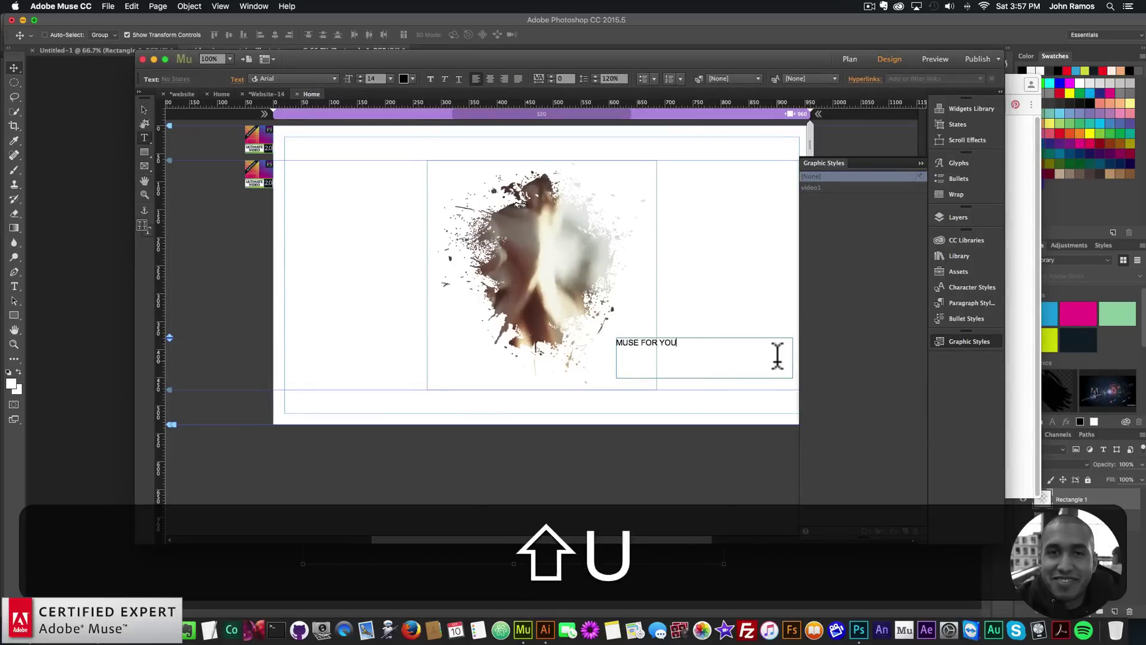
Format the whole "MUSE FOR YOU" text in Lato at size 48.
key(shift+super+a)
key(super+a)
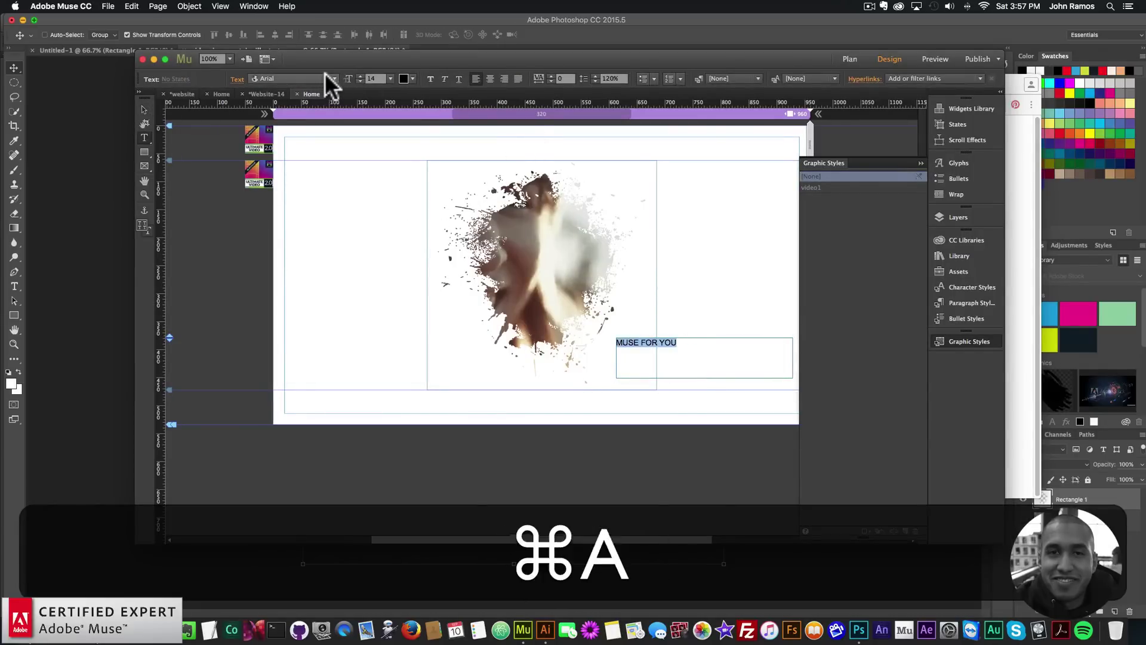
click(334, 79)
text(lato)
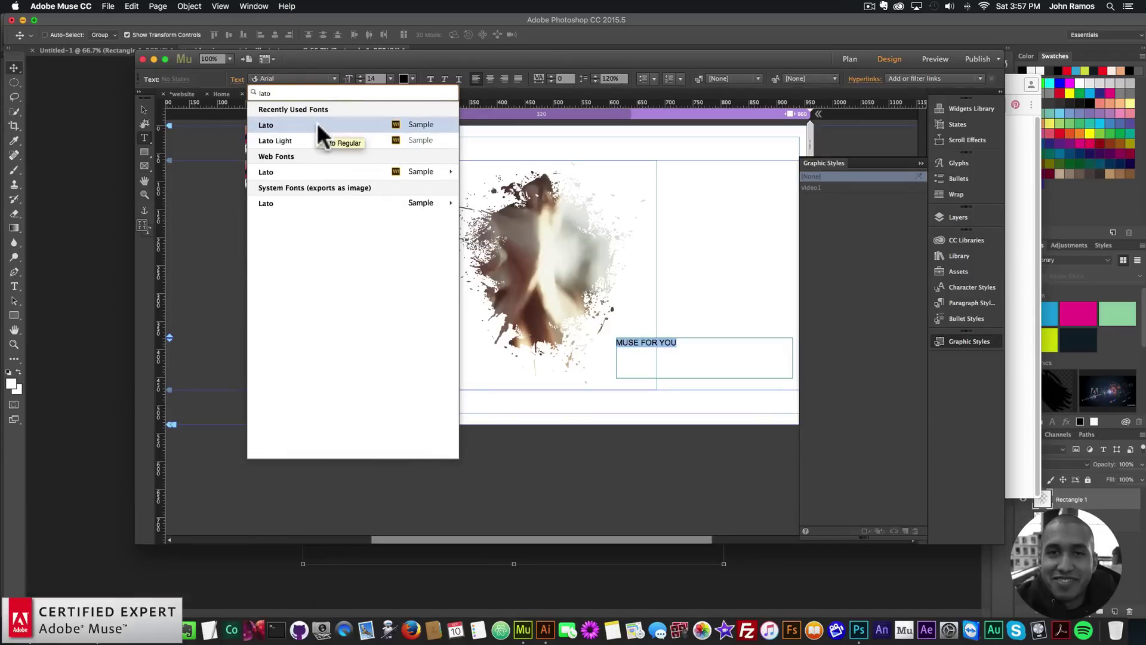
click(317, 124)
click(391, 79)
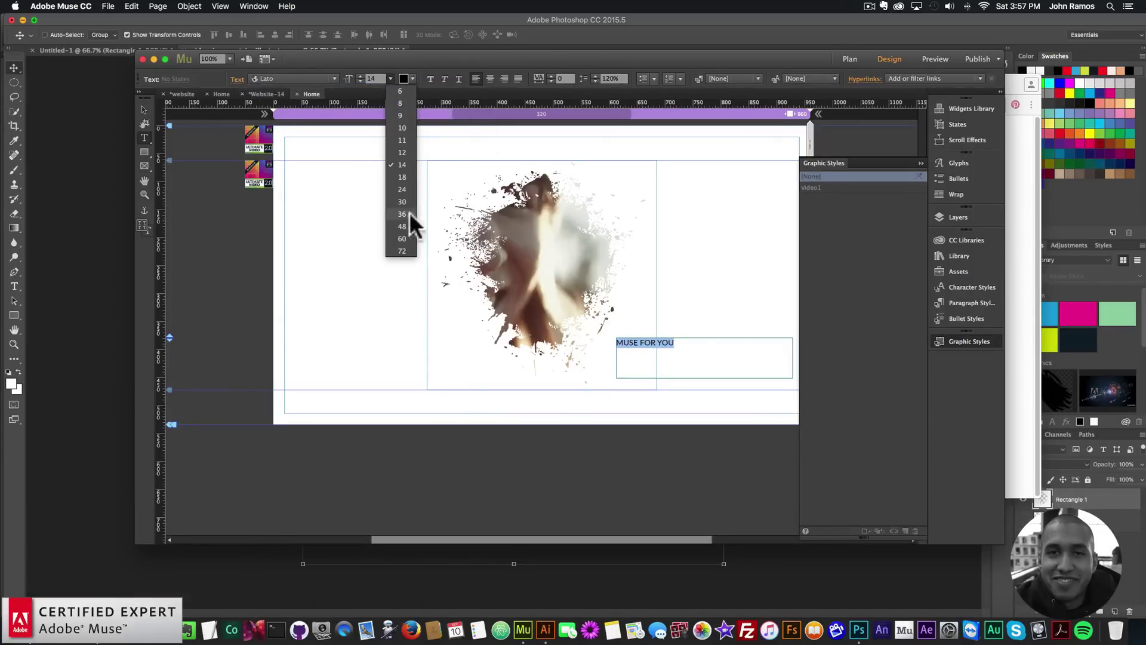
click(403, 230)
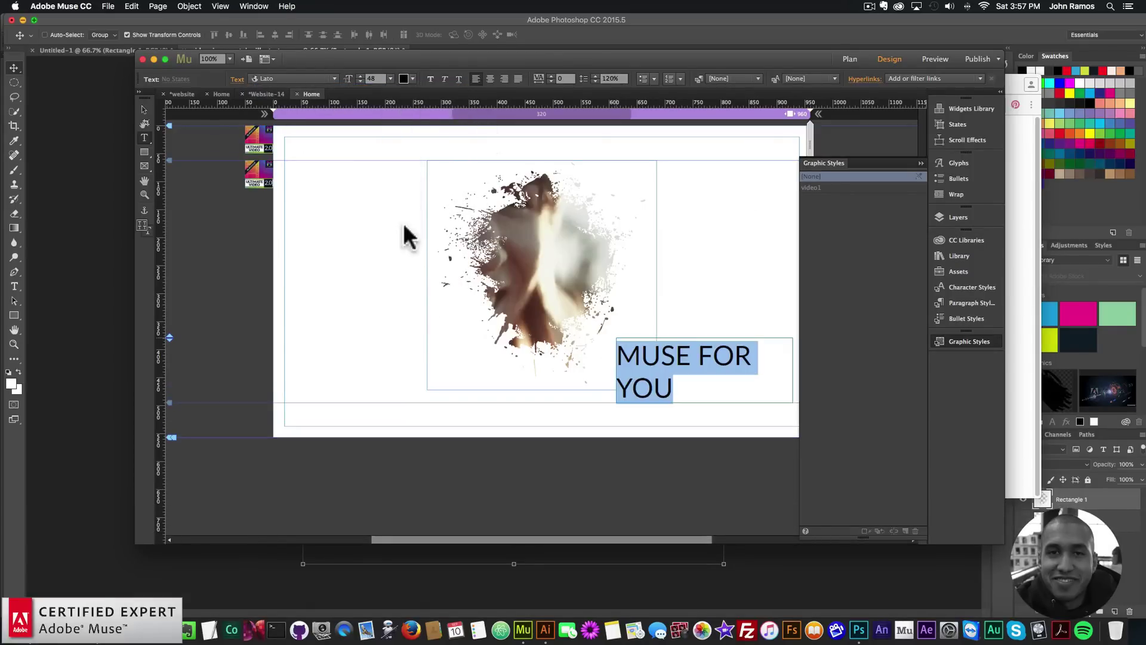
Set the whole "MUSE FOR YOU" text to size 36.
click(143, 109)
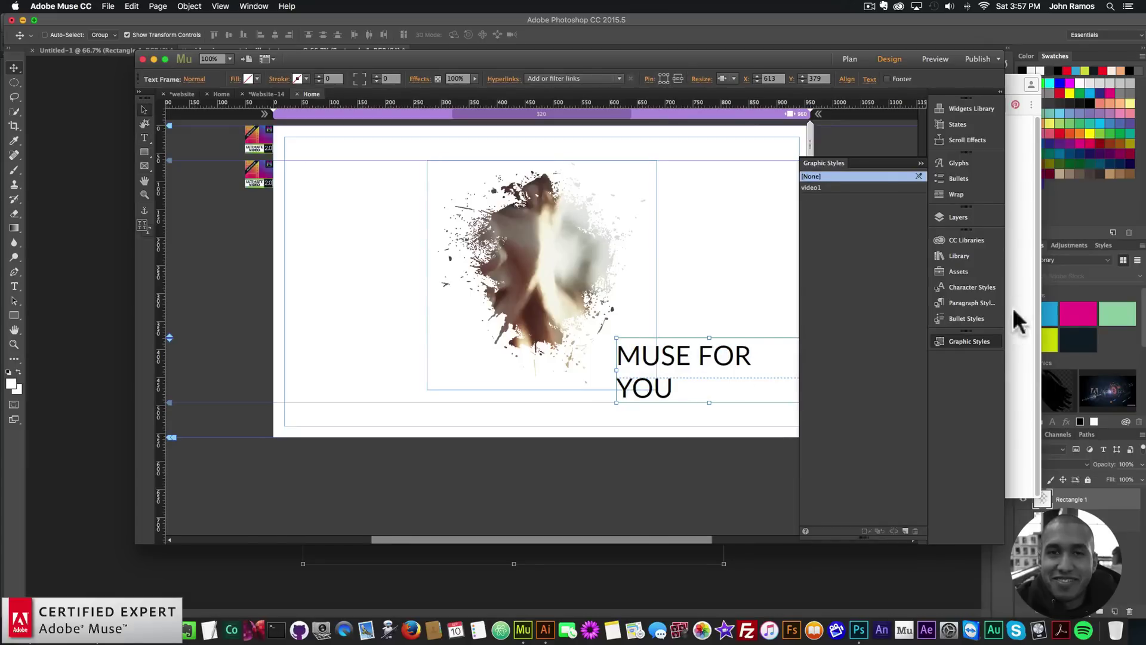
double_click(702, 379)
key(super+a)
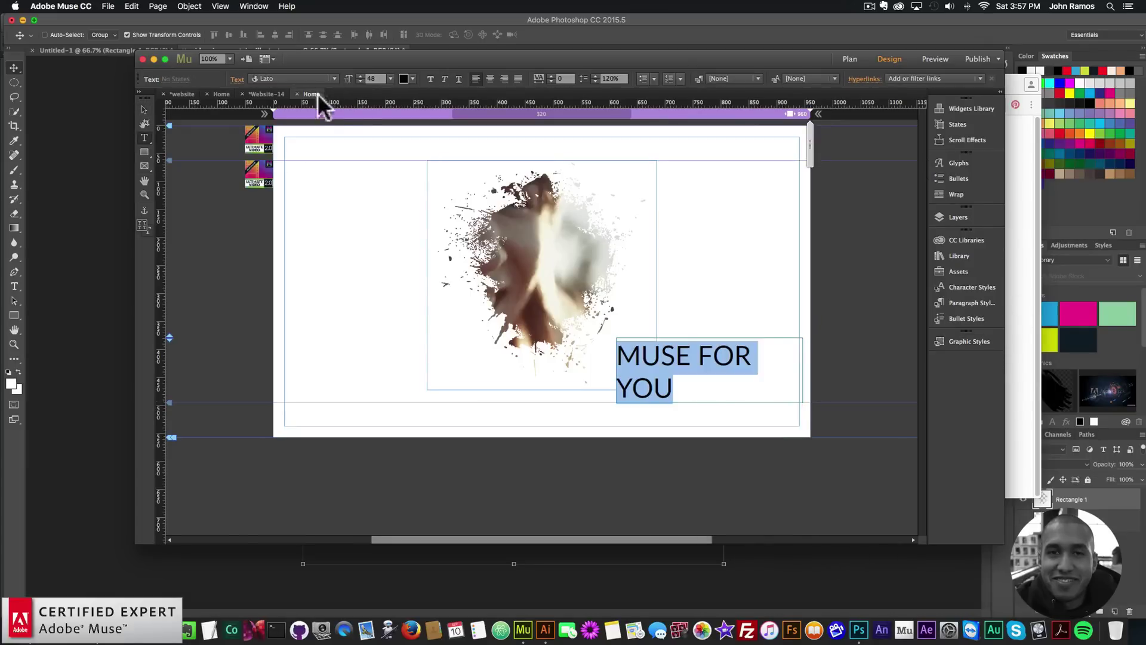
click(391, 79)
click(405, 213)
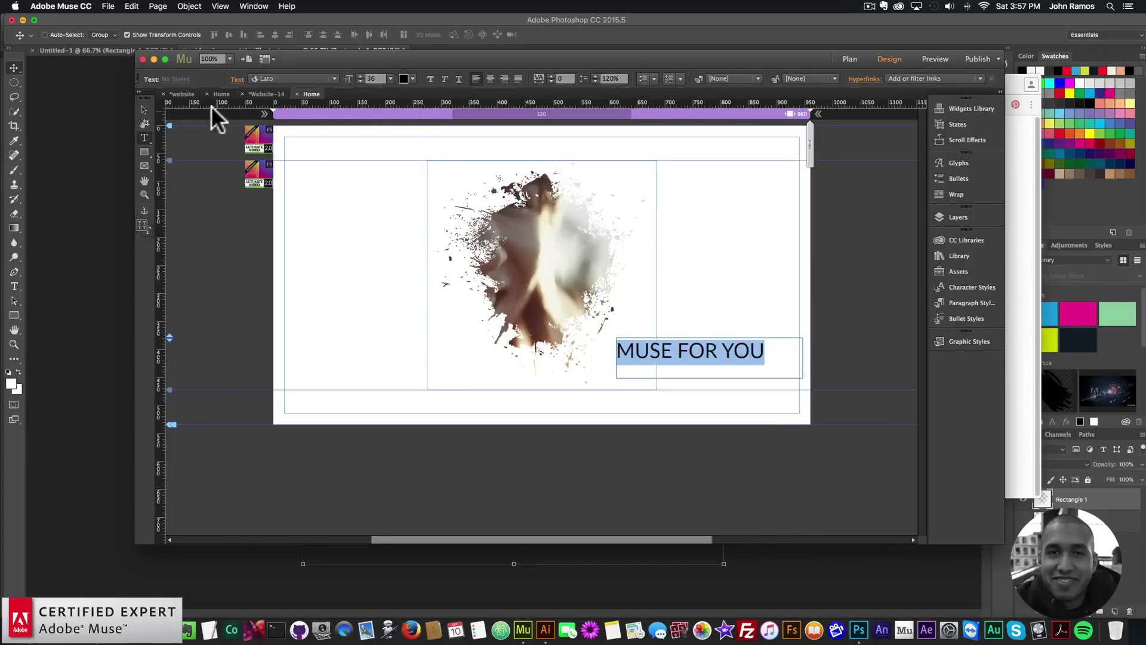
Narrow the "MUSE FOR YOU" text frame and place it at about X 620, Y 390, near the splatter's lower right edge.
click(144, 109)
drag(708, 378, 692, 356)
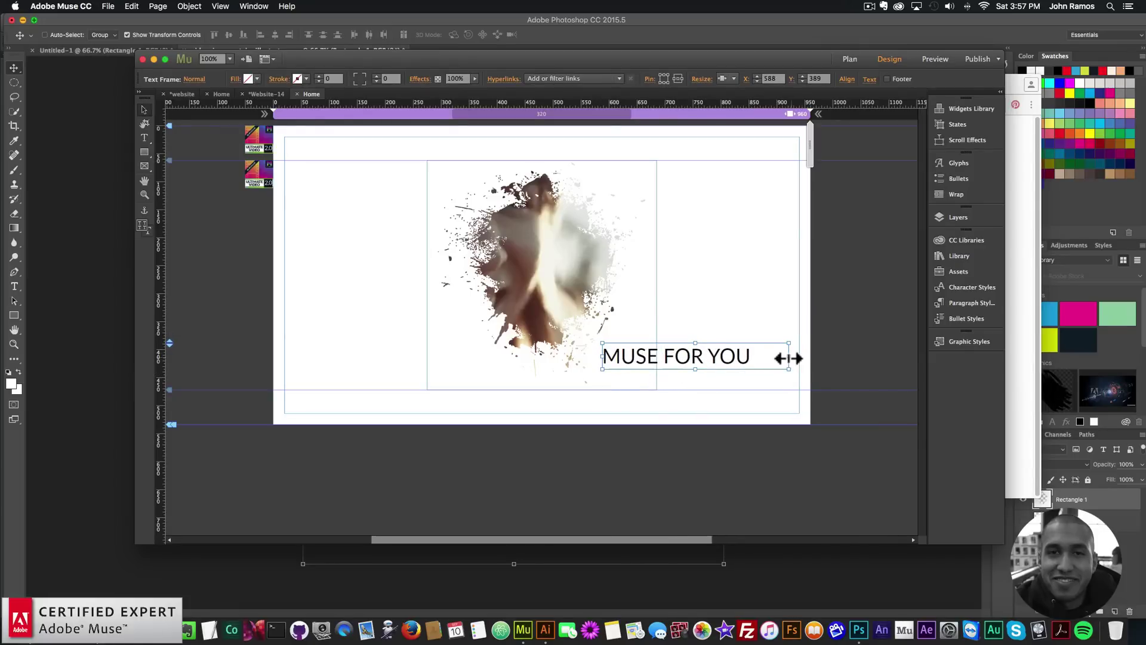
drag(785, 355, 758, 354)
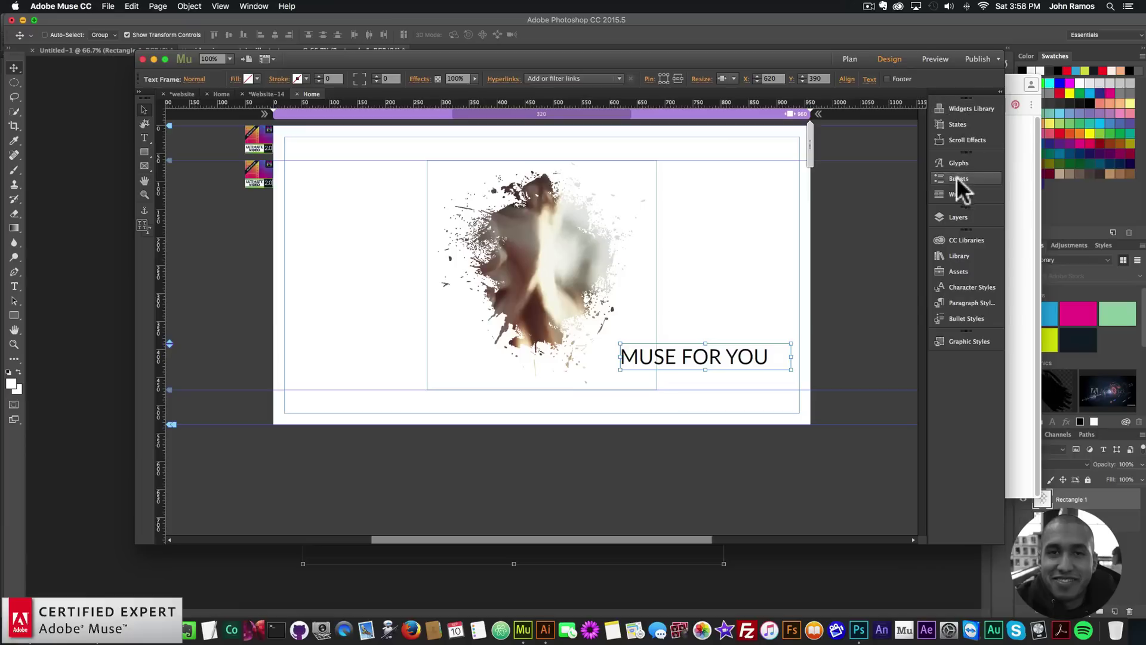
click(958, 241)
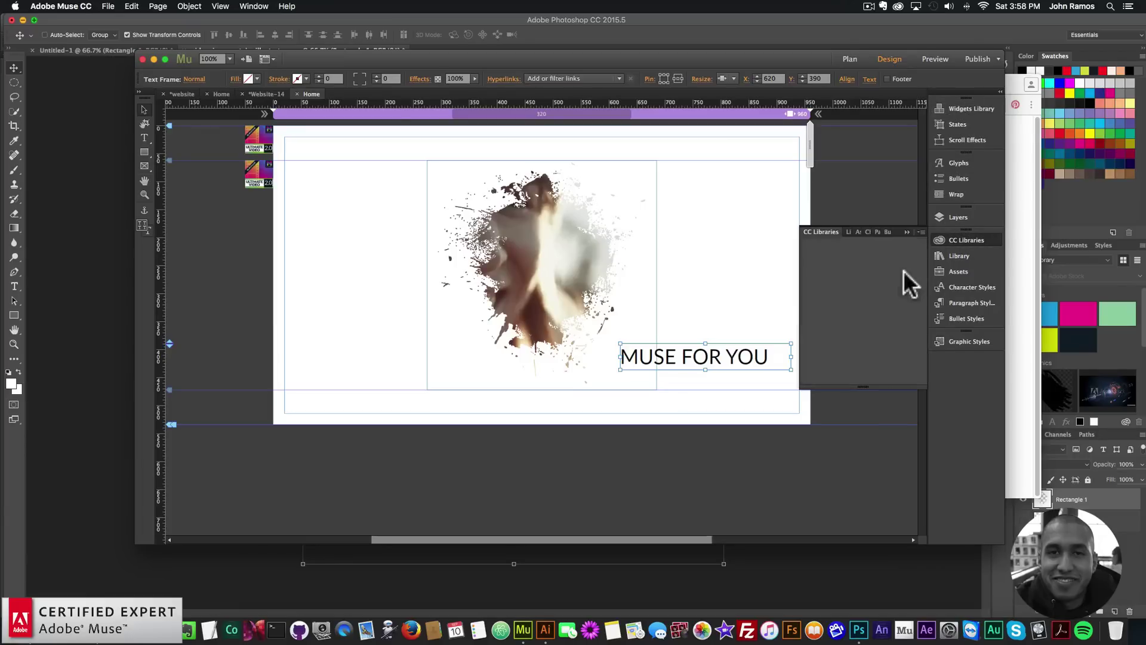
click(769, 355)
key(super+a)
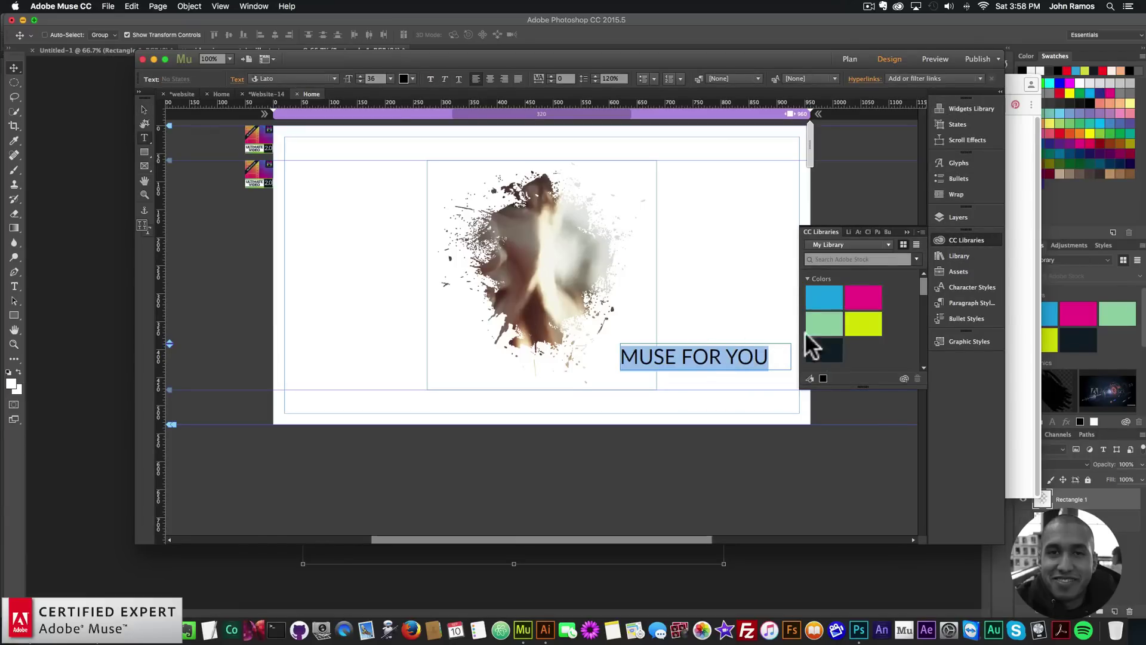
click(962, 239)
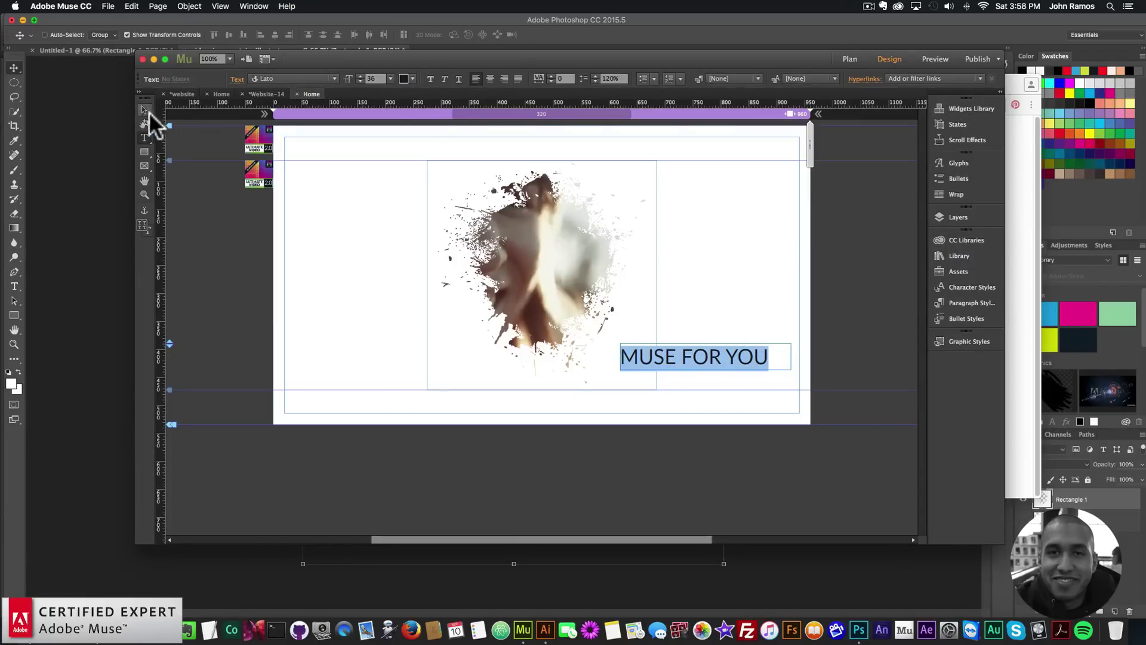
Move the "MUSE FOR YOU" text frame closer to the splatter, at about X 587, Y 384, and deselect it.
key(Escape)
drag(720, 375, 690, 357)
key(Escape)
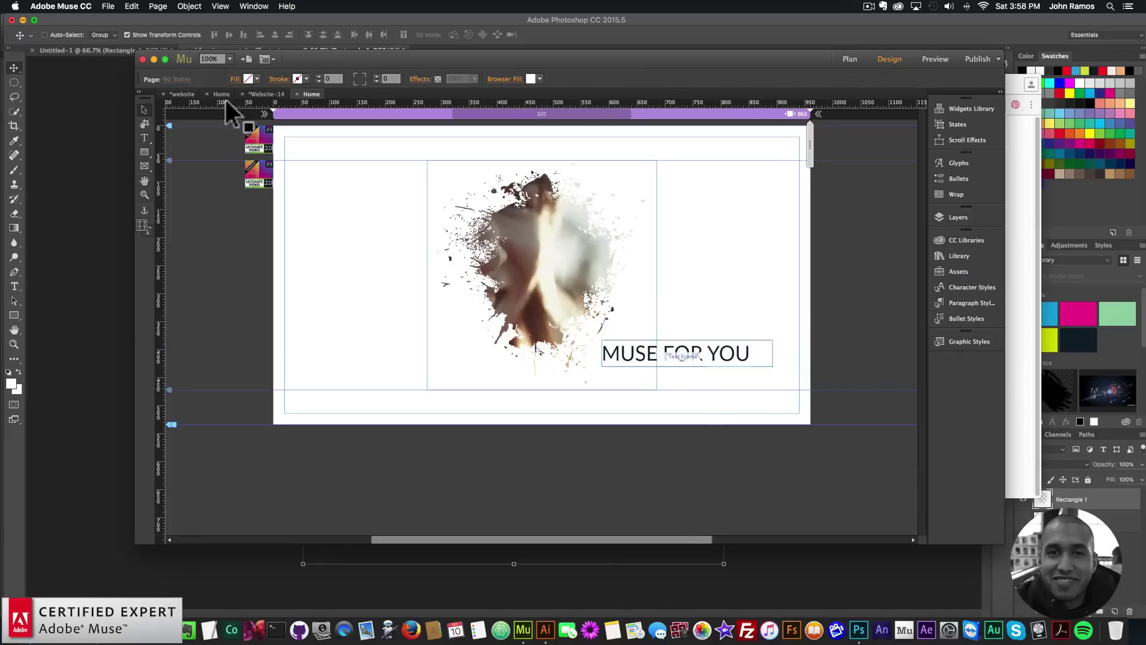
Preview the page in the browser, narrow the window to check the text beside the splatter, and return to Muse.
click(108, 6)
click(134, 184)
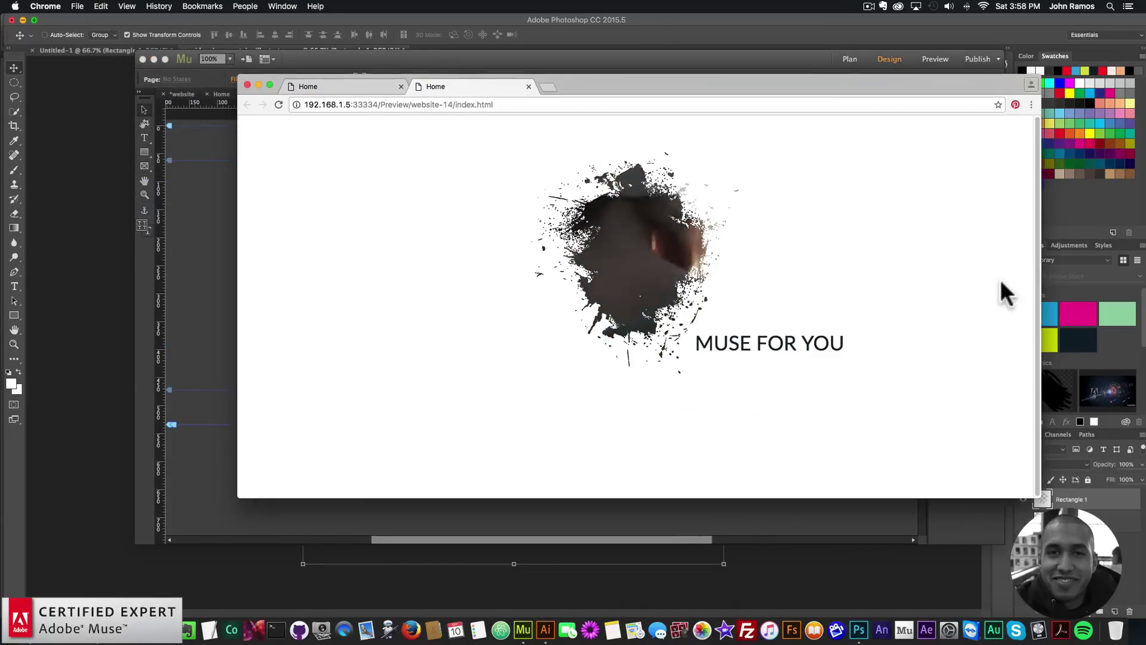
drag(1037, 274, 1011, 317)
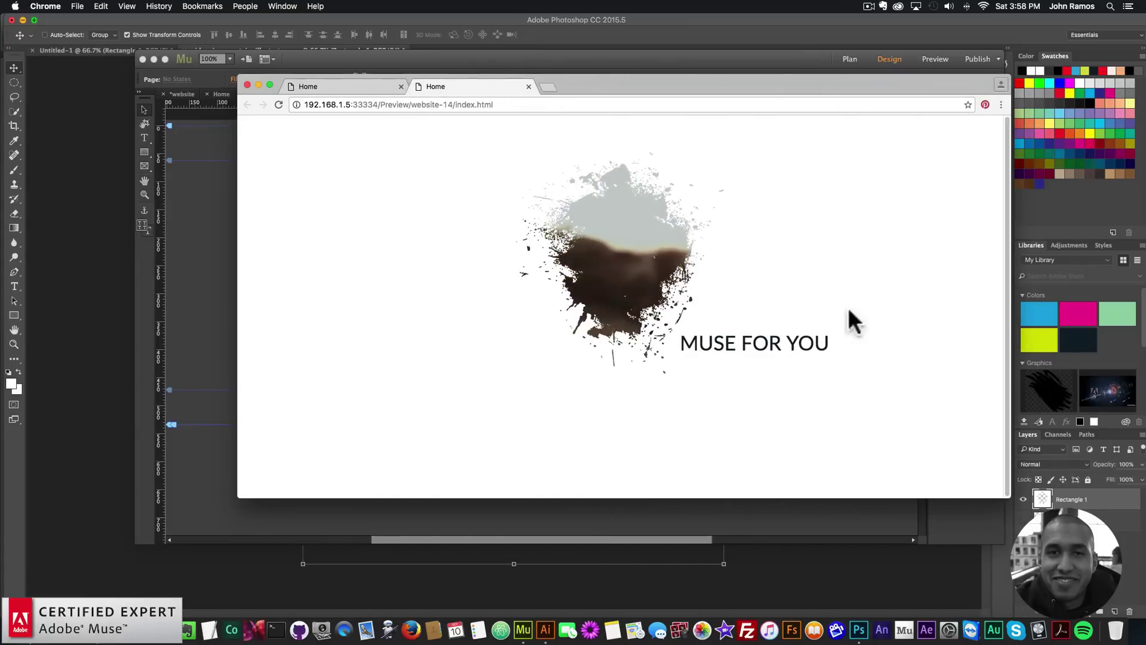
click(247, 86)
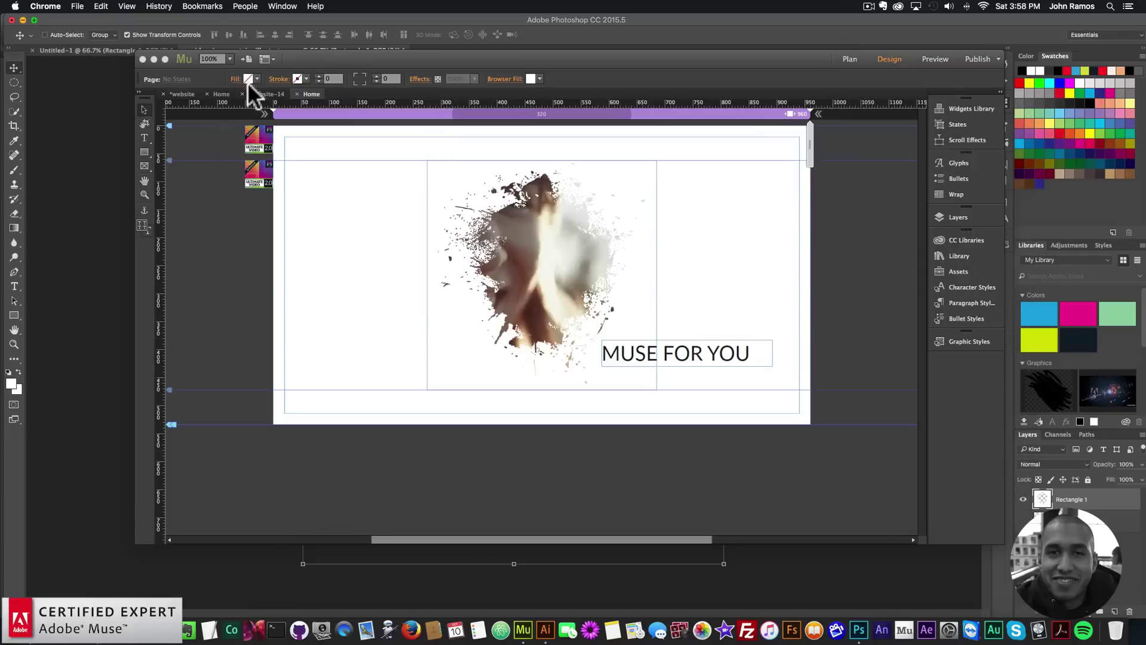
Add page breakpoints at widths 768 and 480.
click(761, 113)
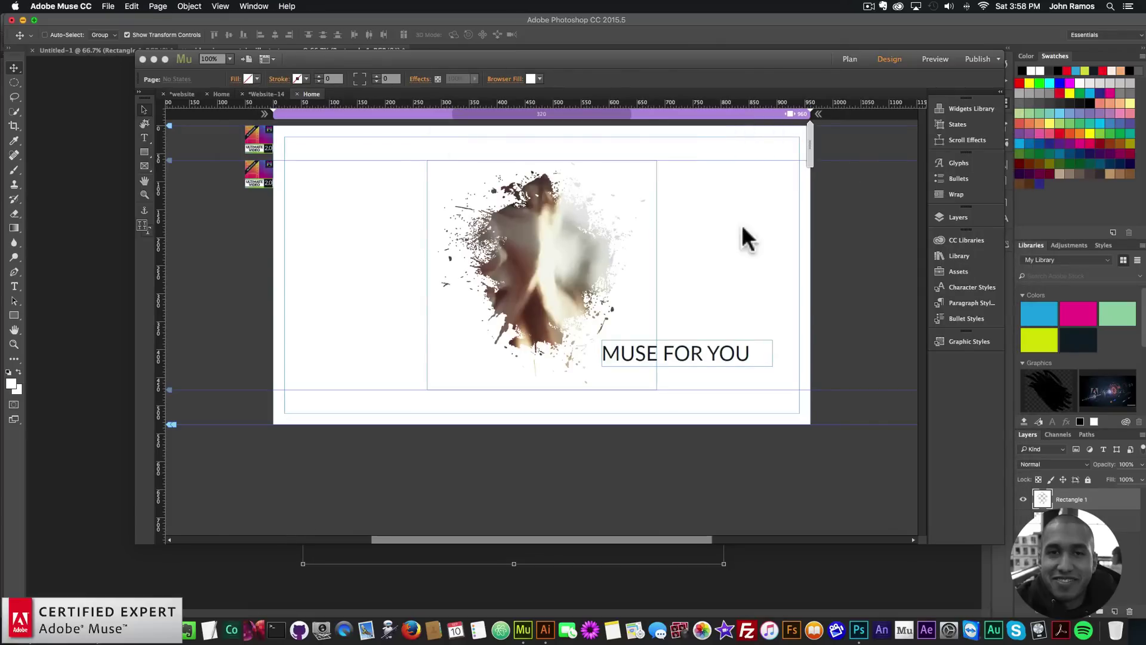
right_click(742, 113)
click(784, 120)
text(768)
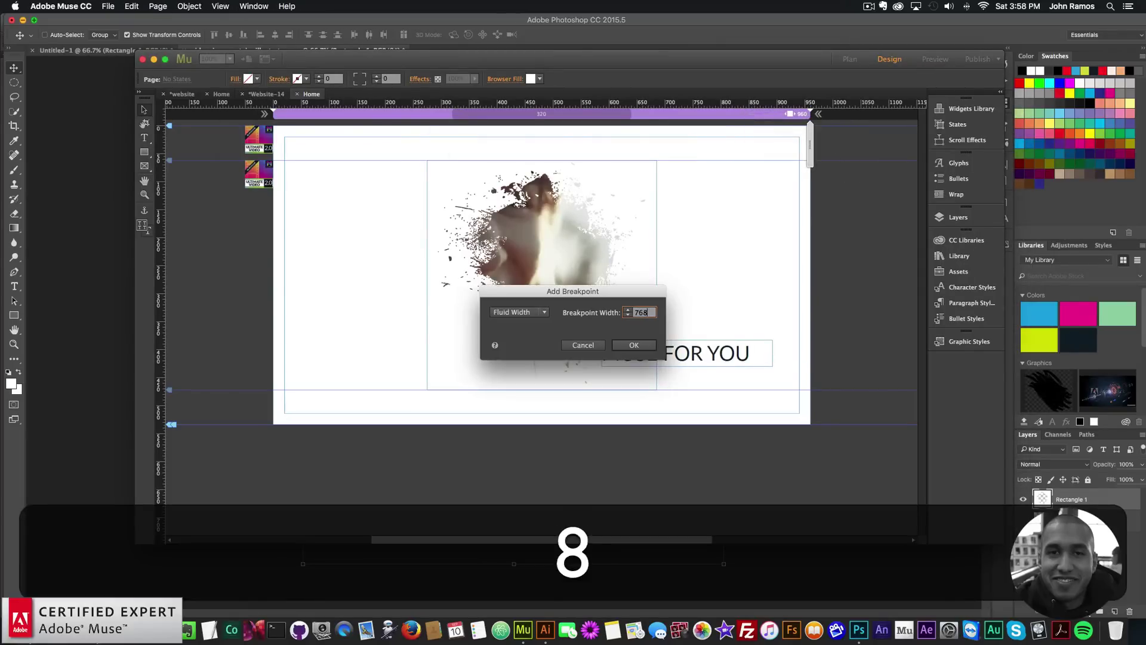
key(Return)
right_click(711, 115)
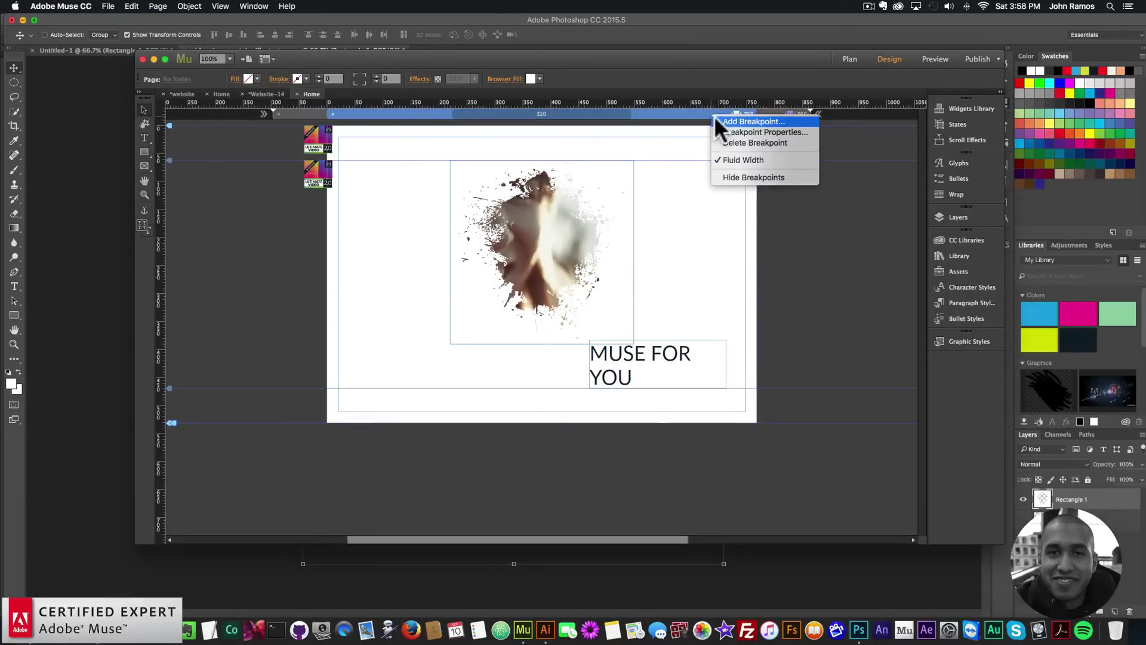
click(738, 119)
text(480)
key(Return)
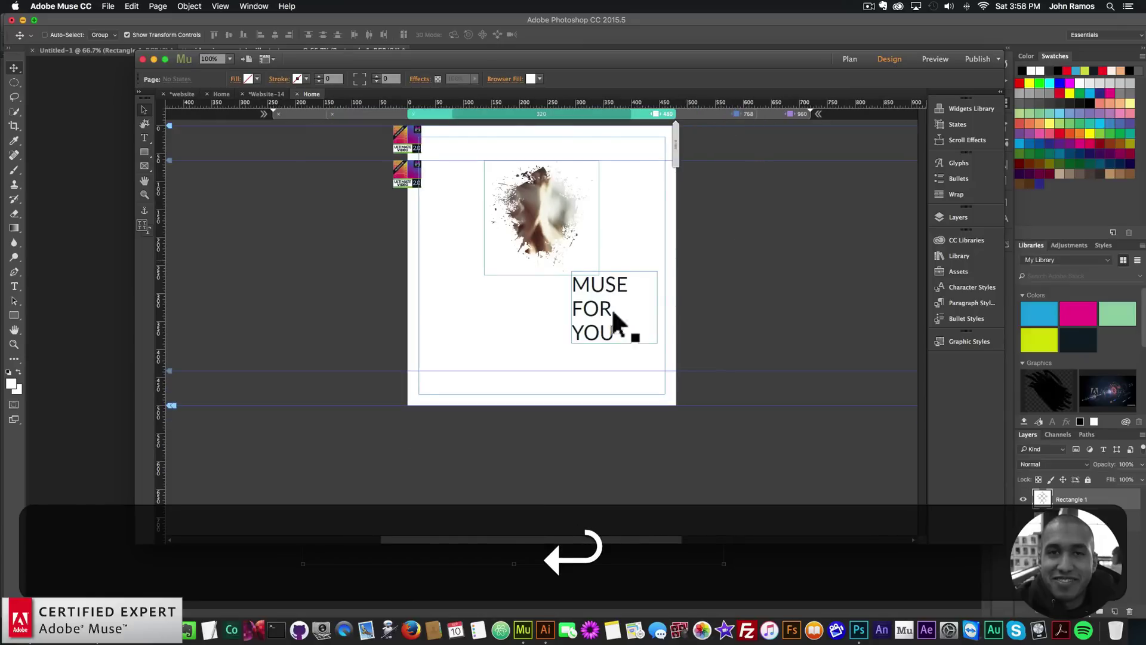
At the 480 breakpoint, set the "MUSE FOR YOU" text to size 18 and move its frame up to about X 296, Y 227.
click(576, 316)
click(617, 330)
key(super+a)
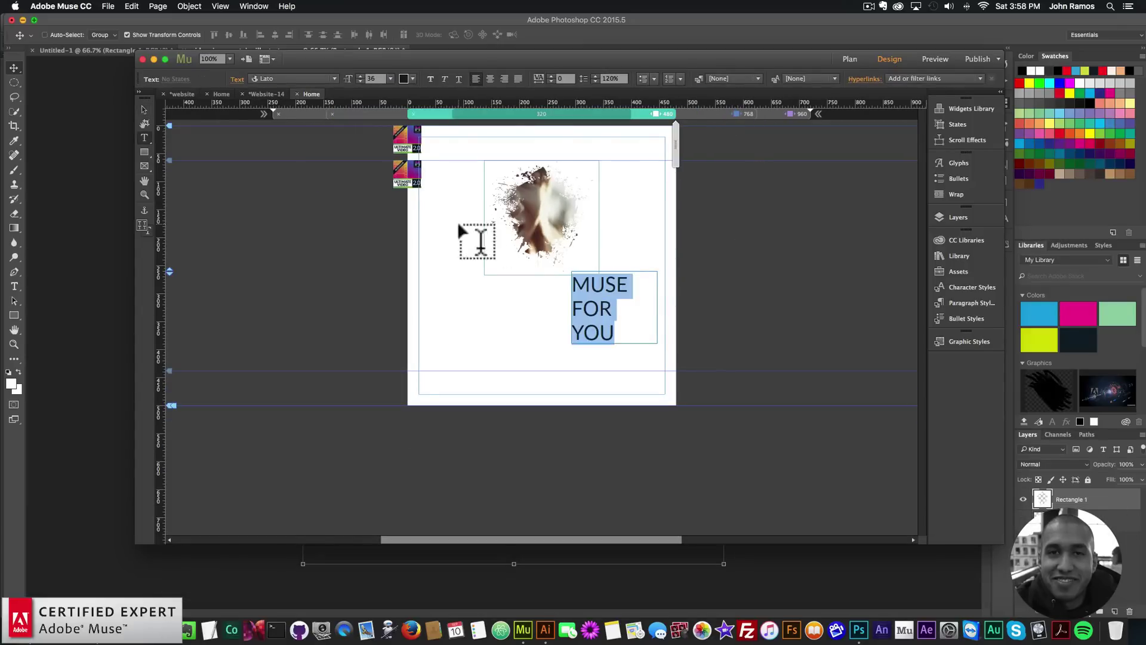
click(390, 78)
click(401, 189)
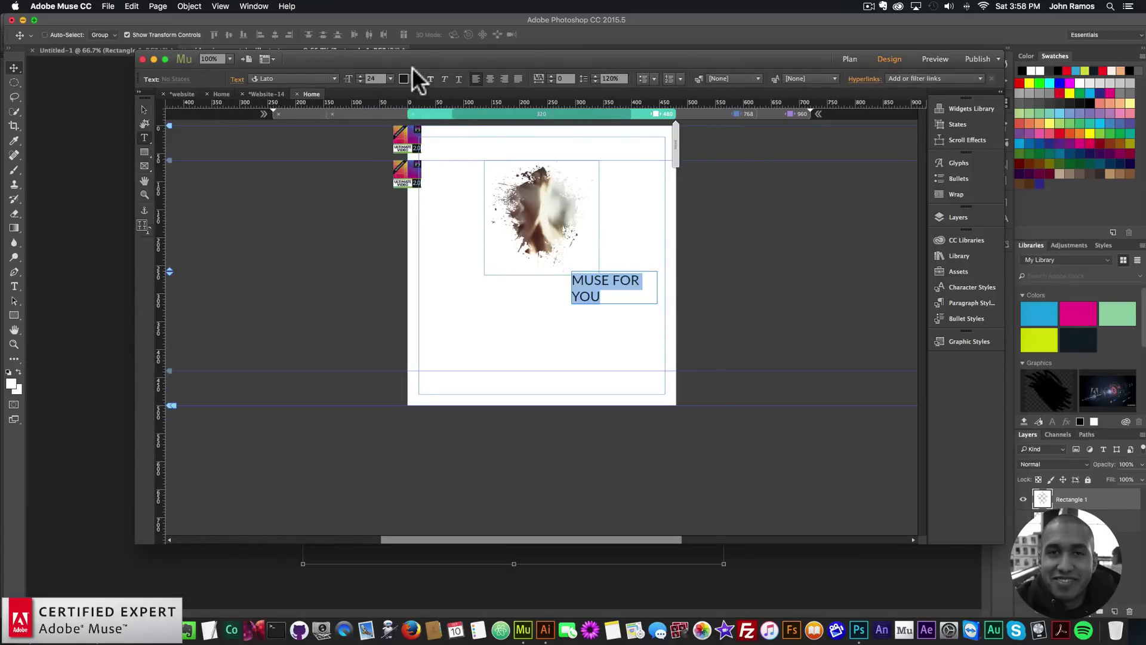
click(390, 78)
click(404, 177)
key(Escape)
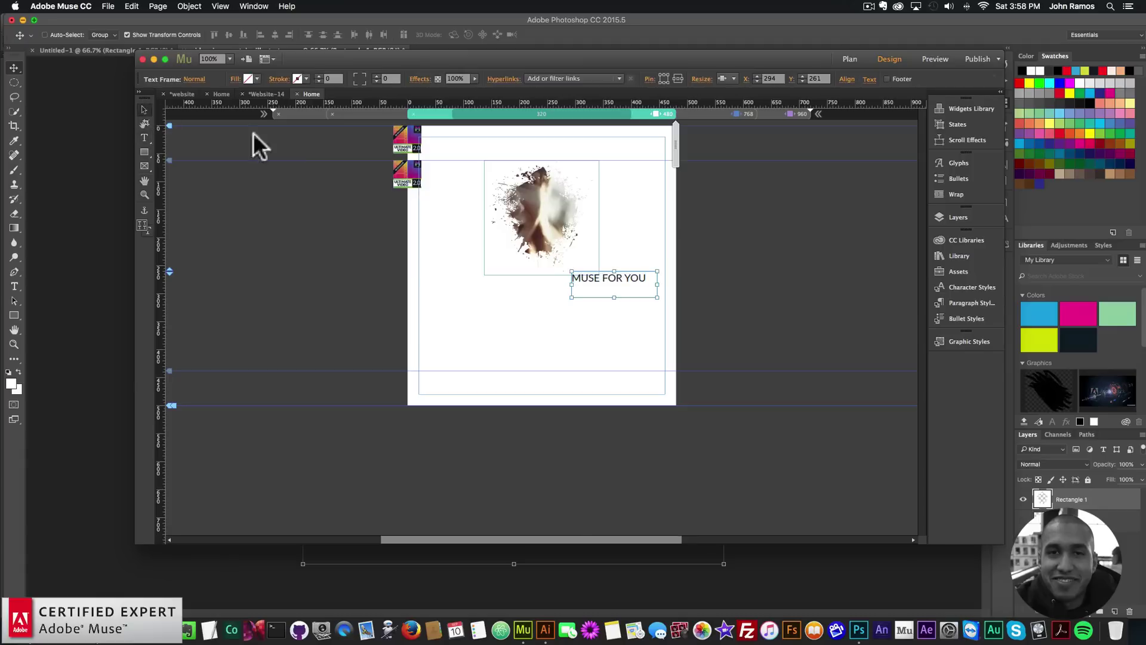
drag(603, 288, 614, 266)
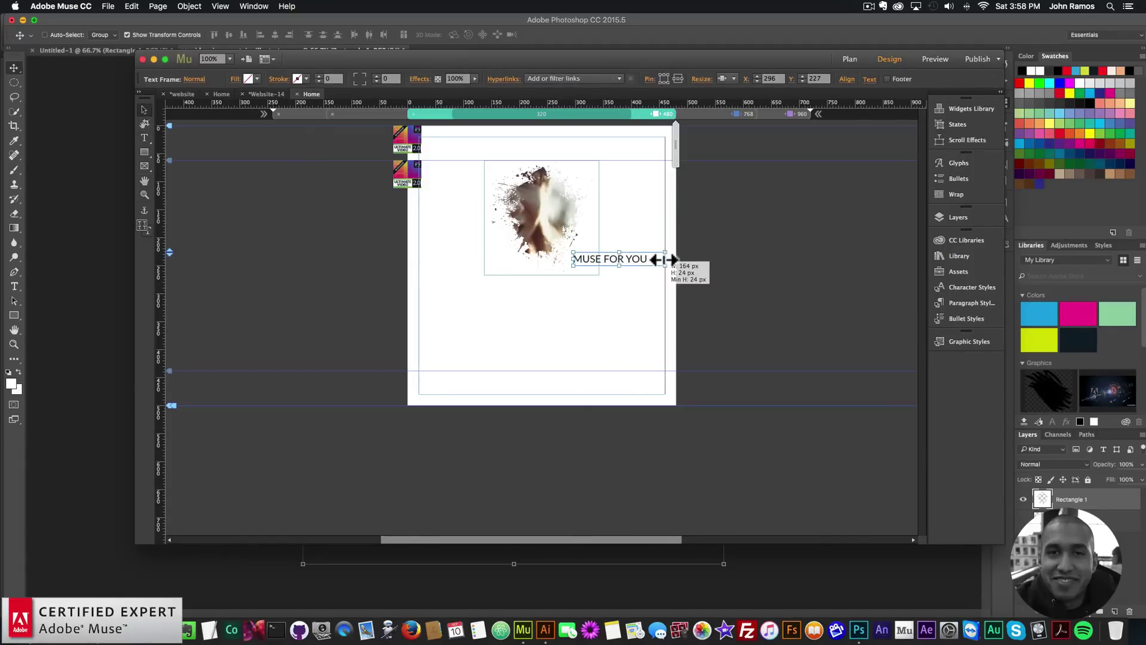
At the 768 breakpoint, move the text frame up beside the splatter and set its text to size 30 for the current breakpoint only.
click(708, 113)
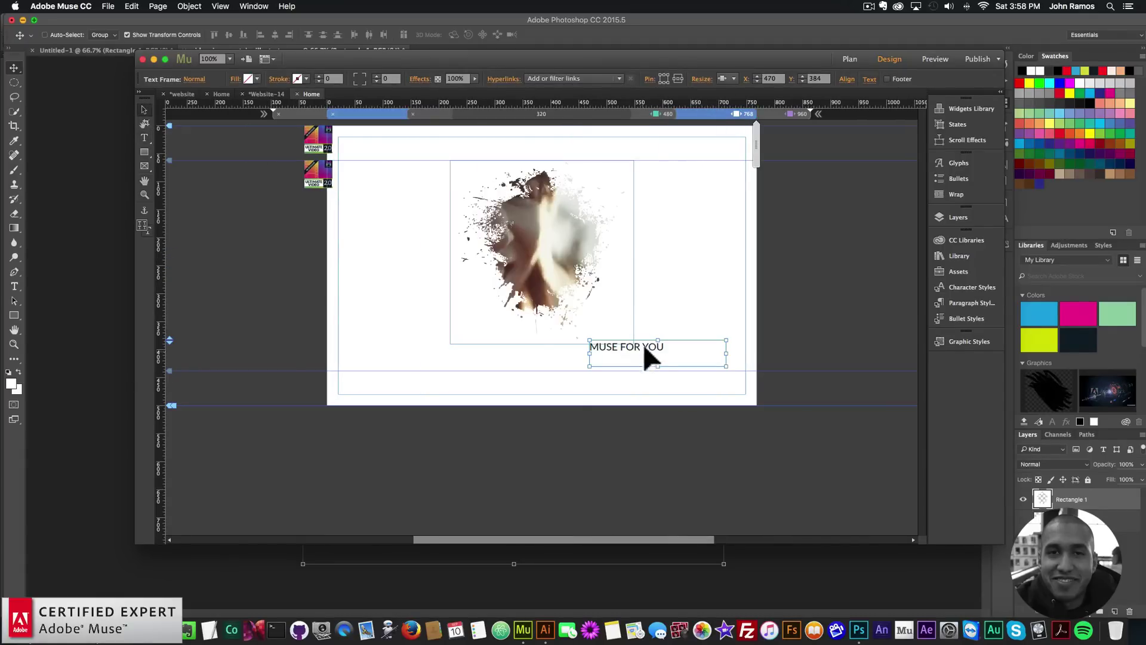
drag(644, 348, 650, 309)
triple_click(672, 311)
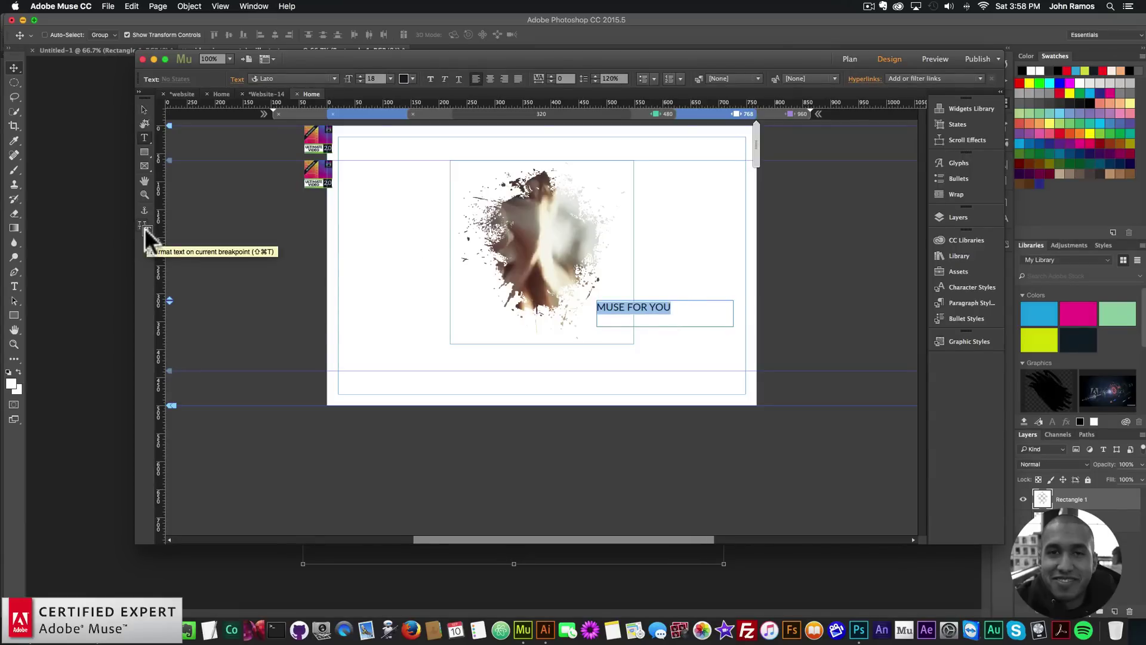
click(392, 78)
click(412, 203)
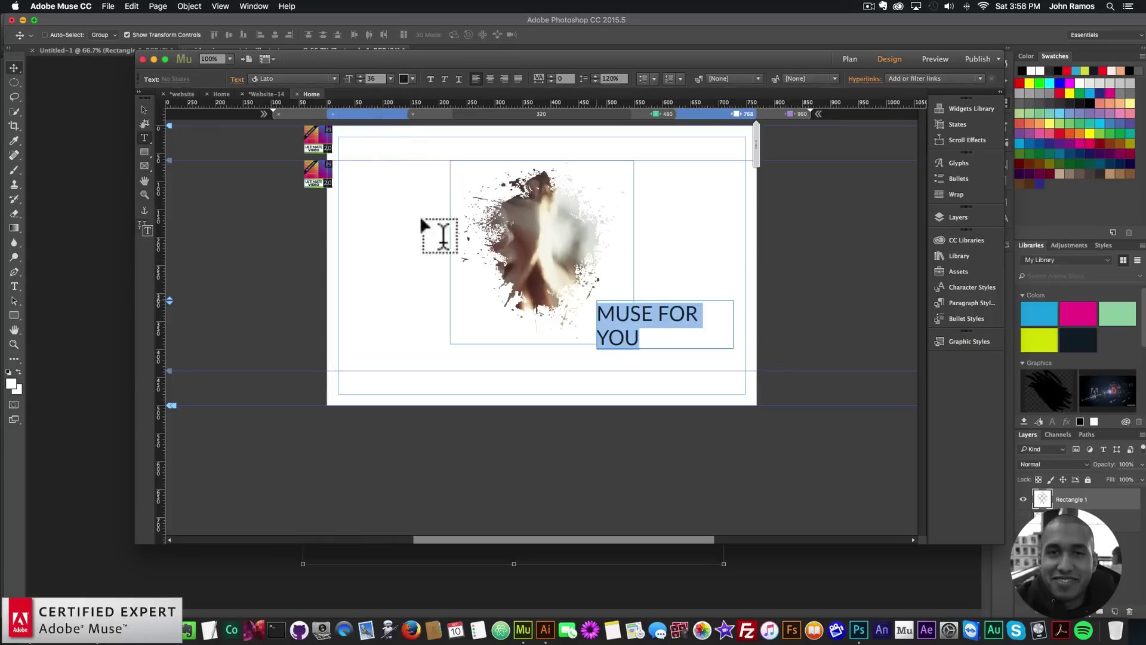
click(390, 78)
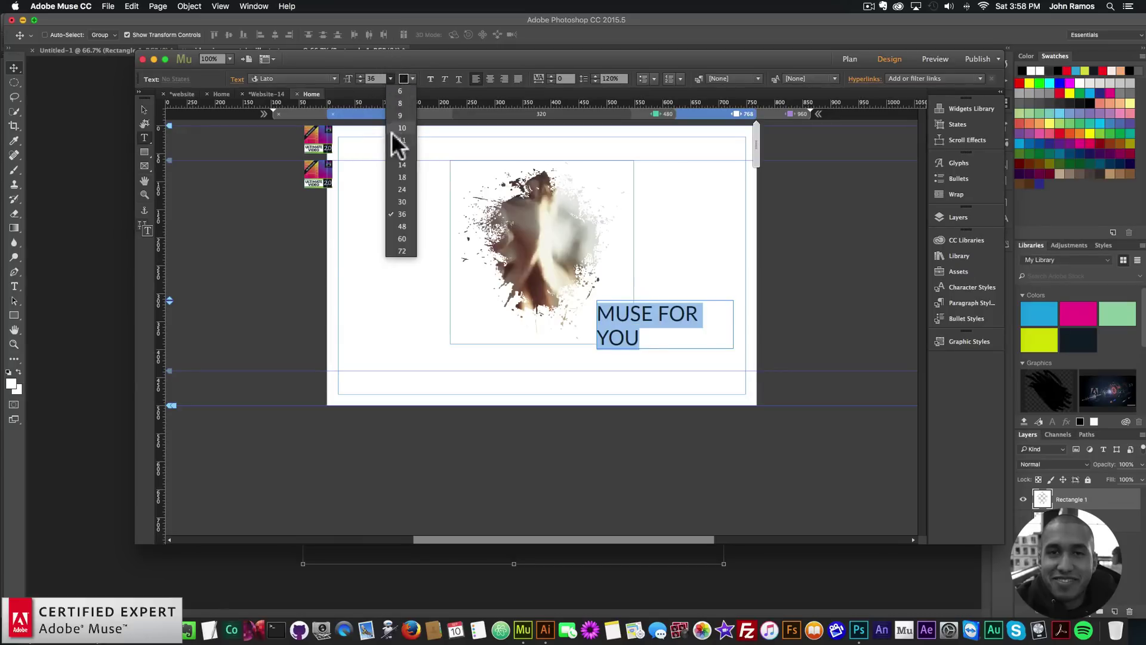
click(404, 202)
click(142, 106)
Check the text at the 480 breakpoint, and set the "MUSE FOR YOU" text to size 36 at the 960 breakpoint.
click(643, 109)
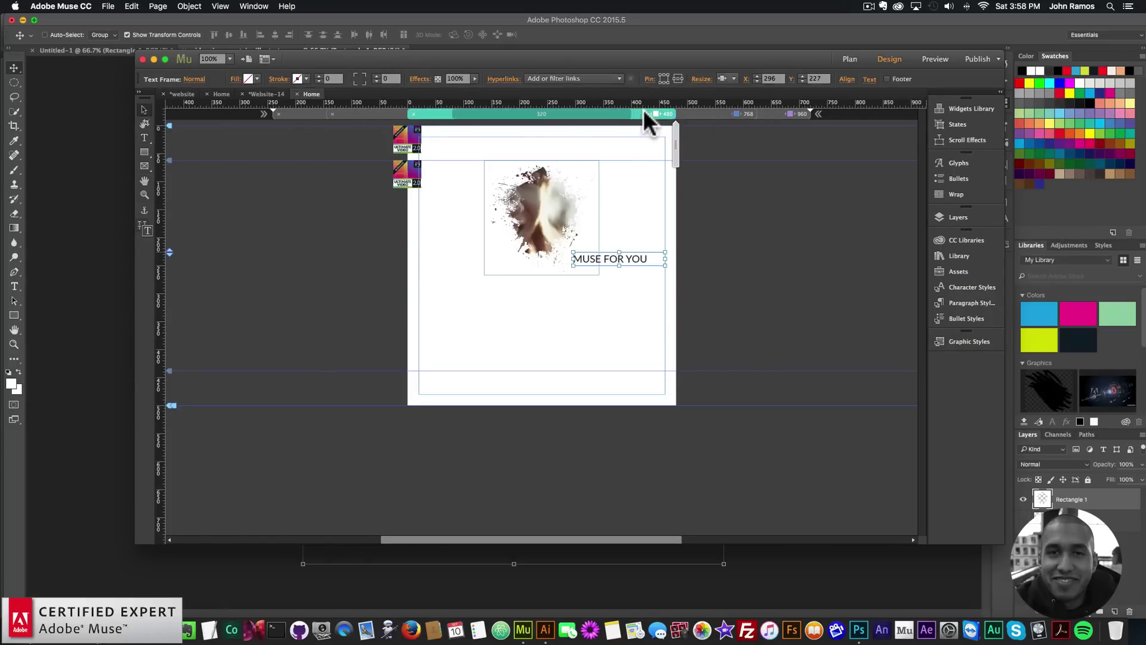
click(785, 112)
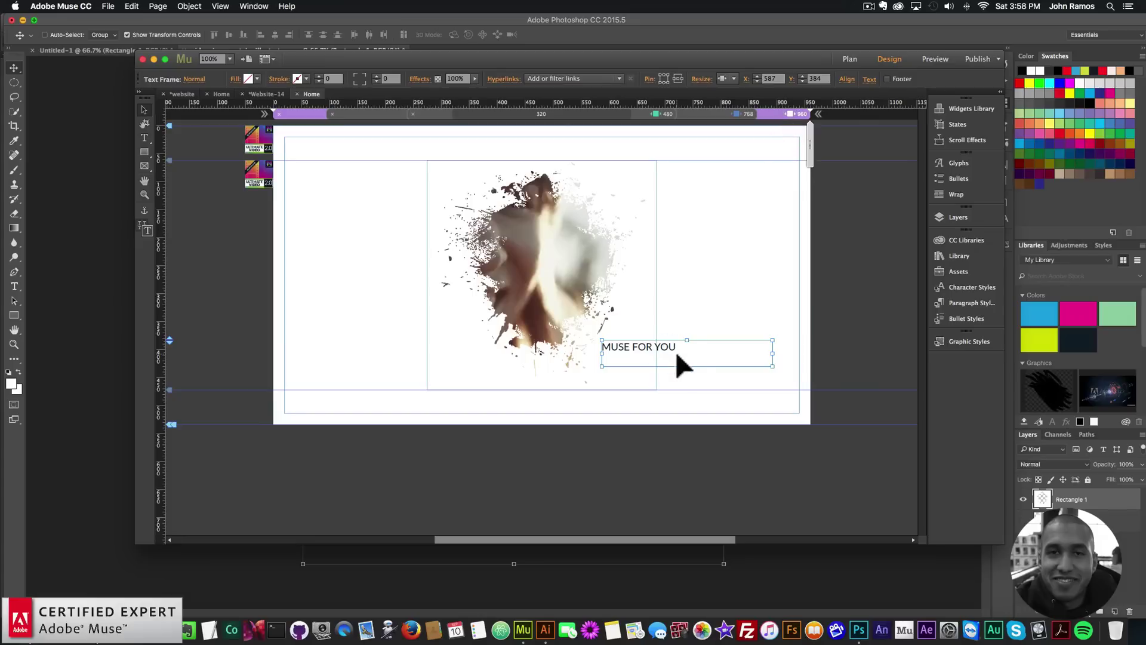
triple_click(676, 348)
click(390, 79)
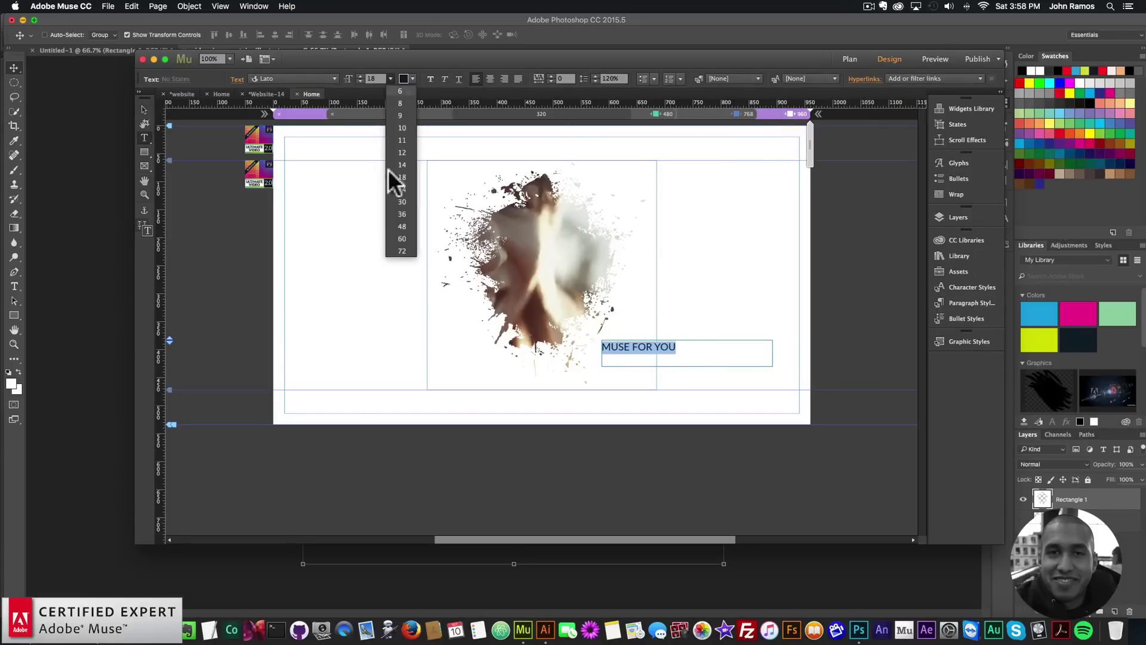
click(393, 210)
click(143, 110)
click(728, 312)
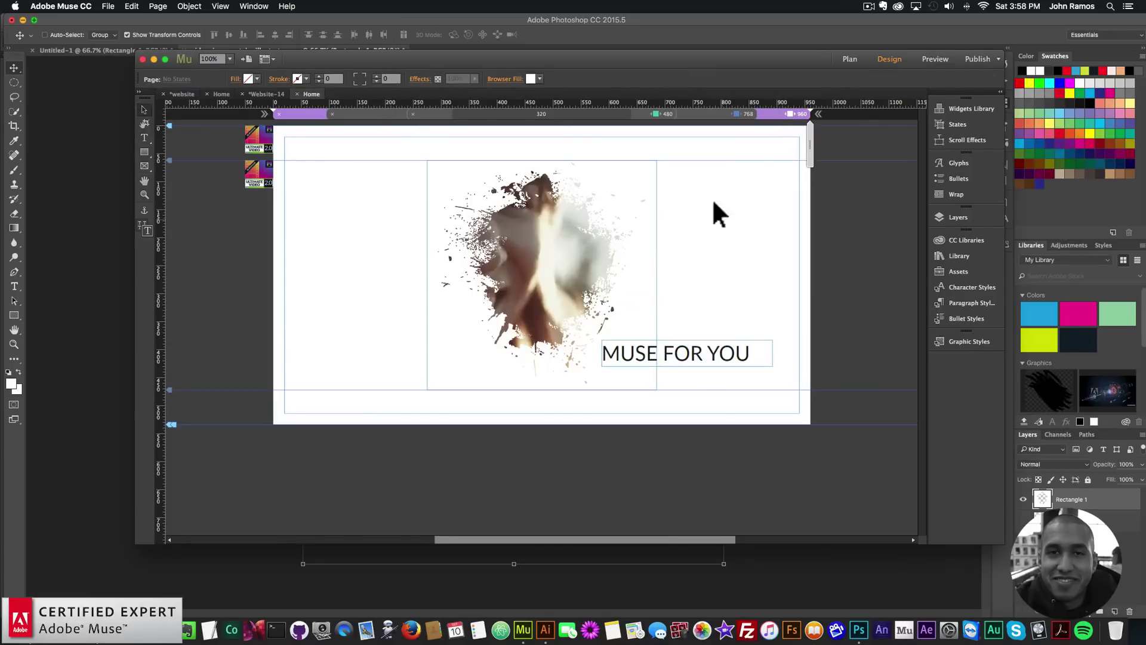
Check the 768 and 960 layouts, then preview the page in the browser and narrow the window to check its responsiveness.
click(707, 112)
click(802, 114)
click(108, 6)
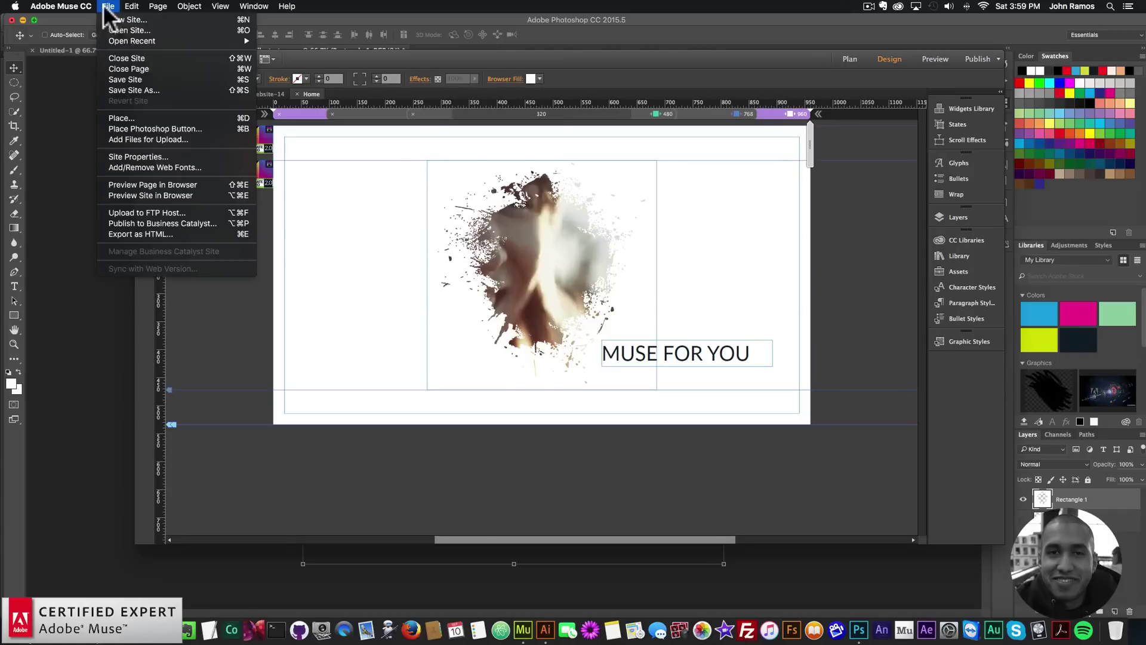
click(150, 185)
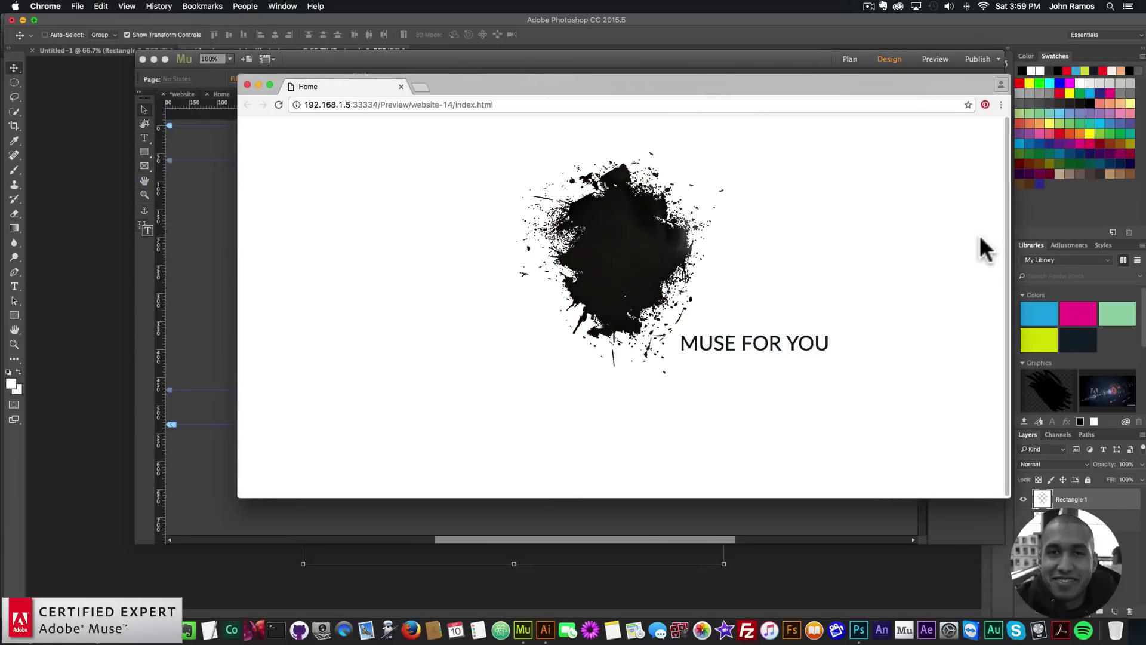
drag(1010, 227, 925, 252)
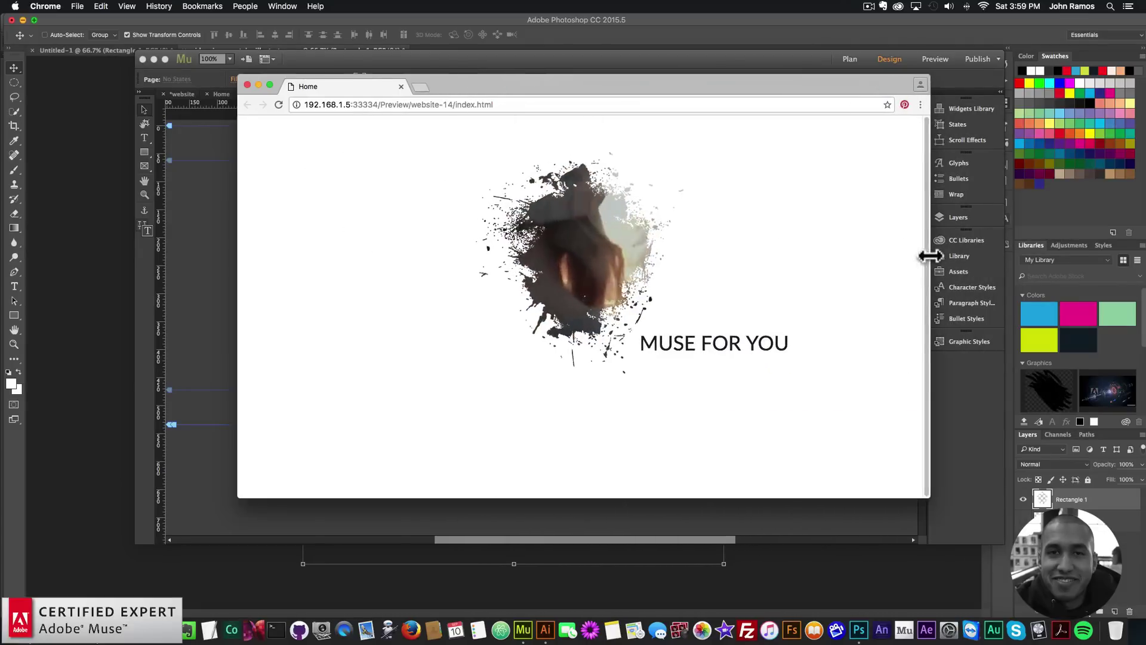
Set the Ultimate Video (2.0) widget's MP4 file to lighthouse.mp4 from the video-9 folder.
click(222, 248)
click(283, 158)
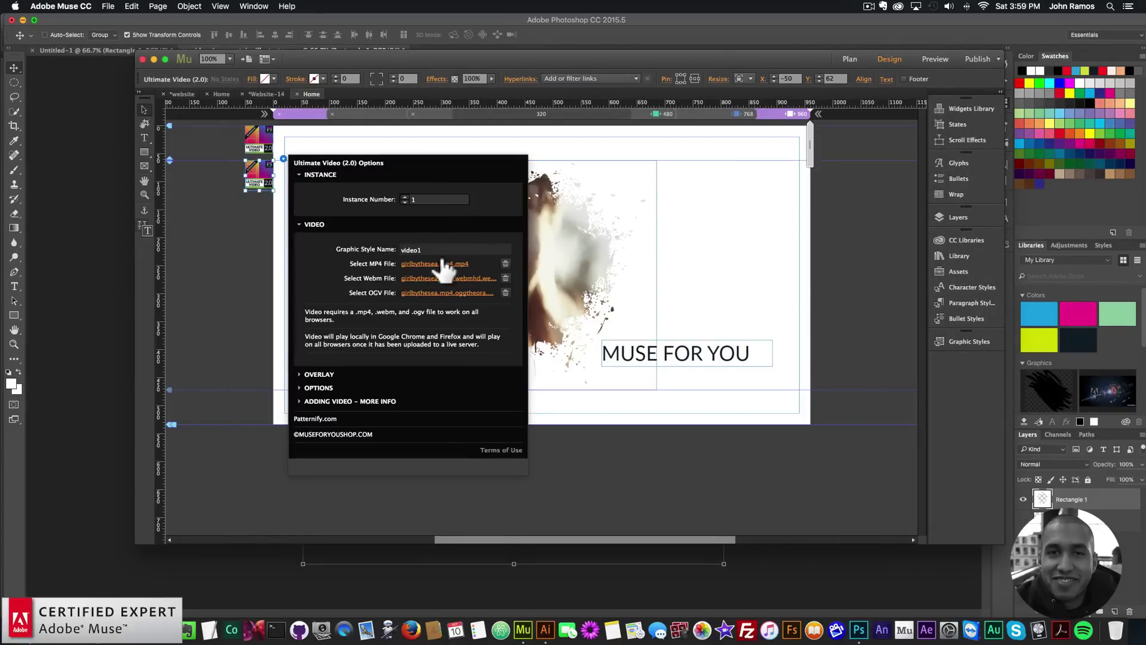
click(561, 112)
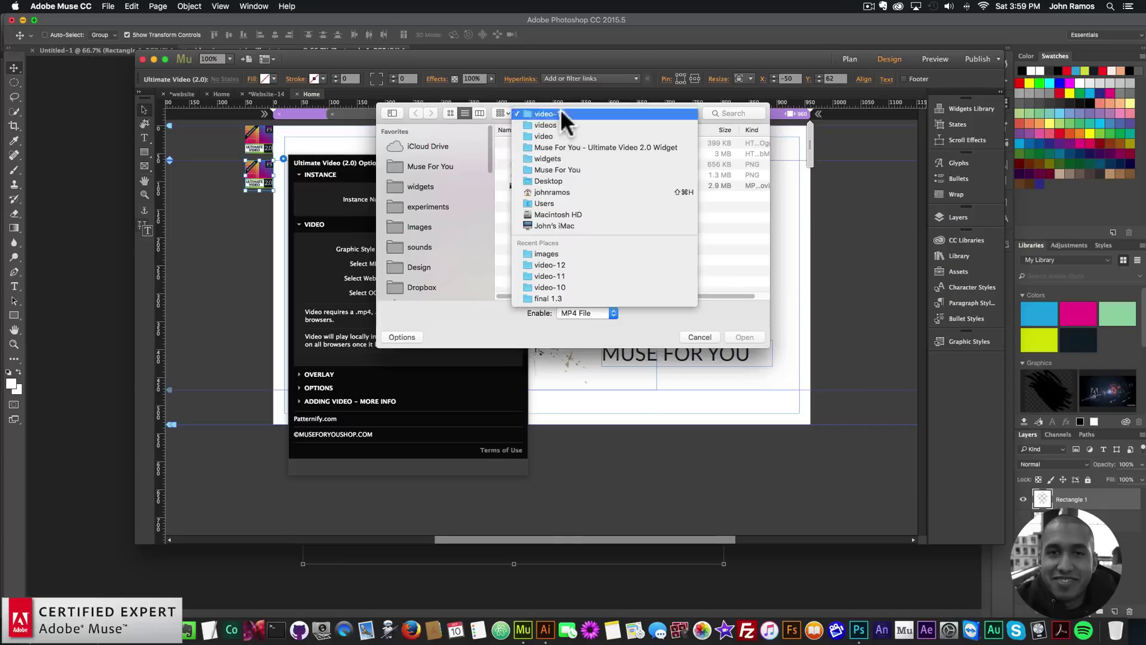
click(546, 125)
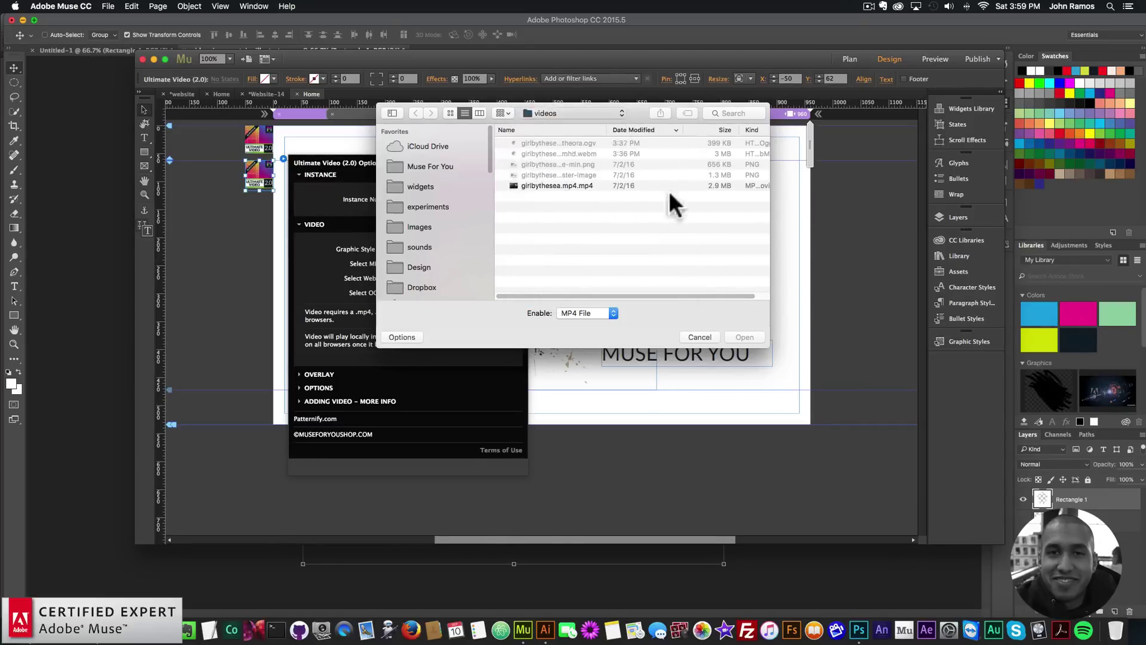
click(536, 173)
double_click(536, 173)
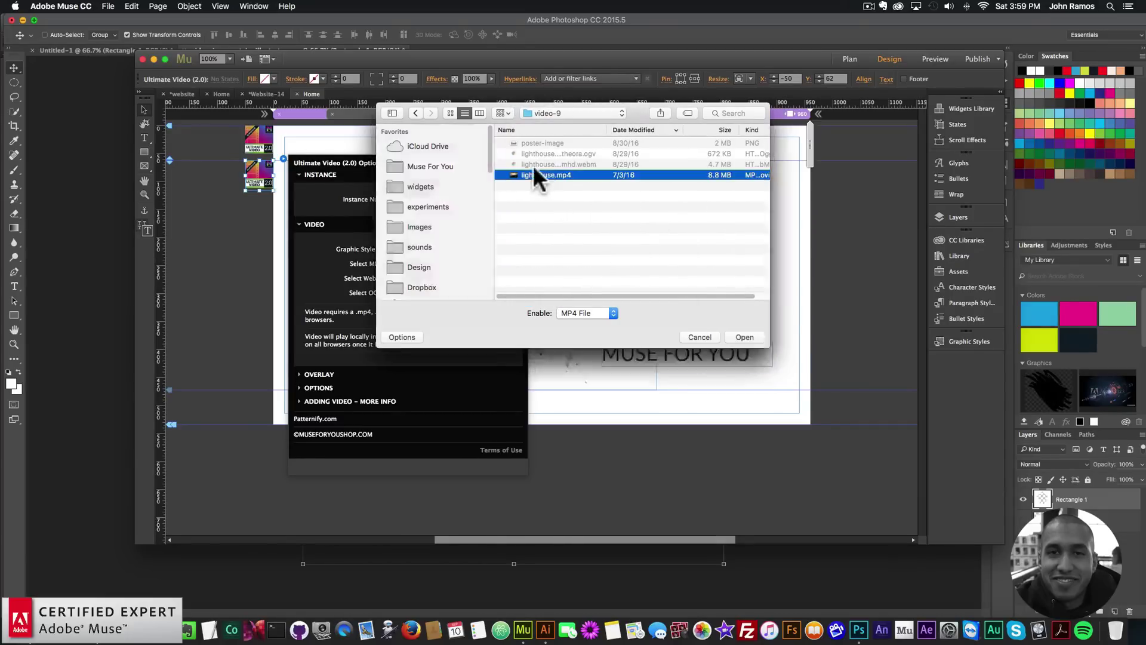
double_click(533, 166)
Set the video widget's Webm and OGV files to the lighthouse versions in the video-9 folder.
click(493, 279)
double_click(553, 159)
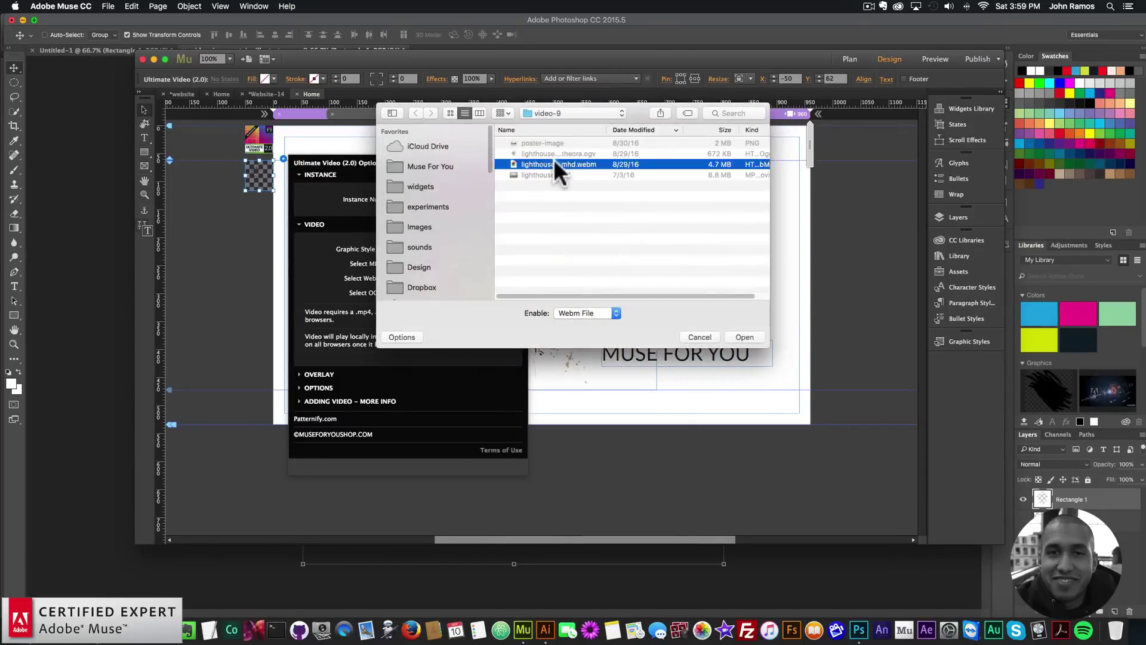
click(447, 292)
double_click(545, 159)
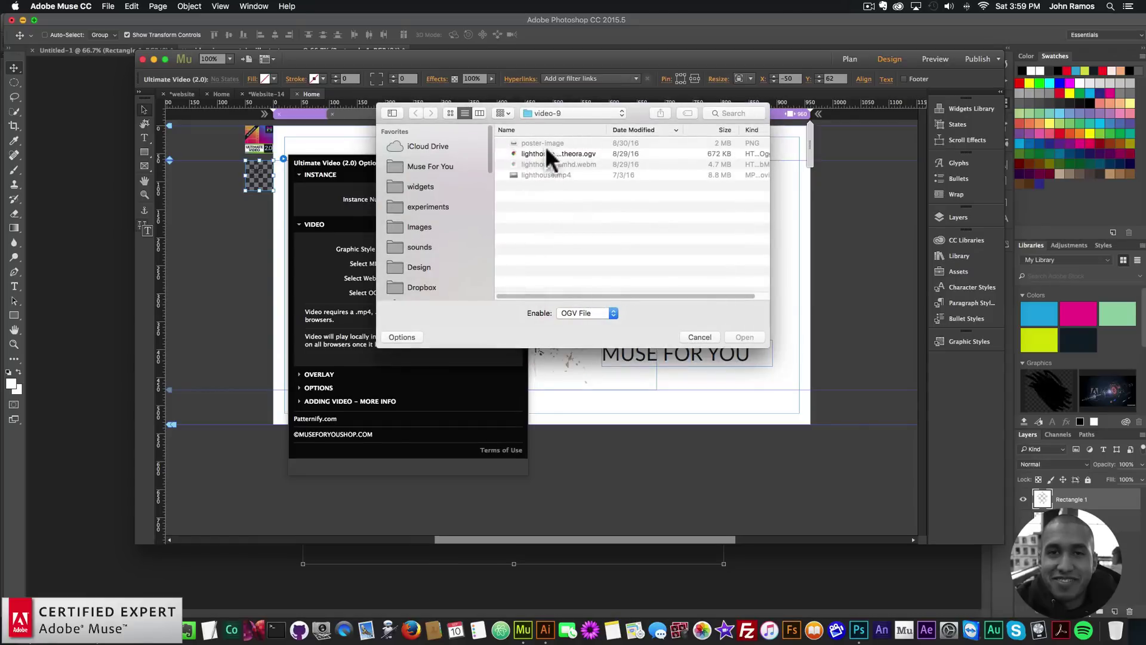
click(546, 235)
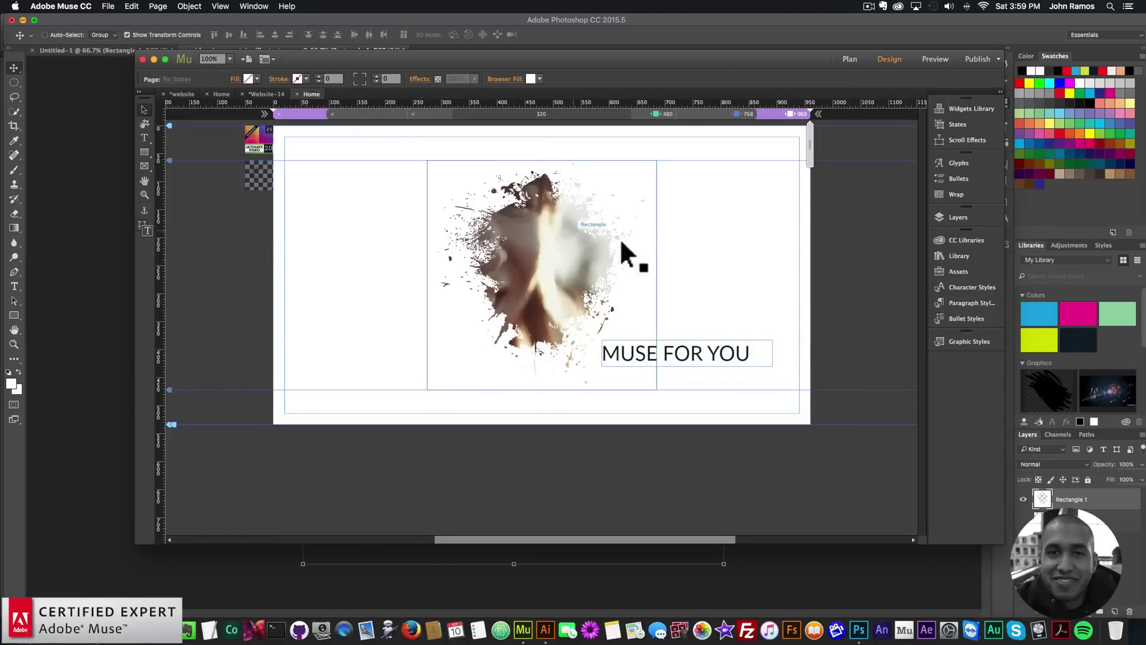
Expand Layer 1 in the layer list and select the lower of the two rectangles, which holds the video.
click(958, 217)
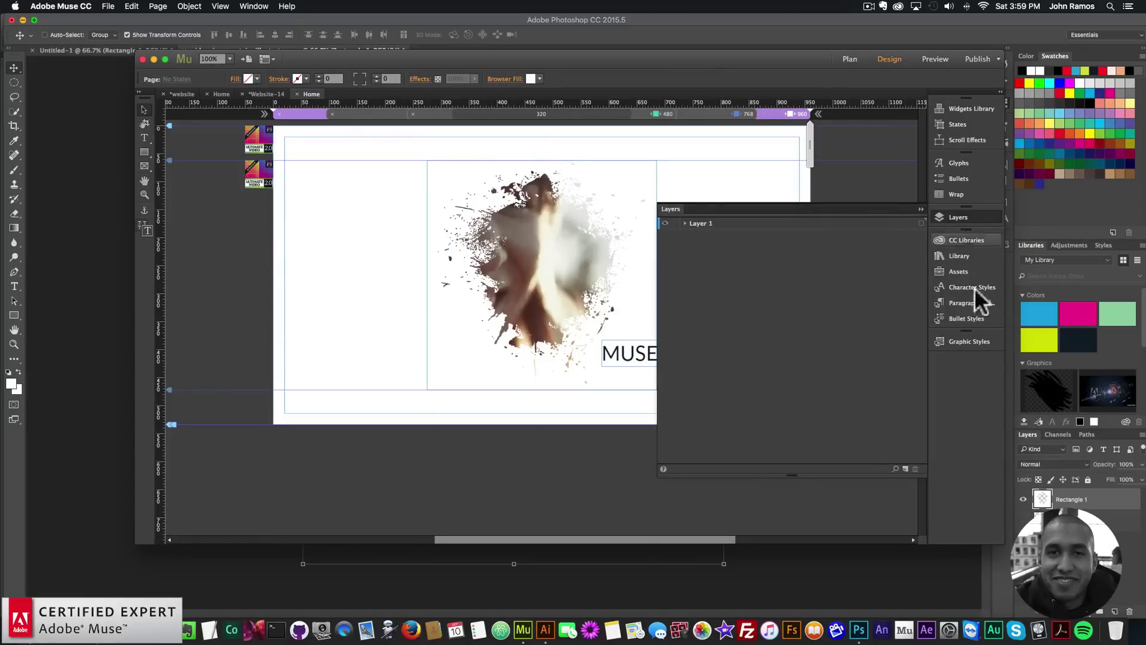
click(684, 222)
click(920, 281)
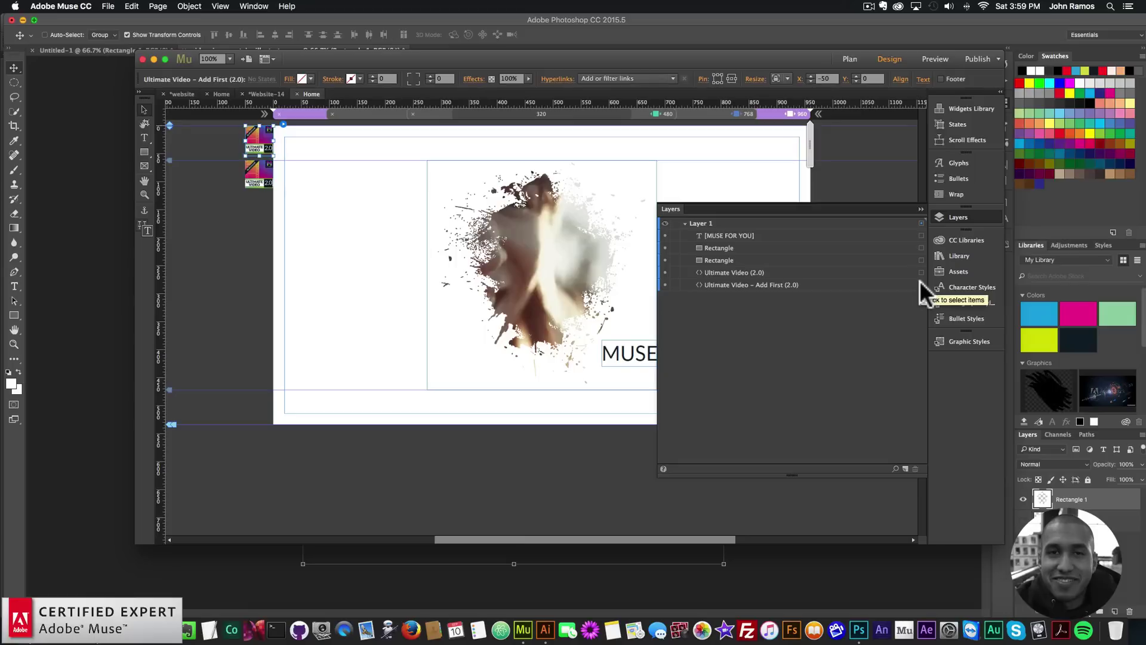
click(919, 270)
click(920, 260)
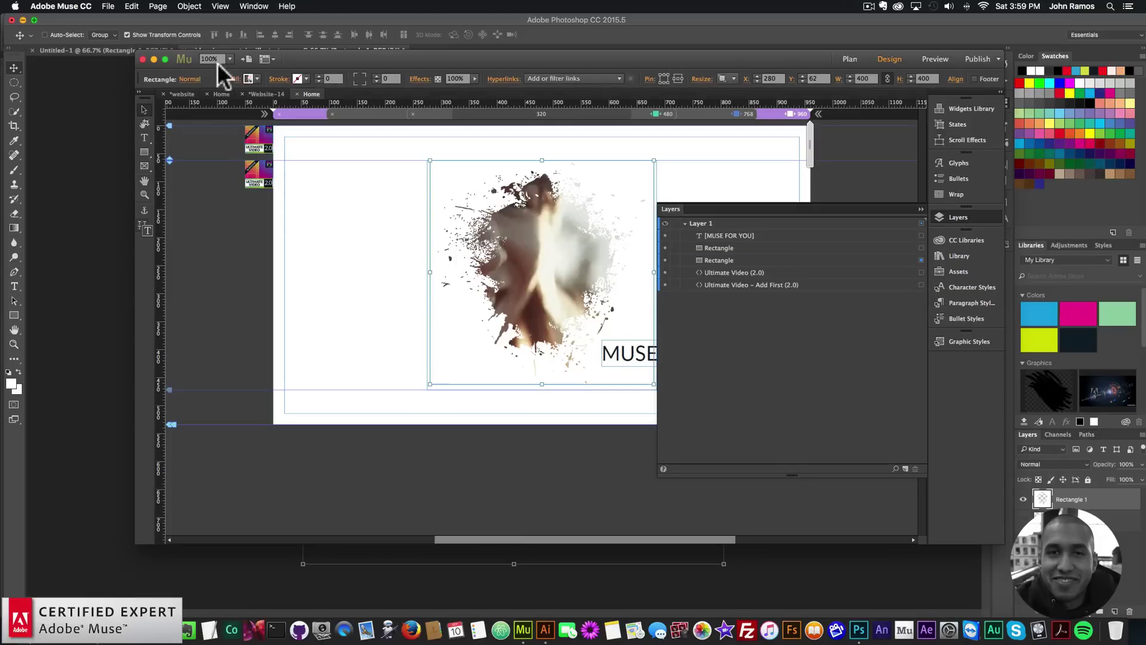
Replace the lower rectangle's fill image with poster-image from the video-9 folder.
click(250, 79)
click(235, 79)
click(238, 80)
click(296, 176)
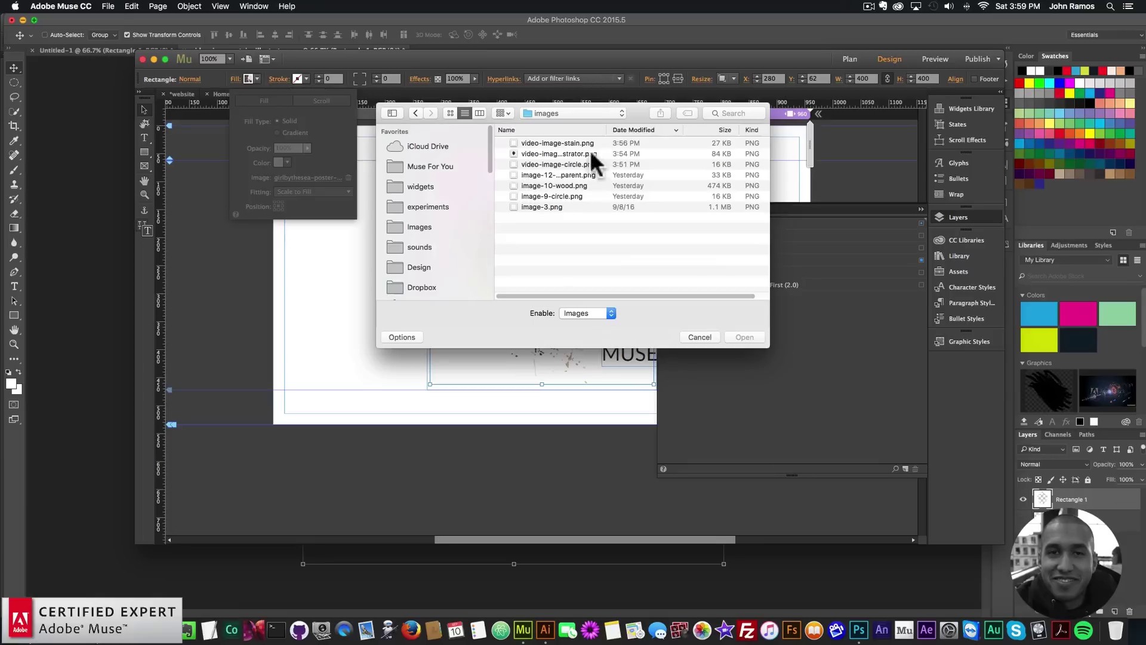
click(578, 112)
click(575, 122)
click(572, 111)
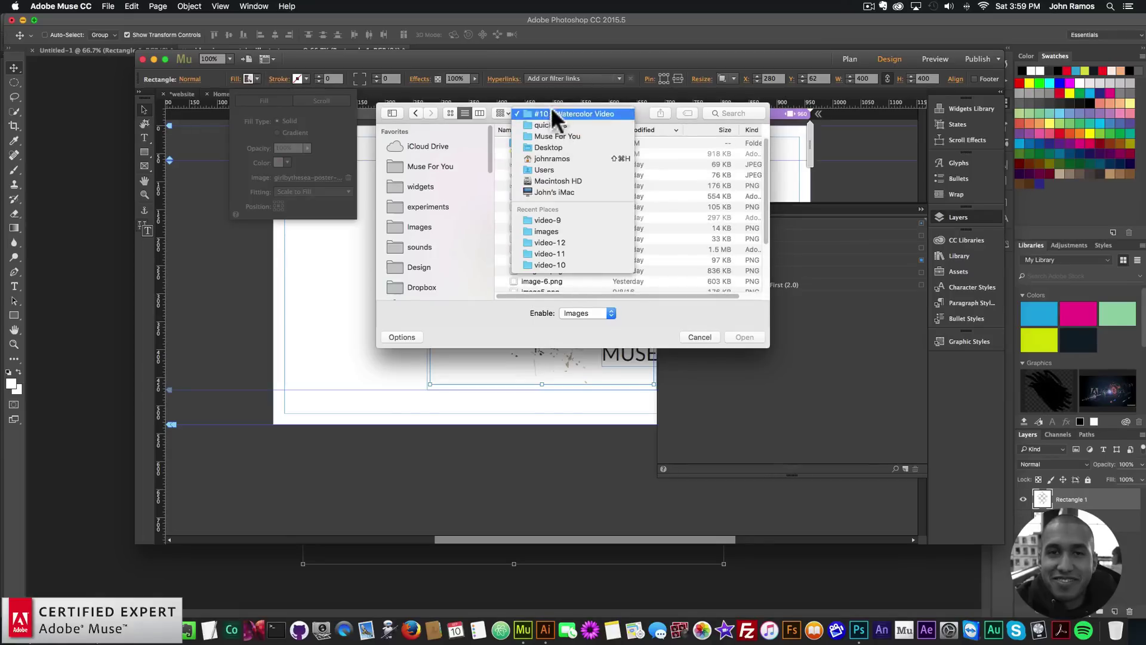
click(553, 113)
click(553, 112)
click(547, 220)
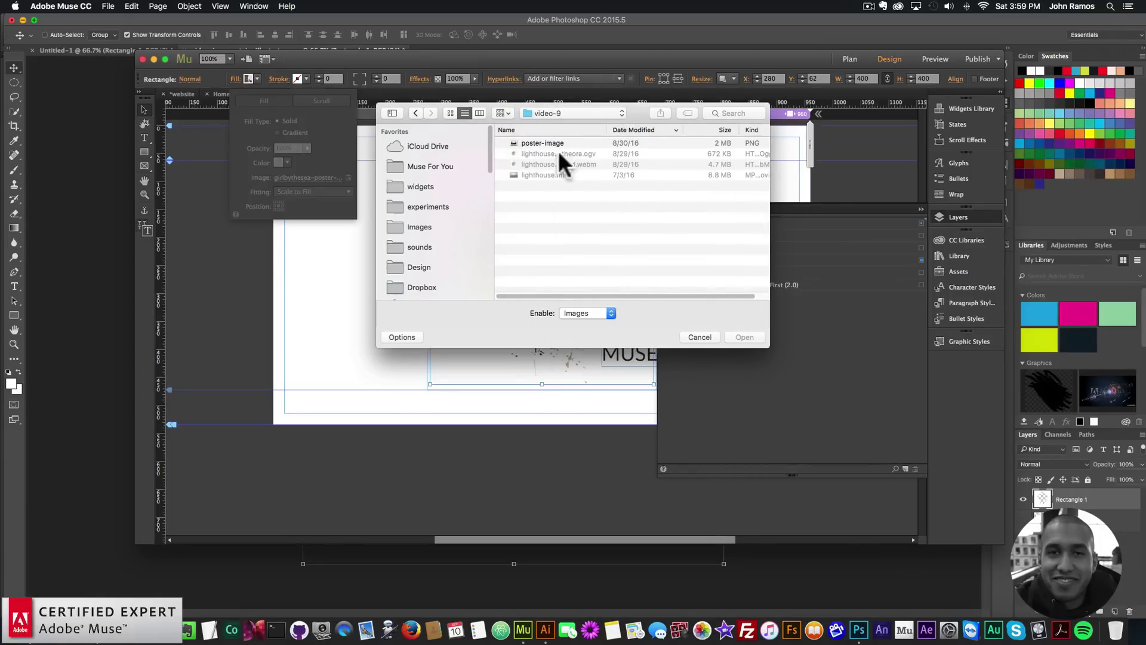
double_click(542, 143)
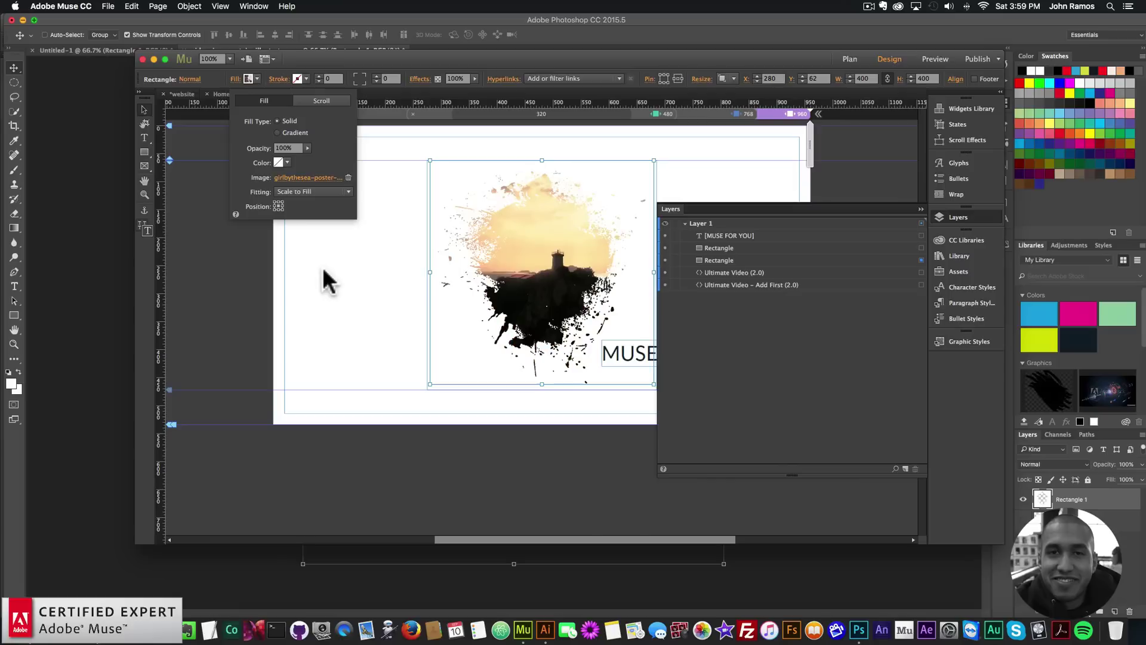
click(323, 267)
Preview the page in the browser, widen the window to check the lighthouse video, and return to the Muse design.
click(108, 6)
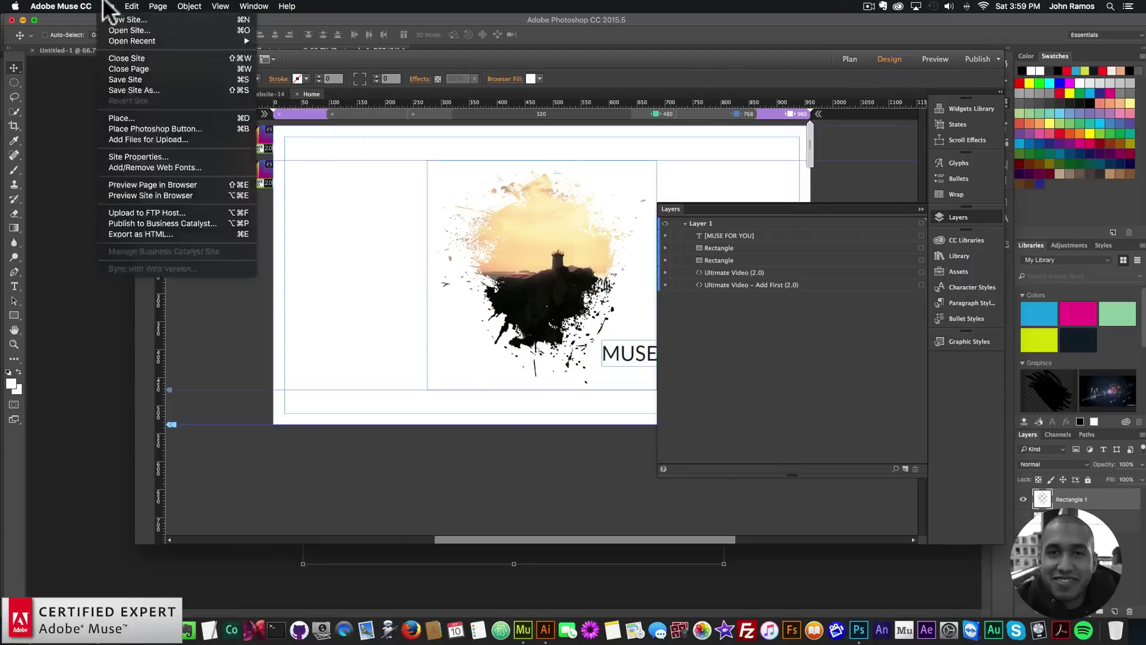
click(156, 184)
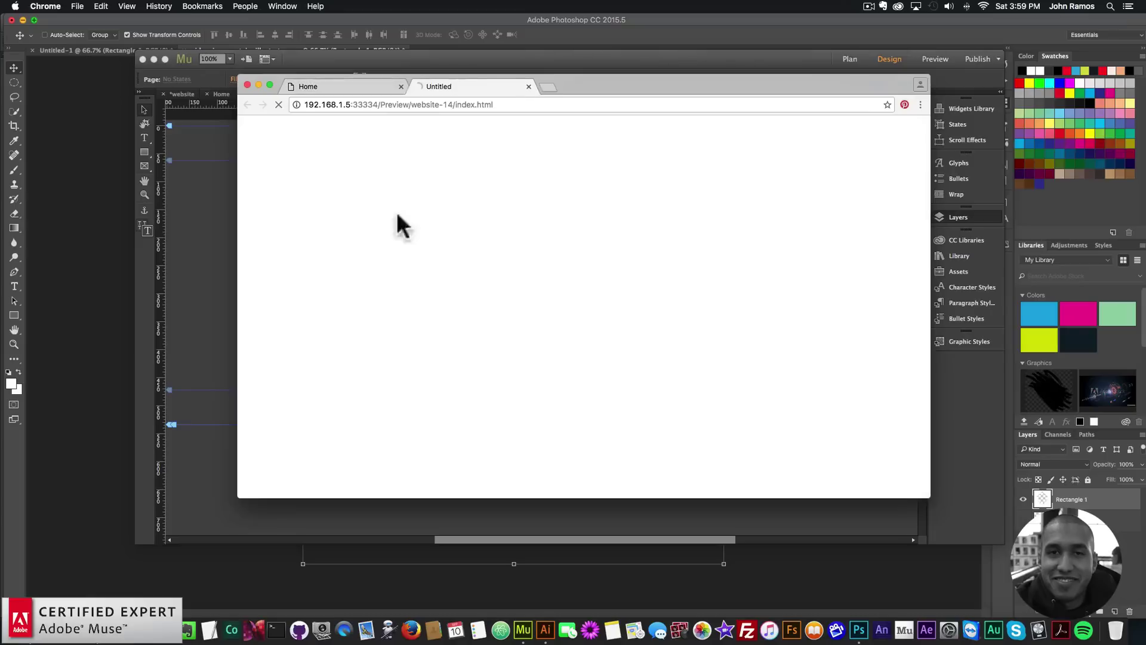
drag(927, 246, 979, 299)
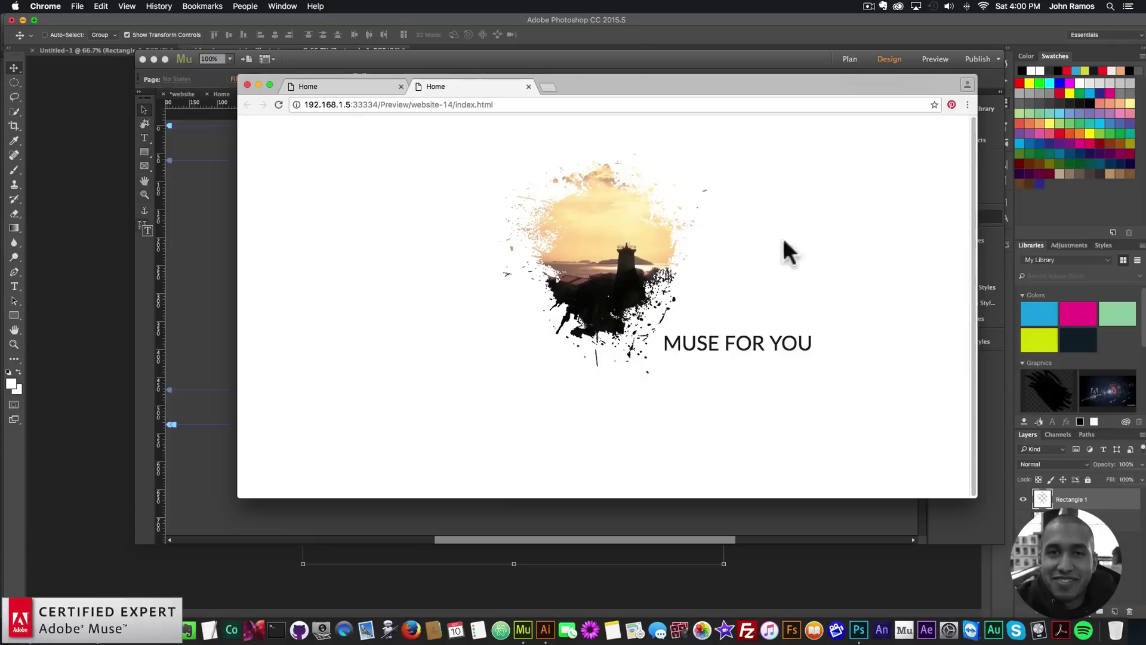
click(219, 237)
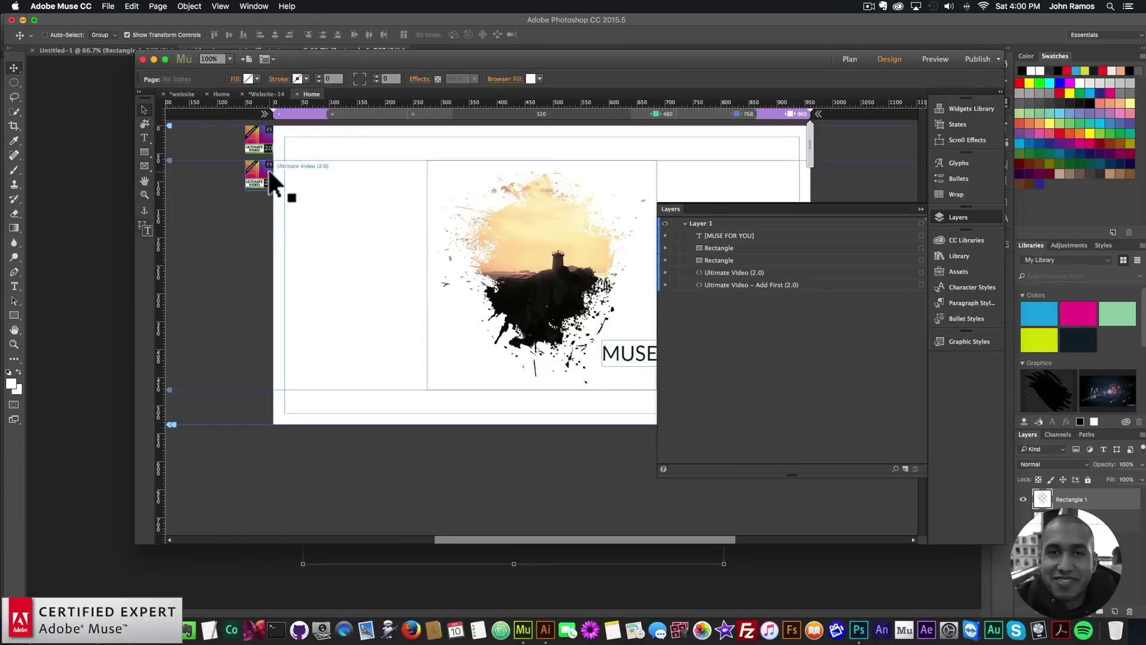
Set the Ultimate Video (2.0) widget's MP4 file to MadeInLadakh-HD_2.mp4.mp4 from the video-4 folder.
click(268, 168)
click(284, 158)
click(413, 264)
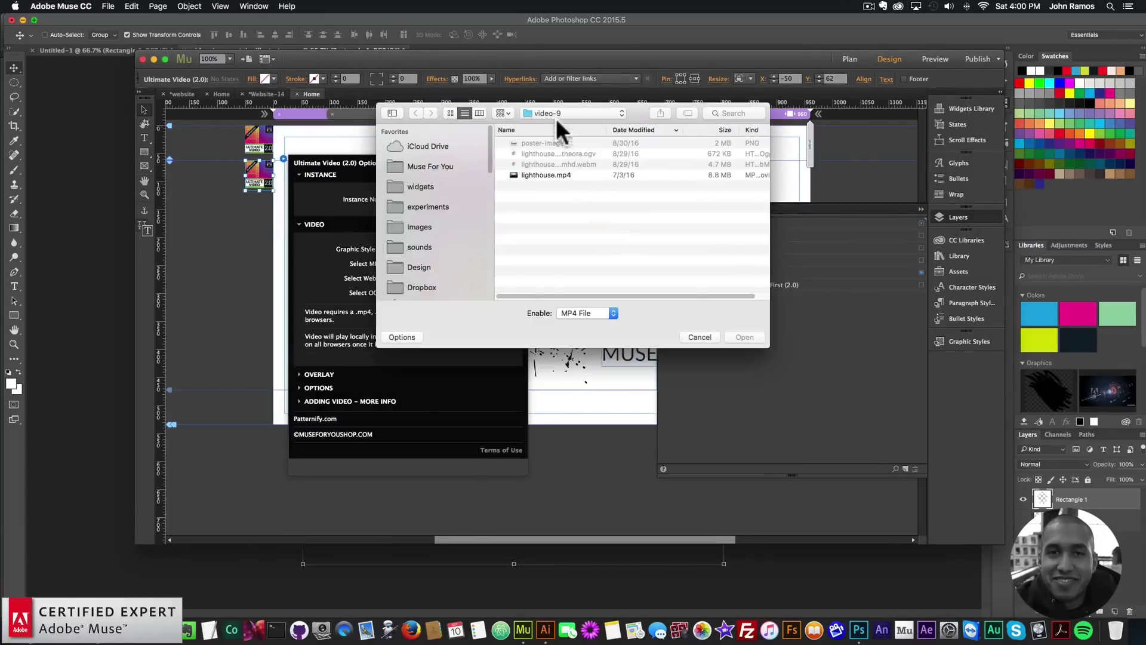
click(556, 115)
click(555, 124)
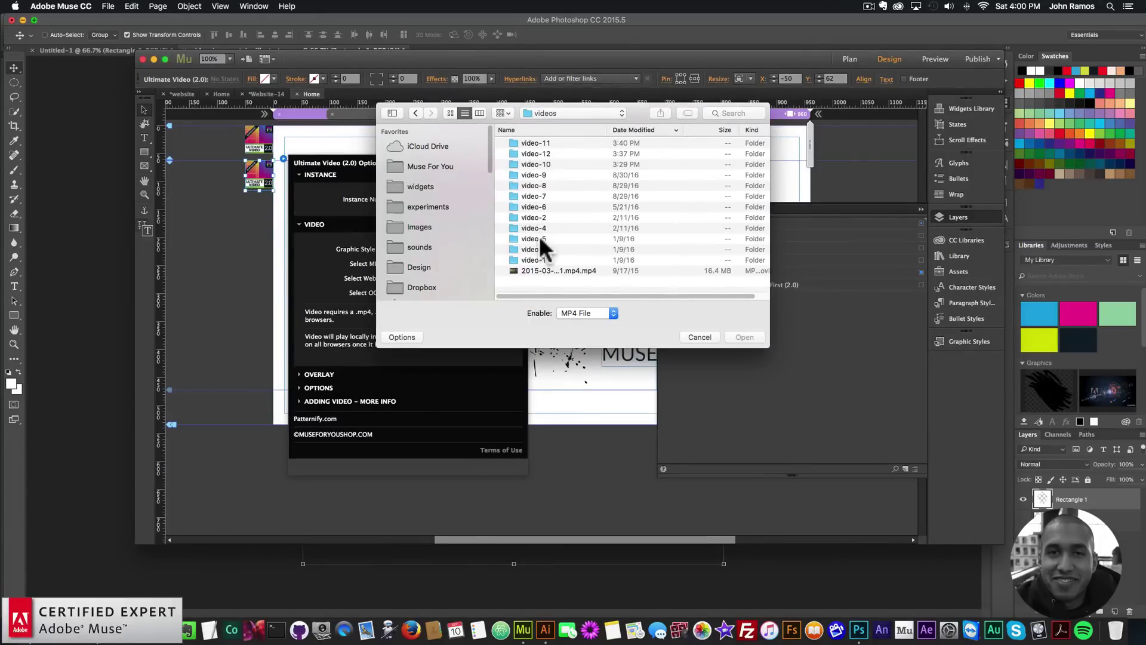
click(537, 228)
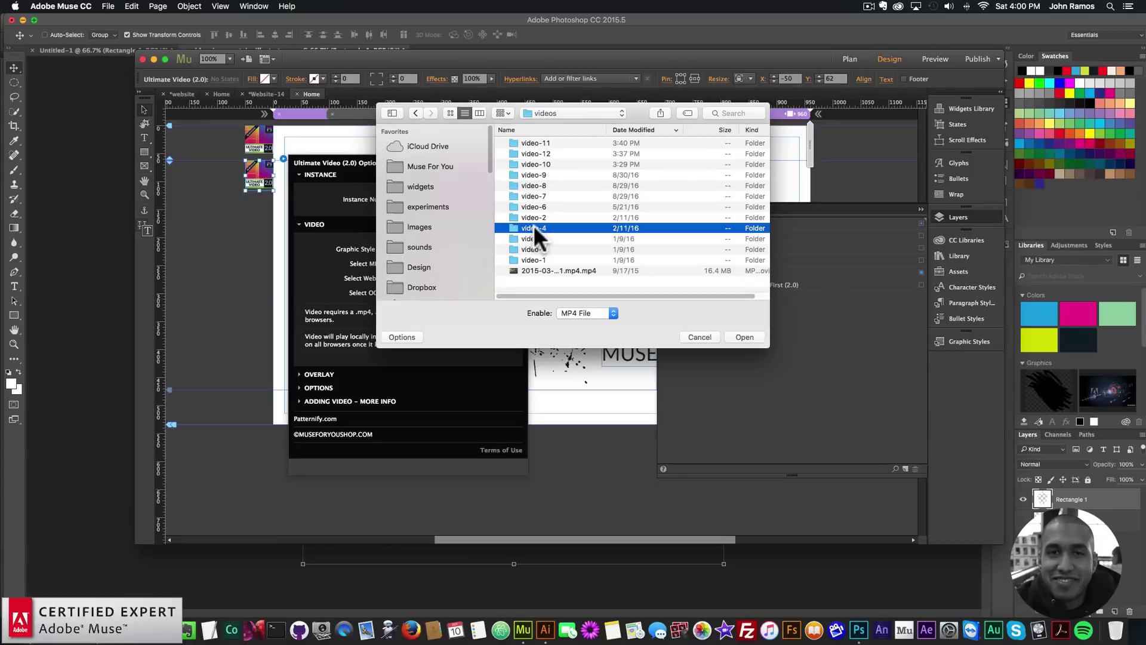
double_click(530, 227)
double_click(528, 175)
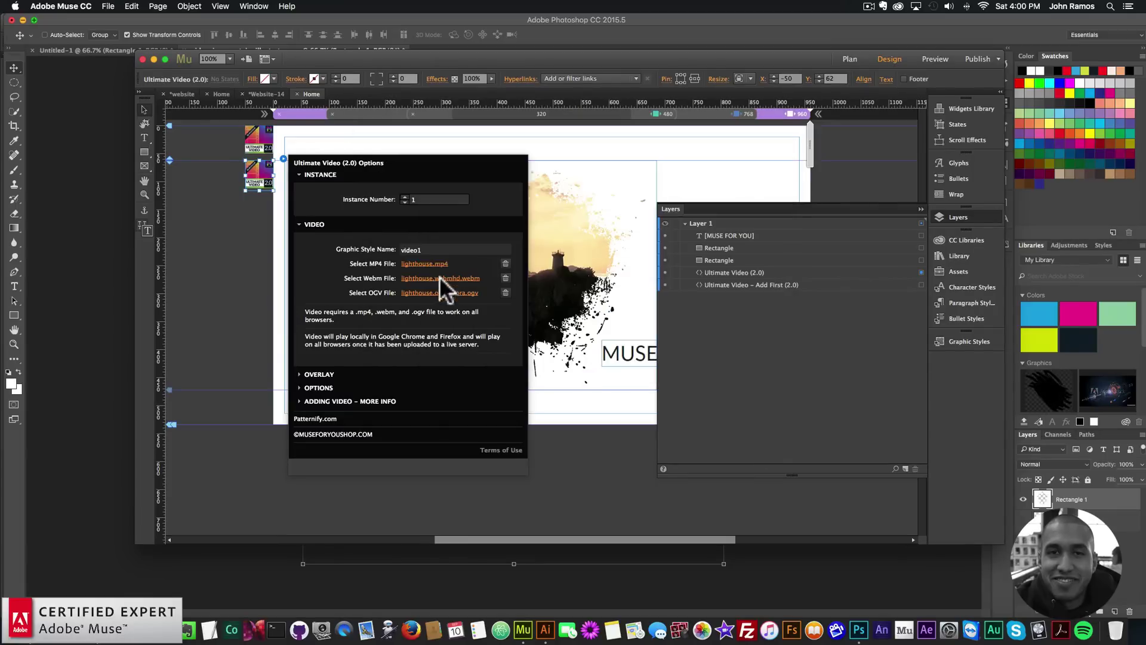
Set the video widget's Webm and OGV files to the MadeInLadakh versions in the video-4 folder.
click(431, 278)
click(558, 164)
double_click(558, 165)
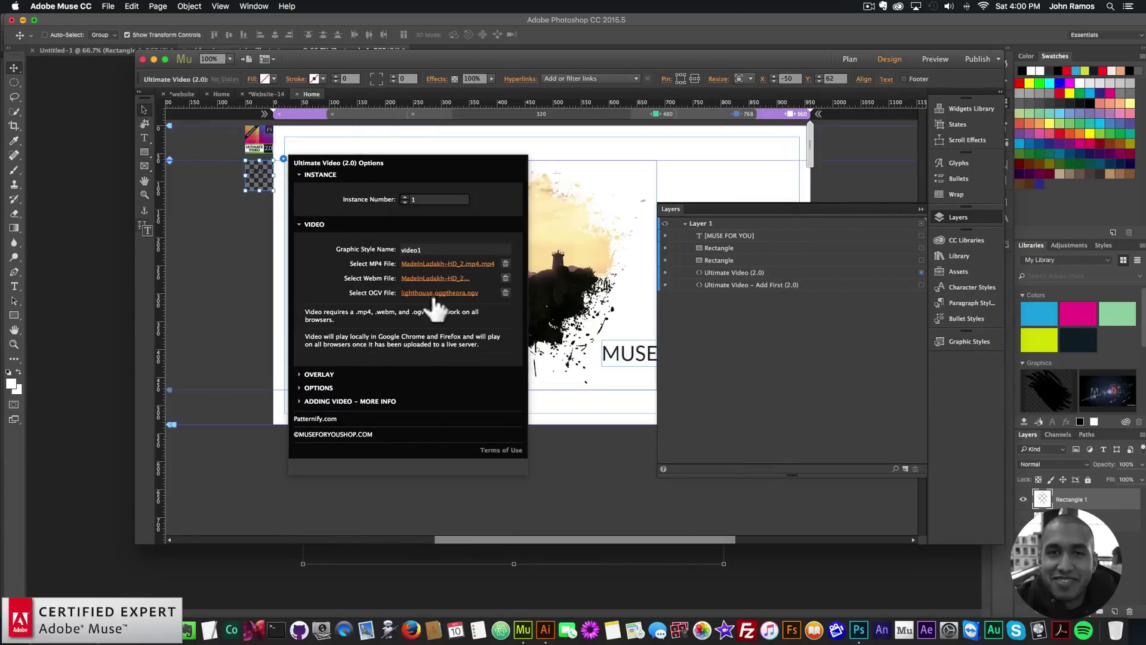
click(430, 292)
double_click(561, 153)
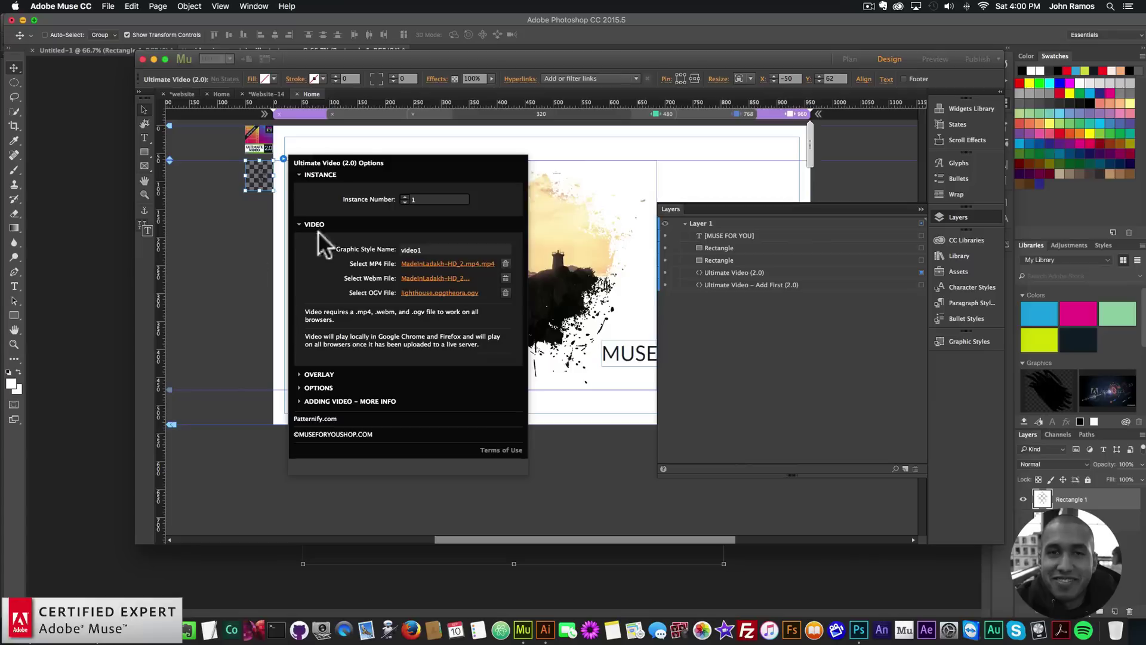
key(Escape)
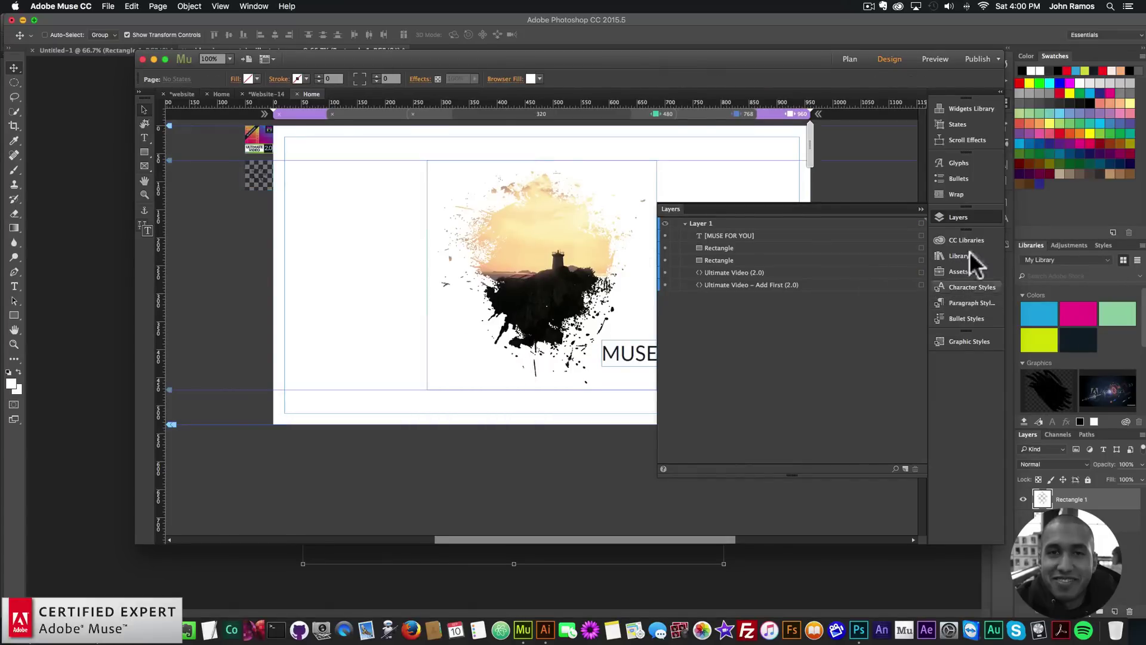
Replace the lower rectangle's fill image with the PNG screenshot from the video-4 folder.
click(921, 261)
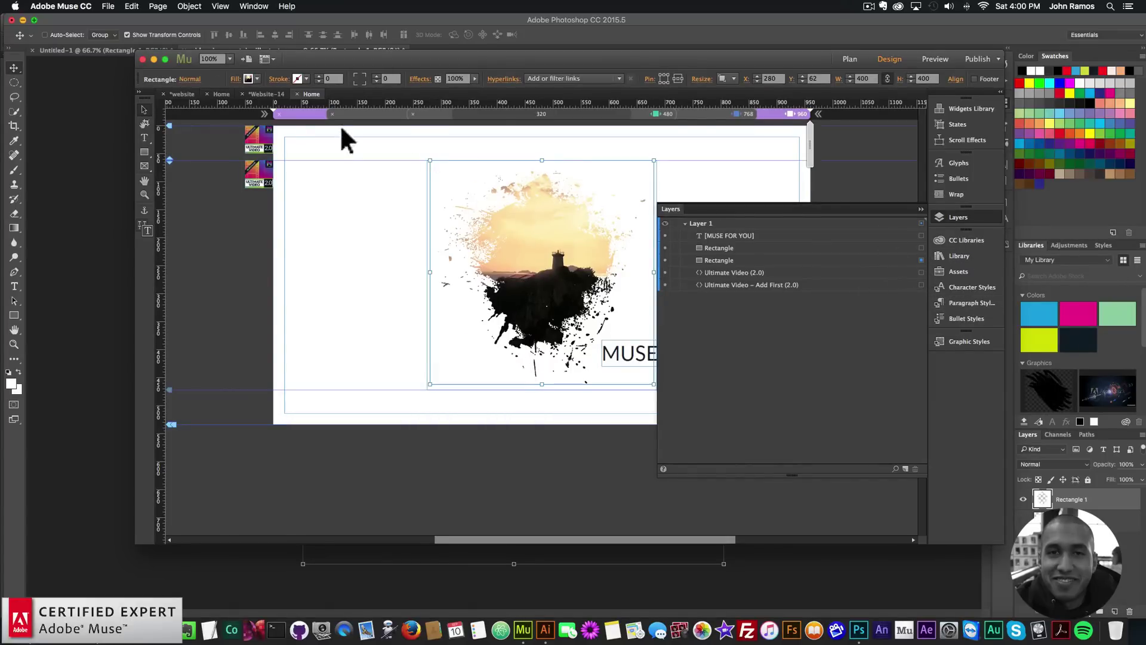
click(247, 78)
click(314, 179)
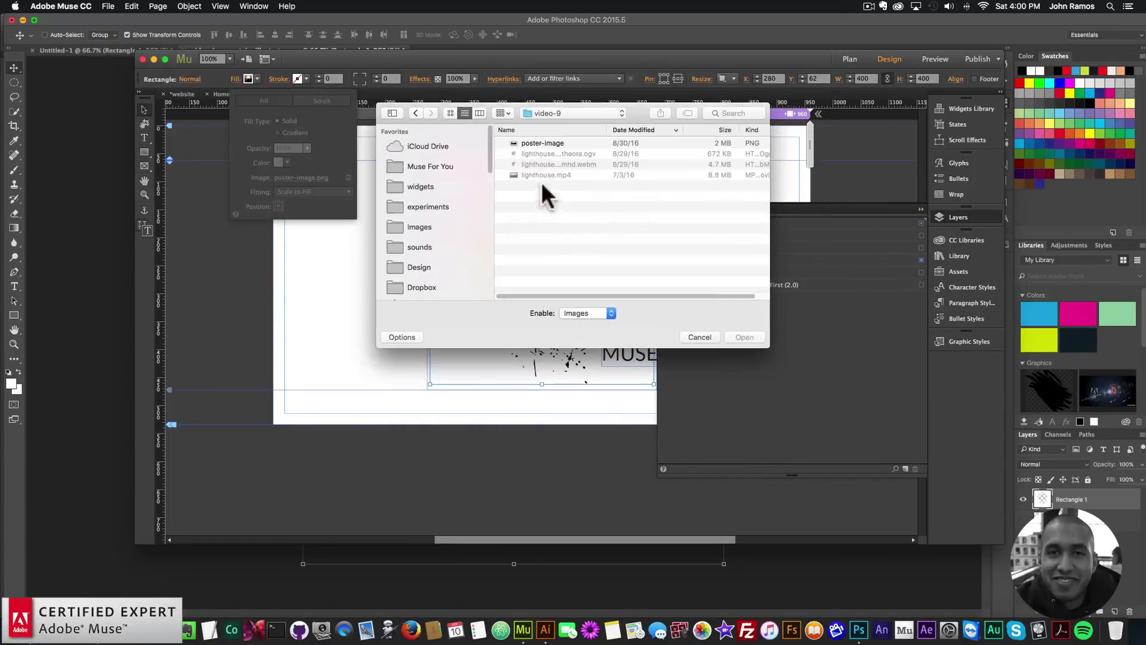
click(546, 116)
click(573, 197)
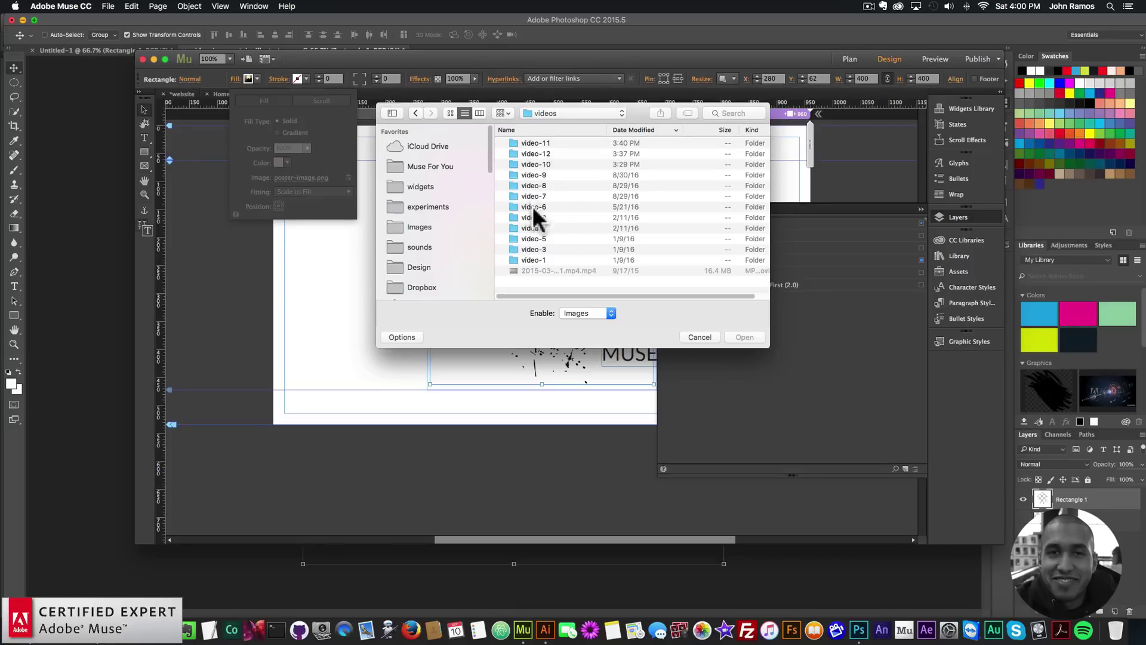
double_click(521, 225)
double_click(546, 142)
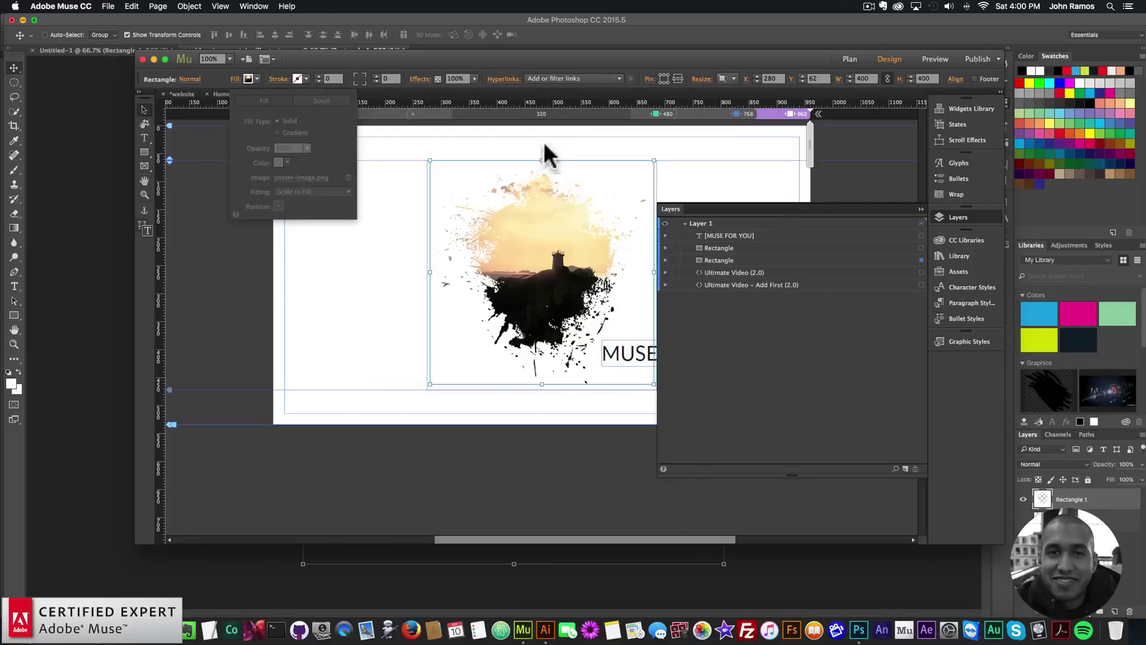
click(266, 248)
Preview the page in the browser to check the starry sky video inside the splatter, and return to the Muse design.
click(118, 5)
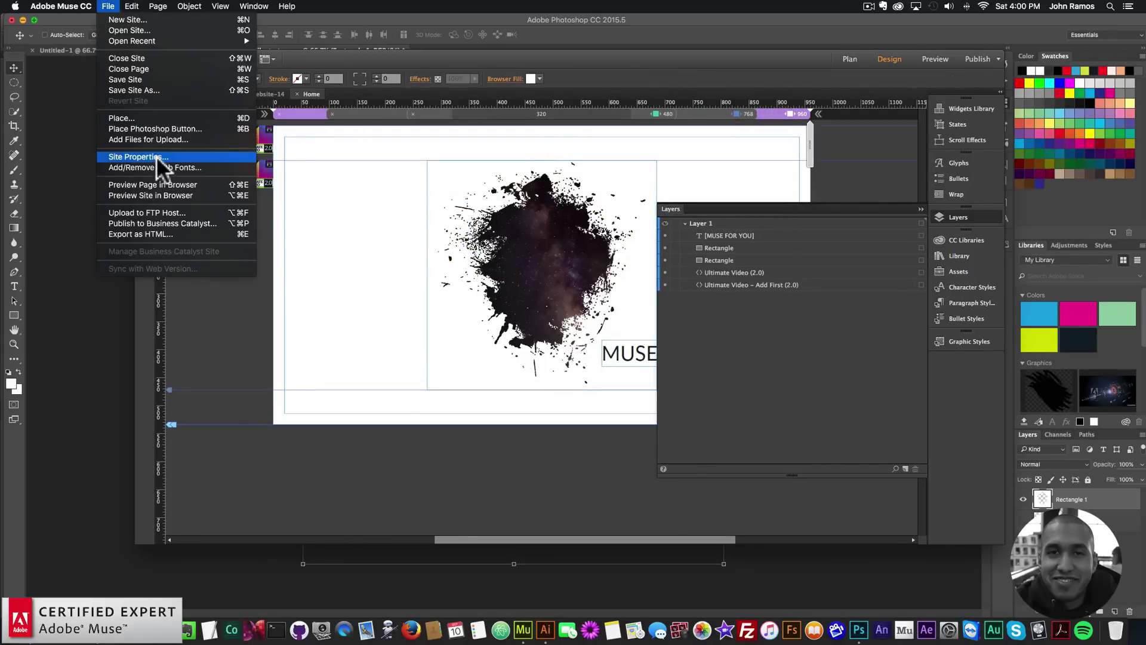
click(154, 181)
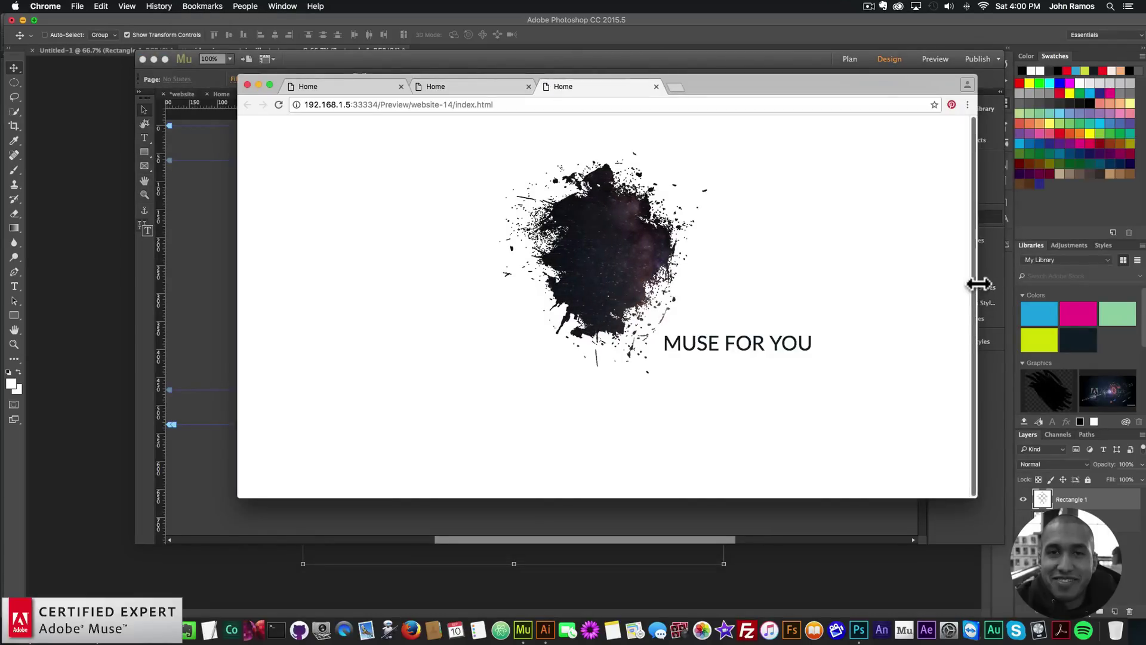
mouse_move(977, 281)
mouse_down()
mouse_move(486, 266)
mouse_move(977, 269)
mouse_up()
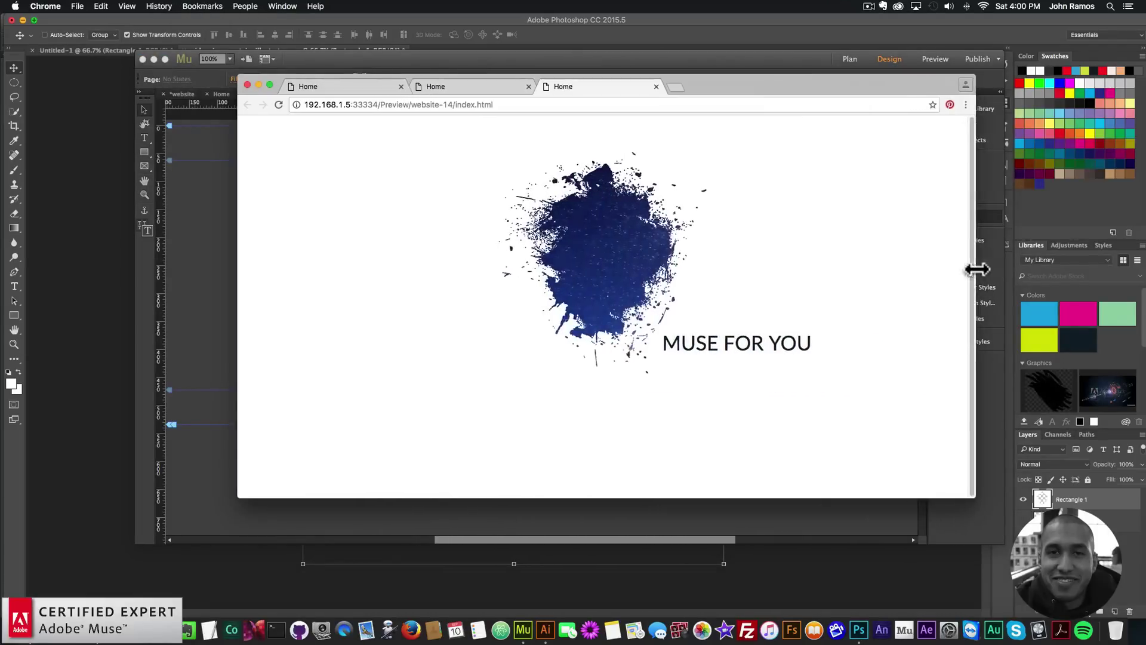
click(236, 188)
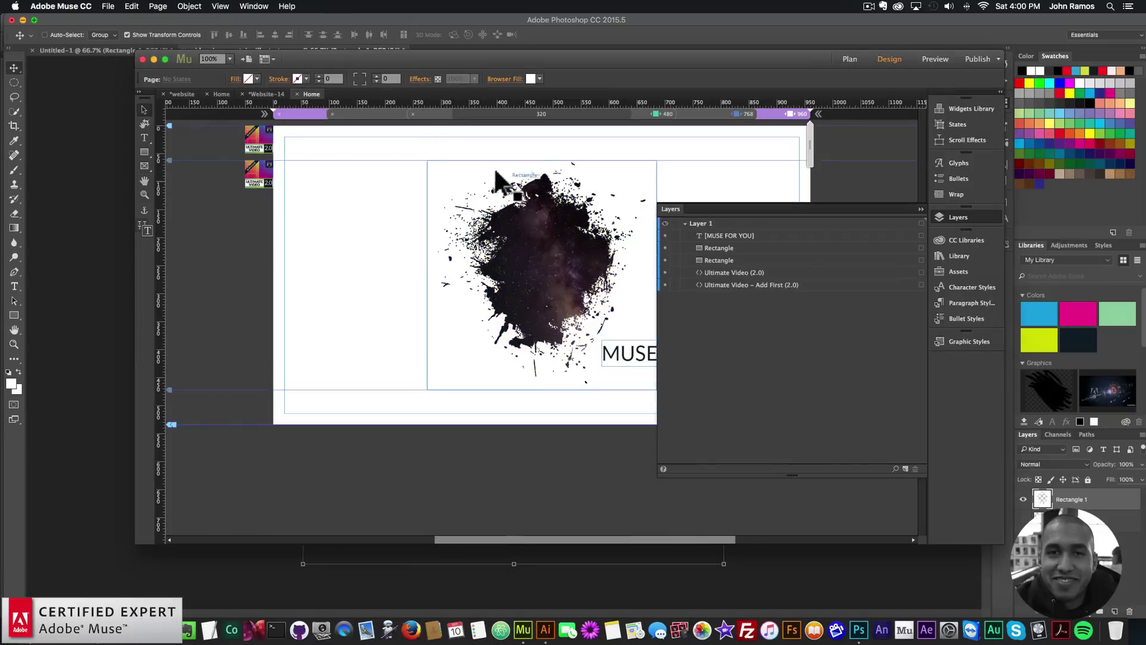
Replace the splatter rectangle's fill image with the circle cutout PNG from the images folder.
click(239, 78)
click(305, 178)
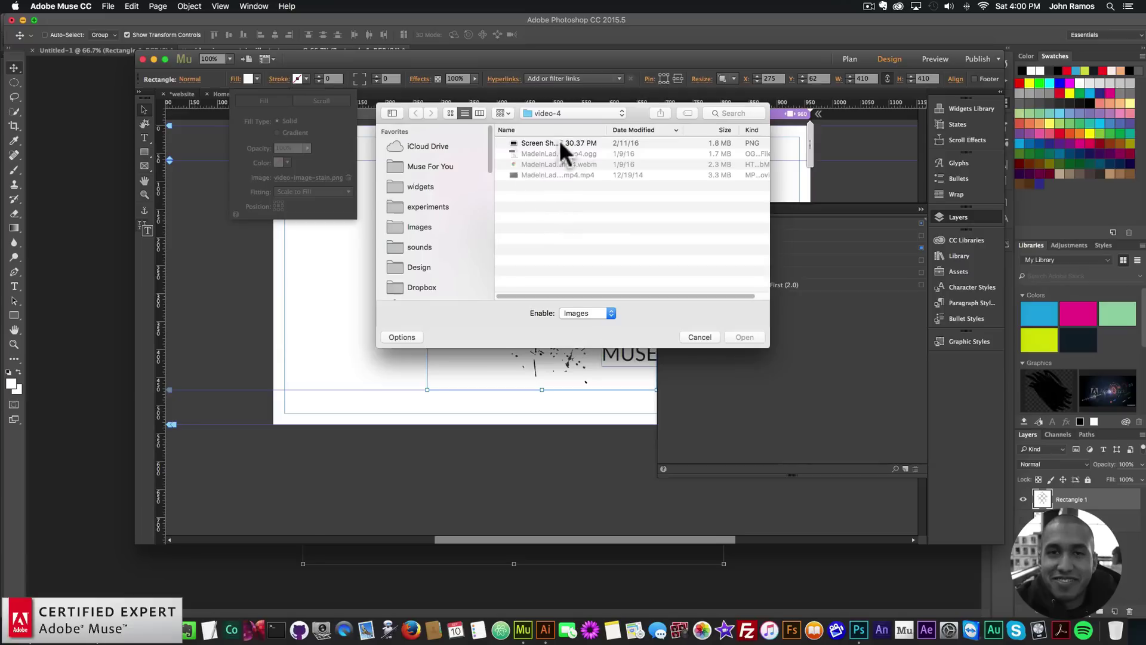
click(561, 113)
click(556, 277)
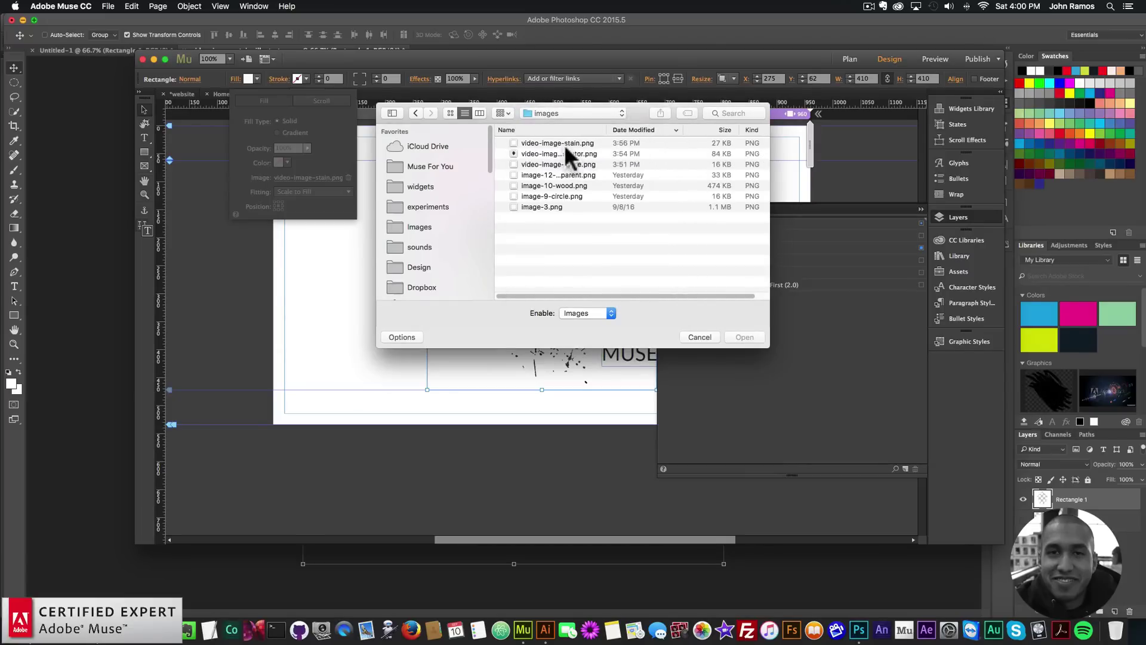
click(565, 163)
double_click(568, 160)
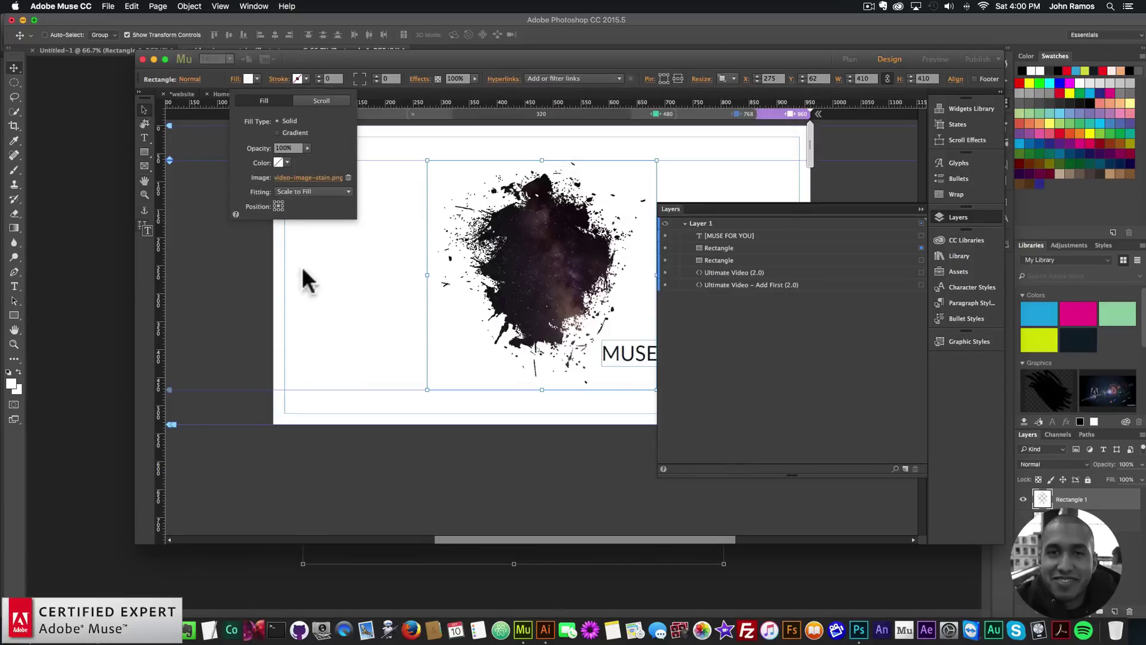
click(317, 274)
Preview the page in the browser, resize the browser window to check the circle cutout, and return to the Muse design.
click(108, 6)
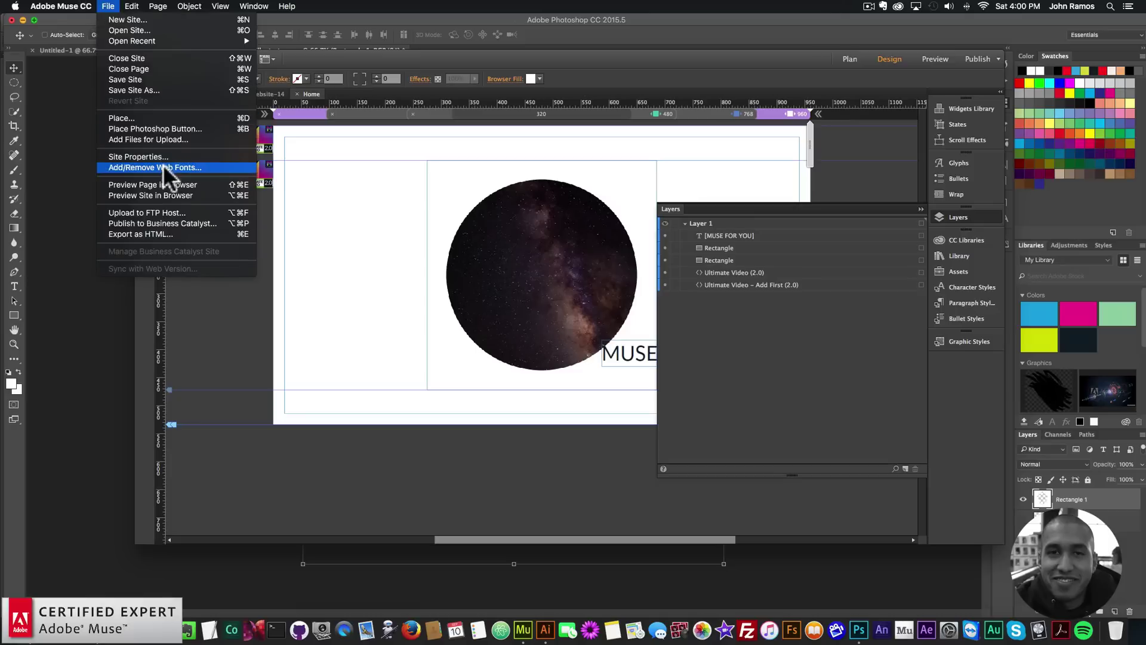
click(163, 178)
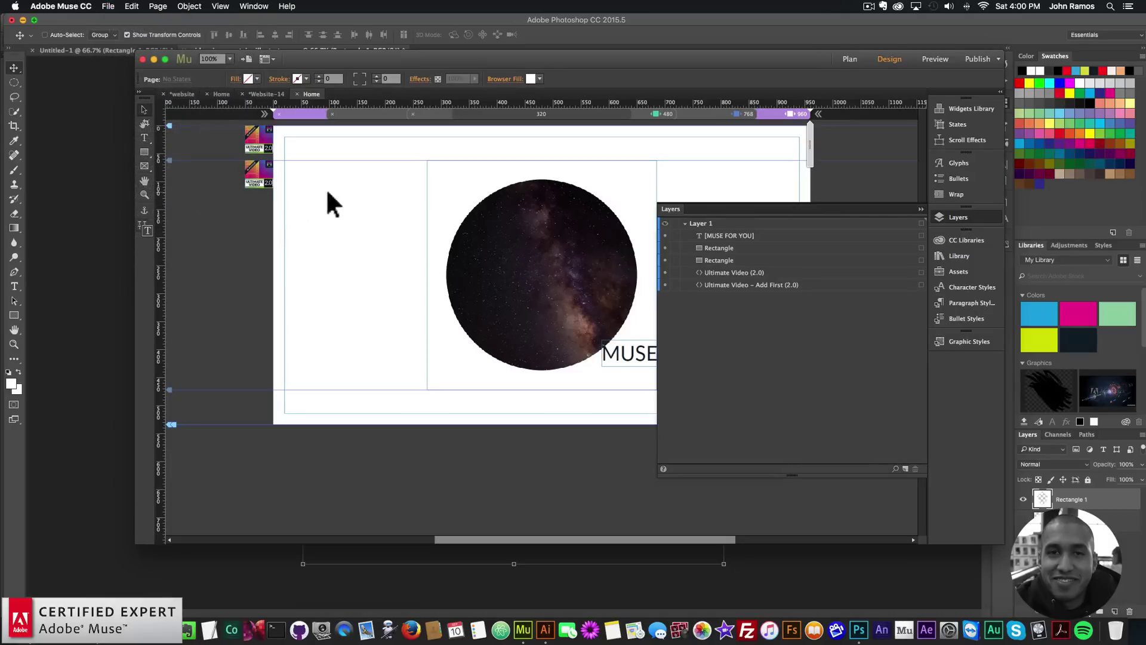
click(107, 7)
click(143, 184)
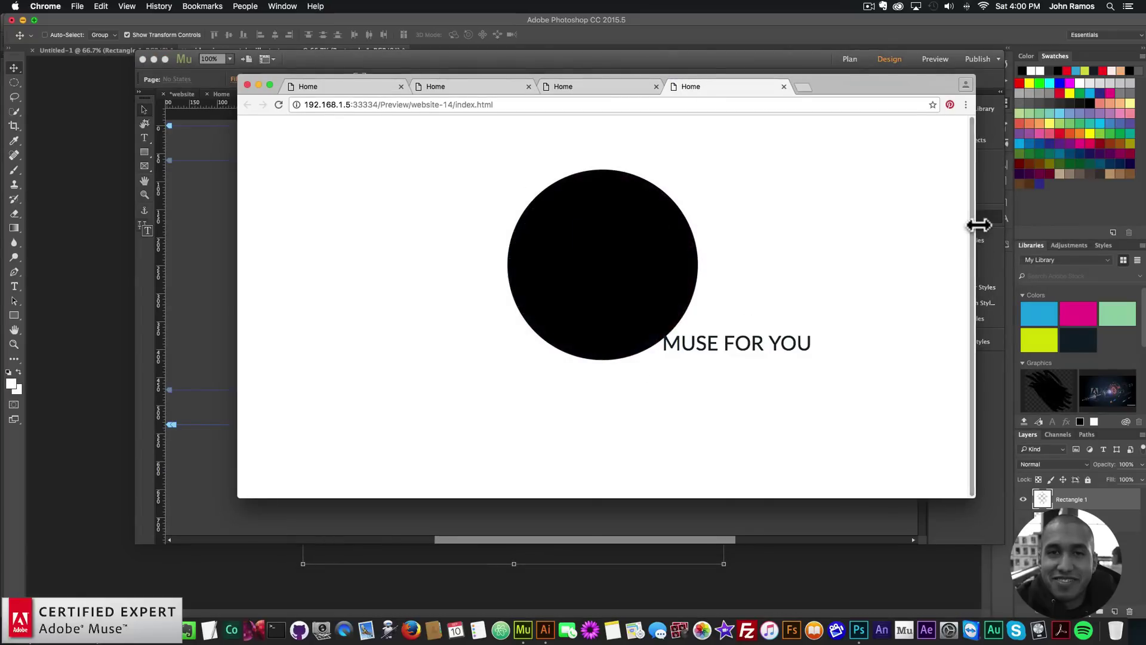
drag(976, 229, 949, 251)
click(214, 240)
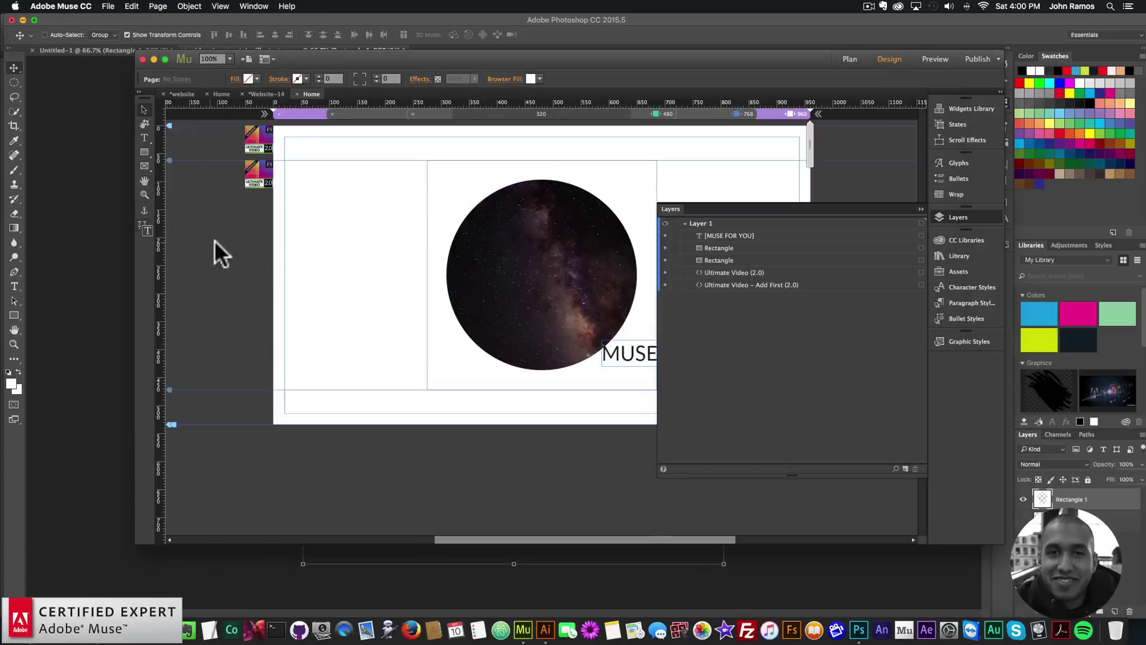
Shift the MUSE FOR YOU text frame away from the circle, to about X 625 at breakpoint 960 and X 498, Y 321 at breakpoint 768.
click(644, 360)
click(959, 216)
drag(704, 361, 720, 358)
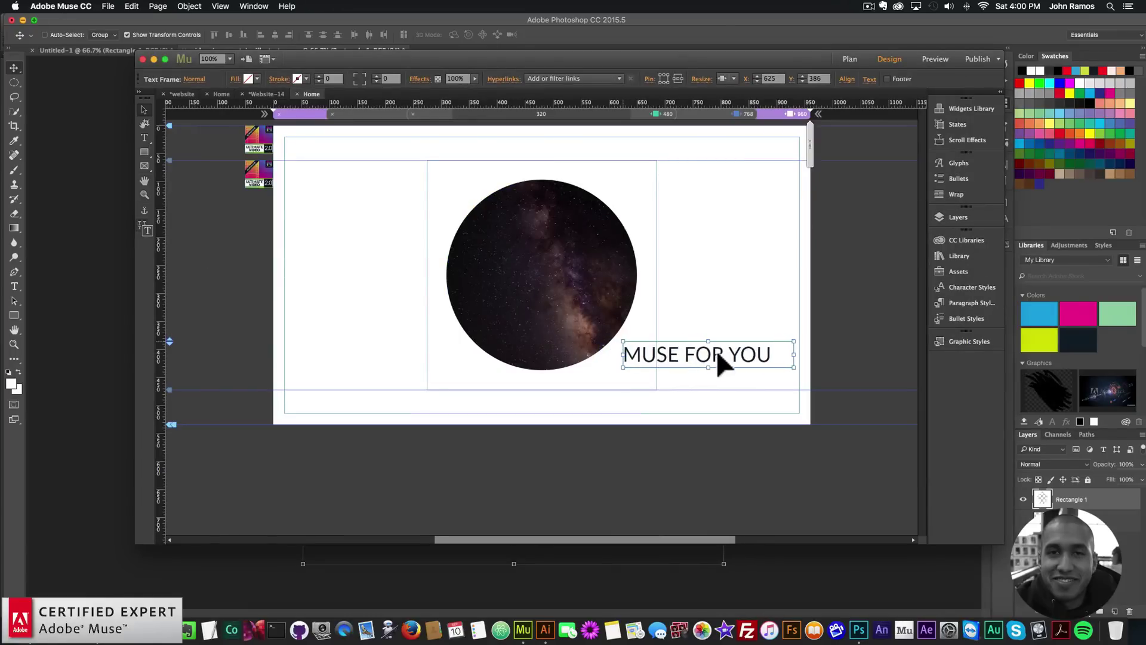
click(733, 114)
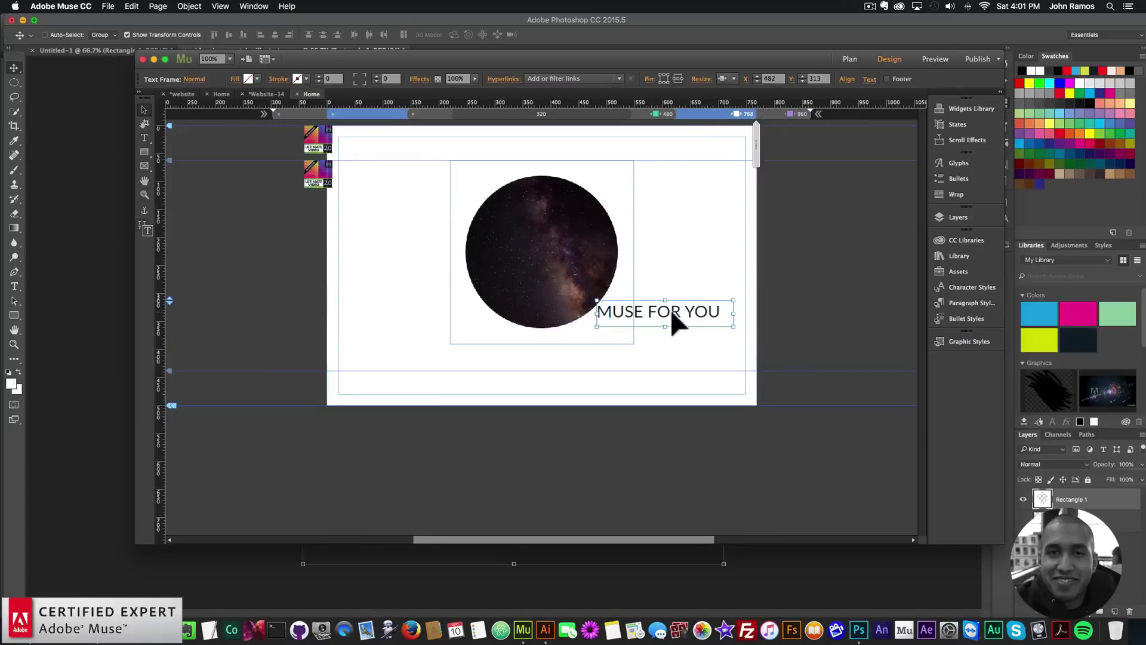
drag(671, 309, 667, 319)
Check the text frame's position at the 480 and 768 breakpoints and return to the 960 breakpoint.
click(646, 114)
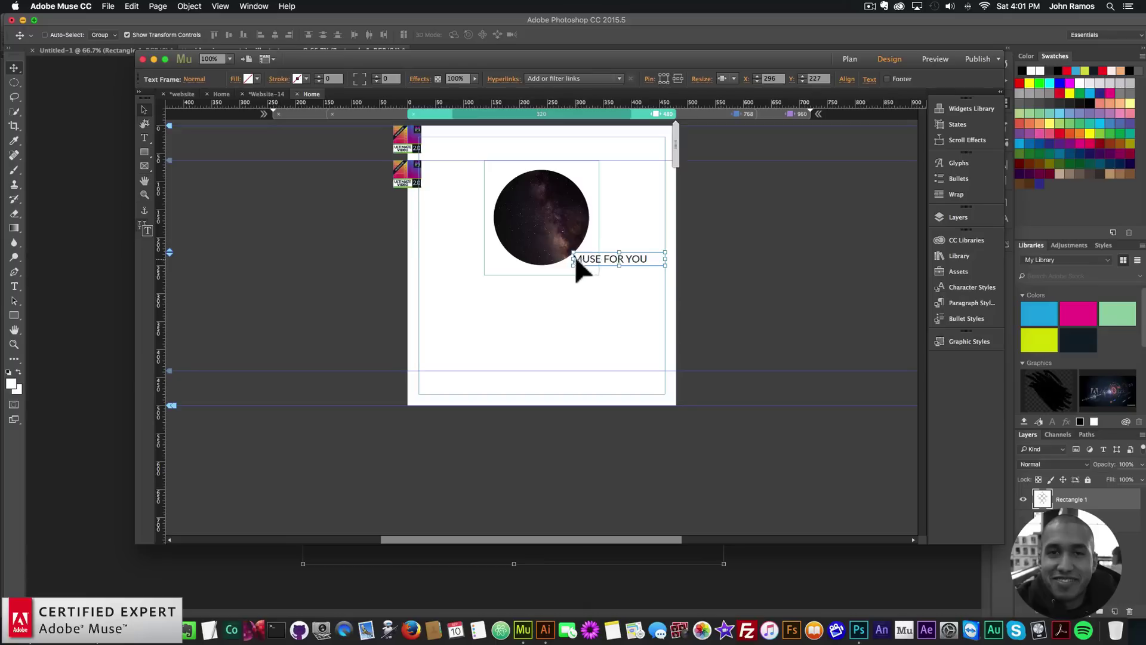
click(737, 113)
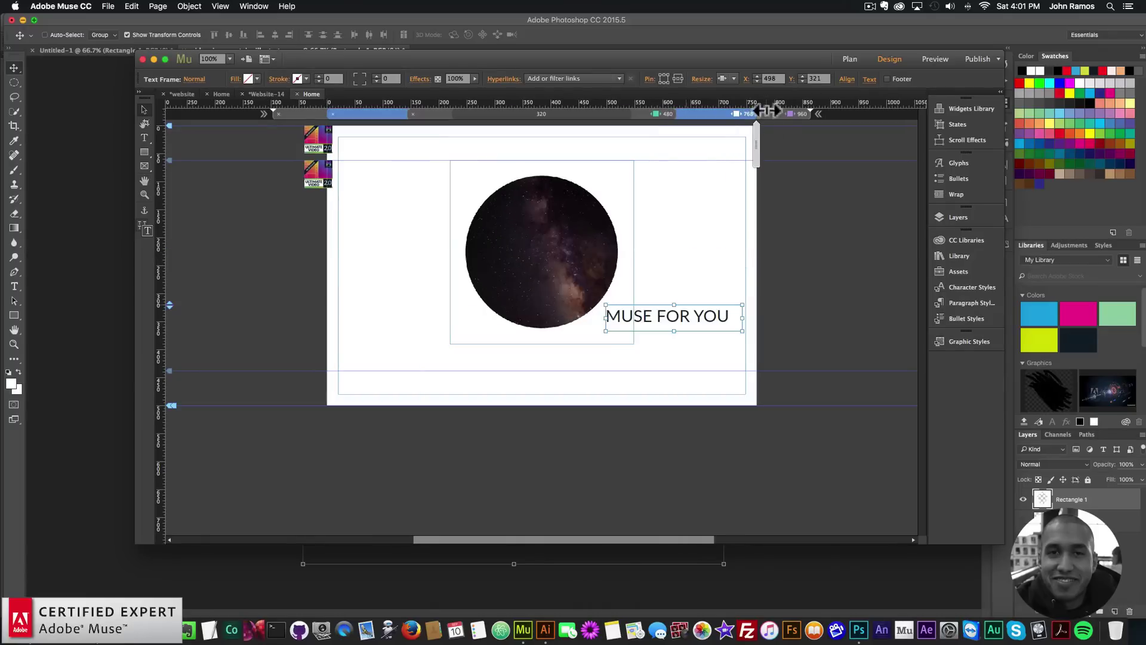
click(759, 114)
click(286, 161)
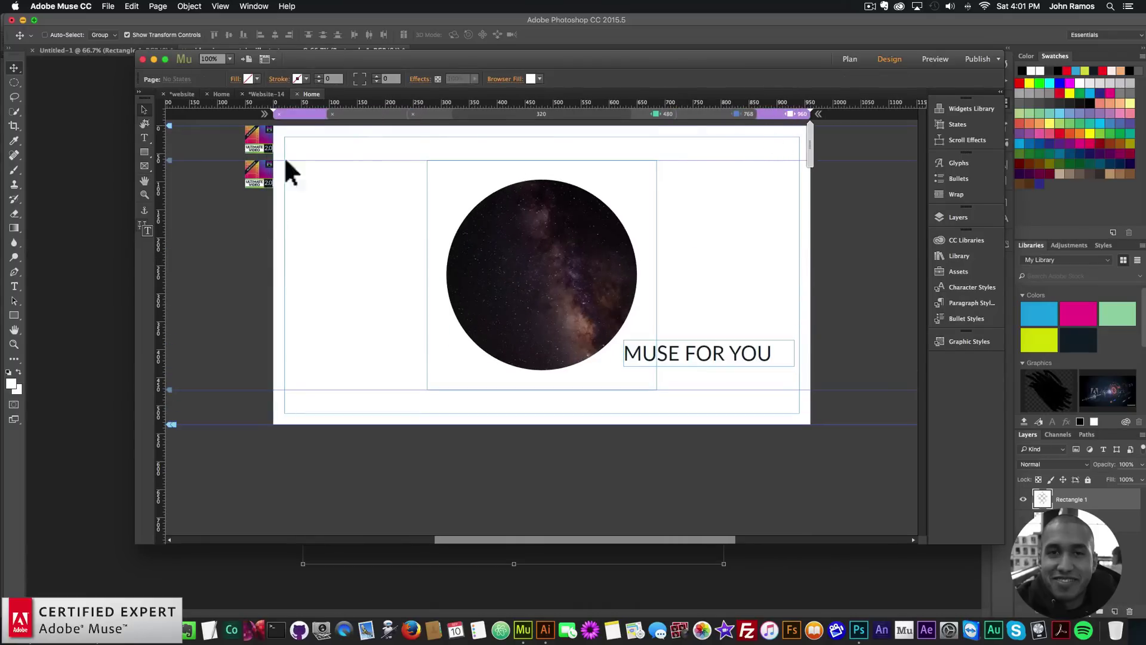
Preview the page in the browser with the repositioned text, widen the browser window, and return to the Muse design.
click(109, 6)
click(146, 185)
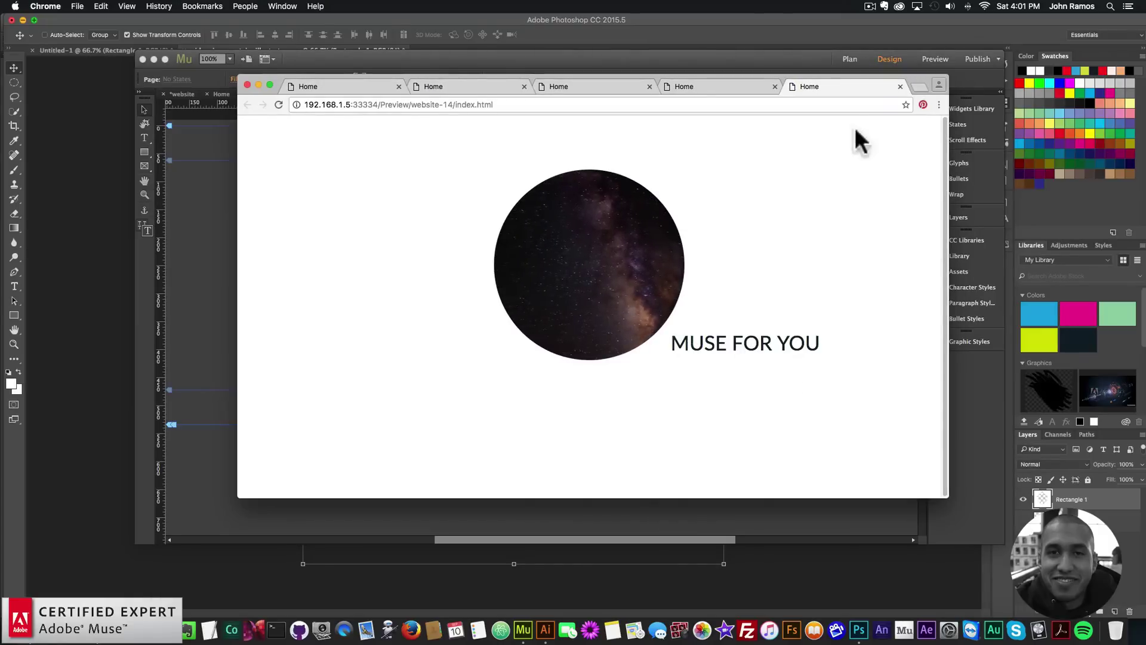
drag(950, 207, 967, 260)
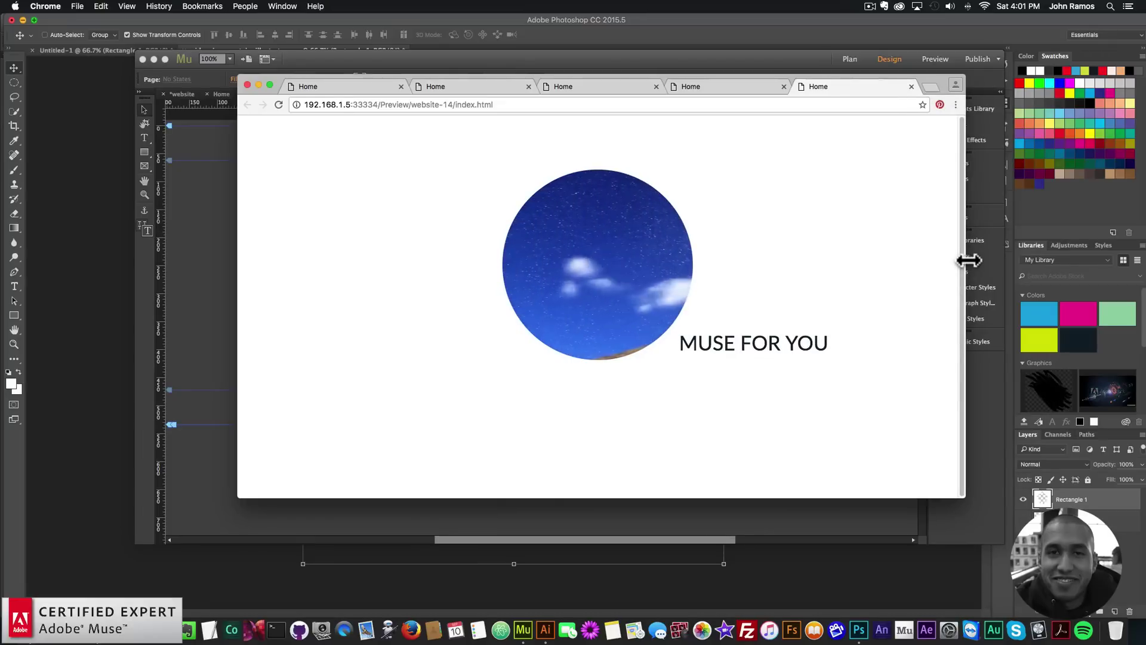
click(222, 211)
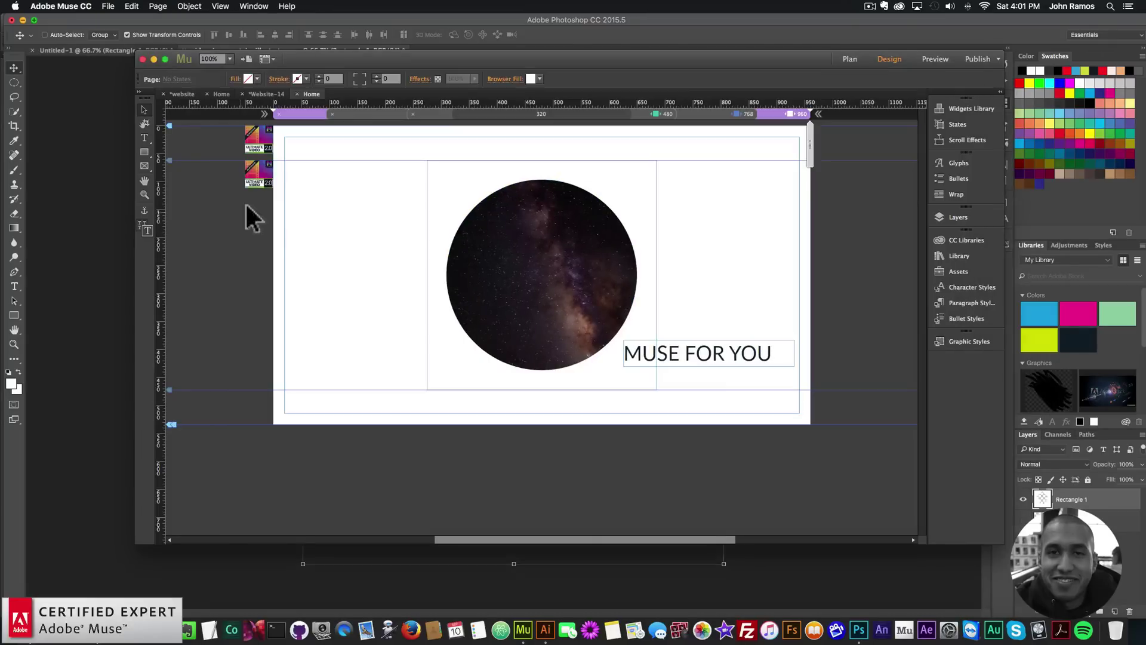
Review the Ultimate Video (2.0) widget's overlay settings, playback options and instructions for adding a video, and close its options.
click(265, 175)
click(283, 159)
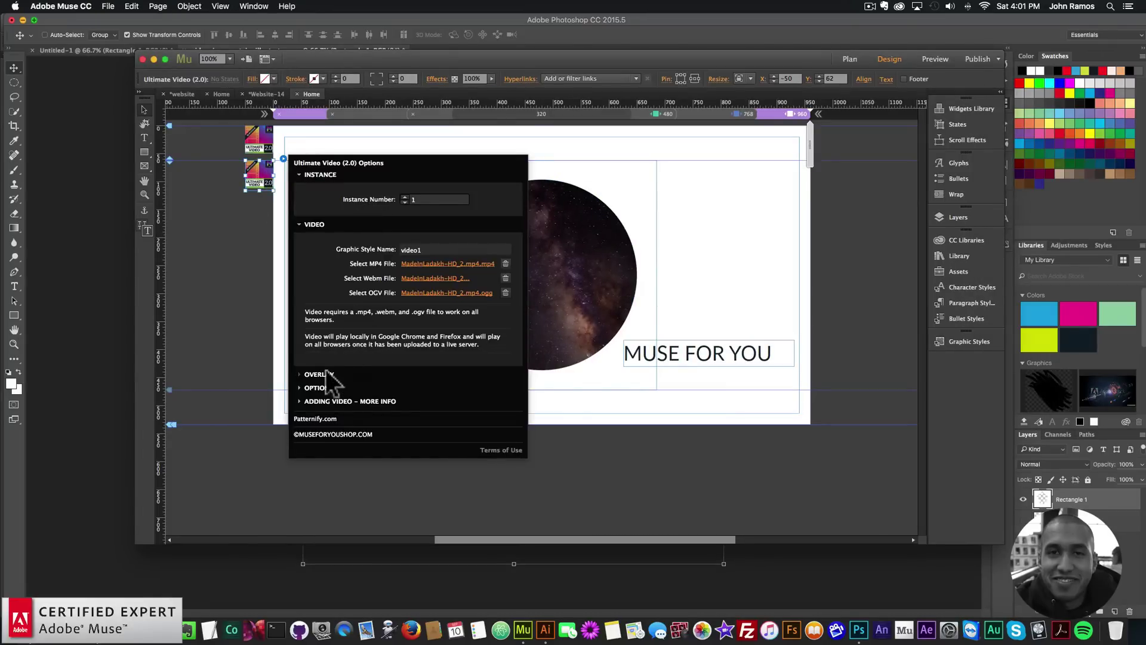
click(320, 375)
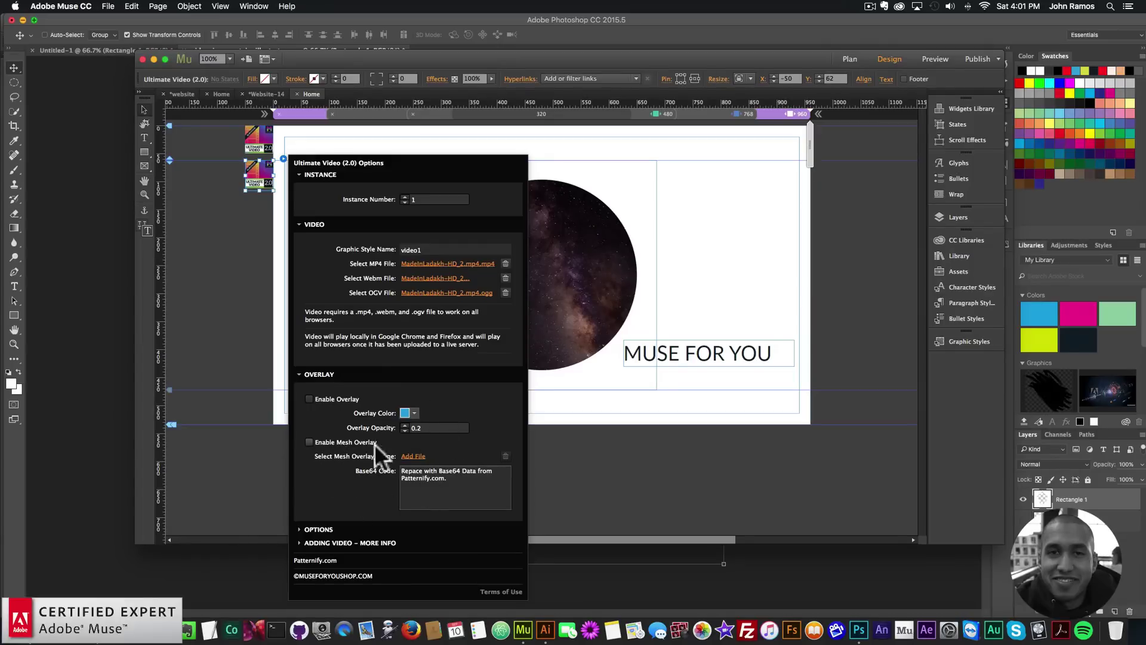
click(319, 528)
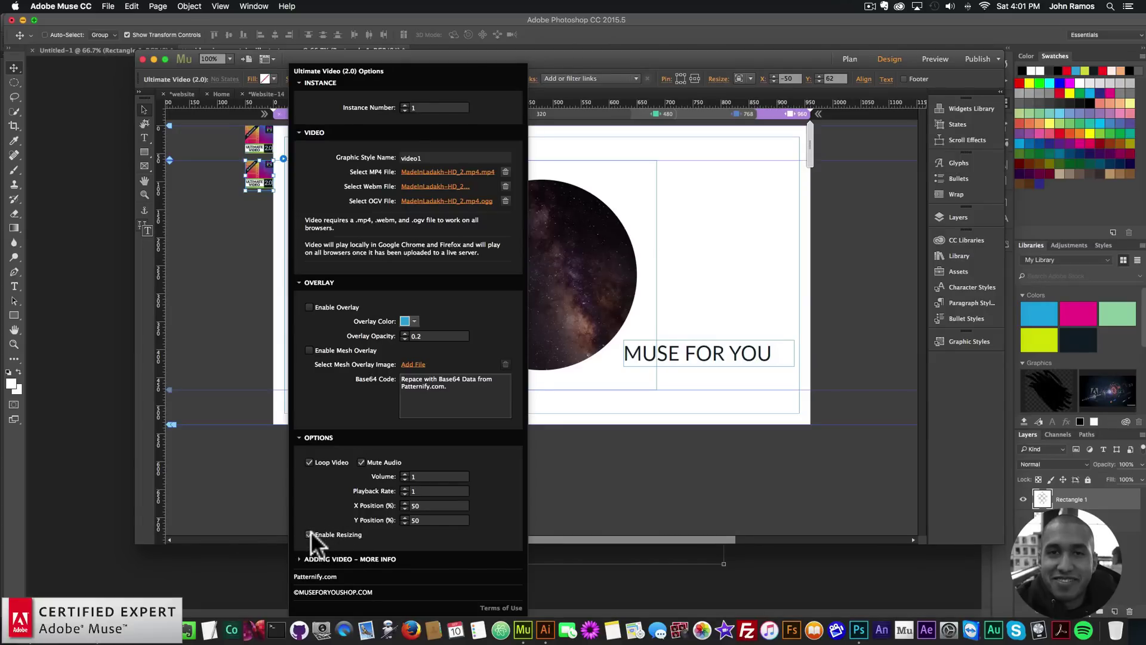
click(335, 557)
click(329, 404)
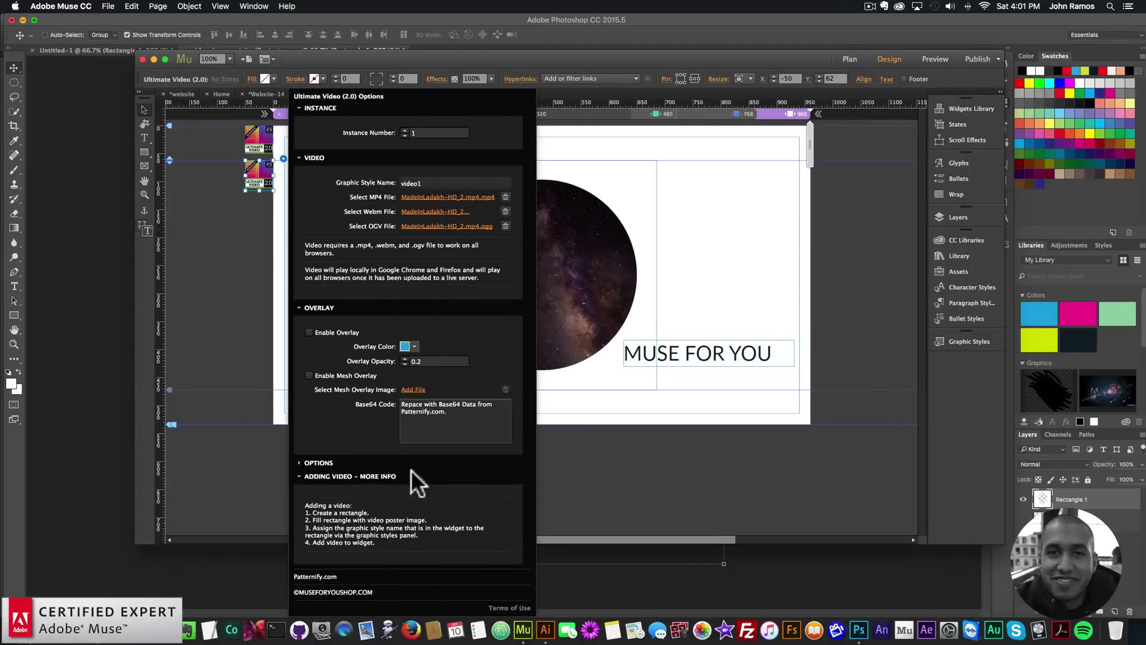
click(255, 306)
Preview the page in the browser once more and widen the window to watch the video inside the circle.
click(109, 6)
click(149, 184)
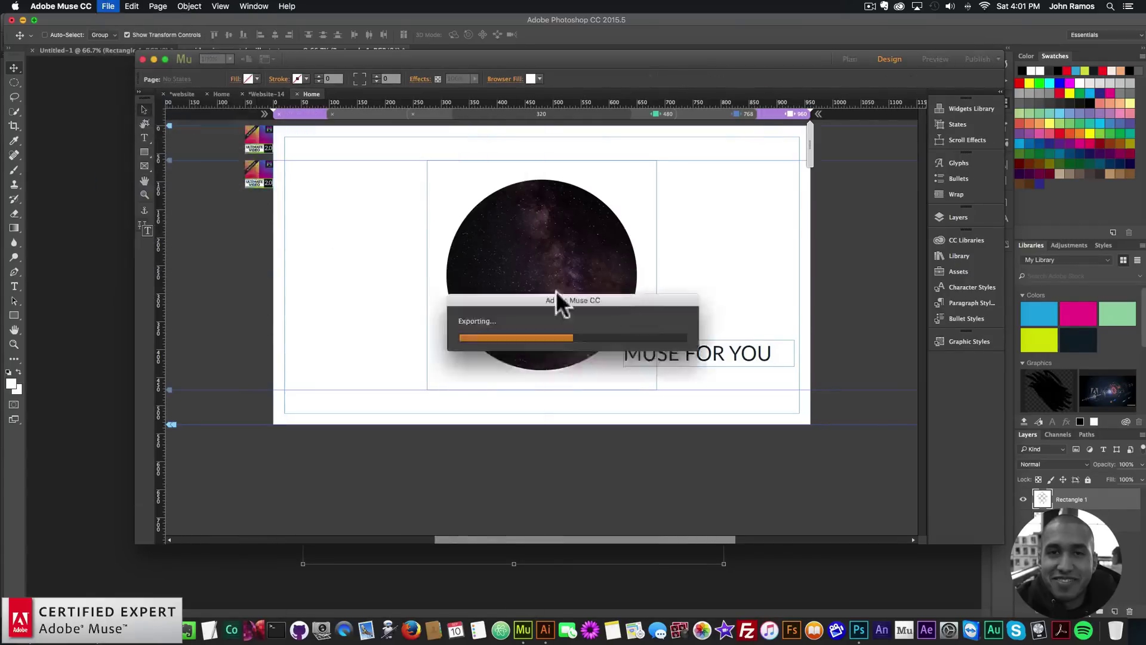
drag(964, 228, 988, 254)
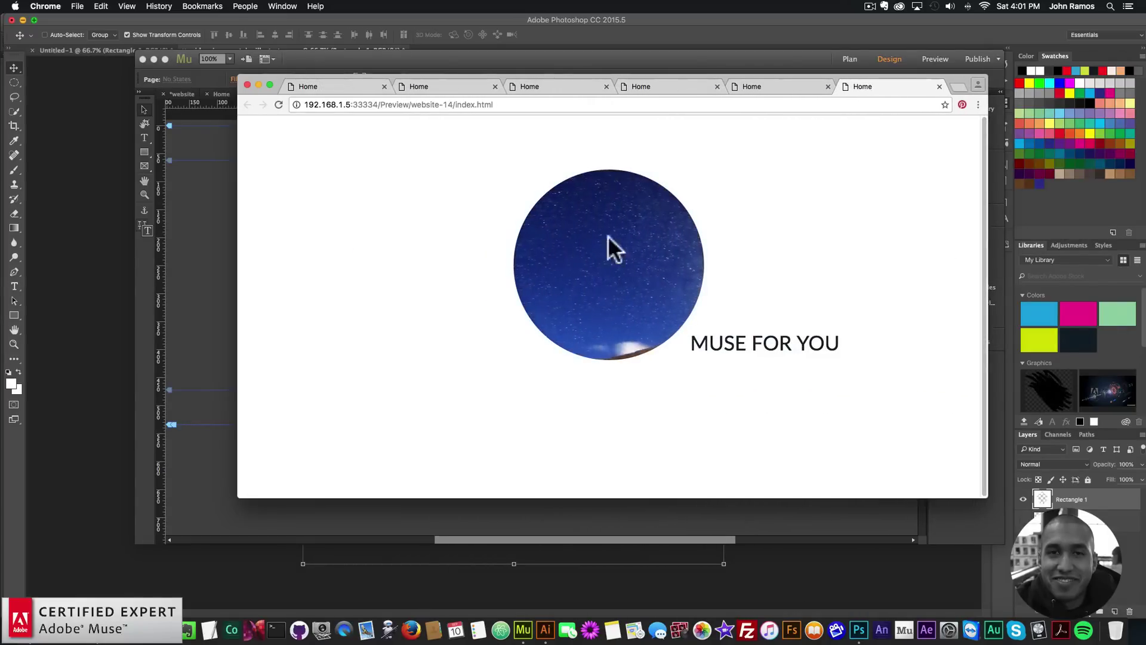
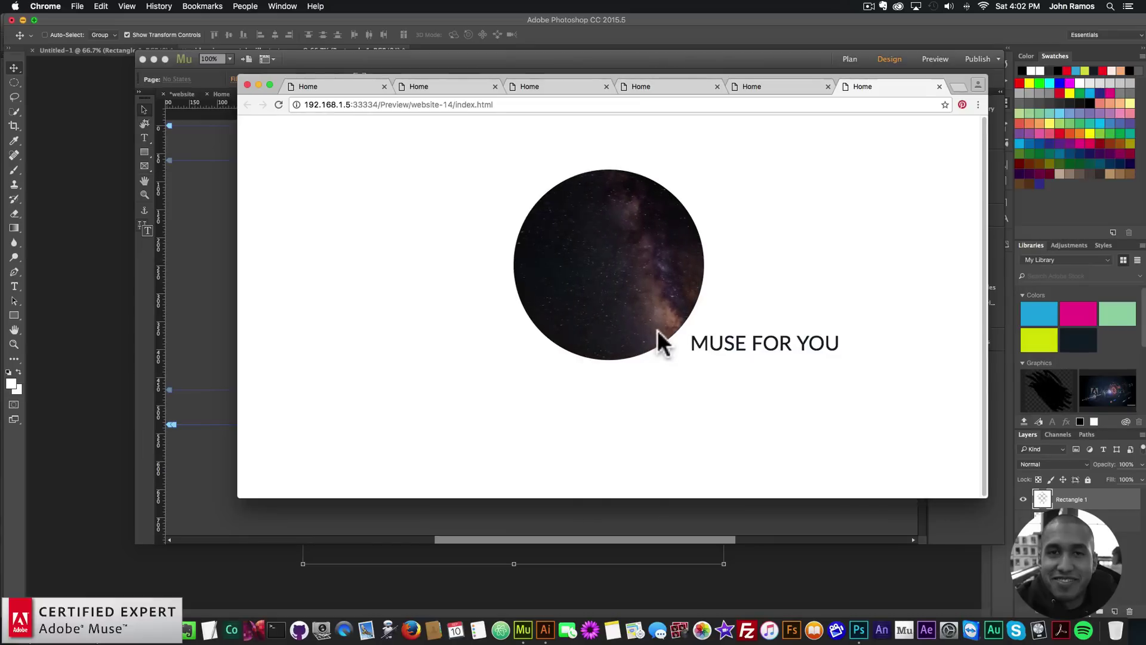
Open museforyoushop.com in a new browser tab and go to its widget shop from the $39 a year offer.
click(958, 86)
text(musefory)
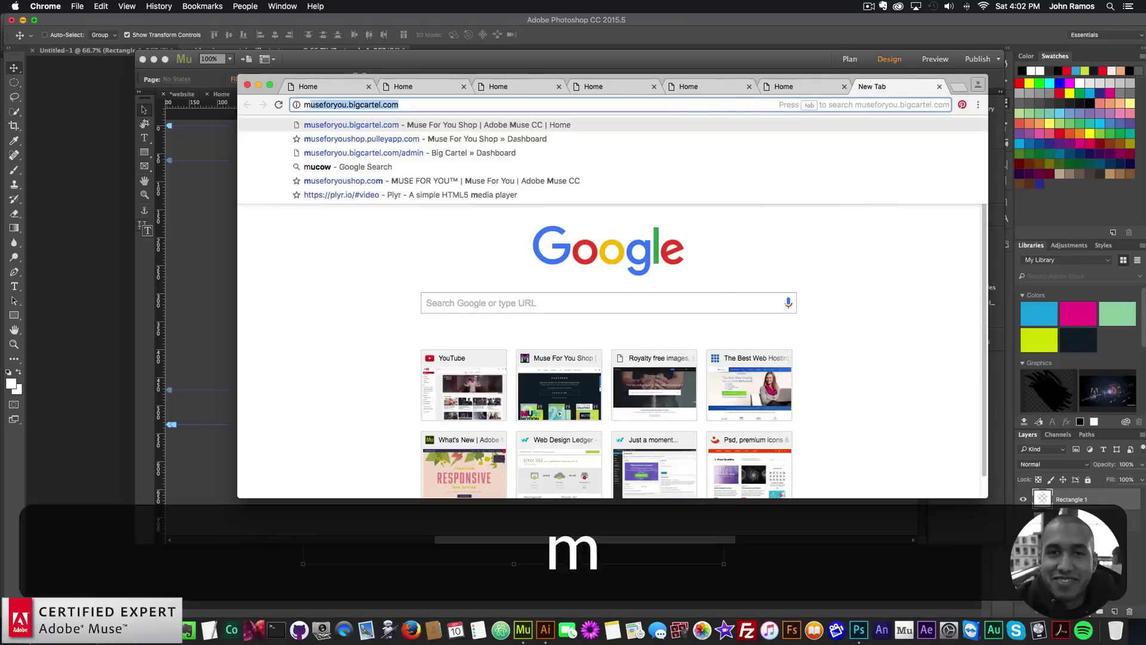
text(ou)
key(Return)
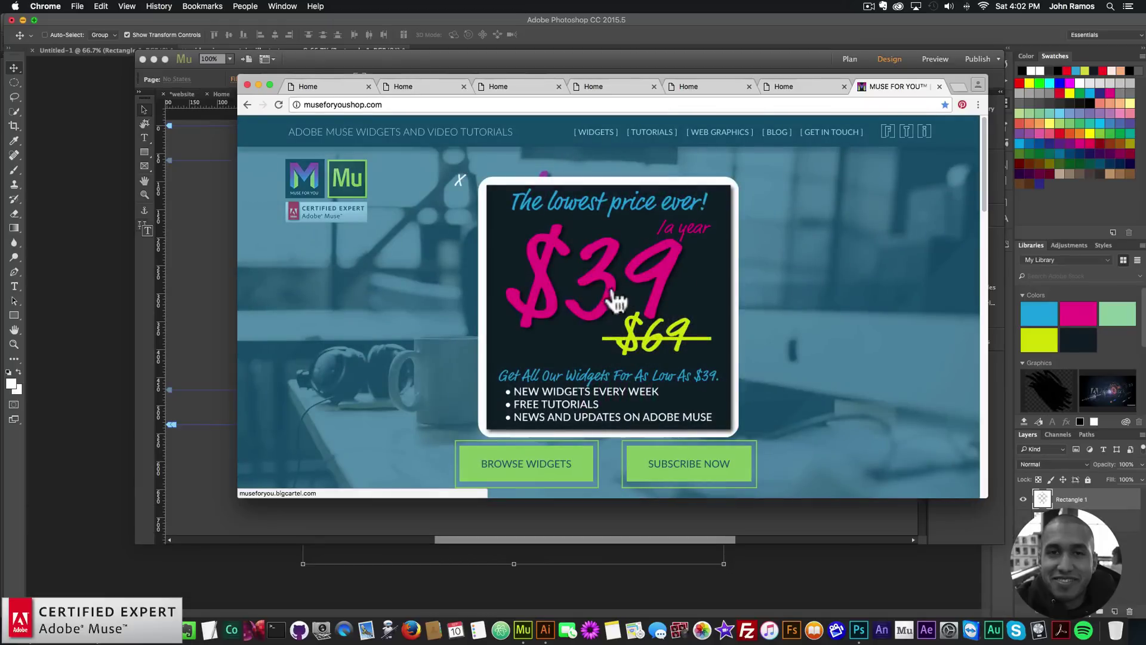
click(614, 298)
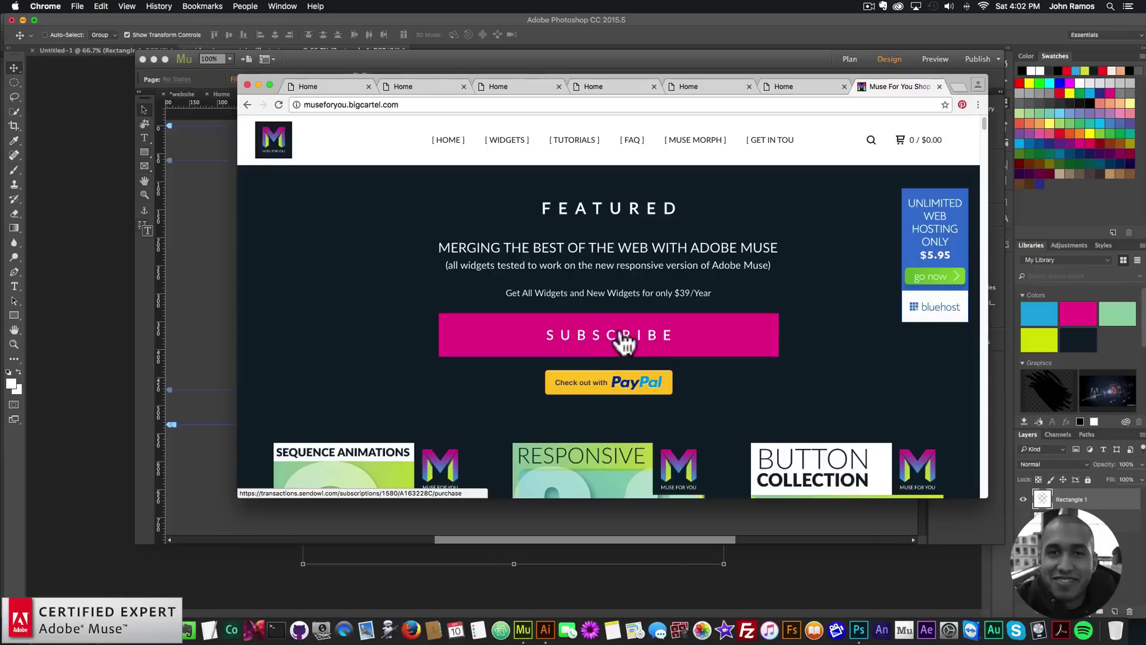
Find the Ultimate Video Widget among the featured widgets and open its product page.
scroll(624, 343, down, 2)
scroll(623, 343, down, 1)
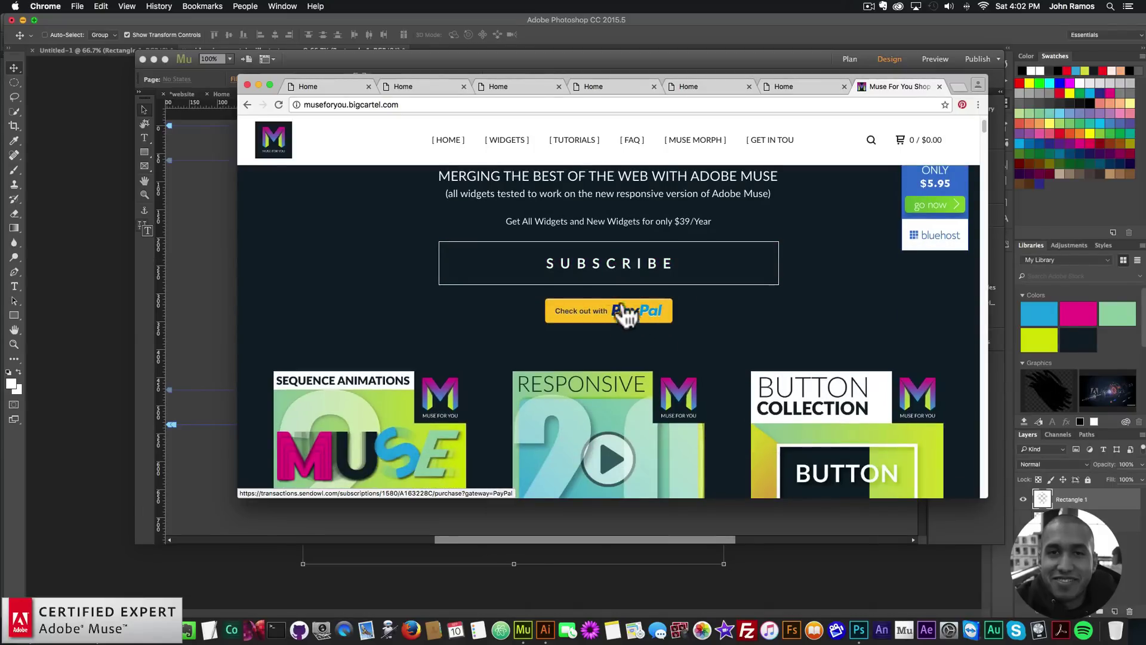
scroll(625, 316, down, 10)
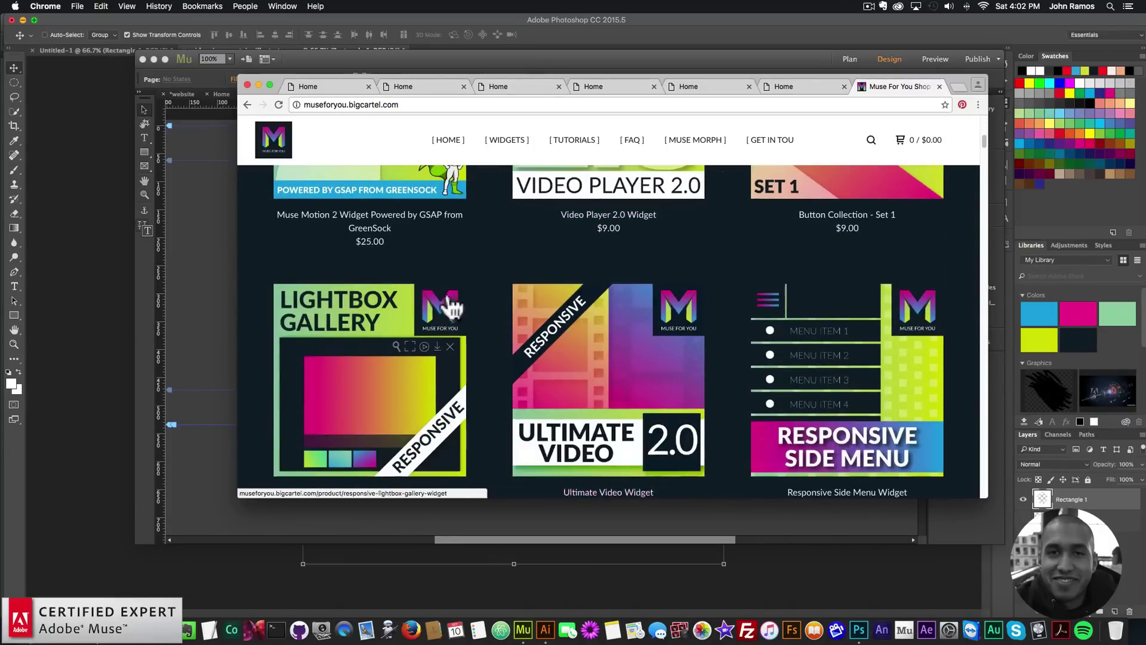
click(601, 325)
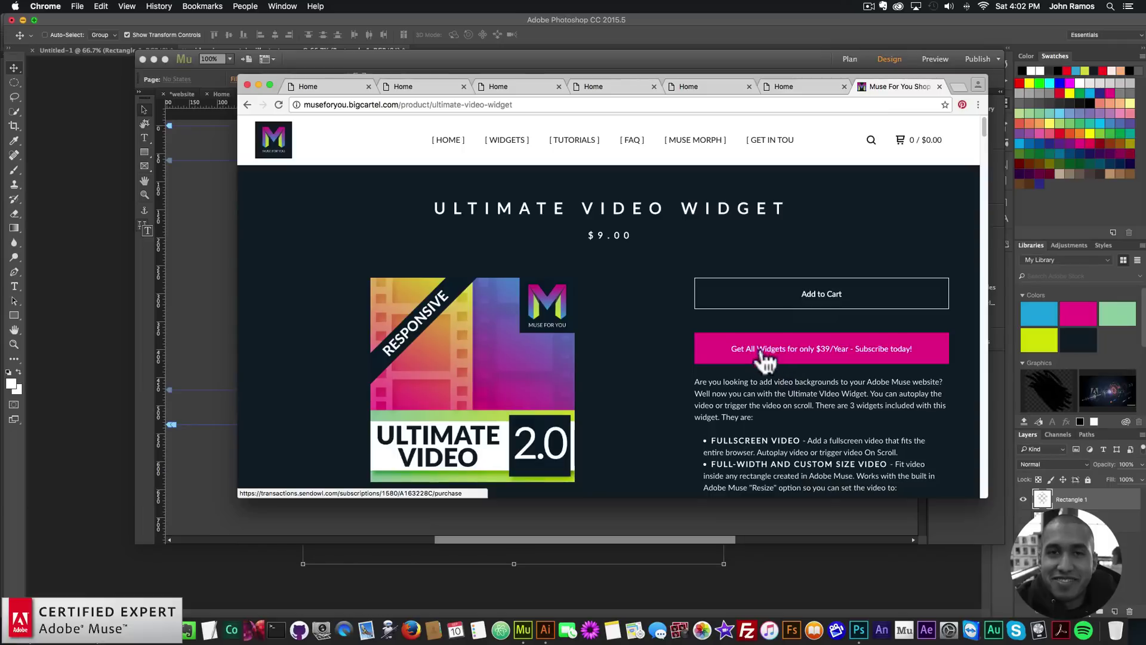
Examine the Ultimate Video Widget's product page, including its description, video converter, free stock video sources, option screenshots and changelog.
scroll(770, 356, down, 2)
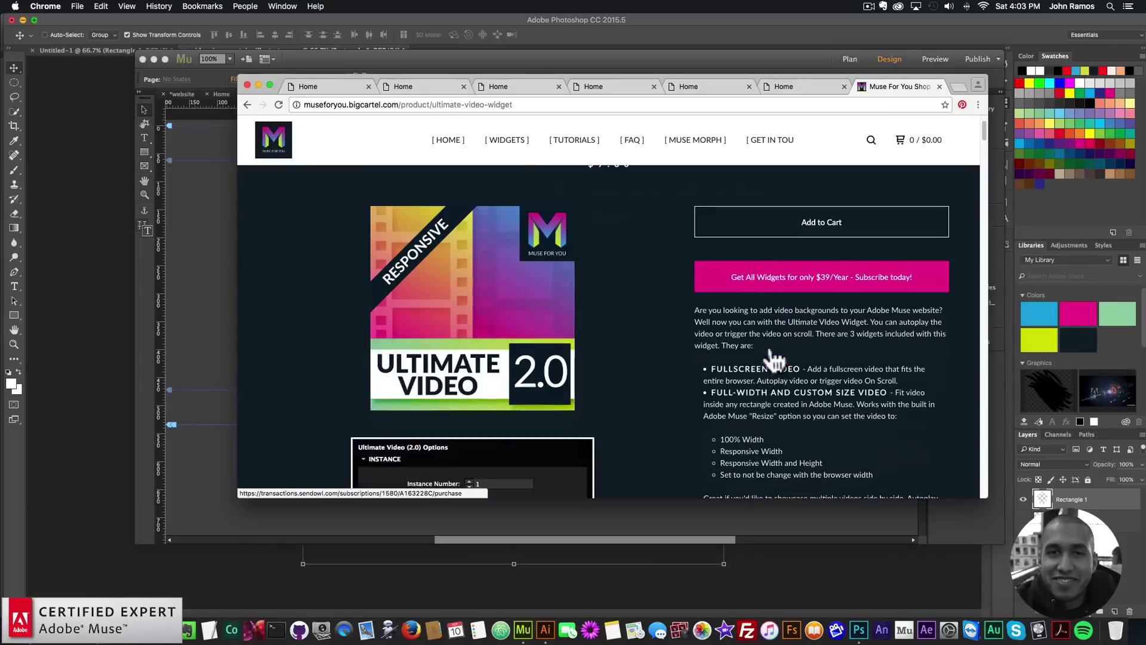
scroll(774, 360, down, 5)
scroll(812, 205, up, 4)
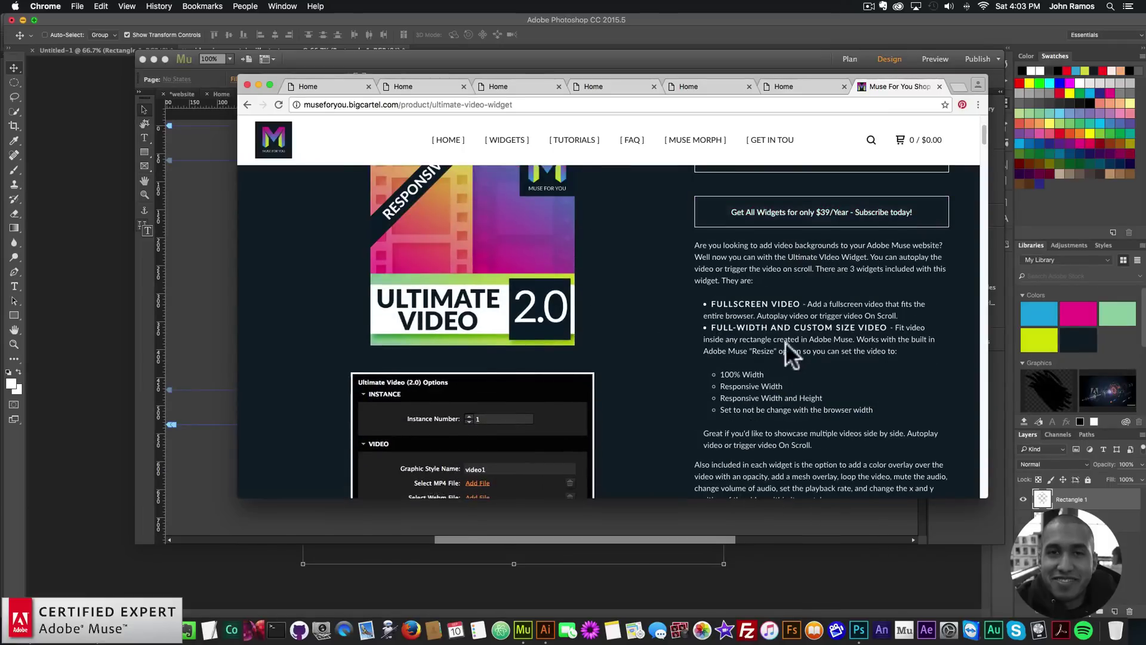
scroll(786, 342, down, 6)
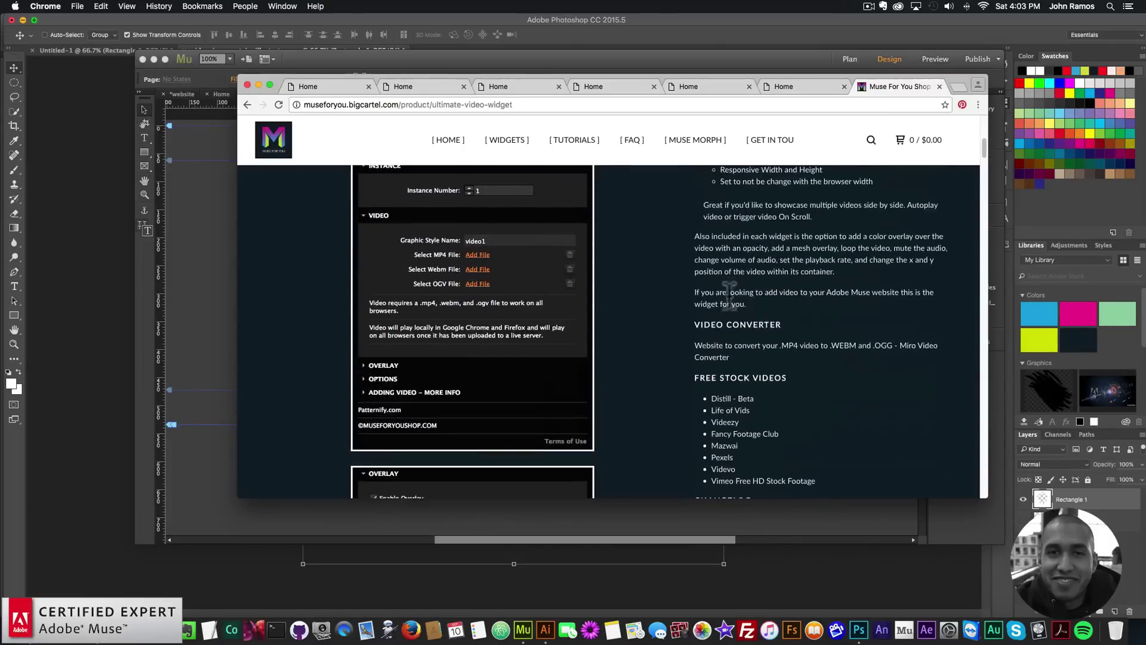
scroll(730, 296, down, 1)
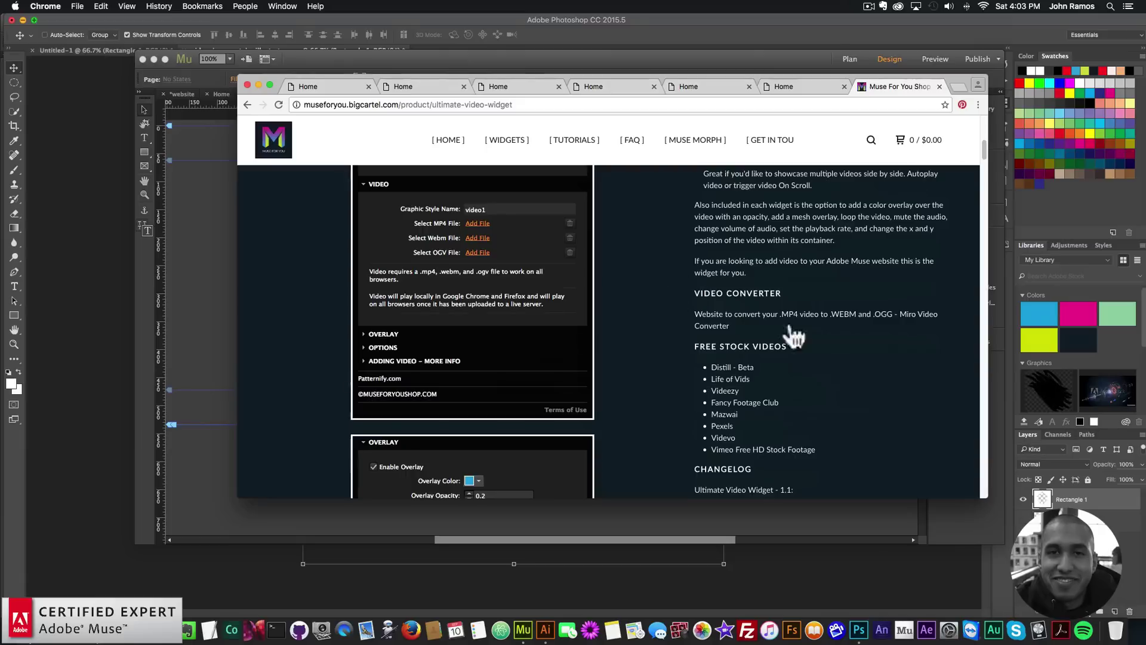
click(921, 318)
scroll(858, 339, down, 1)
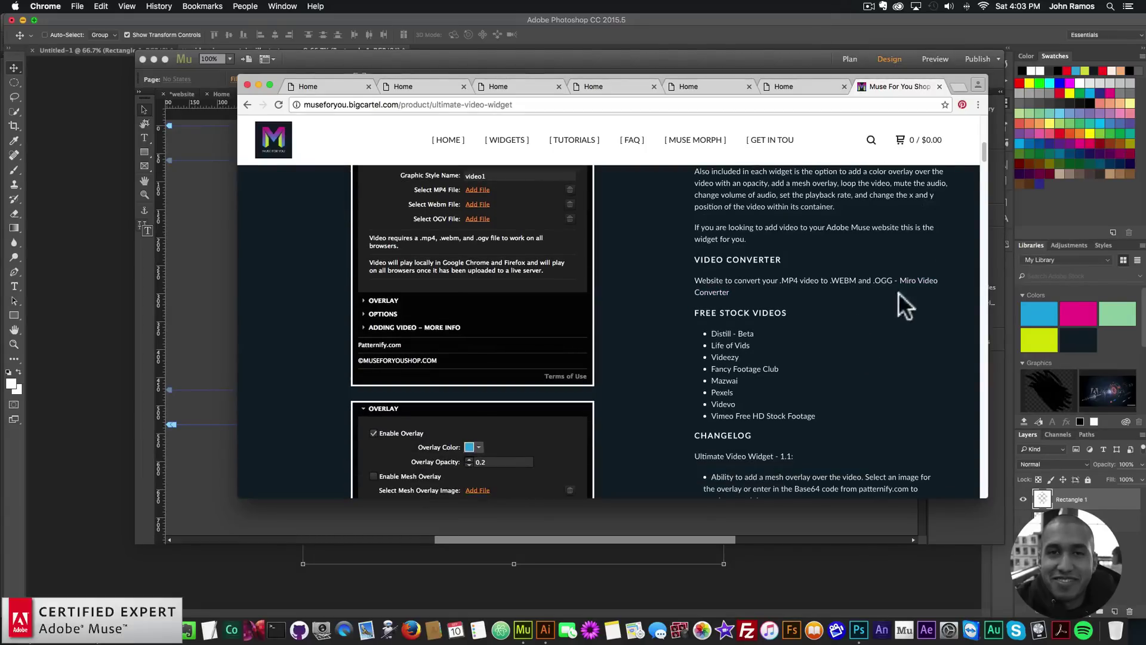
scroll(898, 292, down, 5)
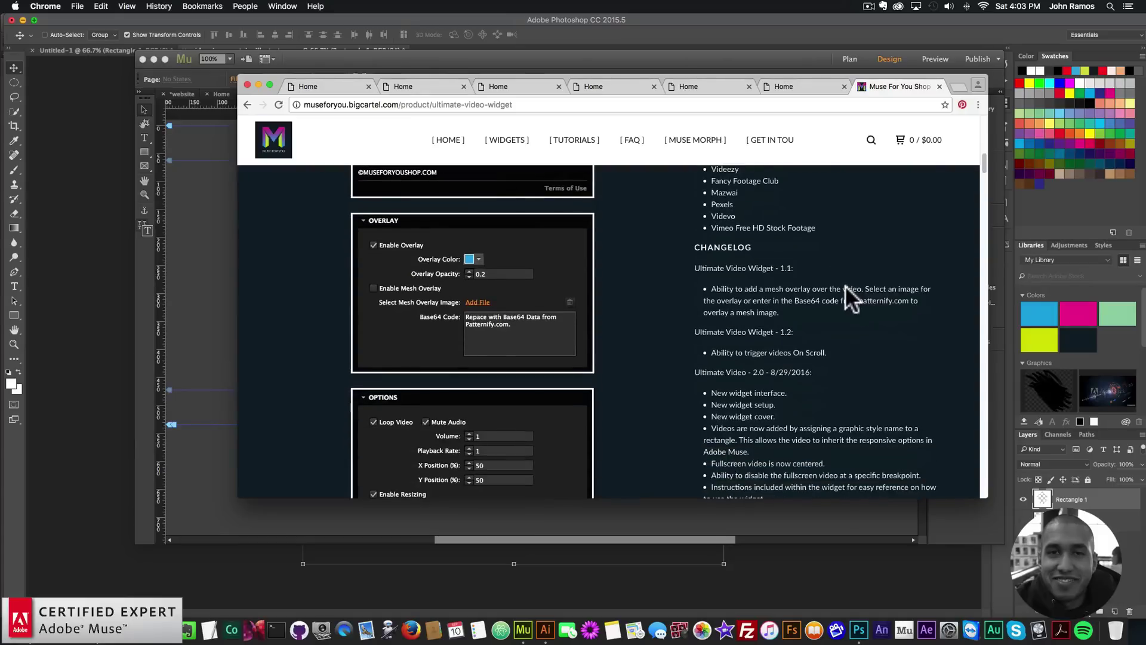
scroll(845, 285, down, 8)
scroll(659, 261, up, 10)
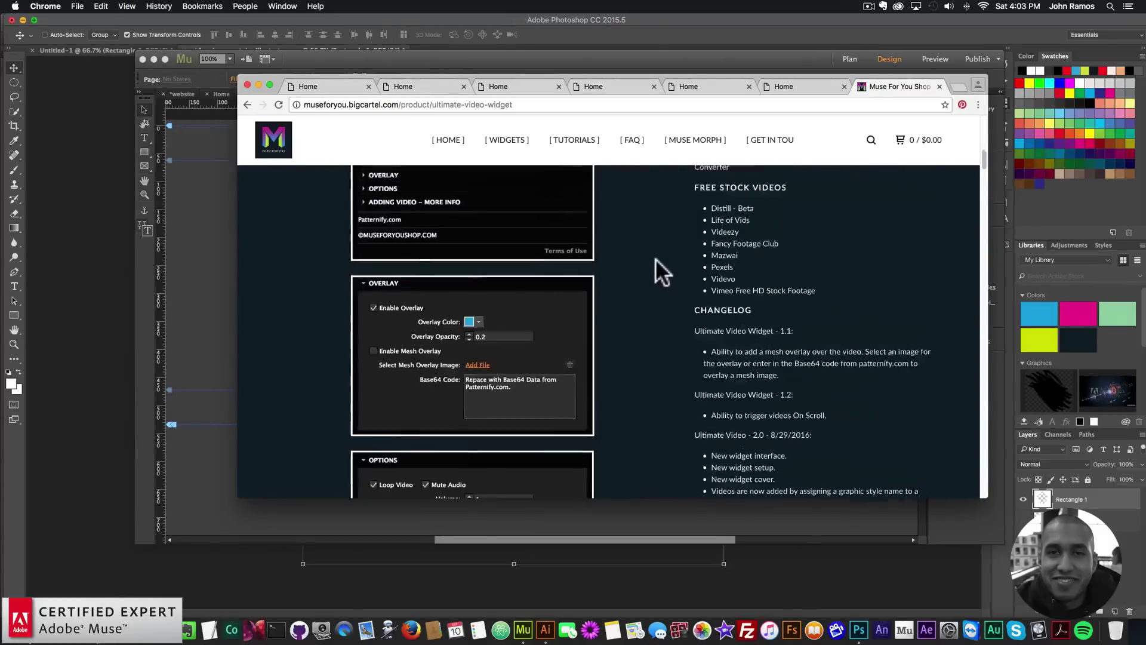
Review the widget's option screenshots, the demo links for fullscreen, full-width and custom size video, and the embedded tutorial videos on the product page.
scroll(656, 259, up, 12)
scroll(506, 338, down, 7)
scroll(696, 266, up, 7)
scroll(639, 248, down, 7)
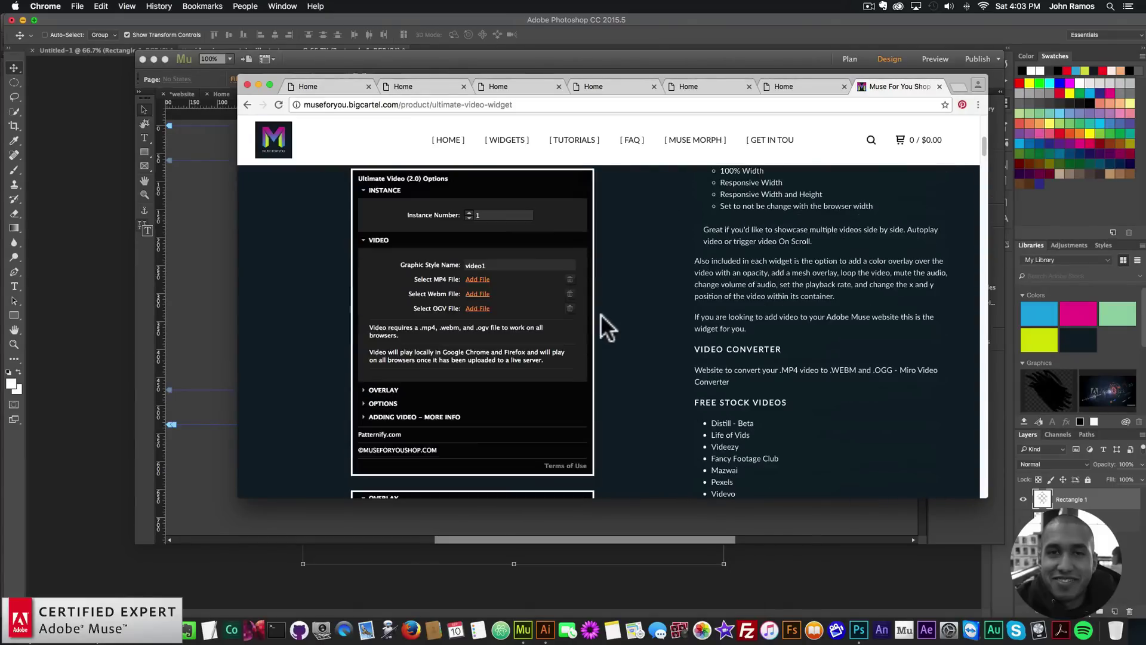
scroll(600, 315, down, 12)
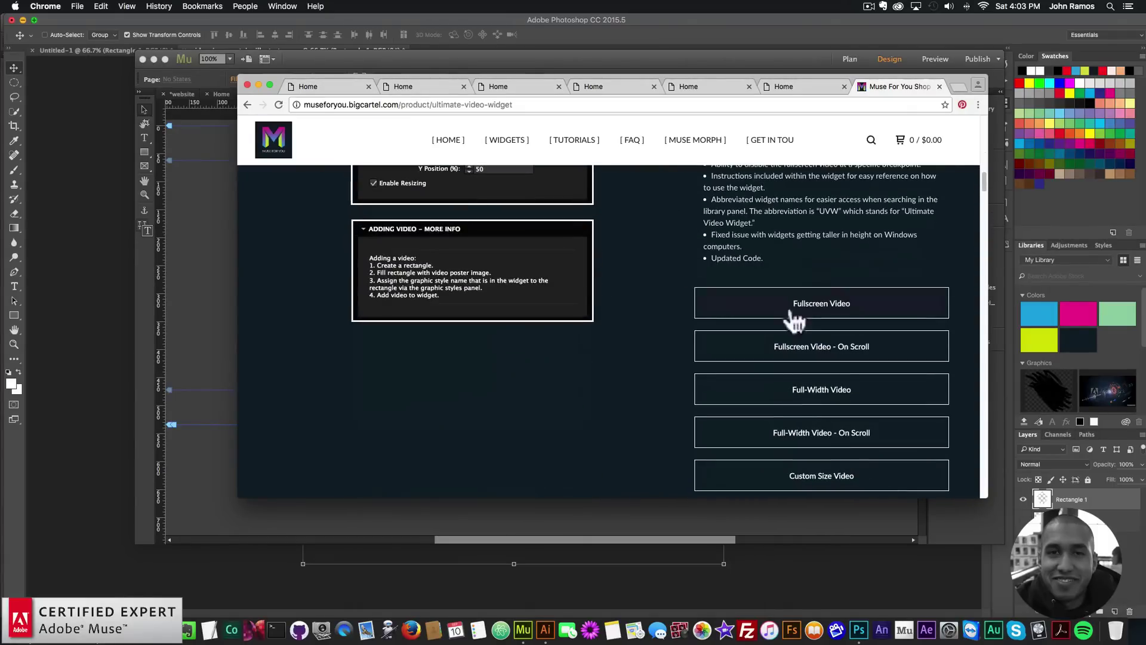
scroll(698, 276, down, 8)
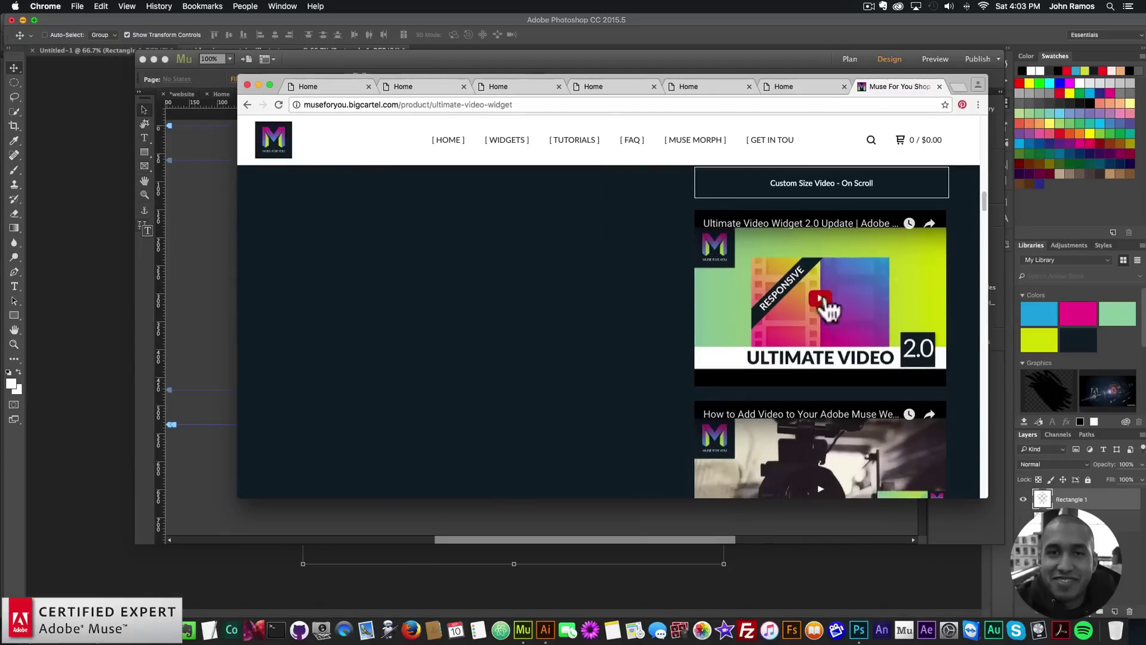
scroll(686, 275, down, 1)
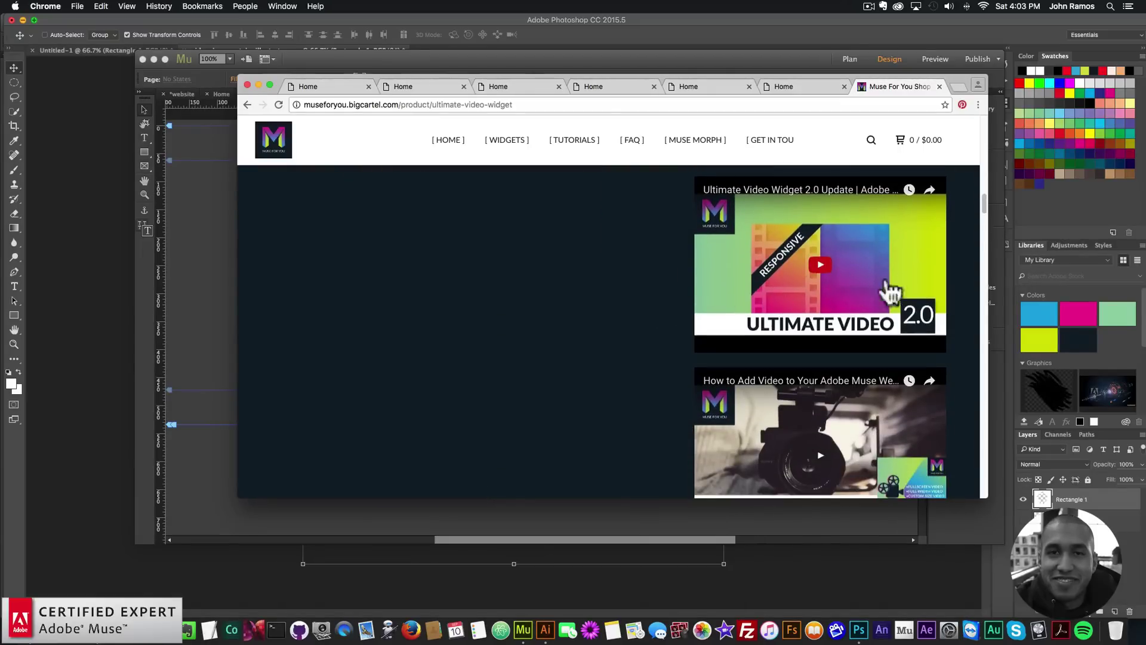
scroll(650, 255, down, 1)
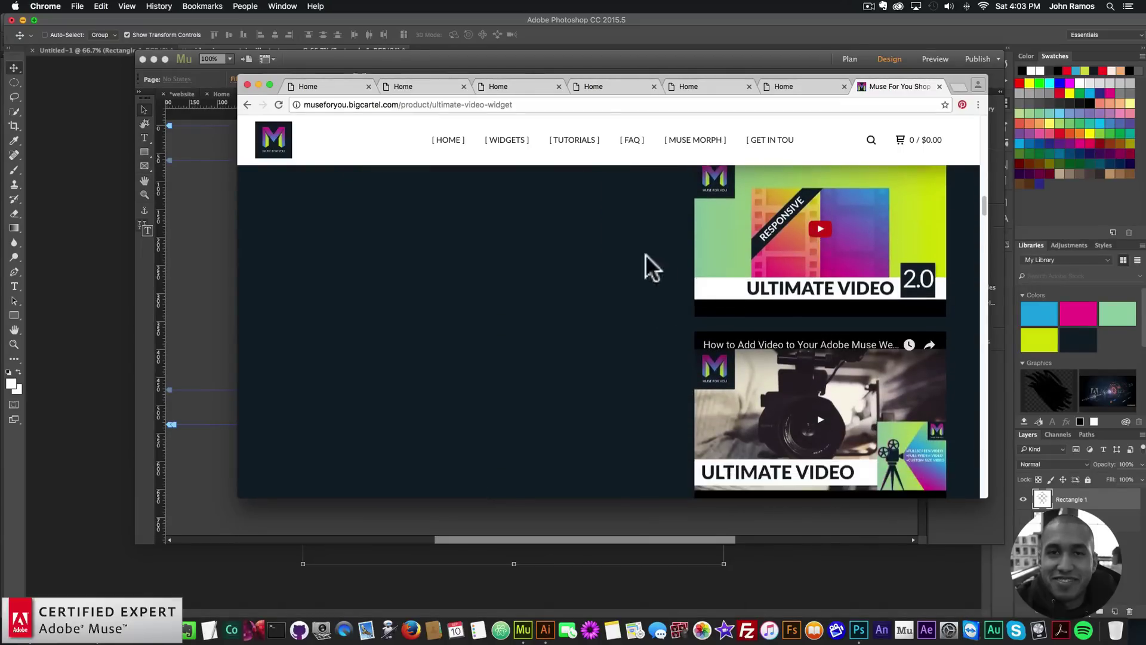
scroll(794, 276, up, 3)
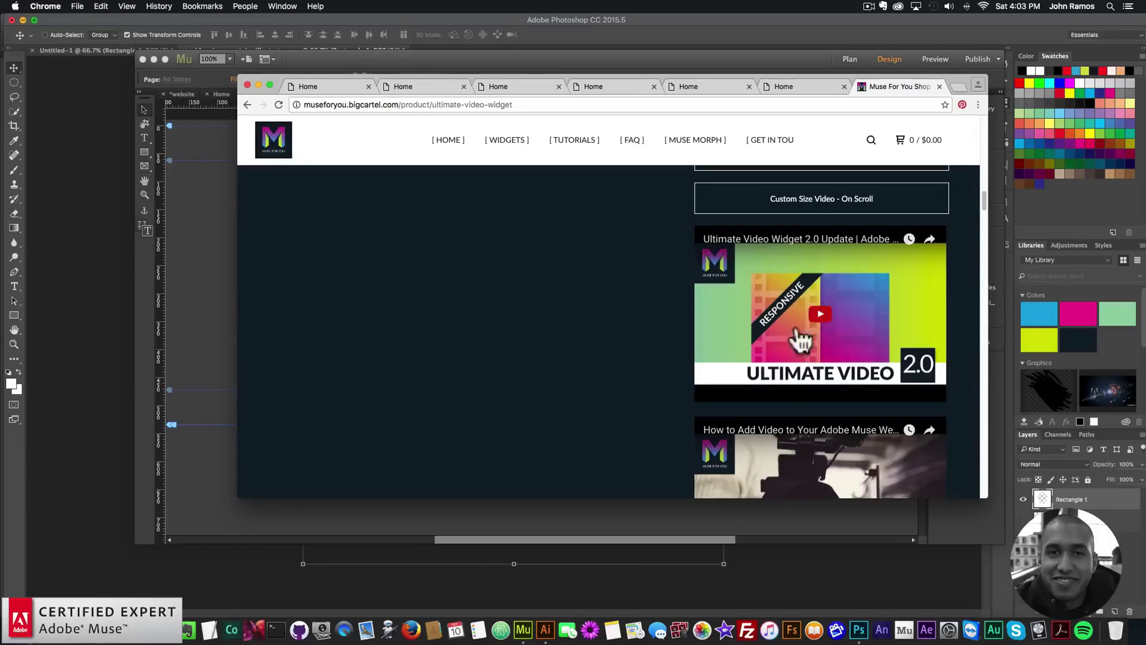
scroll(812, 304, up, 10)
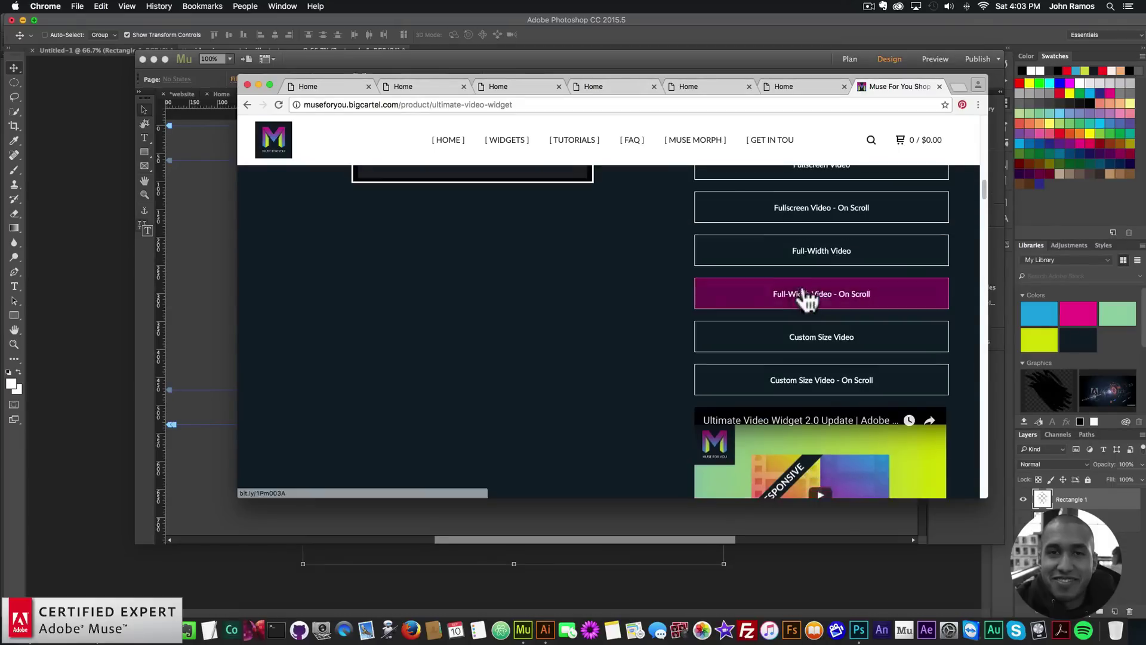